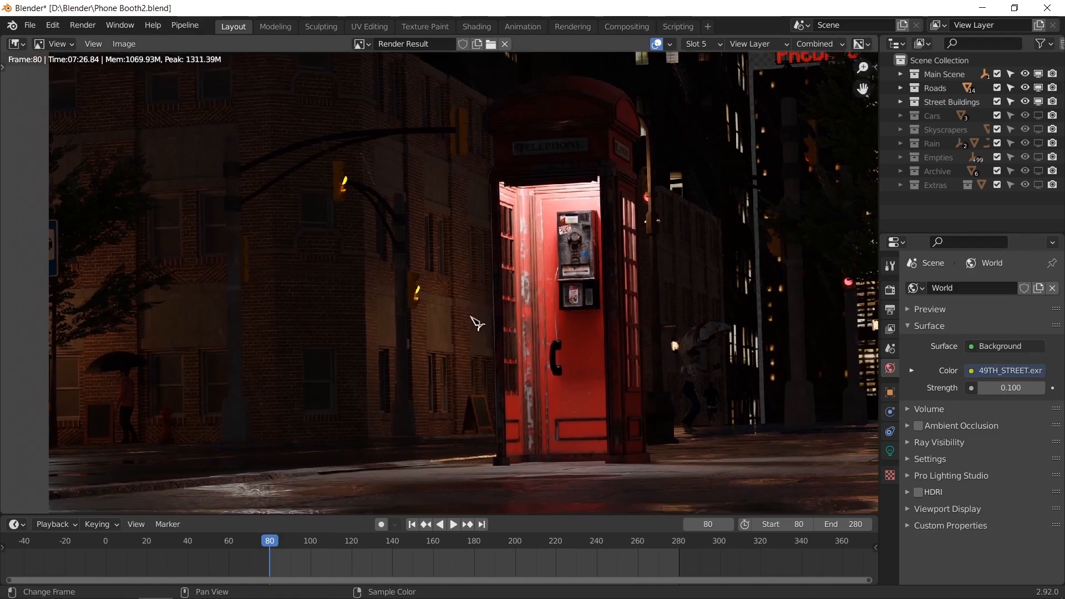
# Switch to the PureRef board and place the newest render directly below the last render in the row
pyautogui.scroll(-1, 472, 316)
pyautogui.scroll(1, 472, 316)
pyautogui.hotkey('alt', 'Tab')
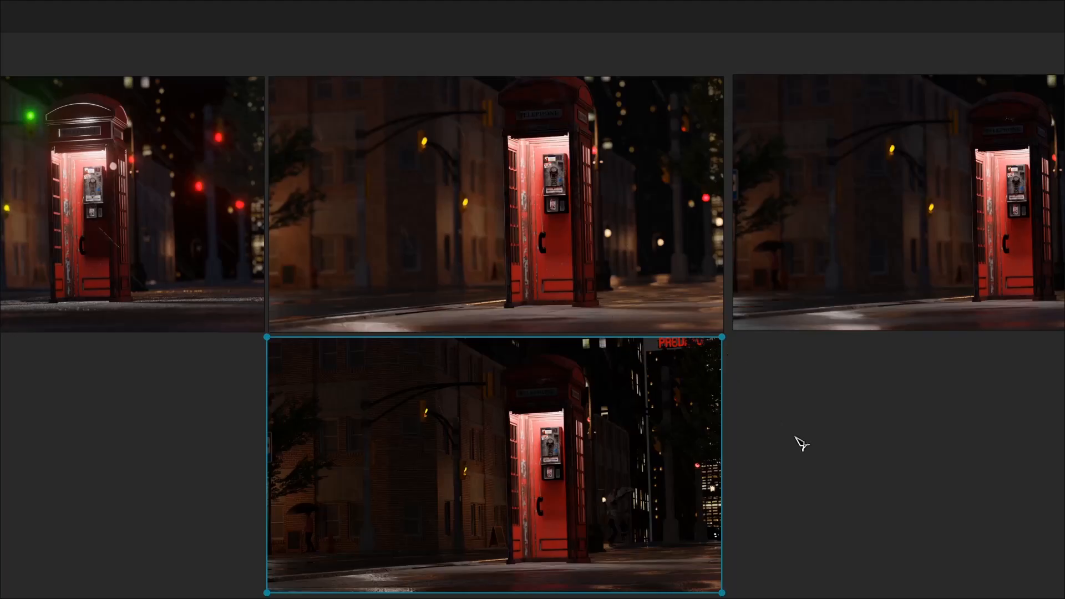
pyautogui.click(801, 444)
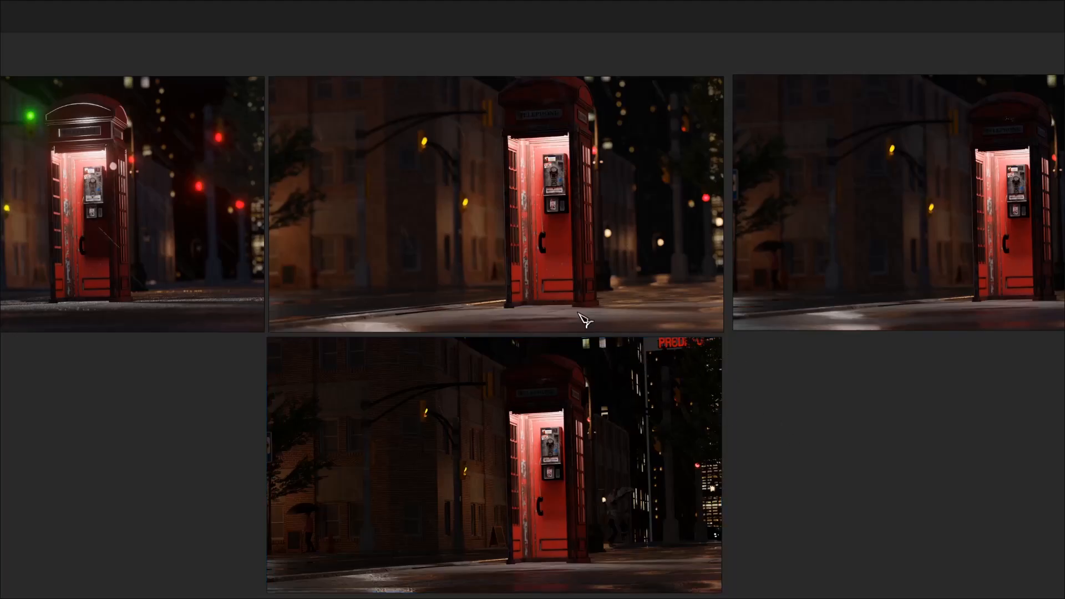
pyautogui.moveTo(812, 266); pyautogui.dragTo(577, 292, button='middle')
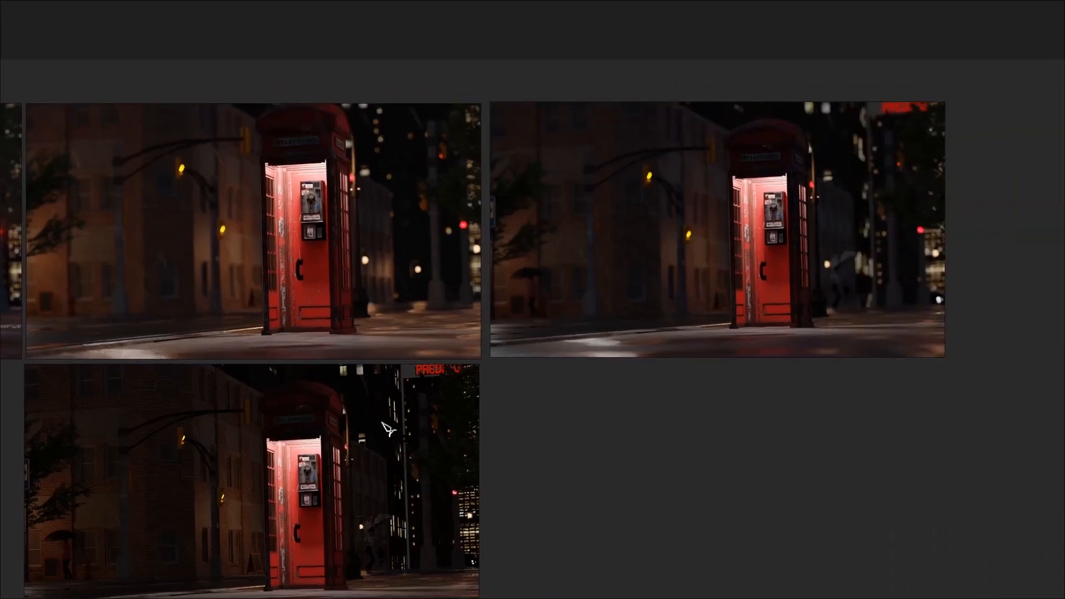
pyautogui.moveTo(382, 422); pyautogui.dragTo(1035, 176)
pyautogui.moveTo(886, 204); pyautogui.dragTo(537, 253, button='middle')
pyautogui.moveTo(599, 263); pyautogui.dragTo(376, 509)
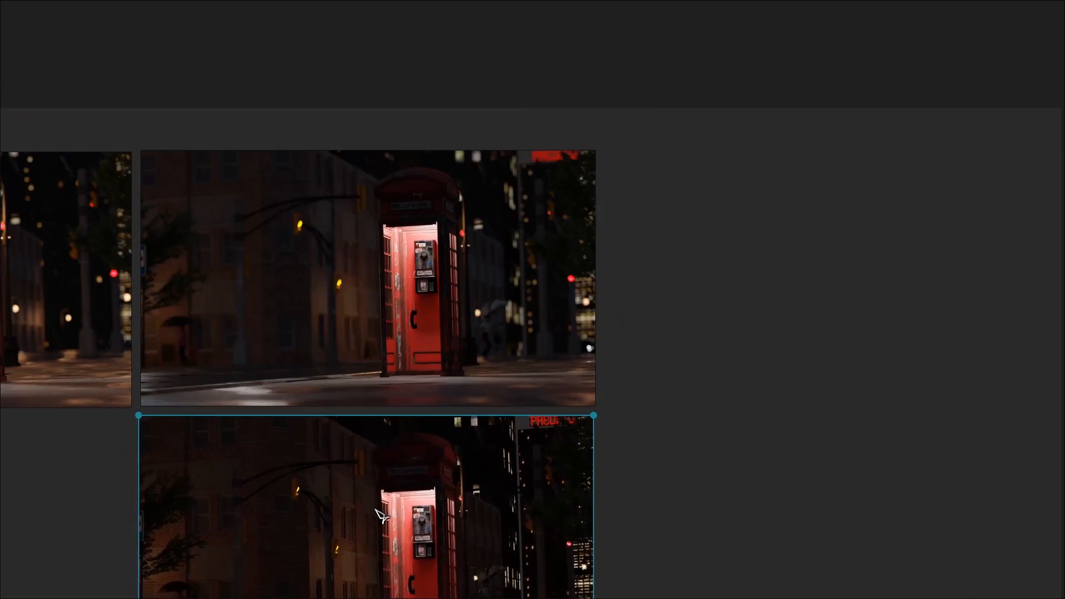
# Compare the newest render with the one above it, examining the background lighting, building detail and depth of field
pyautogui.moveTo(382, 516); pyautogui.dragTo(502, 418, button='middle')
pyautogui.scroll(3, 542, 321)
pyautogui.moveTo(561, 309); pyautogui.dragTo(593, 328, button='middle')
pyautogui.scroll(-2, 564, 389)
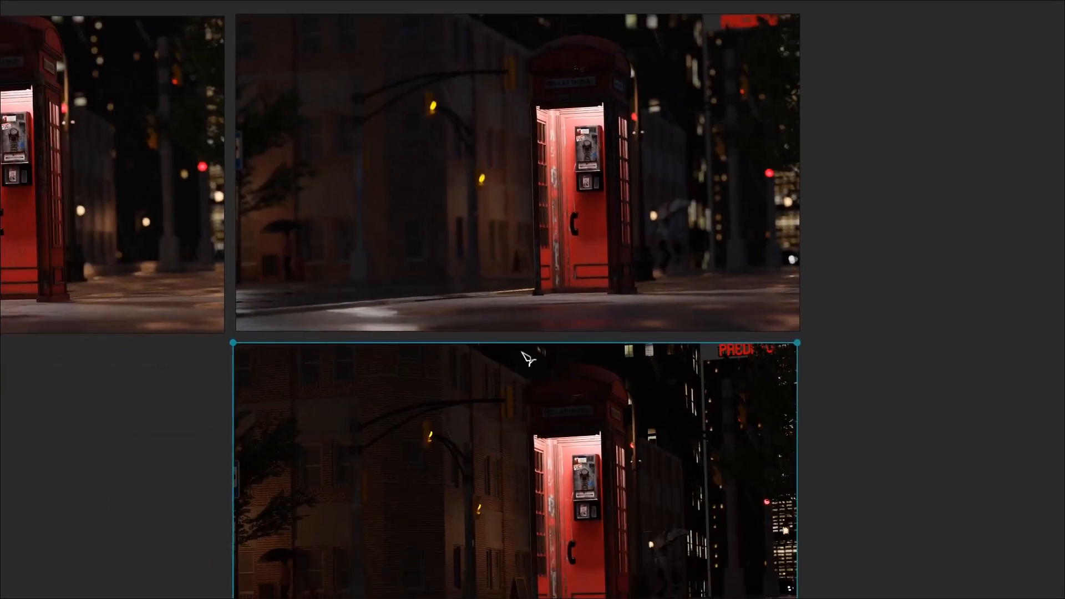
pyautogui.scroll(-2, 523, 305)
pyautogui.moveTo(523, 304); pyautogui.dragTo(523, 311, button='middle')
pyautogui.scroll(2, 523, 311)
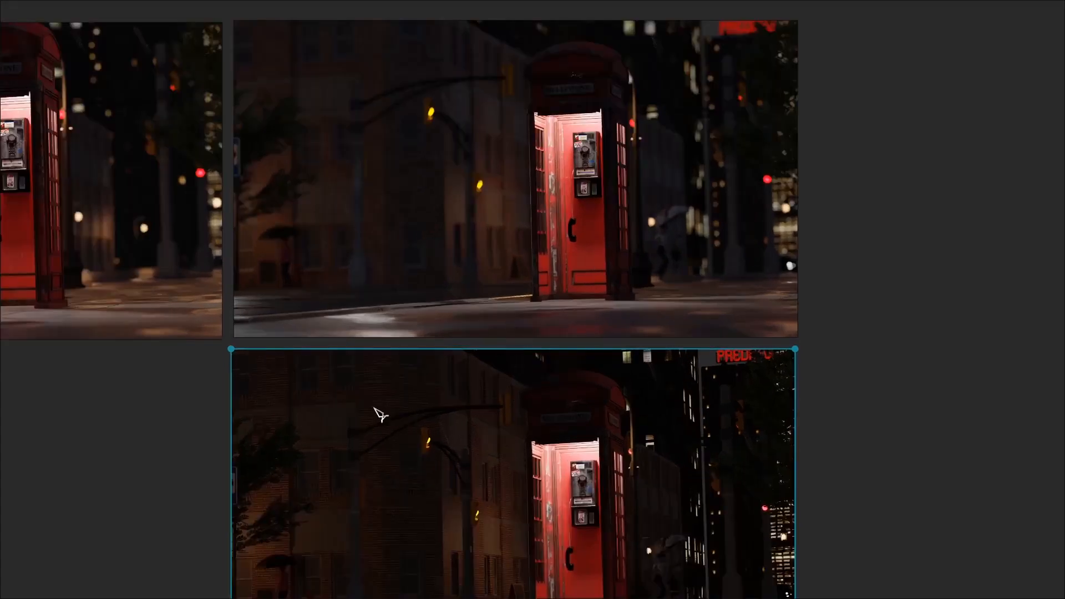
pyautogui.scroll(-2, 380, 415)
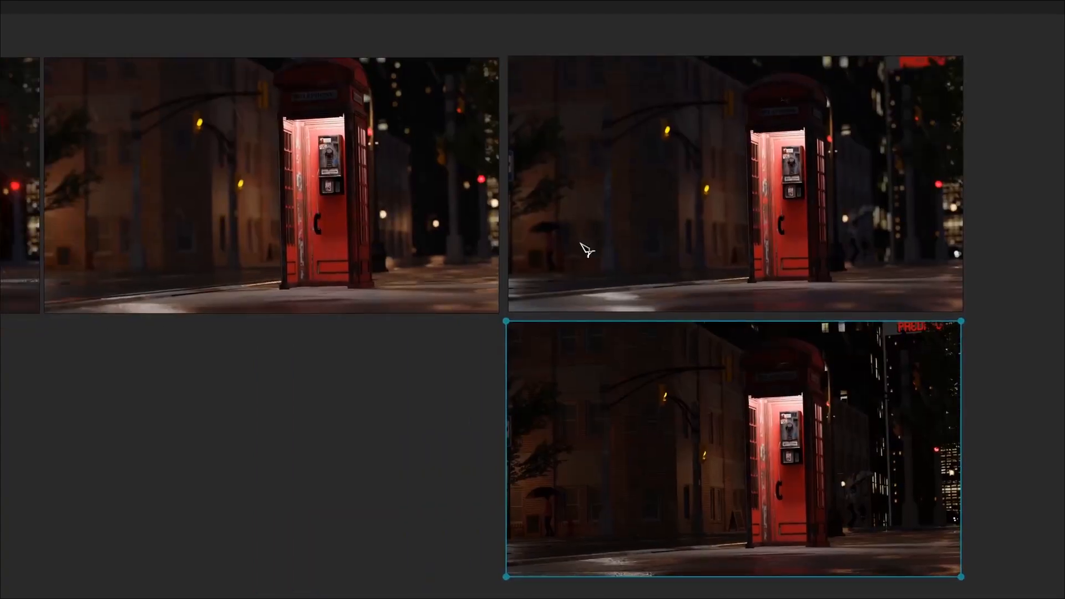
# Move the newest render back below the middle render in the row to compare the two
pyautogui.moveTo(692, 433); pyautogui.dragTo(226, 427)
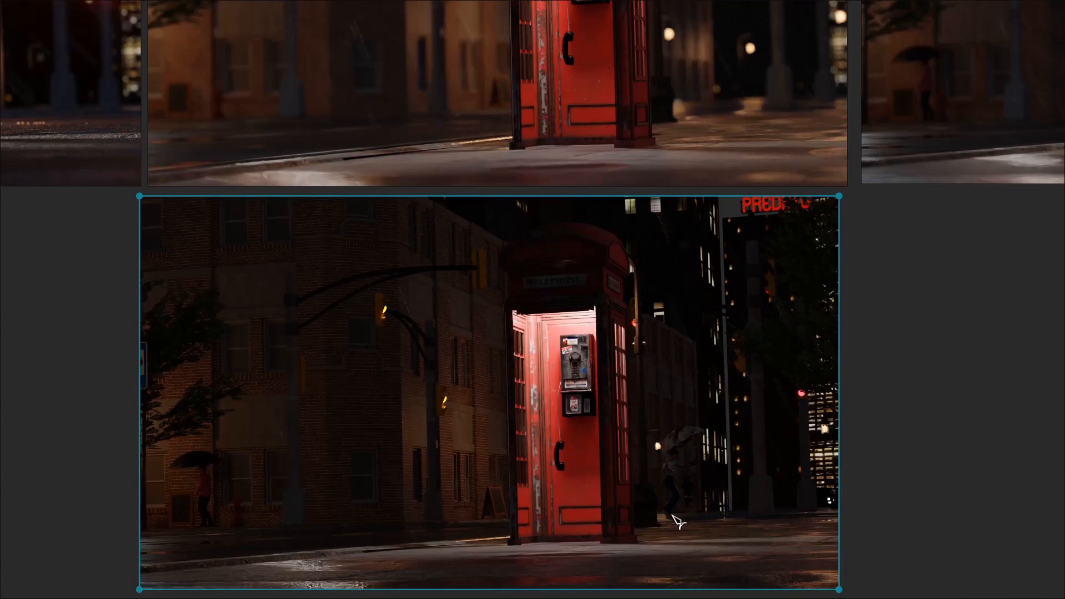
pyautogui.scroll(-2, 707, 436)
pyautogui.moveTo(701, 416); pyautogui.dragTo(643, 449, button='middle')
# Switch back to Blender and set the world background strength to 0.4
pyautogui.hotkey('alt', 'Tab')
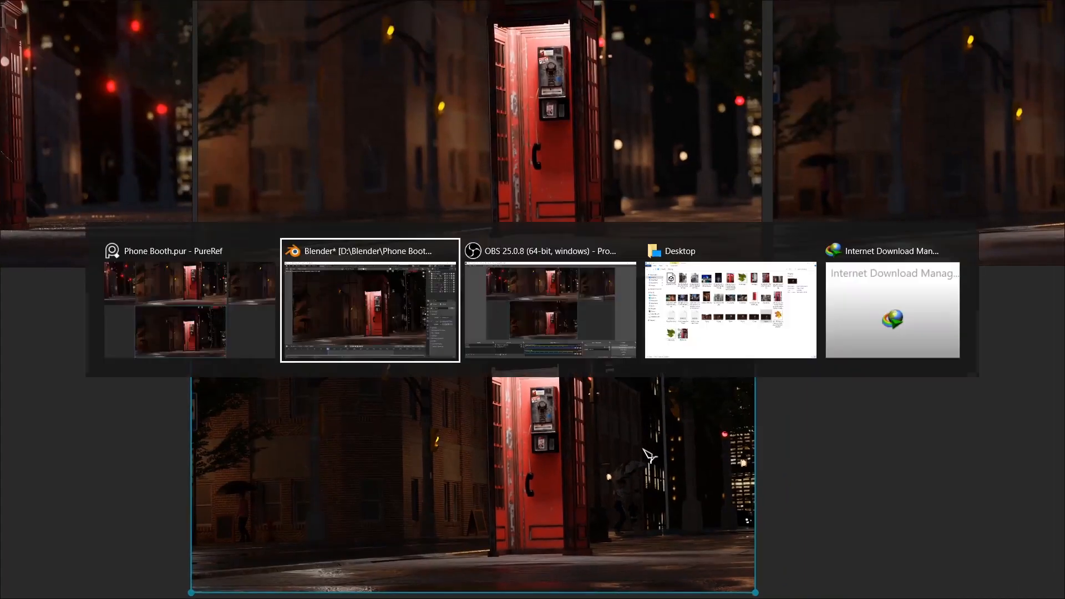
pyautogui.hotkey('alt', 'Tab')
pyautogui.hotkey('alt', 'shift', 'Tab')
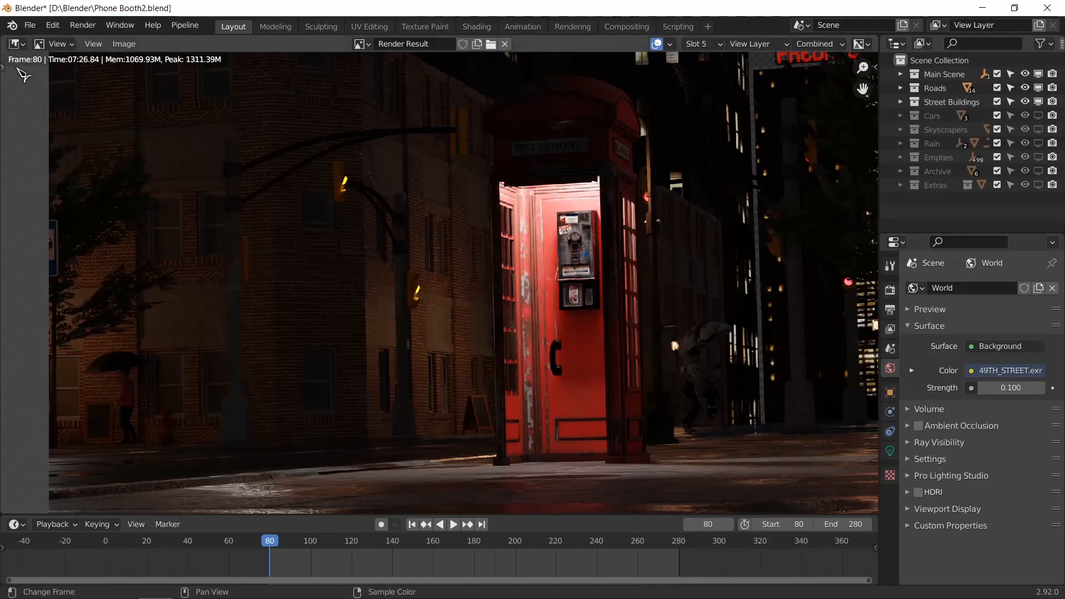
pyautogui.click(1014, 384)
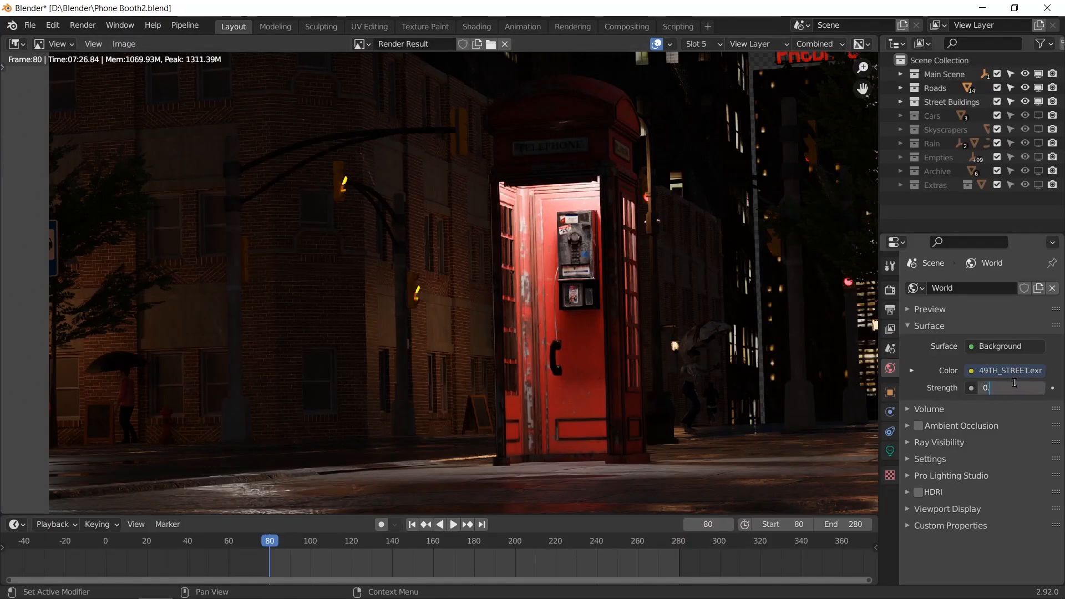
pyautogui.hotkey('ctrl', 'a')
pyautogui.write('0.4')
pyautogui.press('Return')
# Show the 3D viewport with overlays in place of the render result and save the file
pyautogui.click(17, 44)
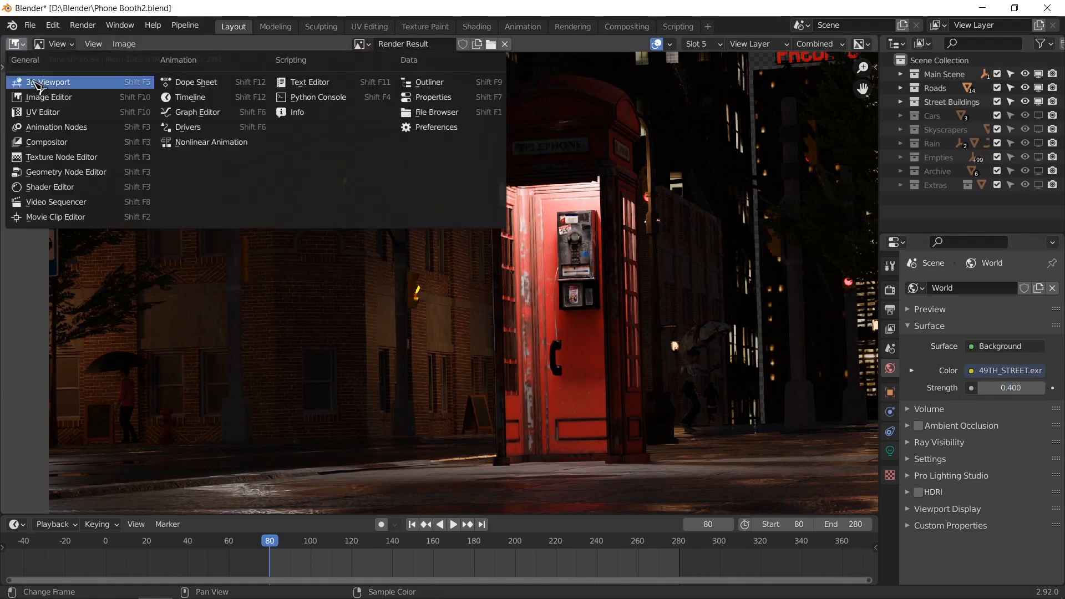
pyautogui.click(37, 83)
pyautogui.moveTo(634, 333); pyautogui.dragTo(548, 316, button='middle')
pyautogui.click(764, 61)
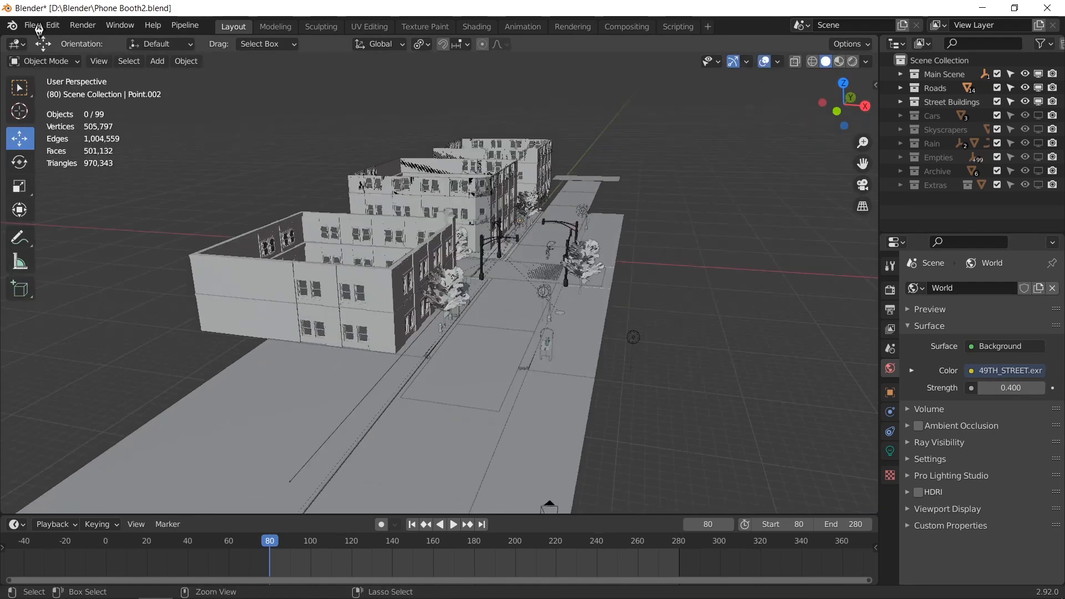
pyautogui.hotkey('ctrl', 's')
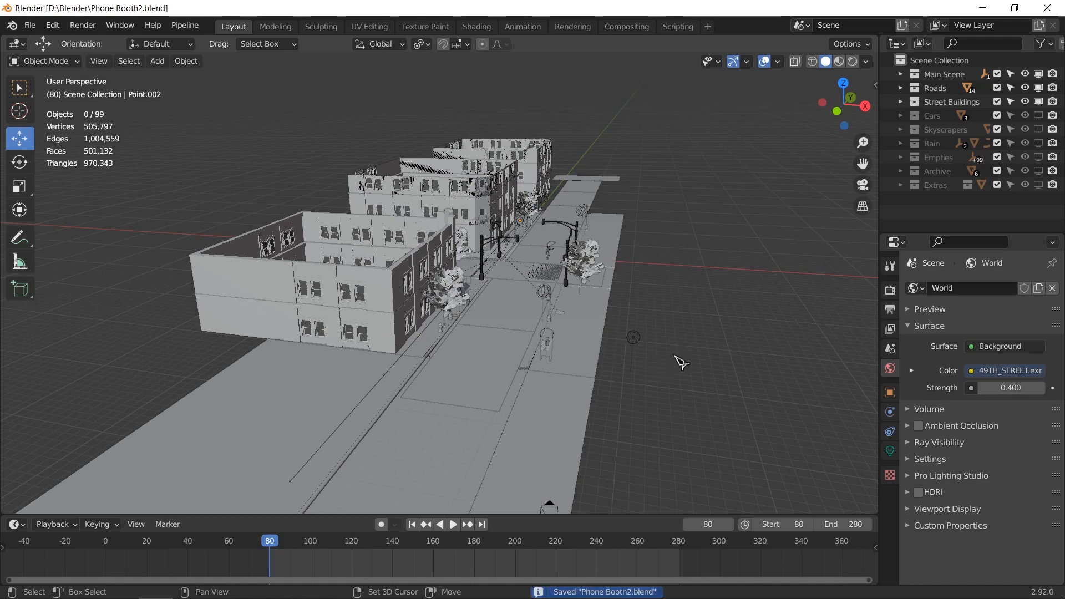
pyautogui.hotkey('shift', 'a')
pyautogui.moveTo(649, 459)
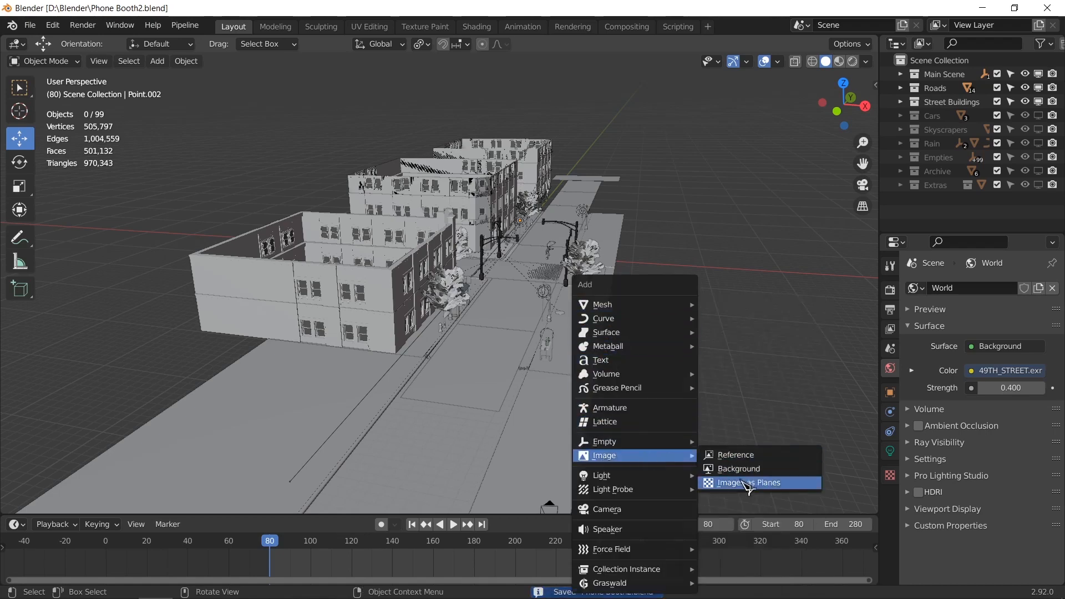
pyautogui.click(746, 484)
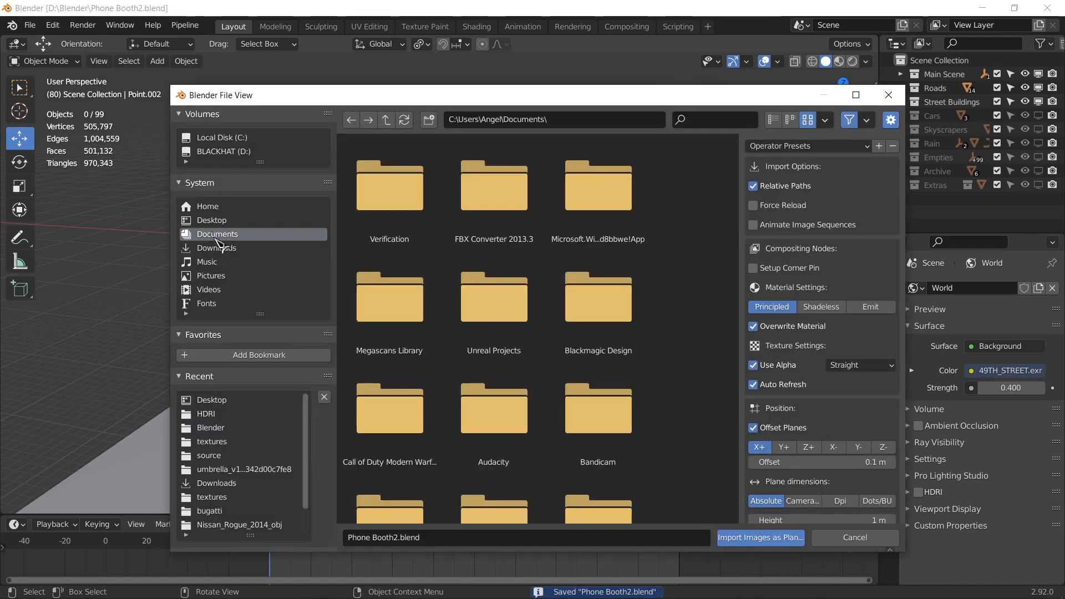
pyautogui.click(211, 219)
pyautogui.click(493, 189)
pyautogui.keyDown('shift'); pyautogui.click(598, 189); pyautogui.keyUp('shift')
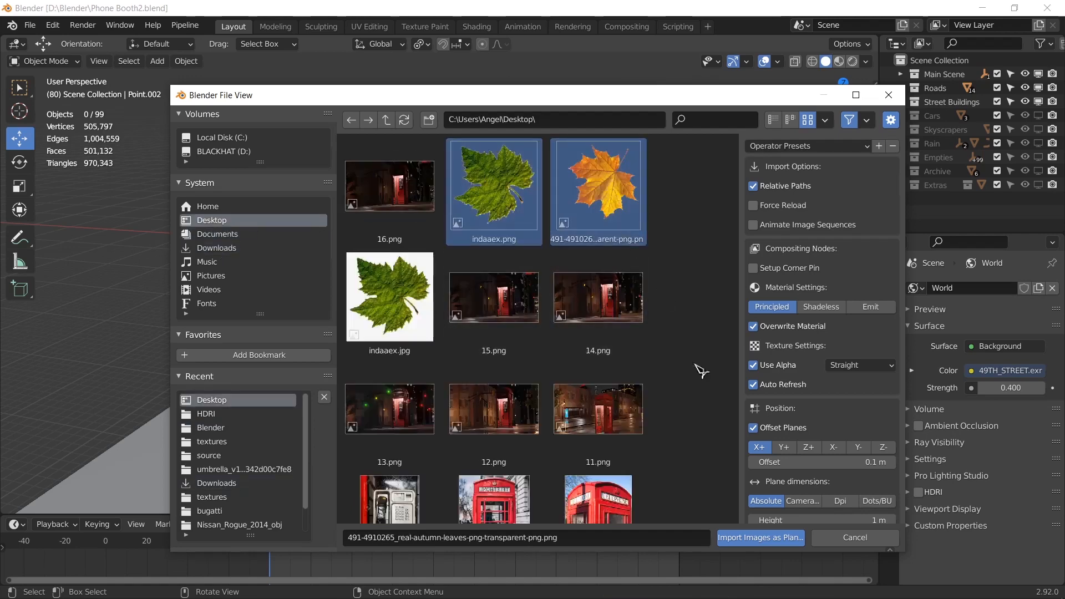
pyautogui.click(768, 537)
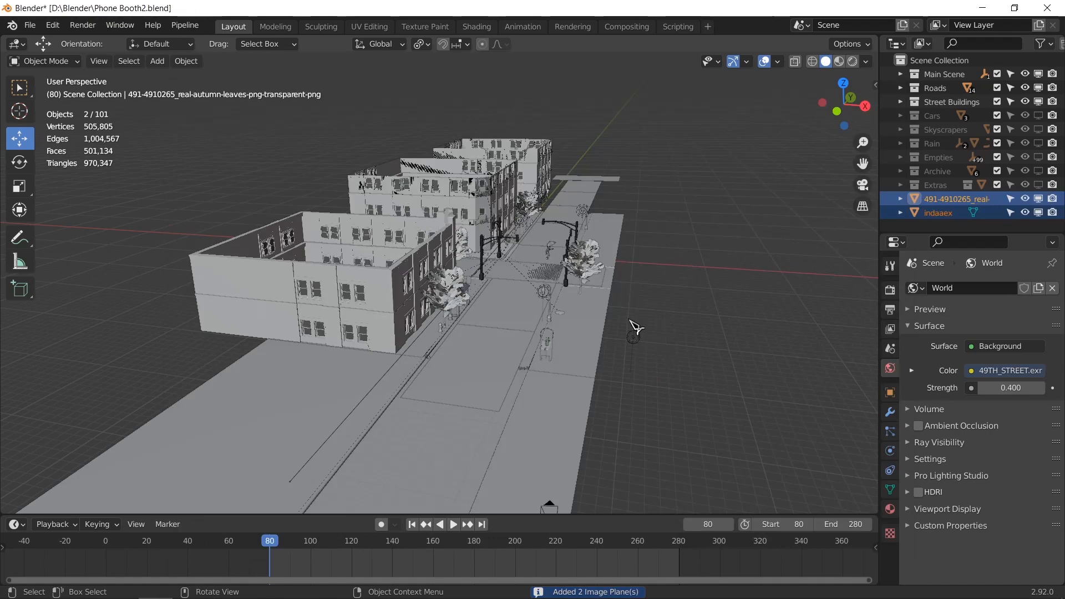
pyautogui.scroll(-3, 634, 327)
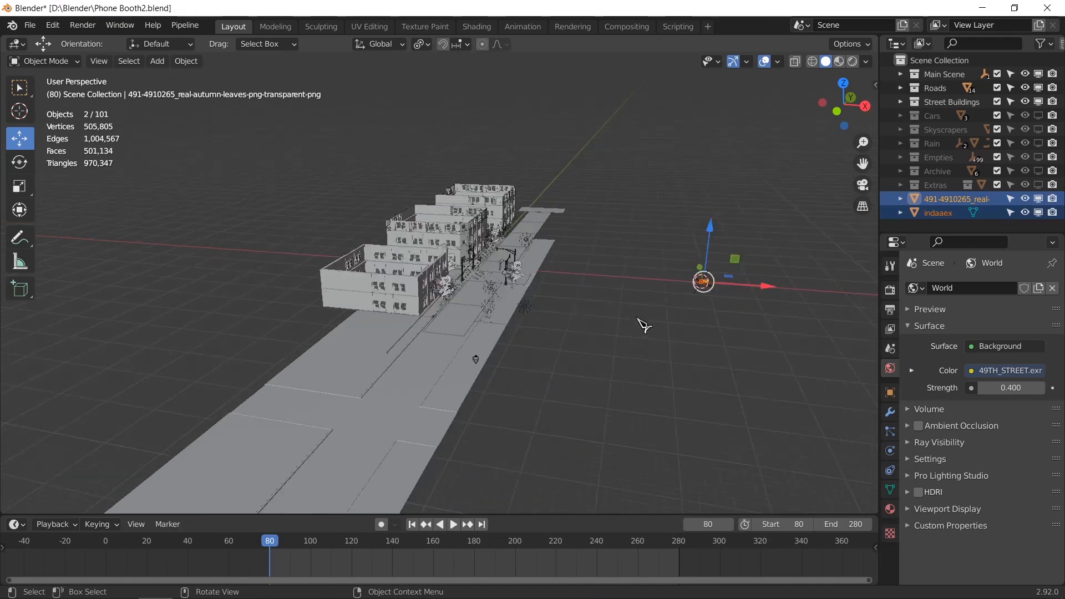
pyautogui.press('KP_Decimal')
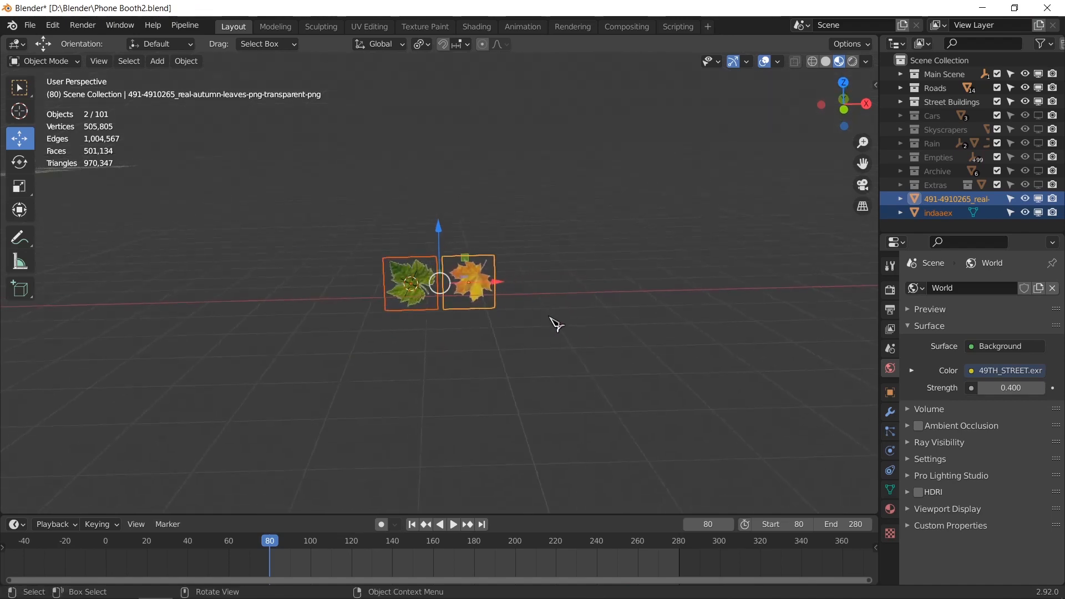
# Select the street's sidewalk plane and check its mesh in Edit Mode, then return to Object Mode
pyautogui.click(554, 321)
pyautogui.scroll(-5, 377, 287)
pyautogui.scroll(-3, 377, 288)
pyautogui.moveTo(375, 288)
pyautogui.mouseDown(button='middle')
pyautogui.moveTo(354, 326)
pyautogui.moveTo(419, 301)
pyautogui.moveTo(423, 316)
pyautogui.moveTo(450, 276)
pyautogui.moveTo(466, 295)
pyautogui.moveTo(466, 330)
pyautogui.moveTo(378, 305)
pyautogui.mouseUp(button='middle')
pyautogui.click(451, 275)
pyautogui.press('Tab')
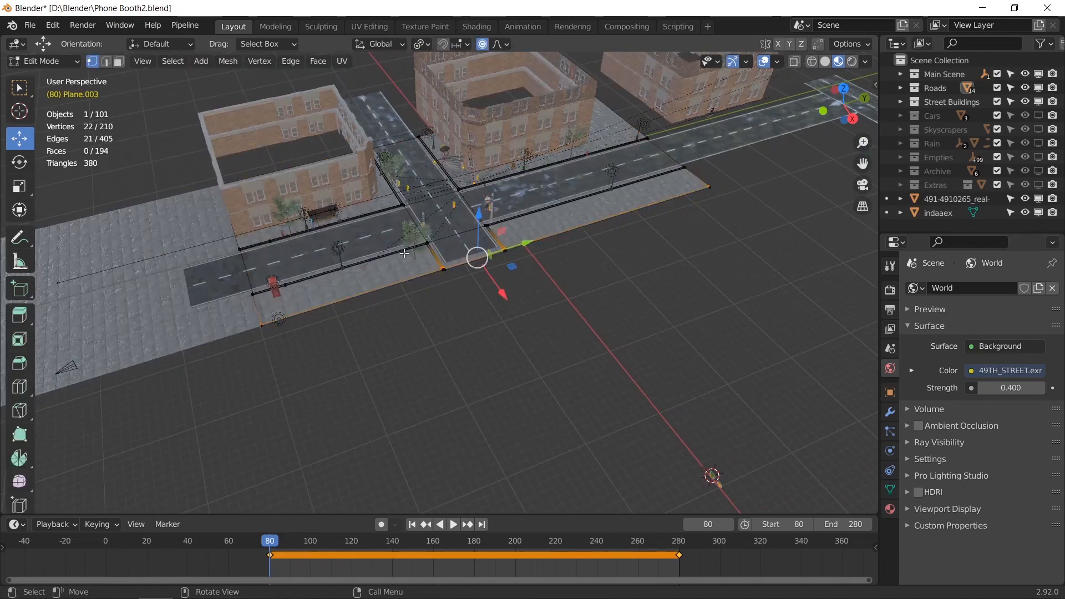
pyautogui.press('Tab')
pyautogui.press('Tab')
pyautogui.moveTo(404, 253); pyautogui.dragTo(447, 268, button='middle')
pyautogui.press('Tab')
pyautogui.scroll(1, 443, 282)
pyautogui.scroll(1, 447, 268)
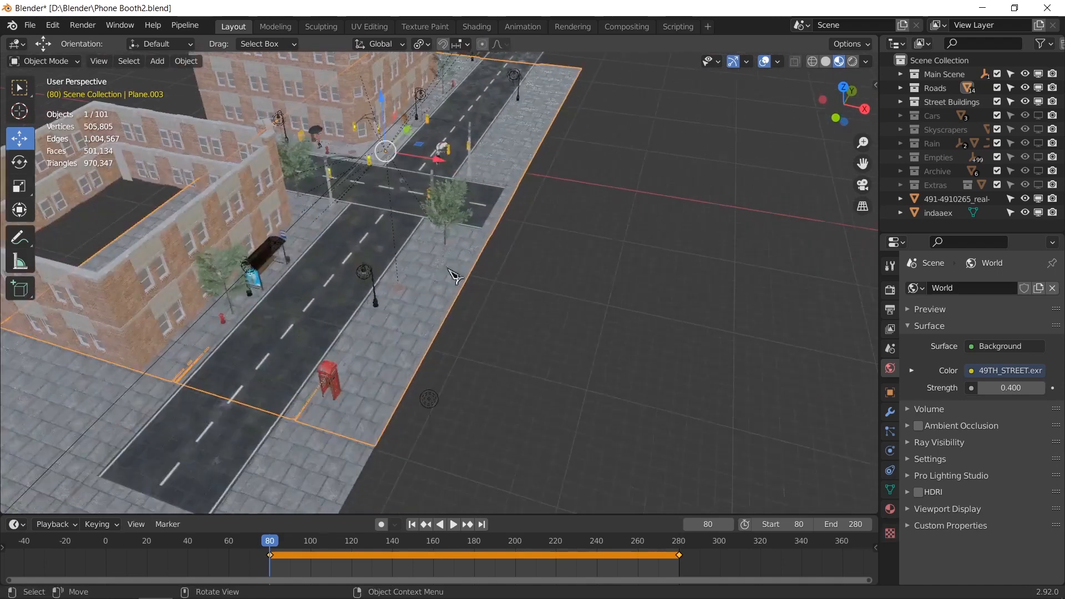
# Add a hair particle system to the sidewalk plane and set its particle number to 2
pyautogui.click(891, 430)
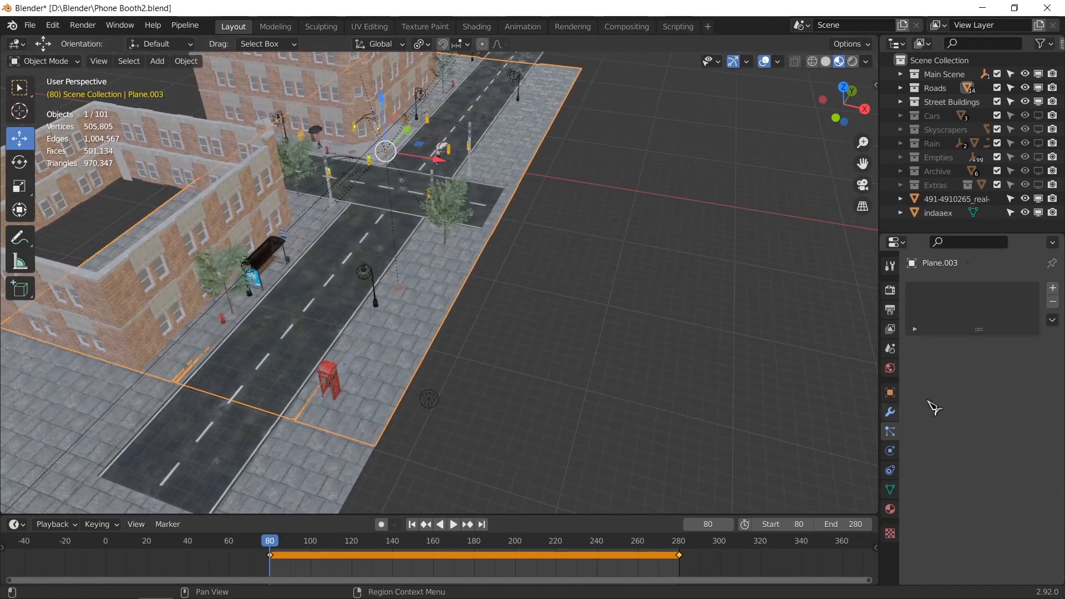
pyautogui.click(1052, 288)
pyautogui.click(1035, 365)
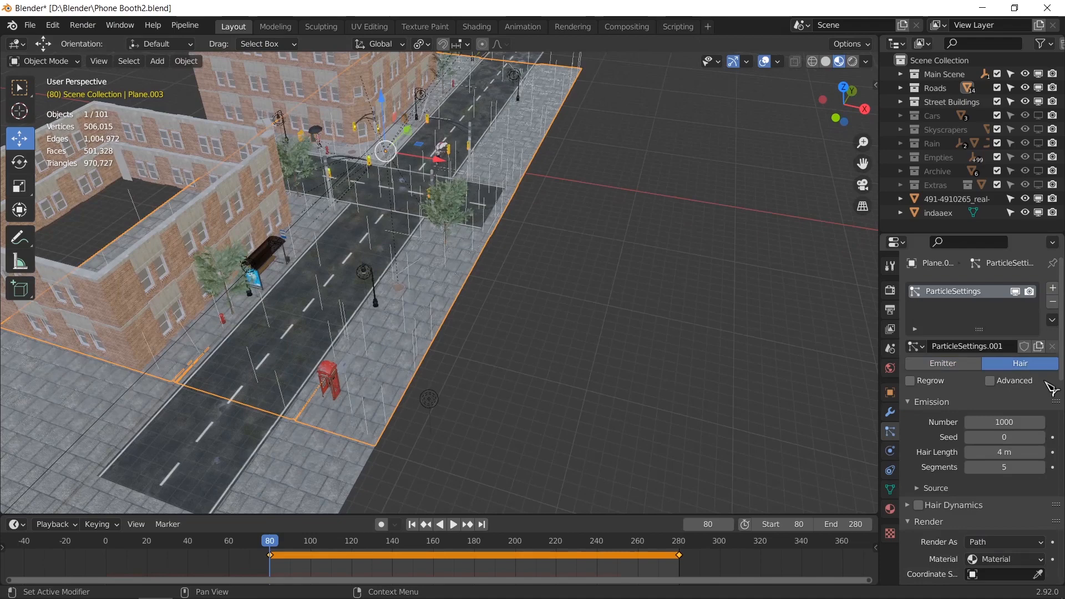
pyautogui.click(1005, 422)
pyautogui.write('2')
pyautogui.press('Return')
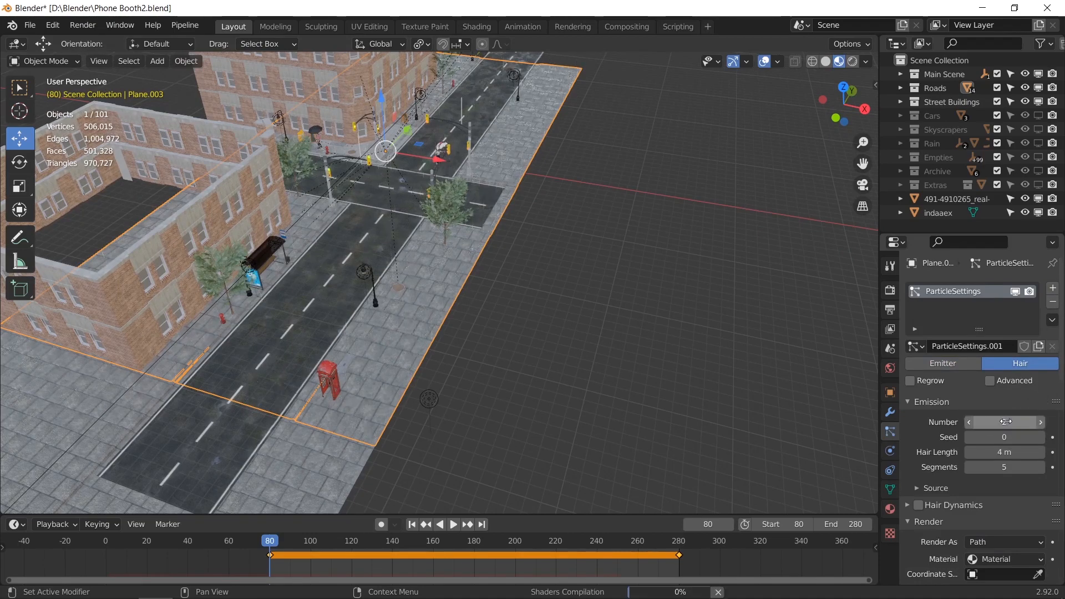
# Set the sidewalk's hair particles to render as Object
pyautogui.scroll(-6, 963, 450)
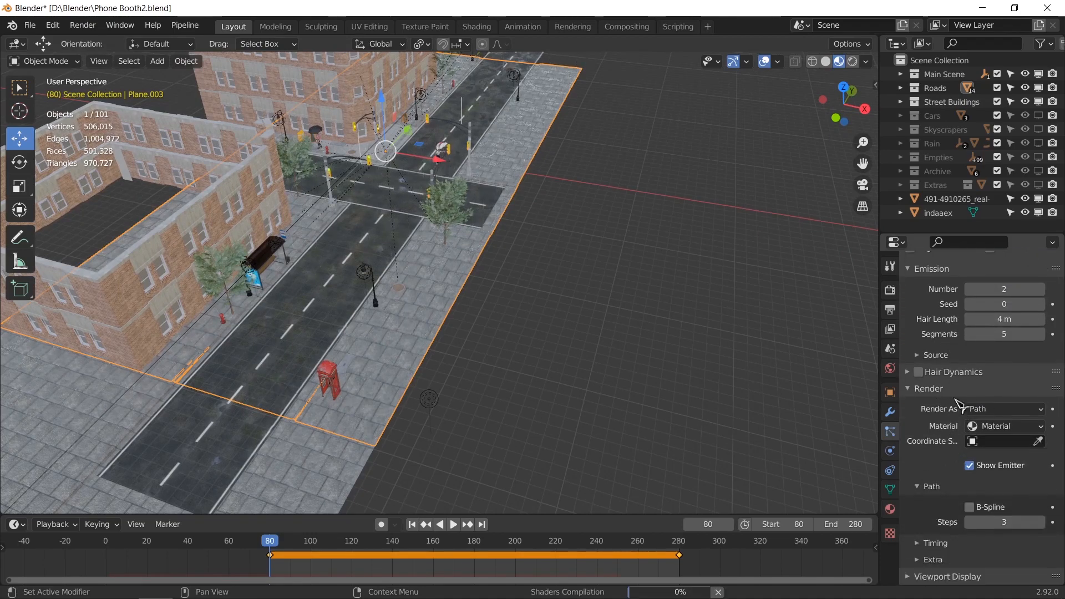
pyautogui.click(974, 409)
pyautogui.click(983, 456)
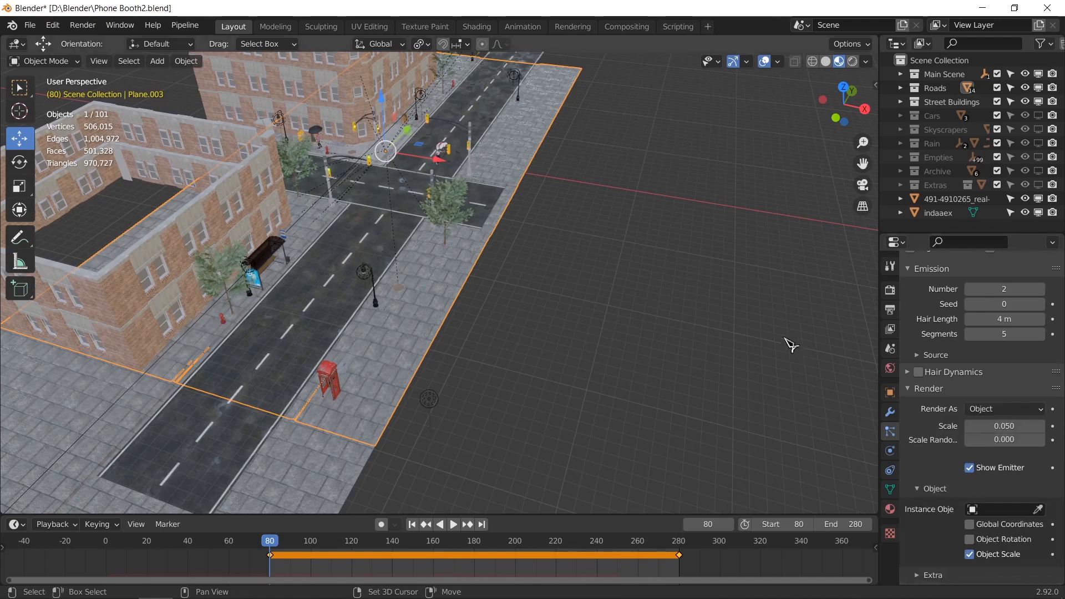
# Move both leaf image planes into a new collection named Leaves and collapse it in the outliner
pyautogui.keyDown('shift'); pyautogui.moveTo(781, 342); pyautogui.dragTo(547, 316, button='middle'); pyautogui.keyUp('shift')
pyautogui.moveTo(598, 287); pyautogui.dragTo(607, 274, button='middle')
pyautogui.scroll(4, 621, 260)
pyautogui.keyDown('shift'); pyautogui.moveTo(690, 198); pyautogui.dragTo(559, 185, button='middle'); pyautogui.keyUp('shift')
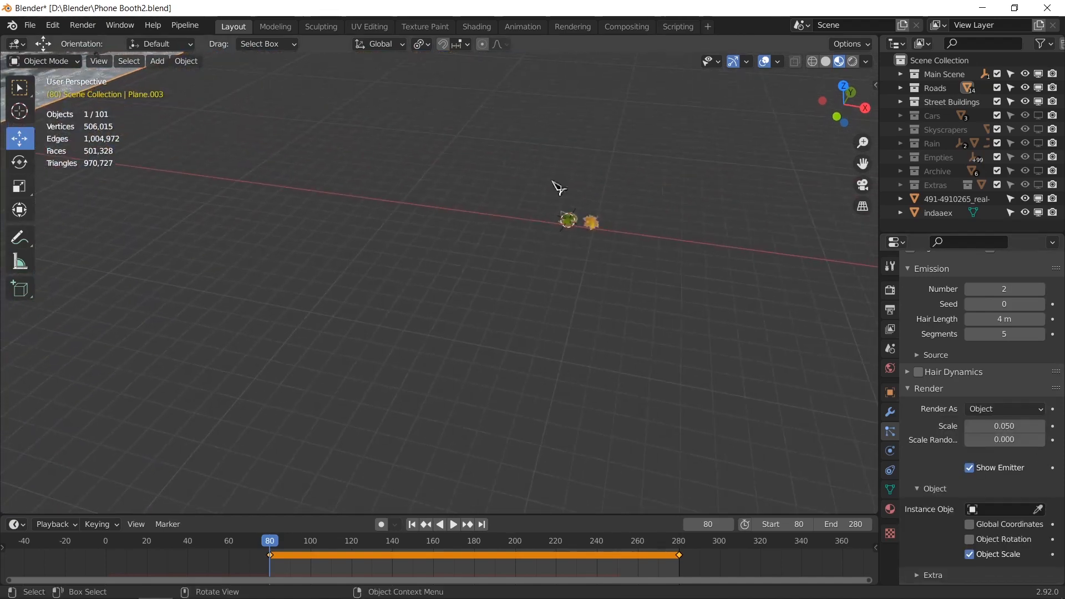
pyautogui.moveTo(558, 185); pyautogui.dragTo(666, 268)
pyautogui.press('m')
pyautogui.click(635, 260)
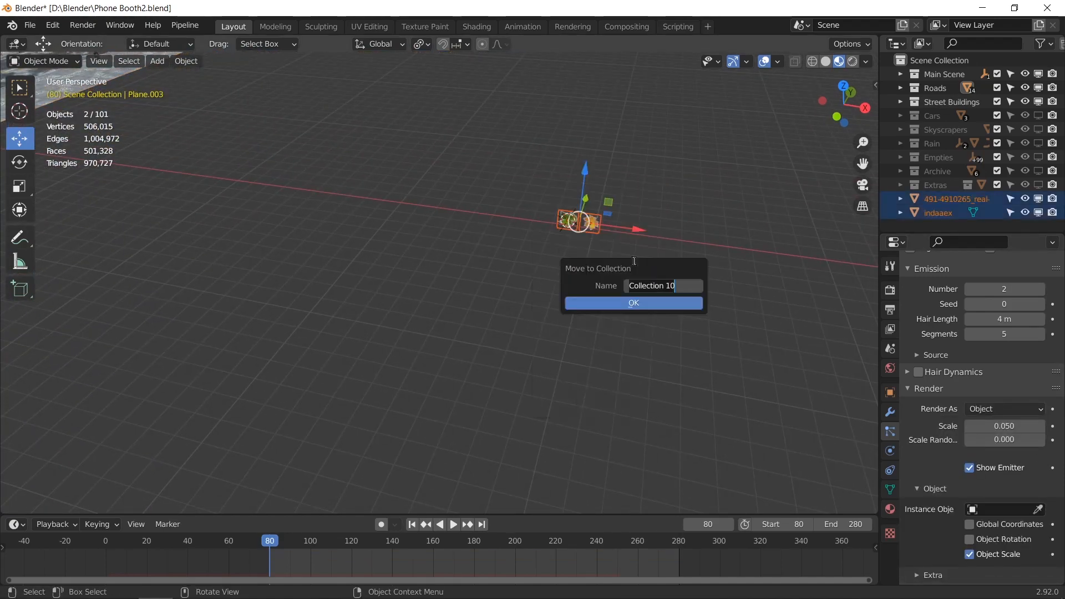
pyautogui.hotkey('ctrl', 'a')
pyautogui.write('Leaves')
pyautogui.press('Return')
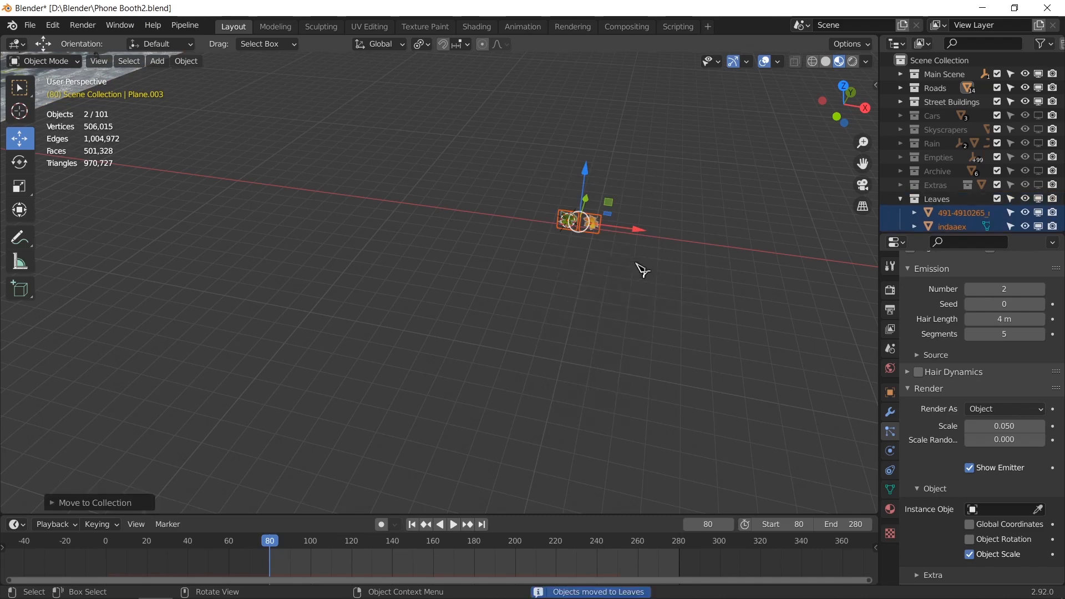
pyautogui.press('Return')
pyautogui.click(900, 198)
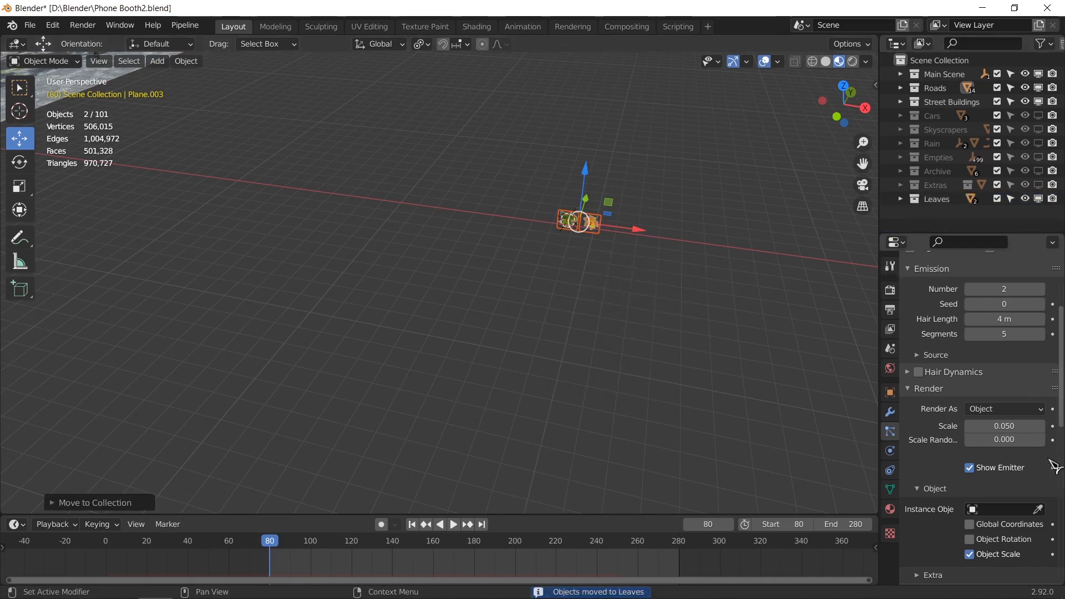
# Set the sidewalk's particles to render as Collection, using the Leaves collection as the instances
pyautogui.click(1018, 409)
pyautogui.click(990, 471)
pyautogui.click(1014, 509)
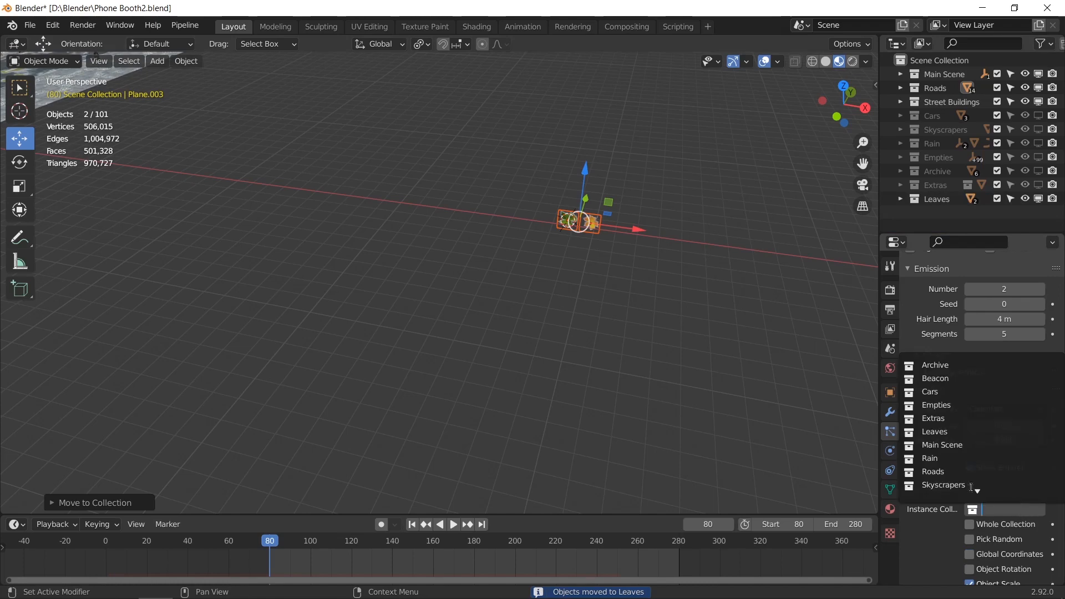
pyautogui.click(947, 432)
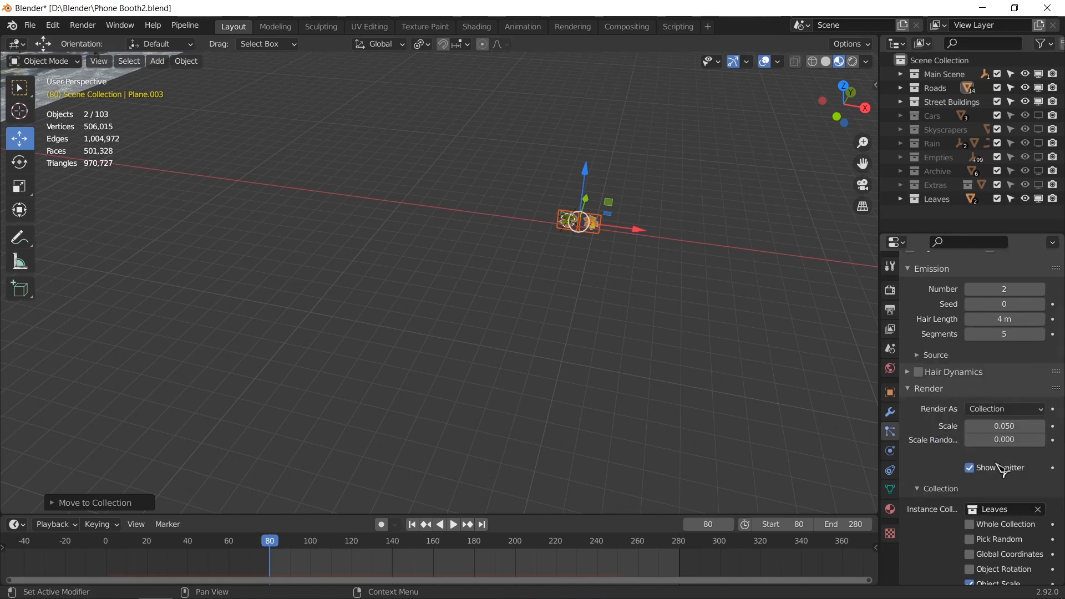
pyautogui.click(1004, 426)
pyautogui.press('Return')
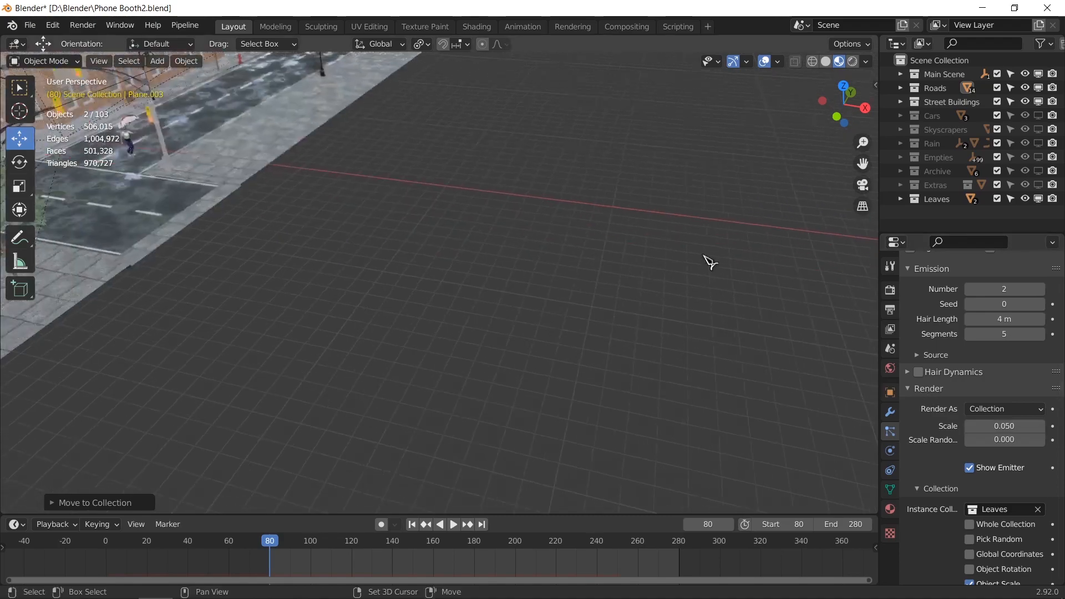
pyautogui.scroll(-3, 706, 261)
pyautogui.keyDown('shift'); pyautogui.moveTo(310, 324); pyautogui.dragTo(492, 329, button='middle'); pyautogui.keyUp('shift')
pyautogui.keyDown('shift'); pyautogui.moveTo(411, 345); pyautogui.dragTo(501, 317, button='middle'); pyautogui.keyUp('shift')
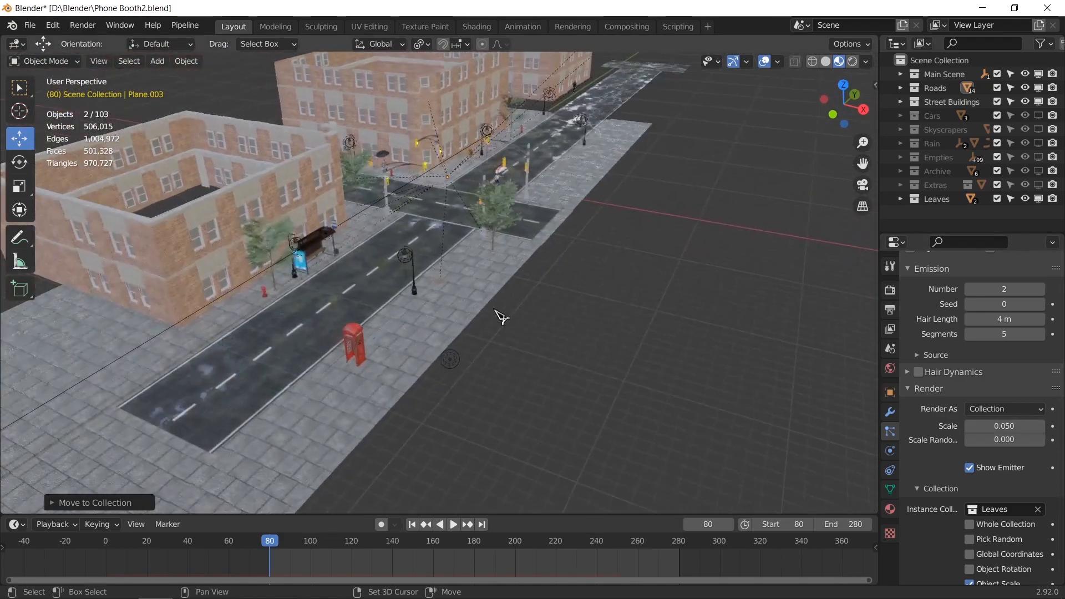
# Increase the sidewalk's hair particle number to 50
pyautogui.scroll(5, 501, 316)
pyautogui.scroll(-3, 510, 319)
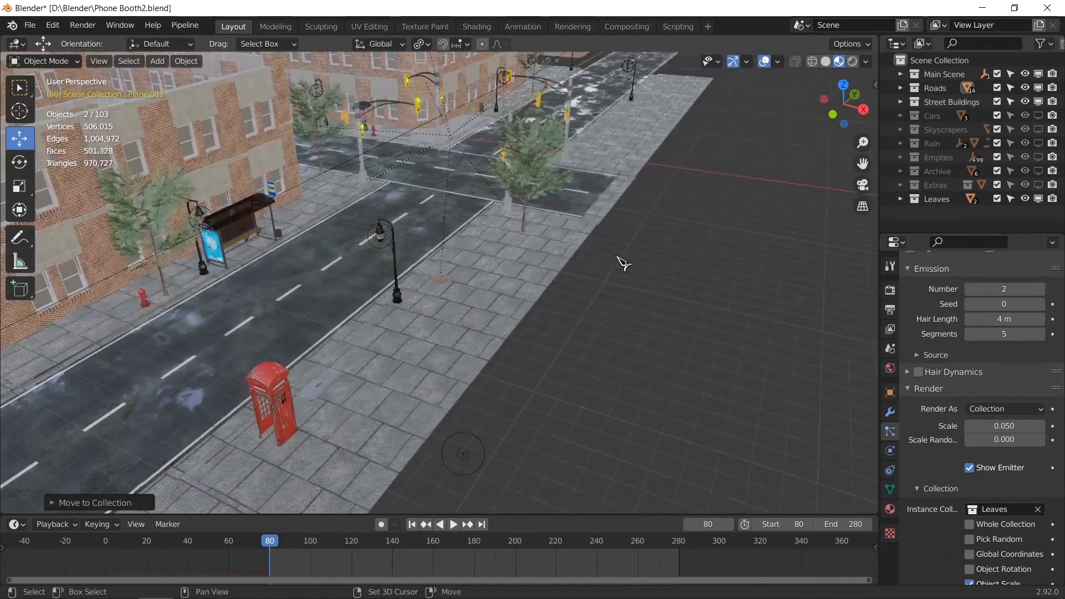
pyautogui.moveTo(566, 311)
pyautogui.mouseDown(button='middle')
pyautogui.moveTo(561, 302)
pyautogui.moveTo(576, 305)
pyautogui.mouseUp(button='middle')
pyautogui.scroll(6, 998, 388)
pyautogui.click(1003, 420)
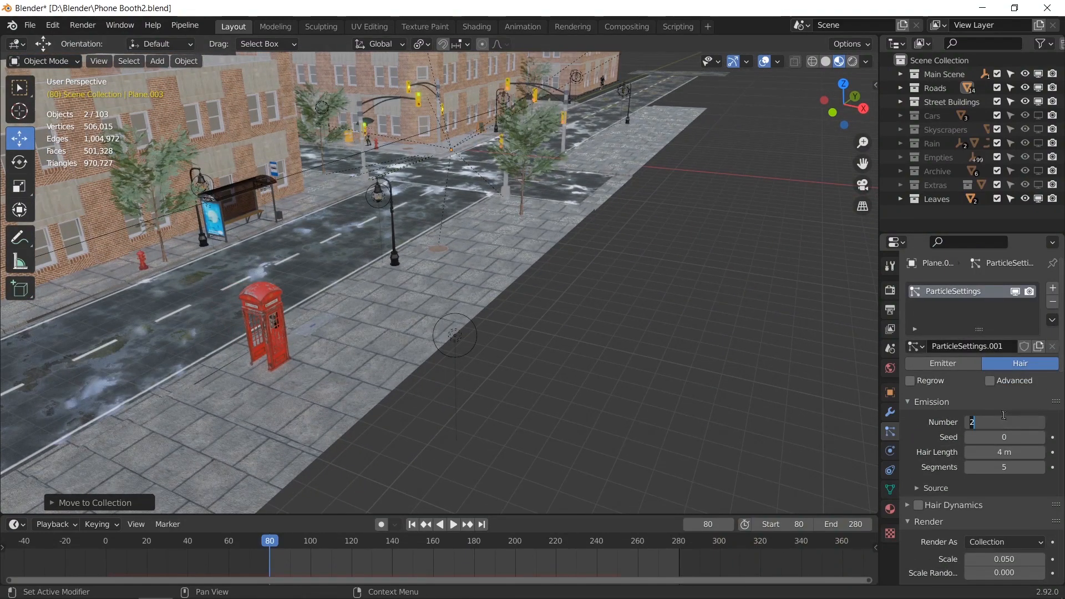
pyautogui.press('Return')
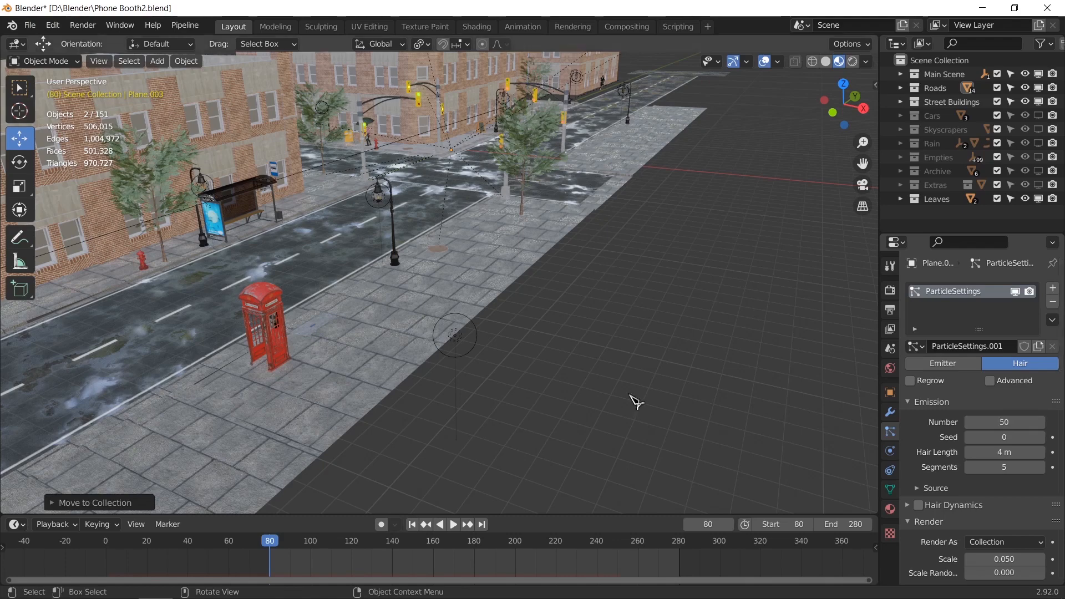
# Set the render scale of the sidewalk's leaf particles to 1
pyautogui.keyDown('shift'); pyautogui.moveTo(506, 373); pyautogui.dragTo(634, 329, button='middle'); pyautogui.keyUp('shift')
pyautogui.scroll(3, 629, 331)
pyautogui.scroll(-3, 634, 336)
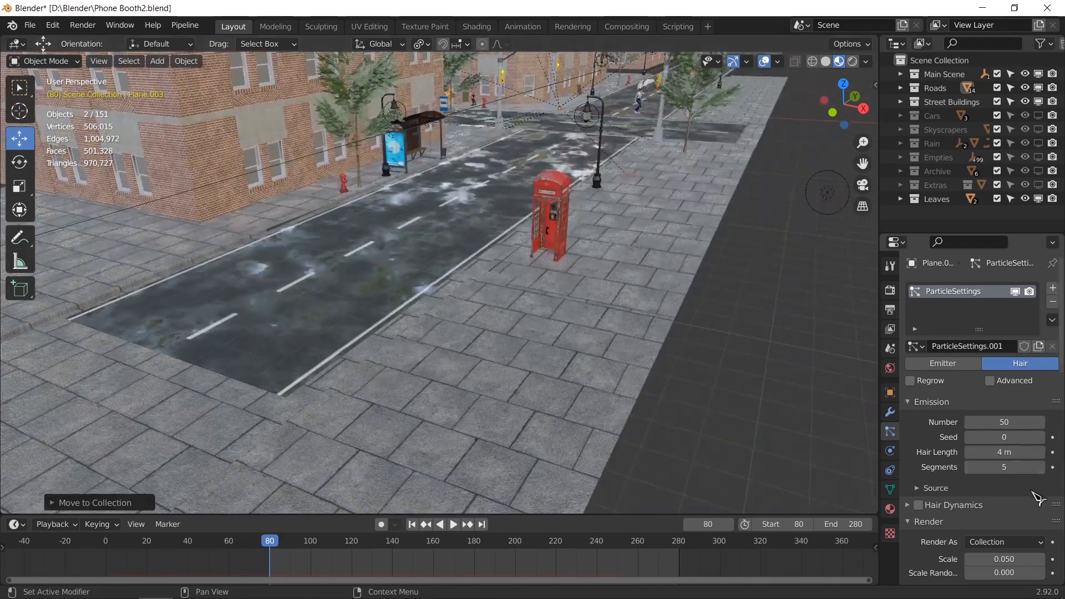
pyautogui.scroll(-2, 1027, 512)
pyautogui.doubleClick(1009, 514)
pyautogui.write('1')
pyautogui.press('Return')
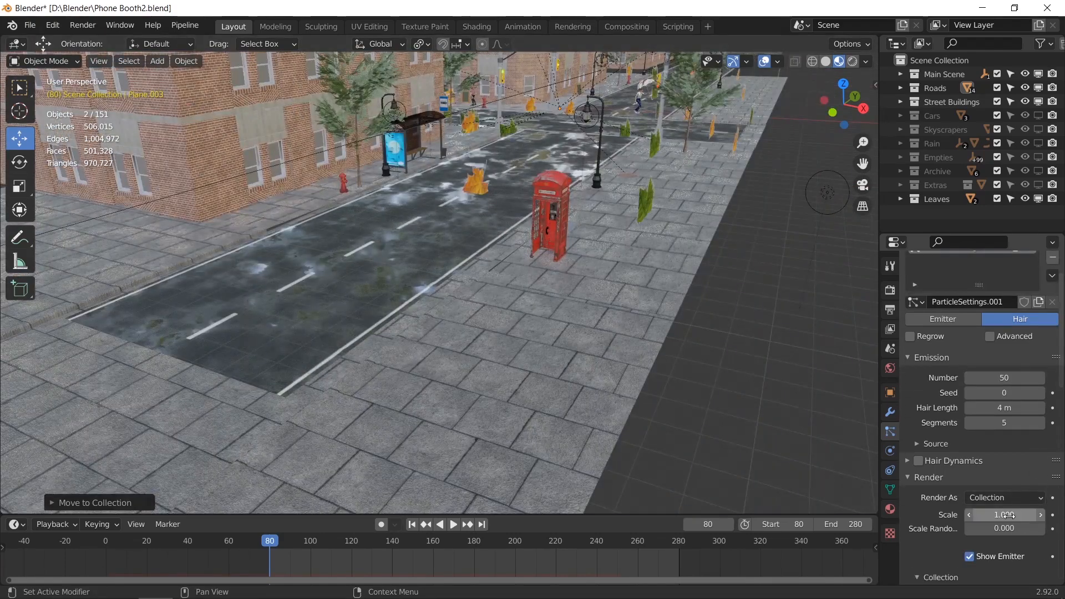
# Rotate the two source leaf image planes beside the street about the X axis
pyautogui.moveTo(638, 291); pyautogui.dragTo(606, 259, button='middle')
pyautogui.scroll(5, 606, 258)
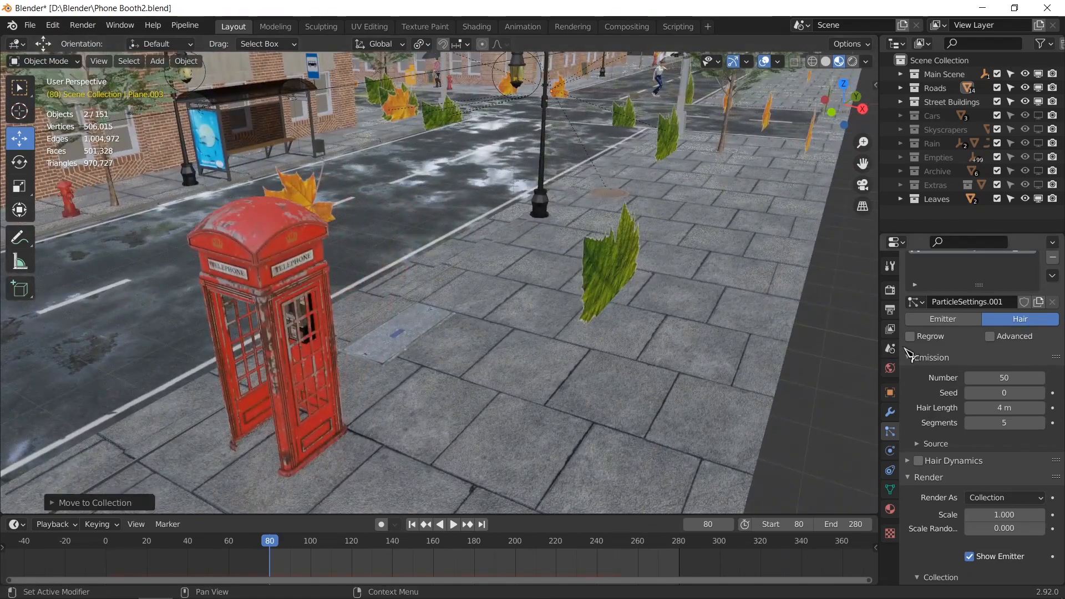
pyautogui.scroll(-8, 663, 267)
pyautogui.keyDown('shift'); pyautogui.moveTo(844, 305); pyautogui.dragTo(543, 288, button='middle'); pyautogui.keyUp('shift')
pyautogui.scroll(-4, 544, 288)
pyautogui.keyDown('shift'); pyautogui.moveTo(673, 291); pyautogui.dragTo(661, 294, button='middle'); pyautogui.keyUp('shift')
pyautogui.scroll(4, 661, 295)
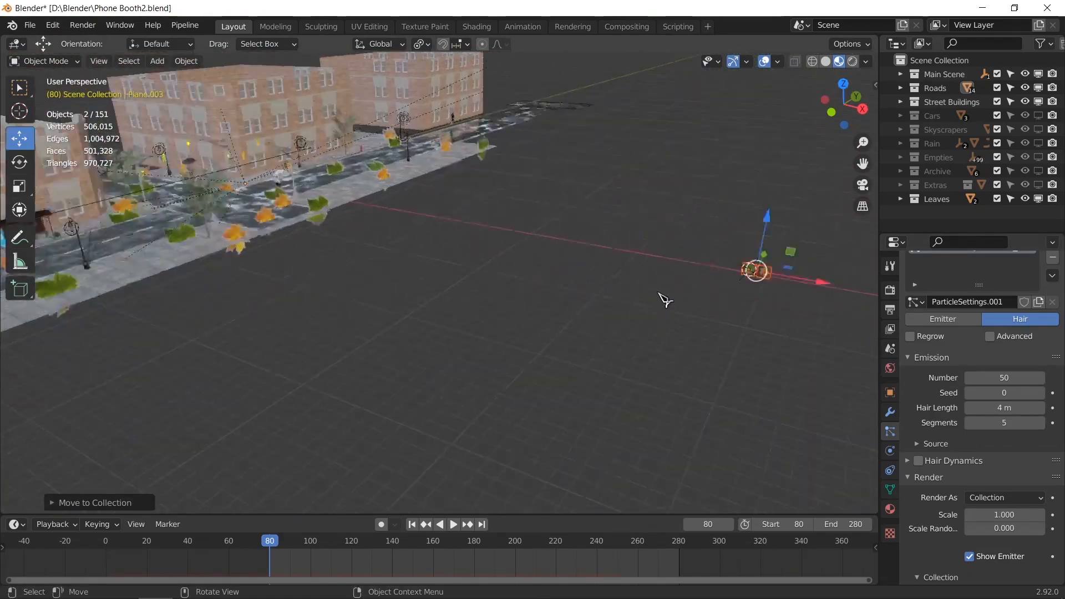
pyautogui.press('r')
pyautogui.moveTo(854, 288); pyautogui.dragTo(821, 294, button='middle')
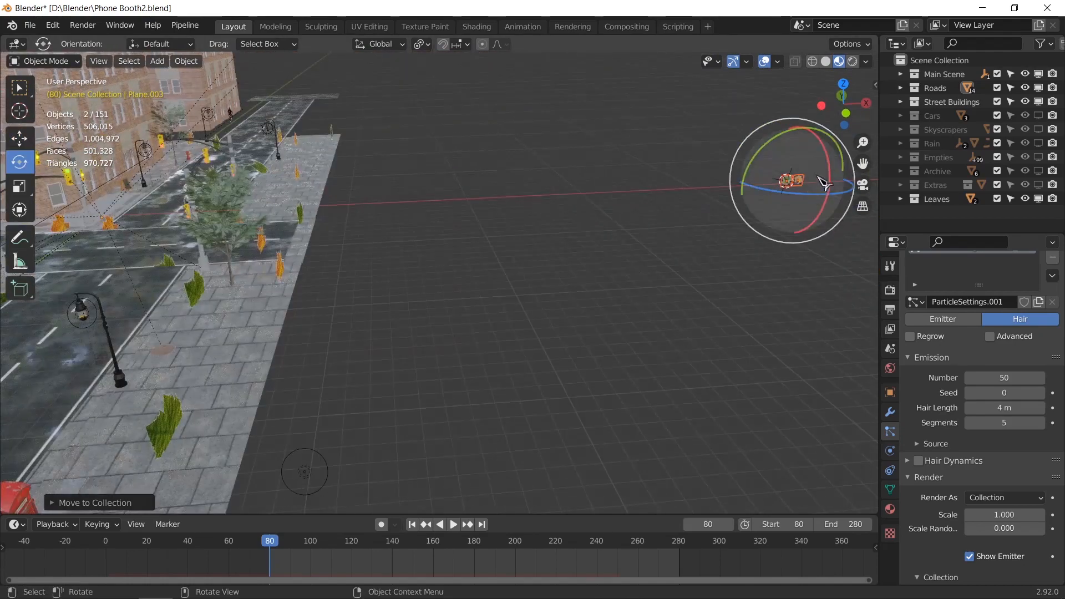
pyautogui.moveTo(827, 161)
pyautogui.mouseDown()
pyautogui.moveTo(827, 147)
pyautogui.moveTo(835, 156)
pyautogui.mouseUp()
pyautogui.keyDown('shift'); pyautogui.moveTo(416, 346); pyautogui.dragTo(586, 279, button='middle'); pyautogui.keyUp('shift')
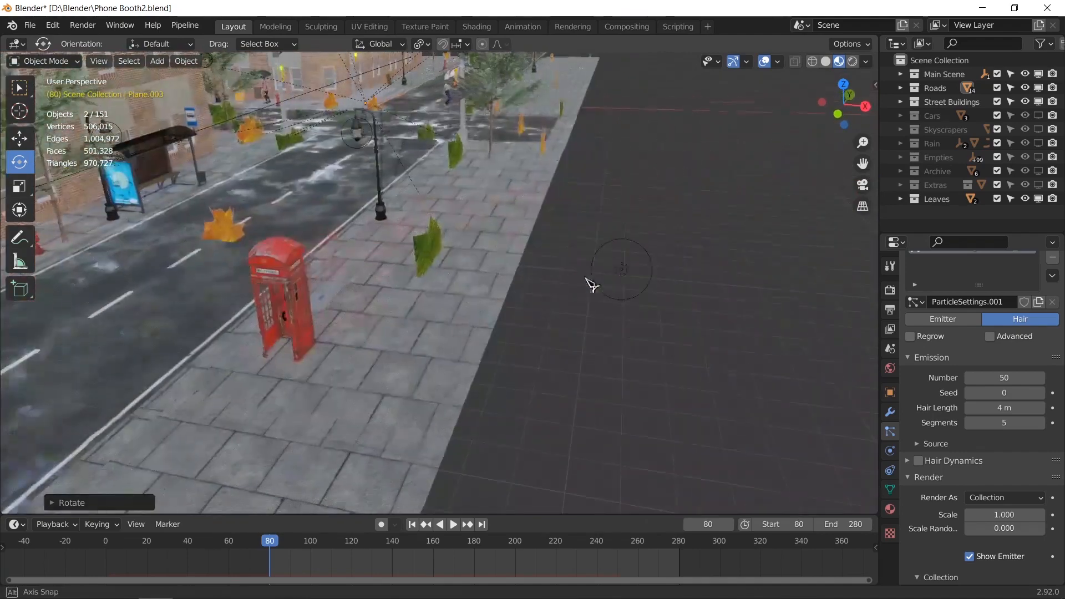
# Select the sidewalk plane and enable the Advanced and Rotation options of its hair particle system
pyautogui.click(612, 264)
pyautogui.click(602, 354)
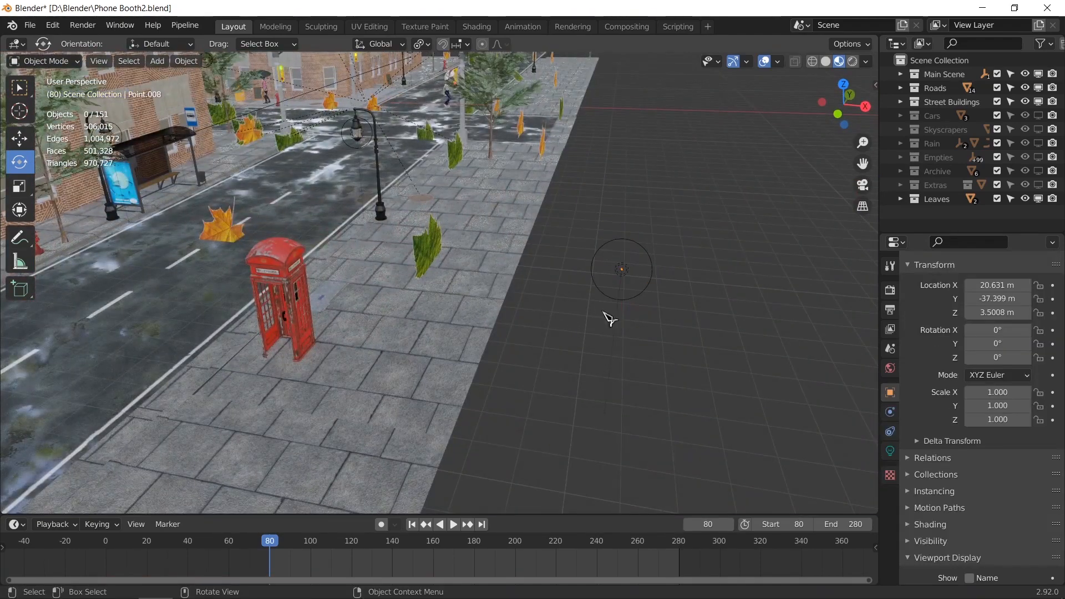
pyautogui.click(501, 308)
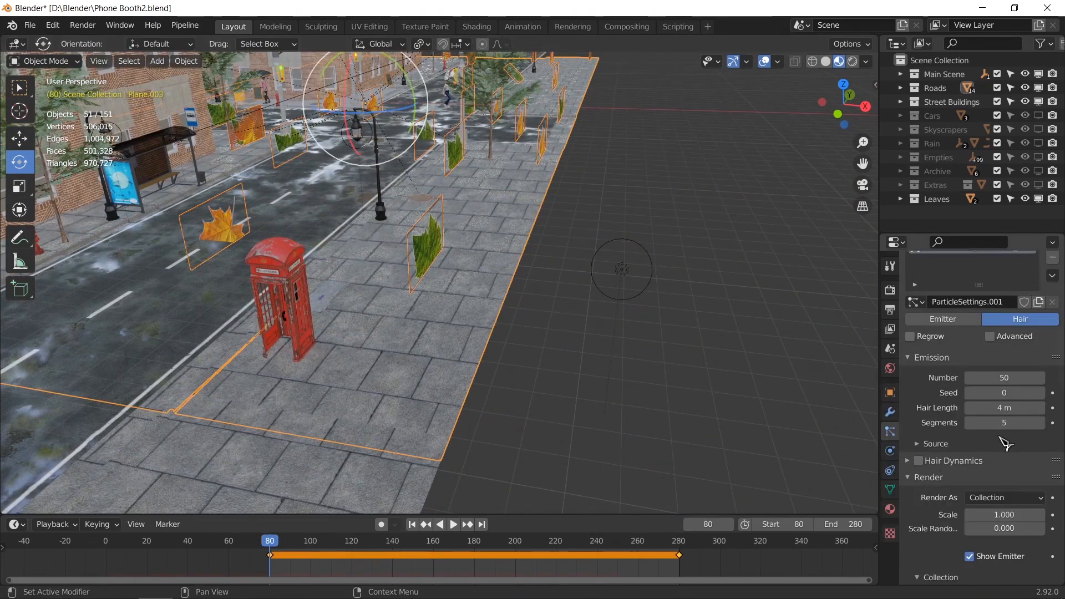
pyautogui.scroll(-2, 993, 444)
pyautogui.scroll(-8, 966, 334)
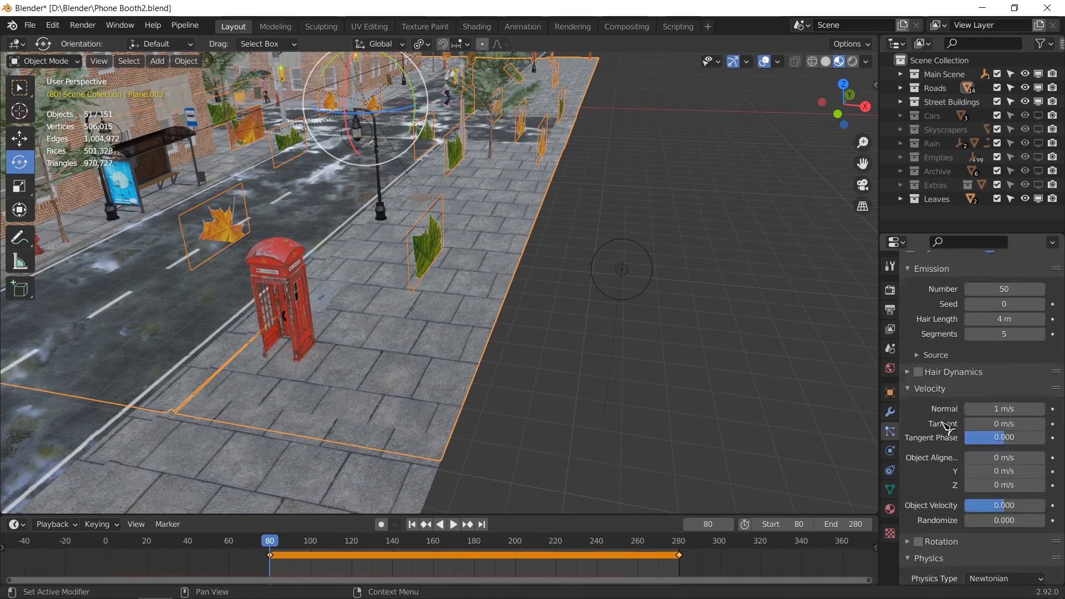
pyautogui.click(918, 413)
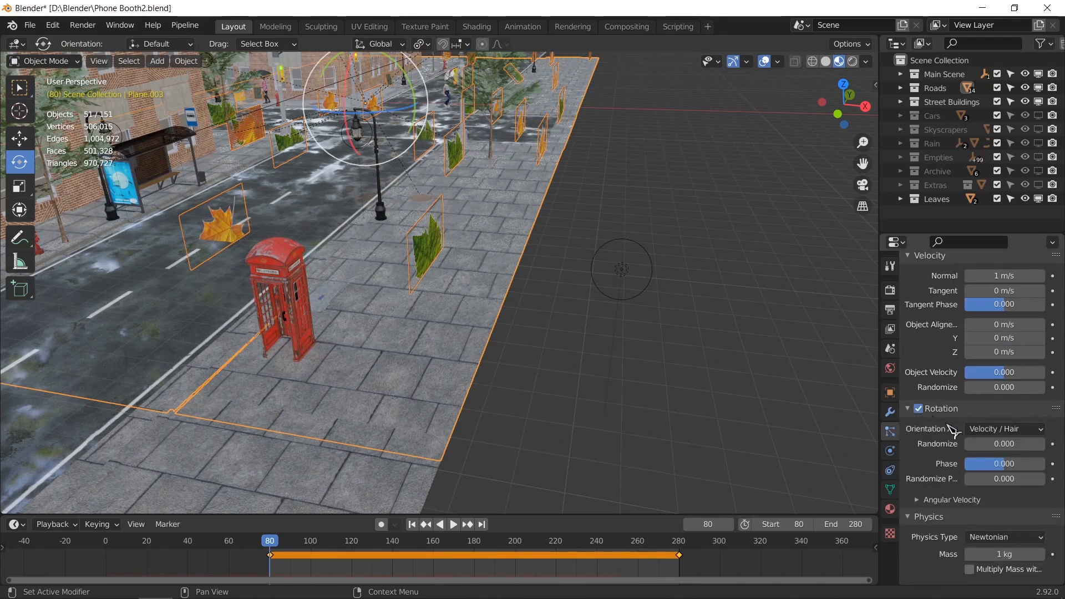
# Enable Object Rotation for the Leaves collection instances in the sidewalk's particle render settings
pyautogui.scroll(-2, 973, 458)
pyautogui.scroll(-13, 999, 452)
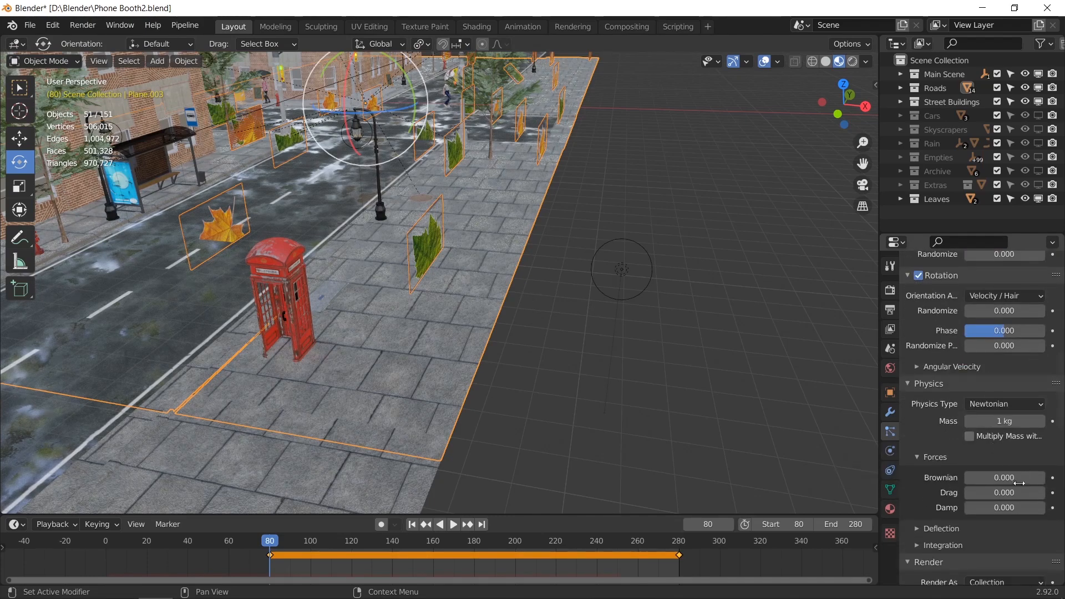
pyautogui.scroll(-1, 1029, 499)
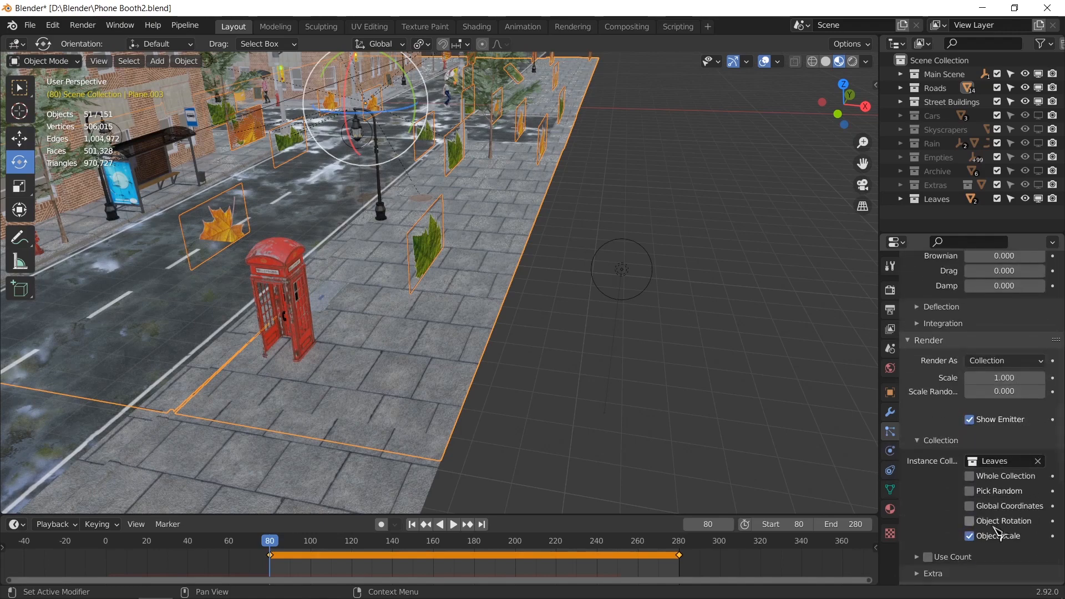
pyautogui.click(977, 521)
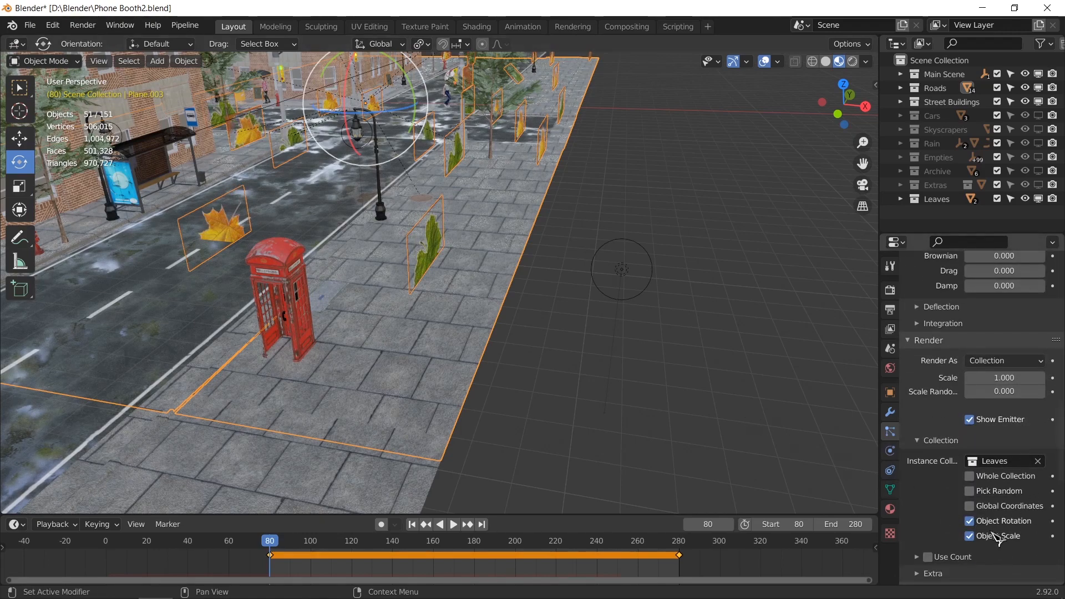
# Set the particle rotation's orientation axis to None and check how the leaves lie near the phone booth
pyautogui.scroll(13, 998, 411)
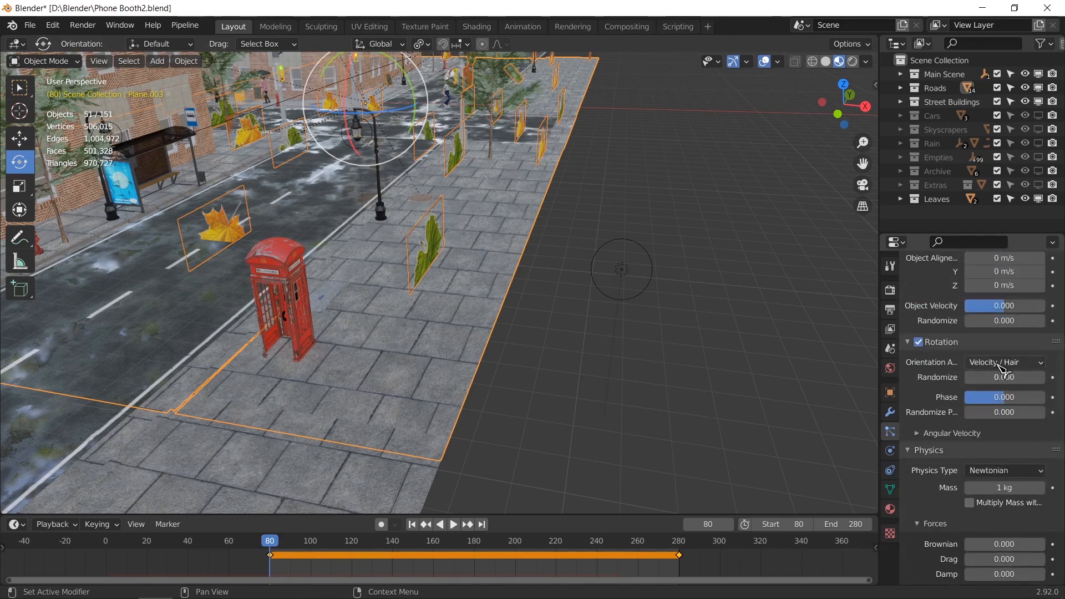
pyautogui.click(1003, 363)
pyautogui.click(999, 376)
pyautogui.click(707, 364)
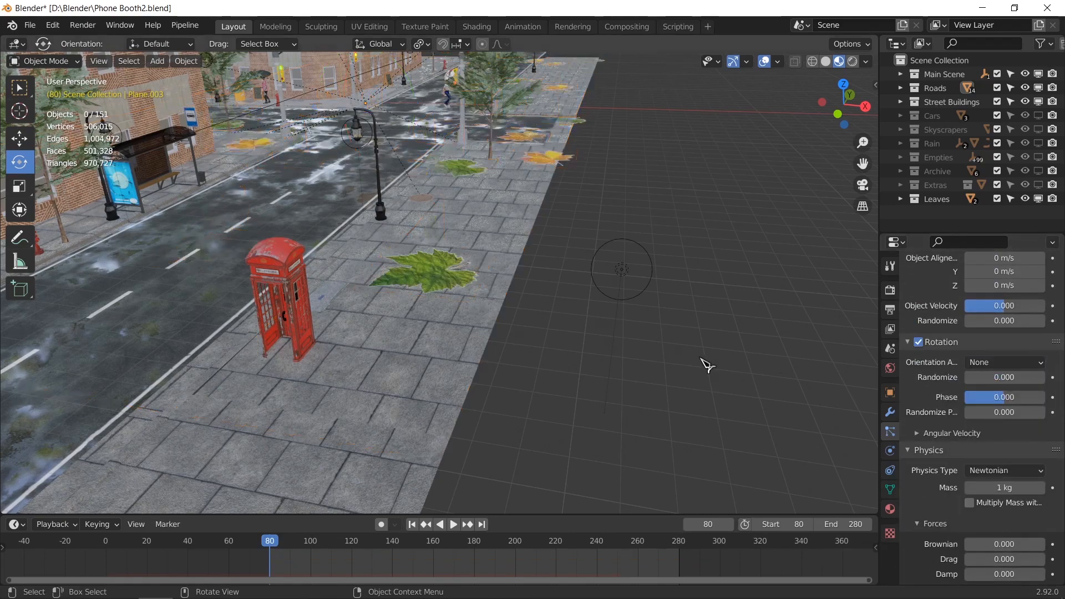
pyautogui.moveTo(455, 304)
pyautogui.mouseDown(button='middle')
pyautogui.moveTo(452, 331)
pyautogui.moveTo(456, 306)
pyautogui.mouseUp(button='middle')
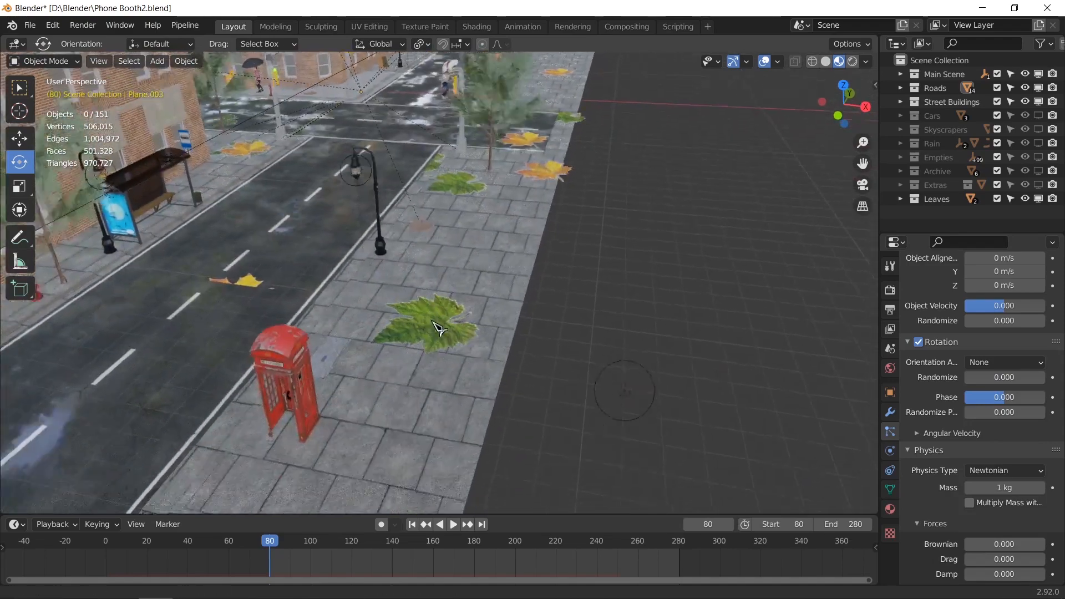
pyautogui.scroll(3, 444, 333)
pyautogui.keyDown('shift'); pyautogui.scroll(-6, 461, 330); pyautogui.keyUp('shift')
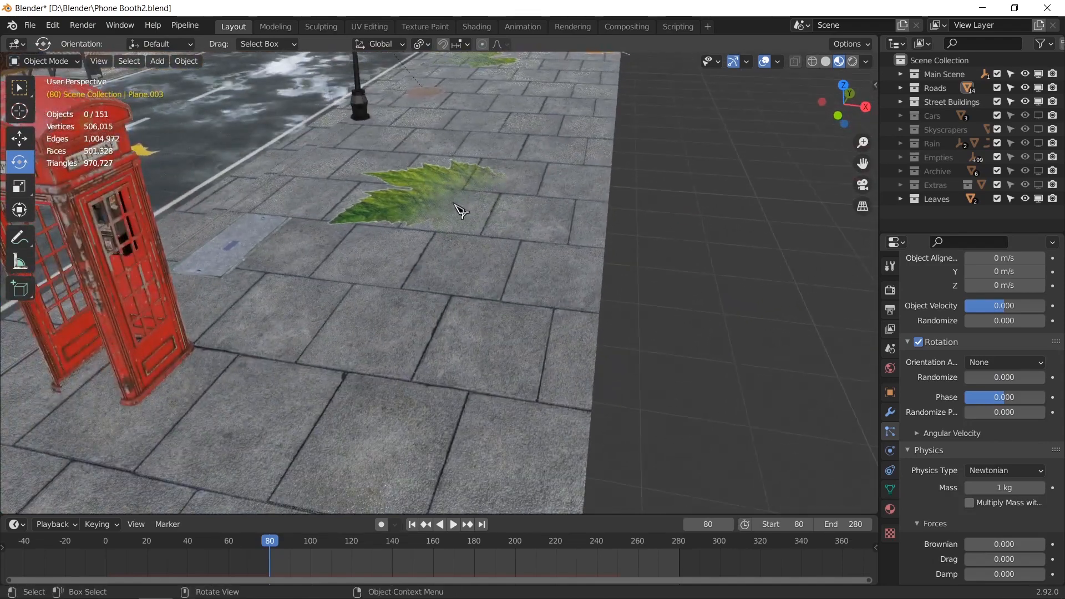
pyautogui.moveTo(488, 247); pyautogui.dragTo(530, 250, button='middle')
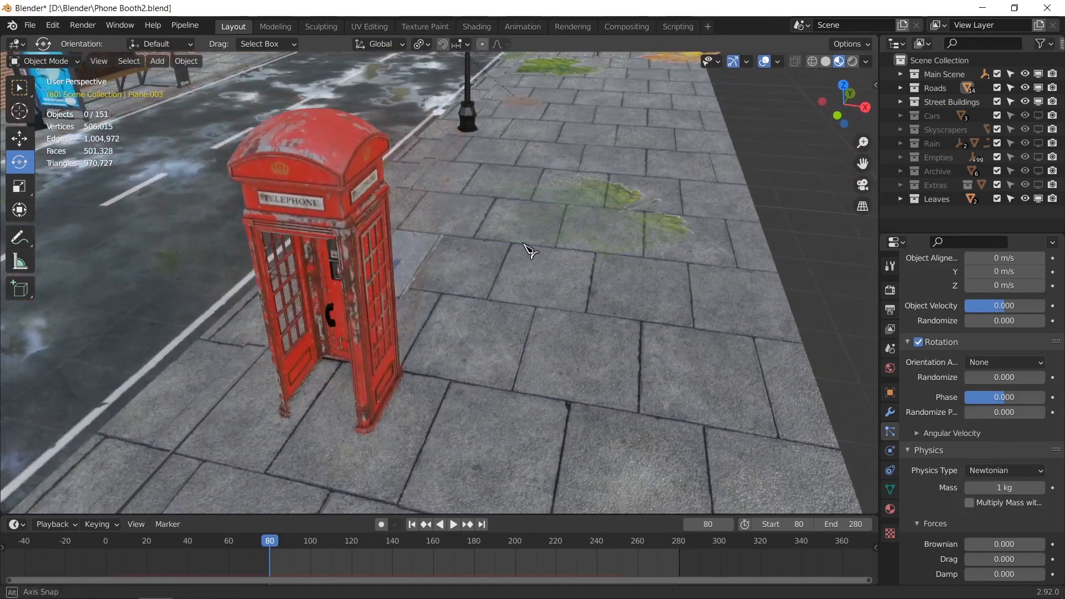
pyautogui.moveTo(600, 226); pyautogui.dragTo(592, 229, button='middle')
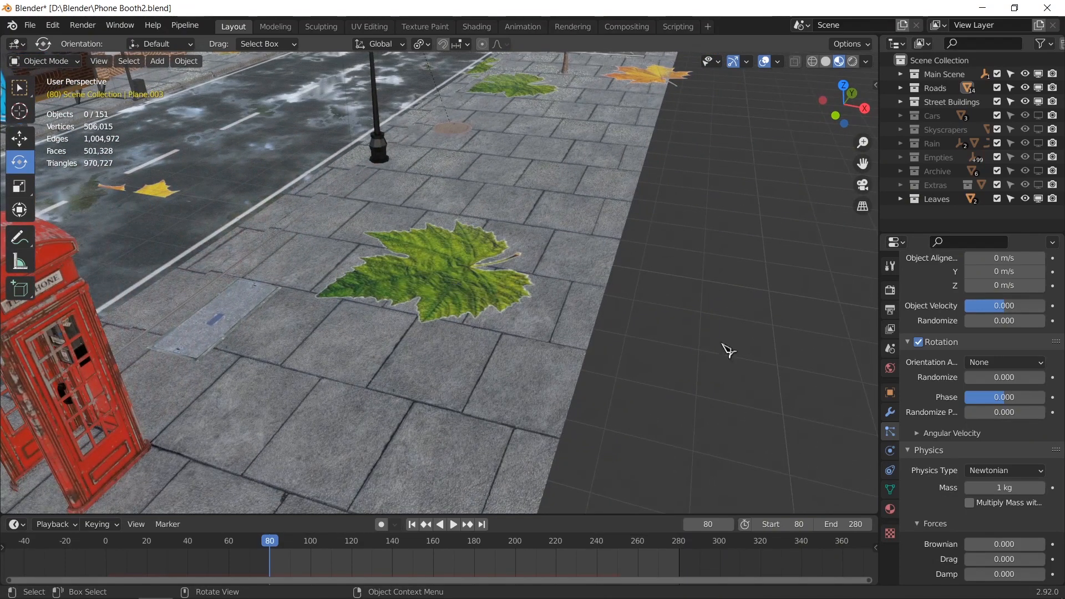
# Try the Normal, Normal-Tangent, Velocity / Hair and Global X orientation axes on the leaf particles, and return to None
pyautogui.click(1004, 366)
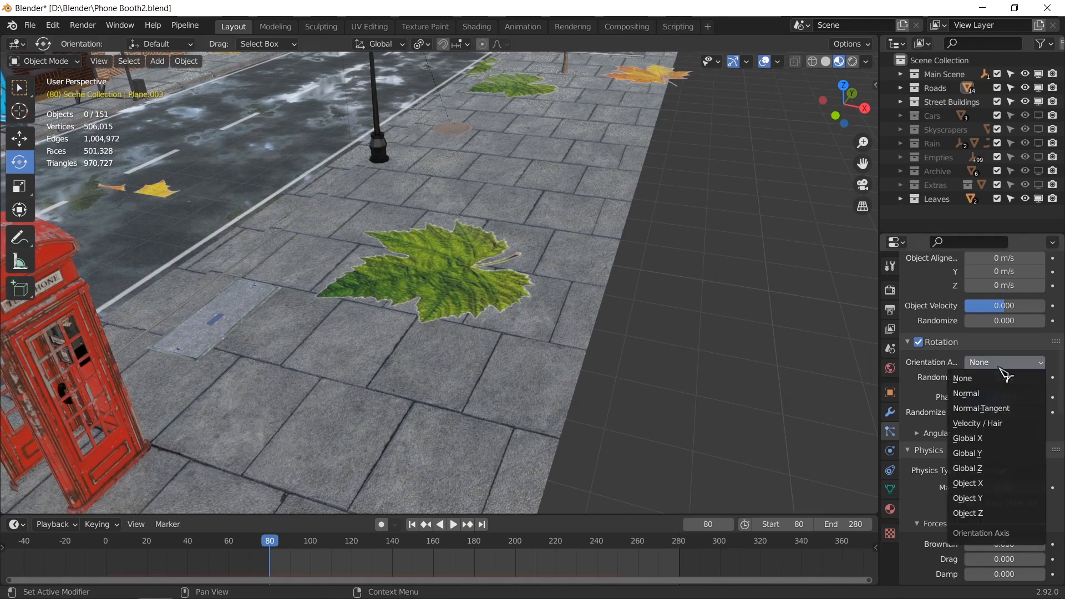
pyautogui.click(1005, 394)
pyautogui.click(1004, 364)
pyautogui.click(993, 408)
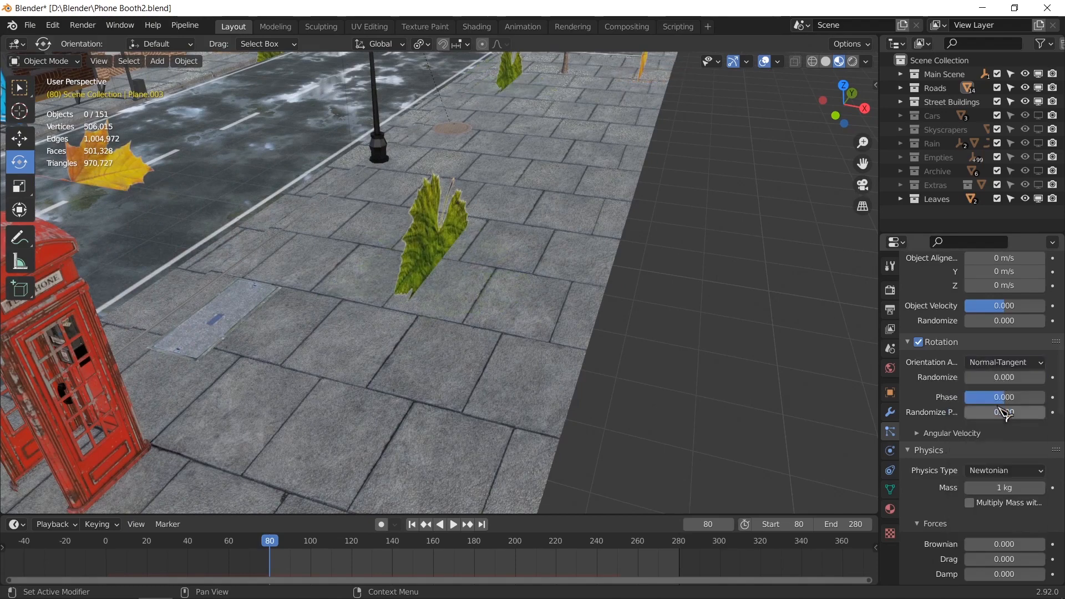
pyautogui.click(997, 365)
pyautogui.click(993, 423)
pyautogui.click(1002, 363)
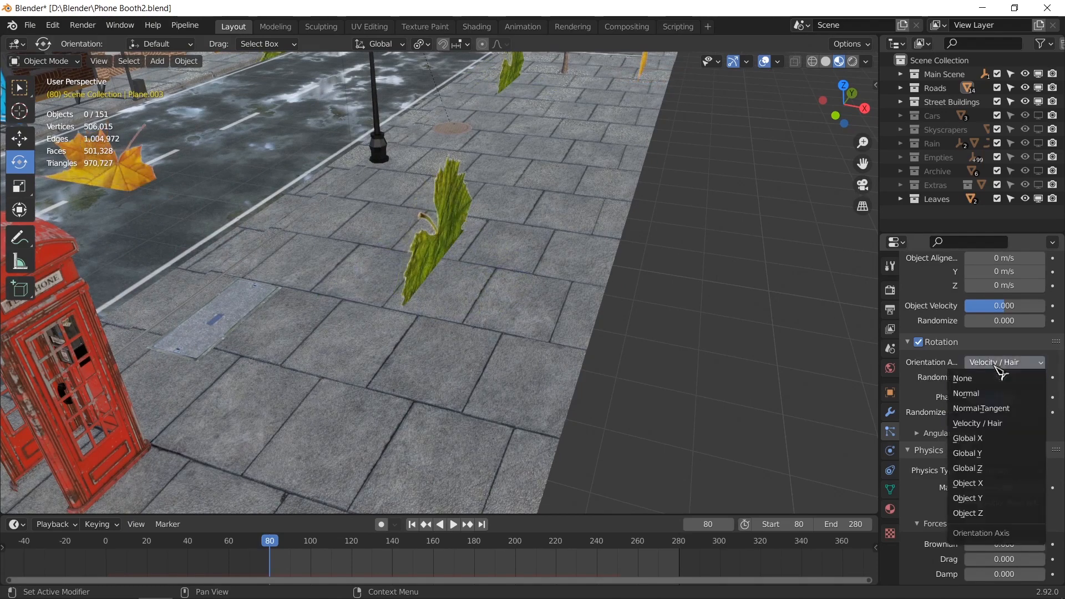
pyautogui.click(998, 439)
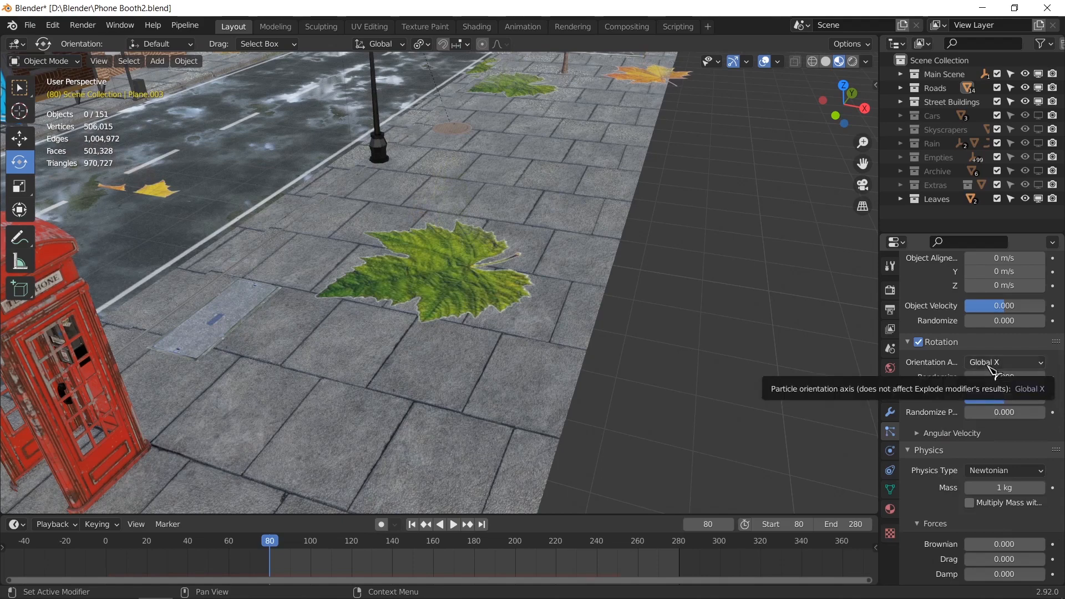
pyautogui.click(992, 366)
pyautogui.click(993, 379)
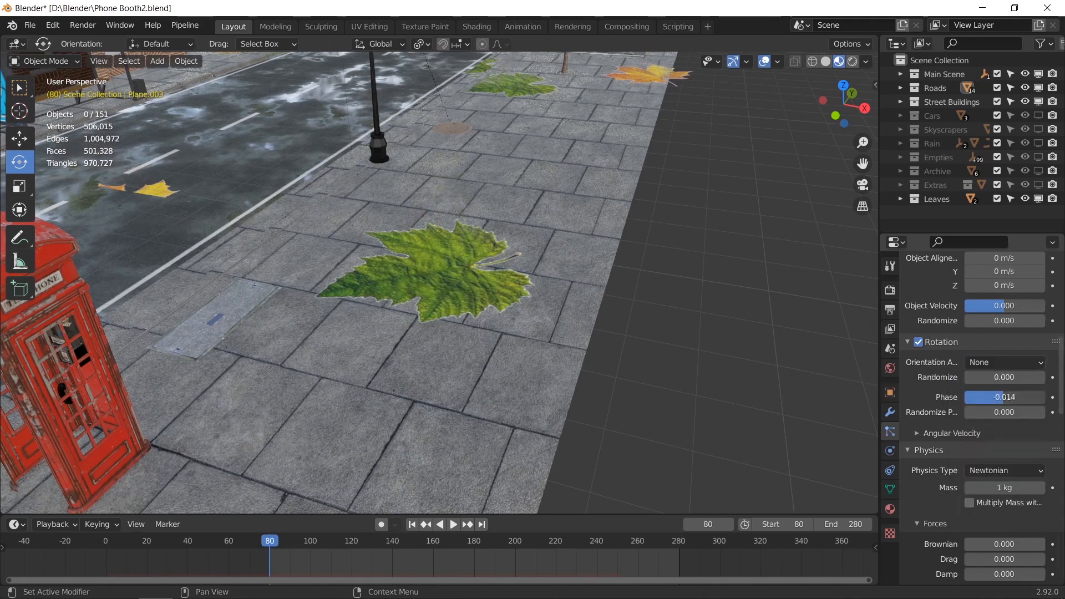
# Set the orientation axis to Global X, the rotation Phase to -1 and Randomize Phase to 0.395
pyautogui.click(1001, 363)
pyautogui.click(993, 439)
pyautogui.moveTo(995, 413); pyautogui.dragTo(920, 398)
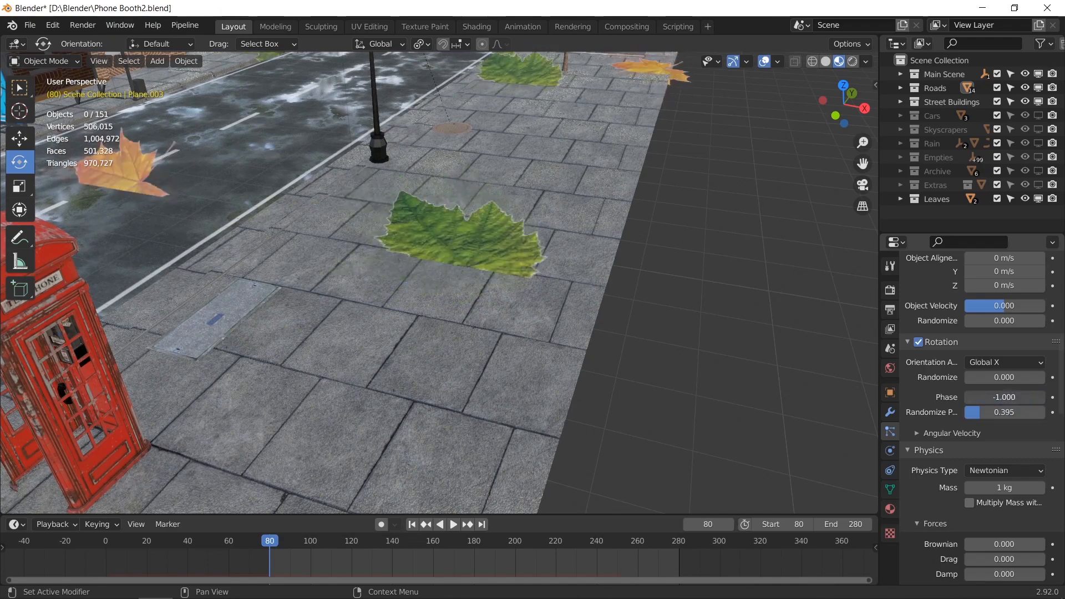
# Reset Randomize Phase to 0, set the rotation's Randomize to 0.905 and return the orientation axis to None
pyautogui.moveTo(1022, 412); pyautogui.dragTo(1037, 378)
pyautogui.click(1025, 364)
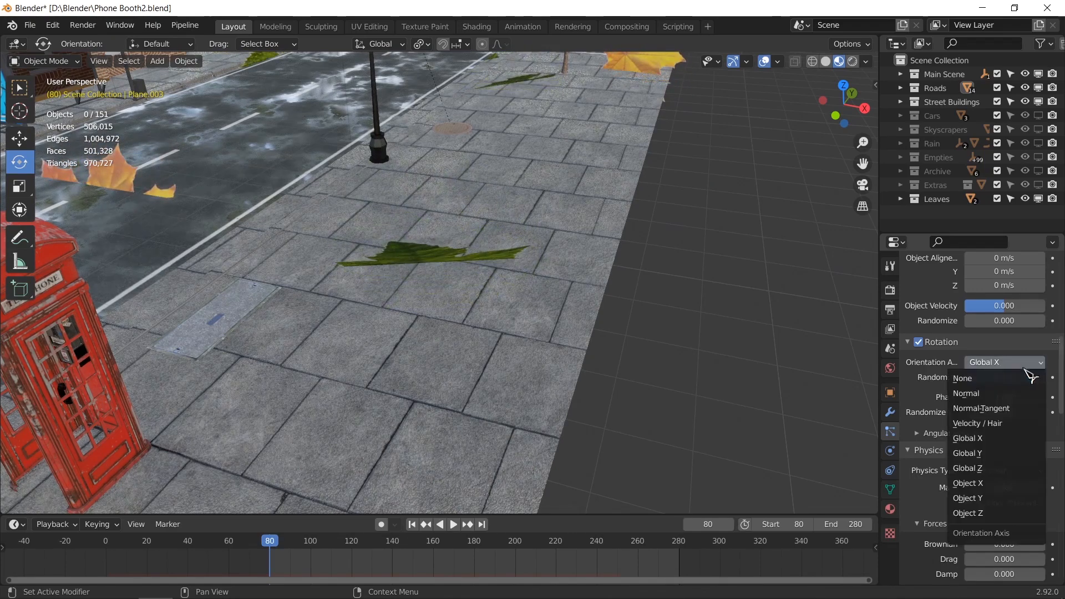
pyautogui.click(1009, 379)
# Examine how the leaves are distributed and oriented along the street and sidewalks
pyautogui.scroll(-6, 791, 350)
pyautogui.scroll(3, 656, 355)
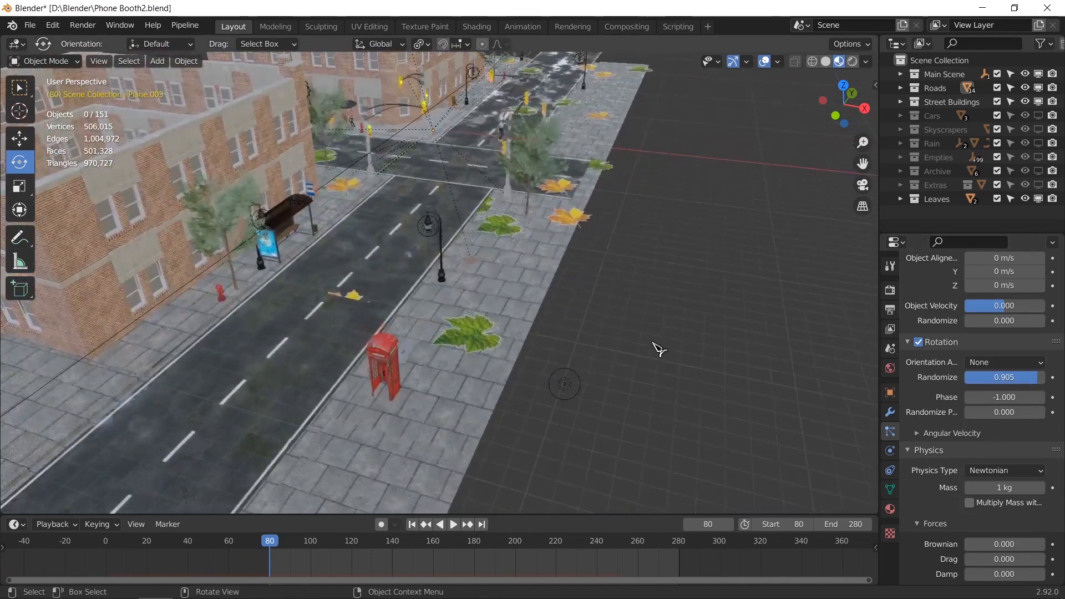
pyautogui.keyDown('shift'); pyautogui.moveTo(659, 364); pyautogui.dragTo(665, 326, button='middle'); pyautogui.keyUp('shift')
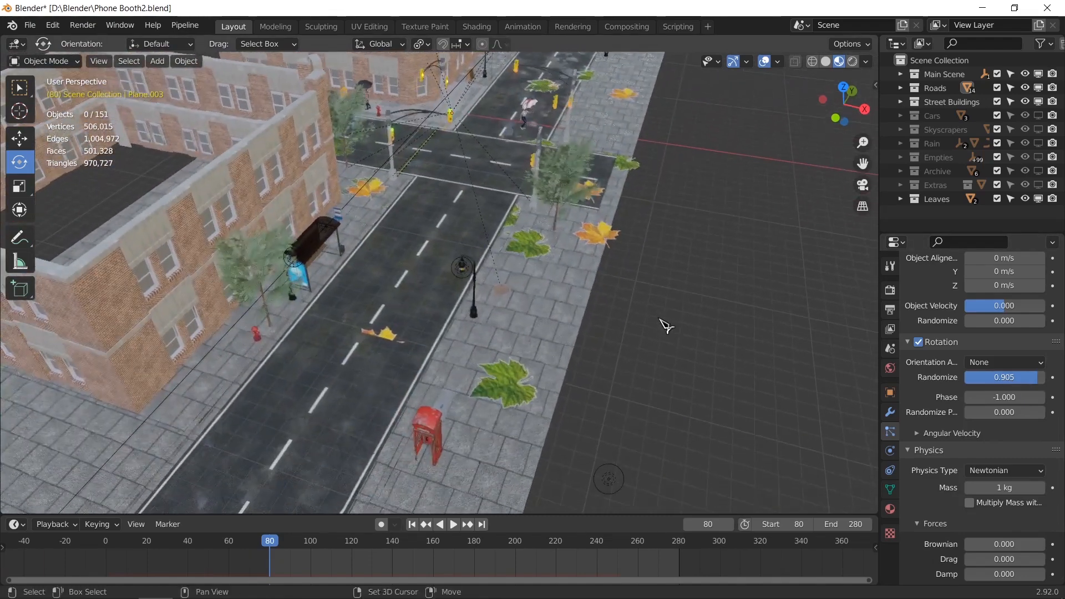
pyautogui.keyDown('shift'); pyautogui.moveTo(623, 360); pyautogui.dragTo(637, 335, button='middle'); pyautogui.keyUp('shift')
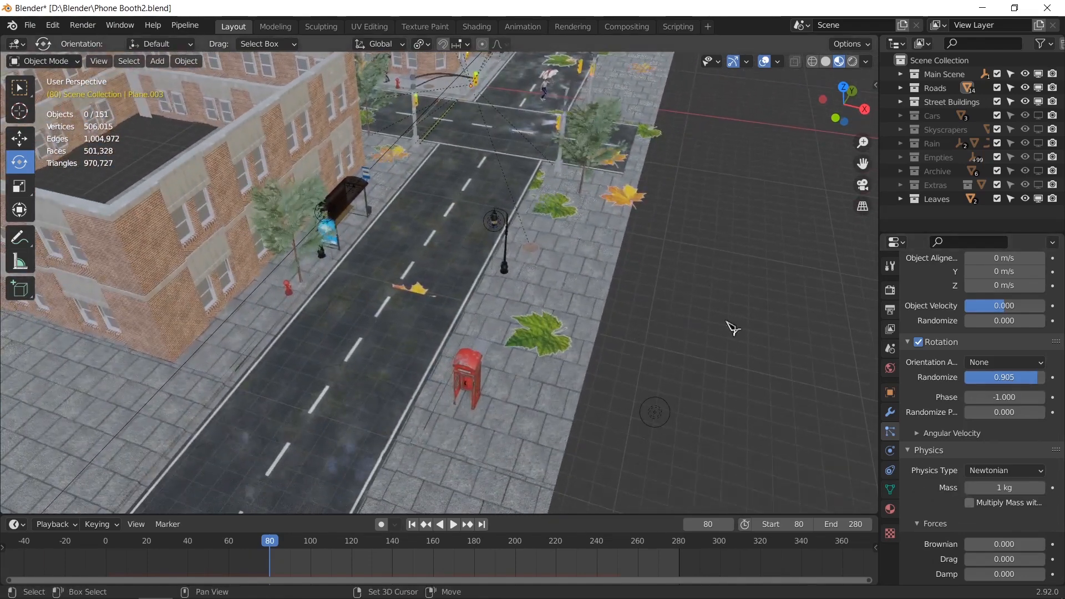
pyautogui.moveTo(730, 328); pyautogui.dragTo(705, 432, button='middle')
pyautogui.scroll(-3, 683, 410)
pyautogui.keyDown('shift'); pyautogui.moveTo(560, 434); pyautogui.dragTo(577, 383, button='middle'); pyautogui.keyUp('shift')
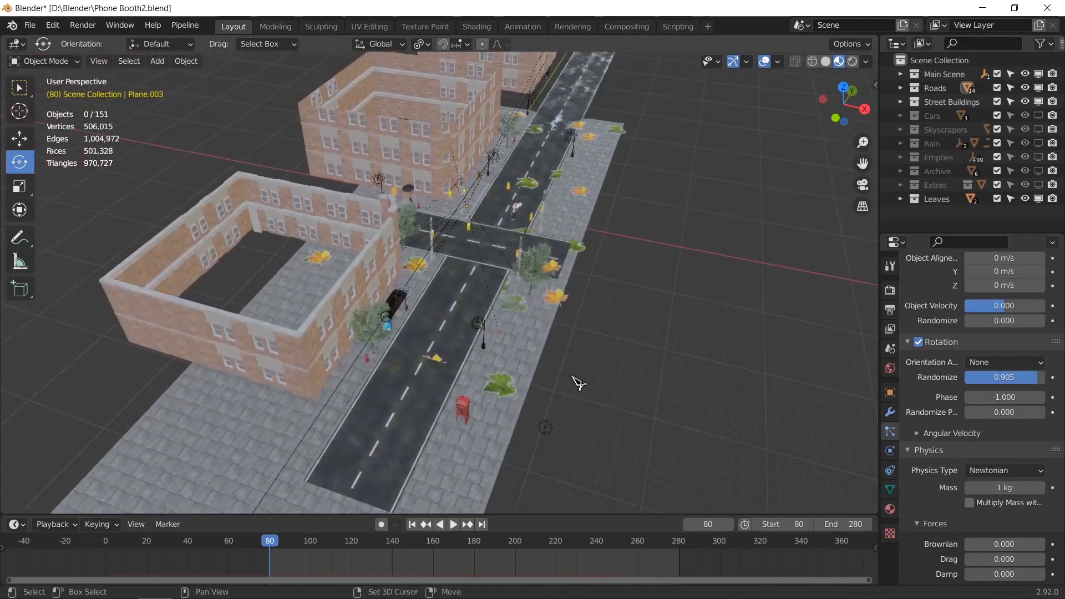
pyautogui.scroll(2, 588, 381)
pyautogui.moveTo(688, 382); pyautogui.dragTo(660, 386, button='middle')
# Collapse the Field Weights section of the sidewalk's particle settings
pyautogui.scroll(-12, 959, 481)
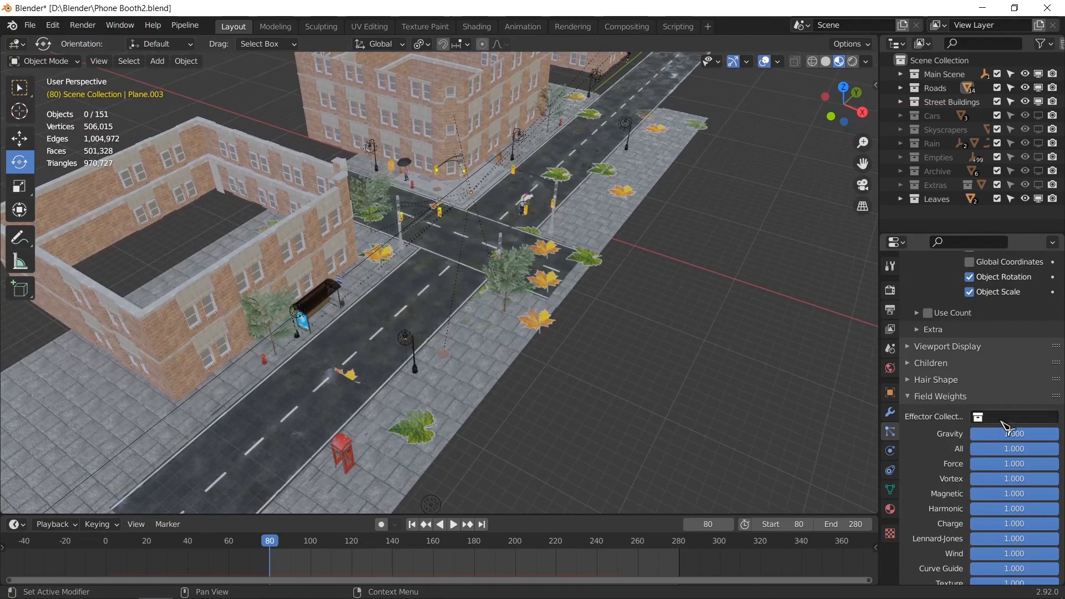
pyautogui.click(941, 397)
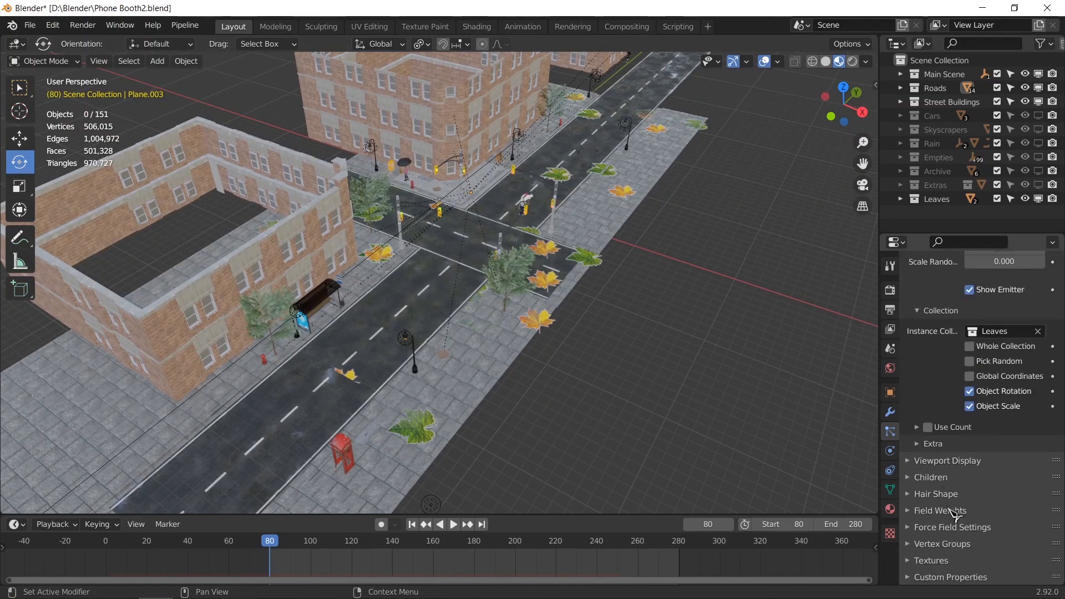
# Expand the particle Vertex Groups section and examine the leaf layout through the camera and from above the street
pyautogui.click(940, 544)
pyautogui.scroll(-4, 965, 535)
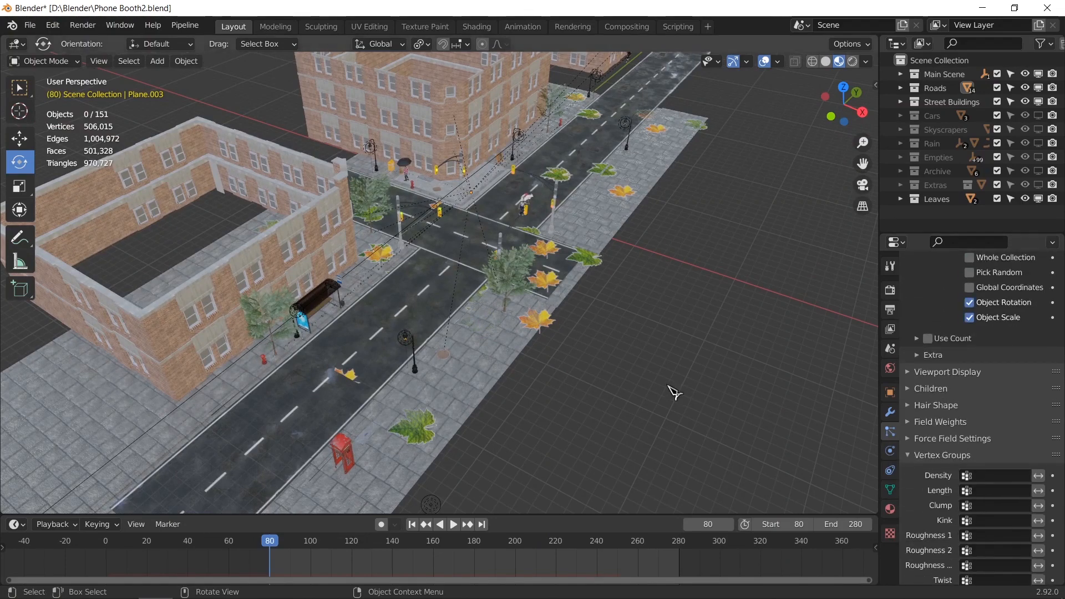
pyautogui.moveTo(564, 351); pyautogui.dragTo(558, 349, button='middle')
pyautogui.press('KP_0')
pyautogui.press('KP_0')
pyautogui.press('KP_0')
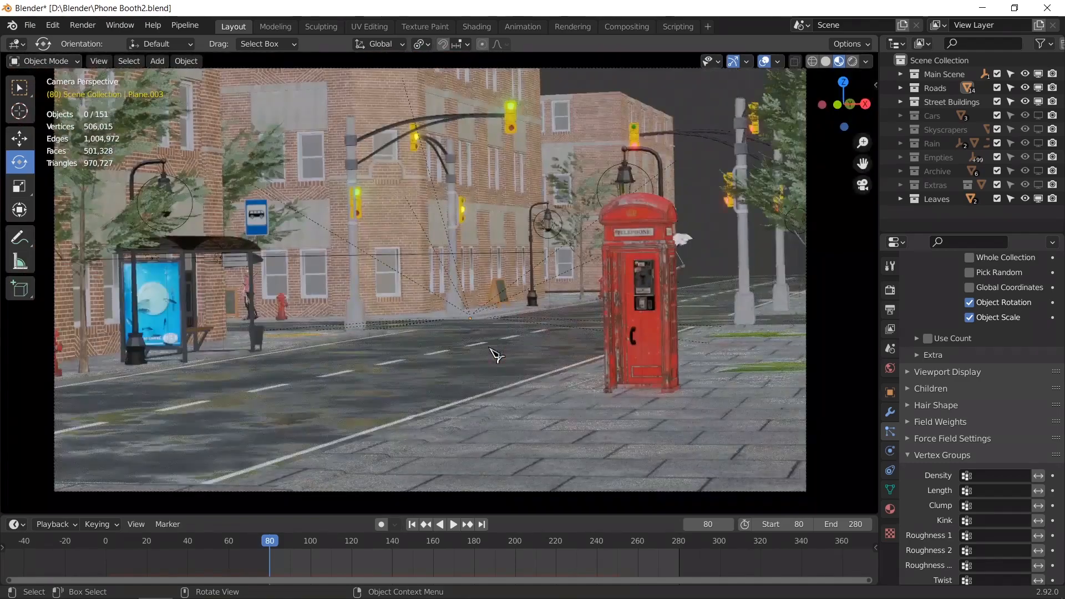
pyautogui.press('KP_0')
pyautogui.moveTo(553, 276); pyautogui.dragTo(642, 192, button='middle')
pyautogui.moveTo(561, 264); pyautogui.dragTo(571, 247, button='middle')
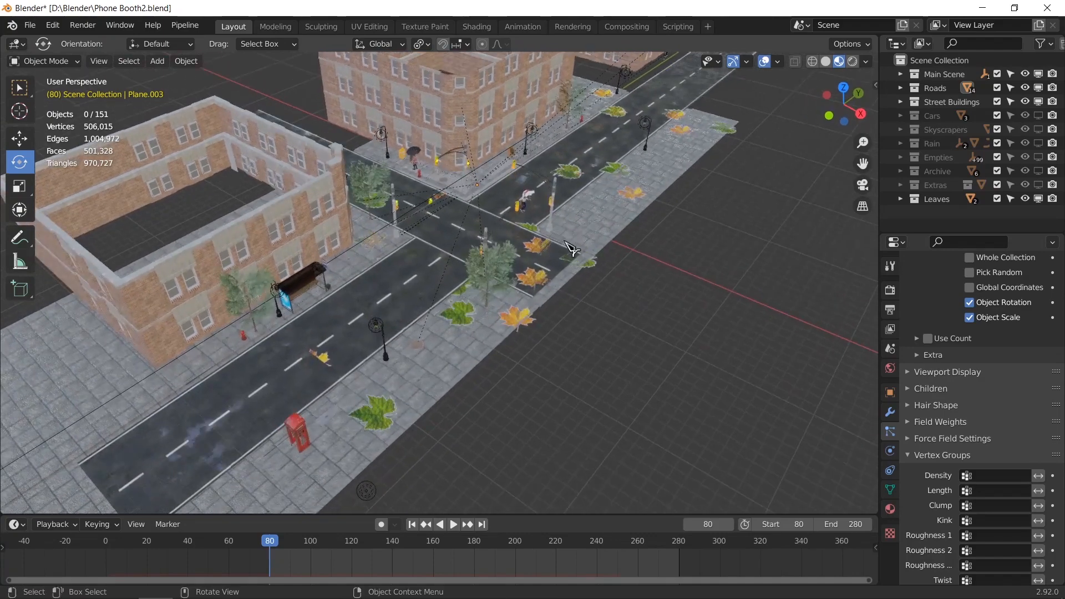
pyautogui.keyDown('shift'); pyautogui.moveTo(471, 297); pyautogui.dragTo(539, 237, button='middle'); pyautogui.keyUp('shift')
pyautogui.moveTo(519, 278); pyautogui.dragTo(610, 310, button='middle')
pyautogui.scroll(2, 524, 269)
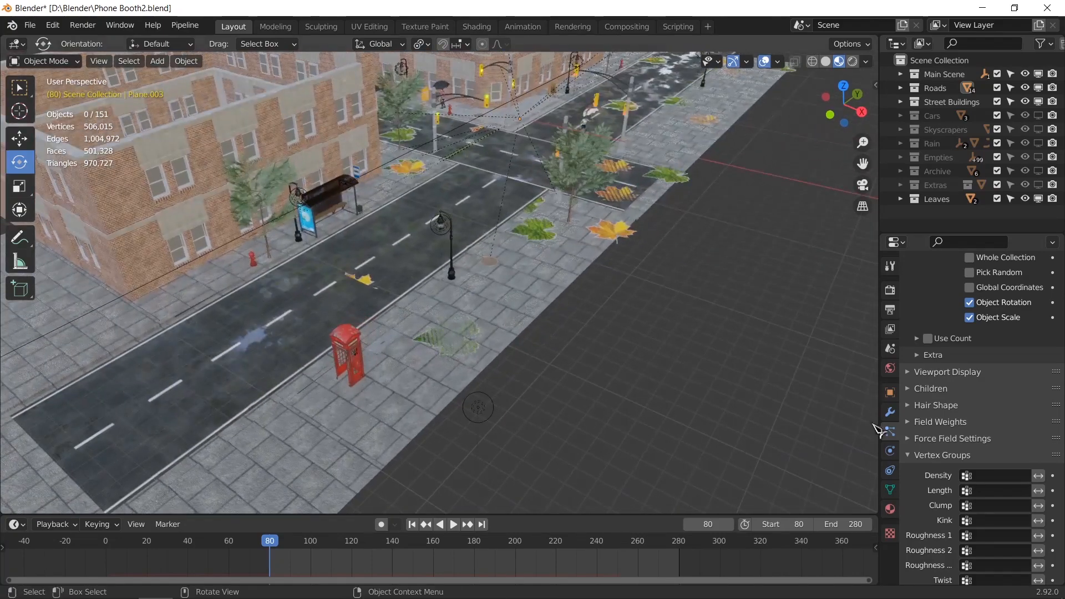
pyautogui.scroll(15, 942, 455)
pyautogui.scroll(4, 972, 452)
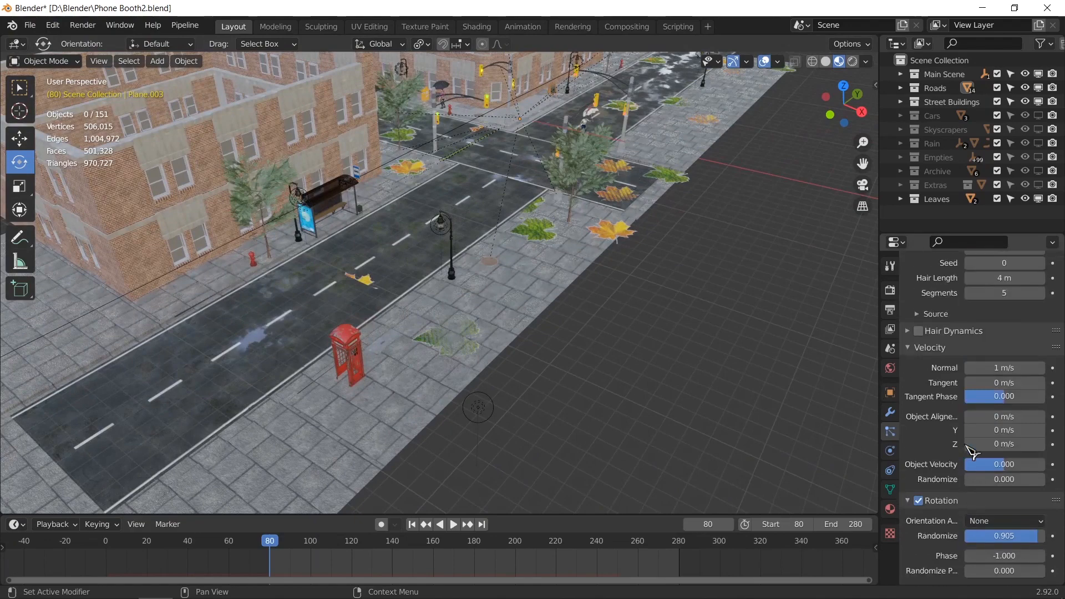
pyautogui.scroll(-8, 566, 294)
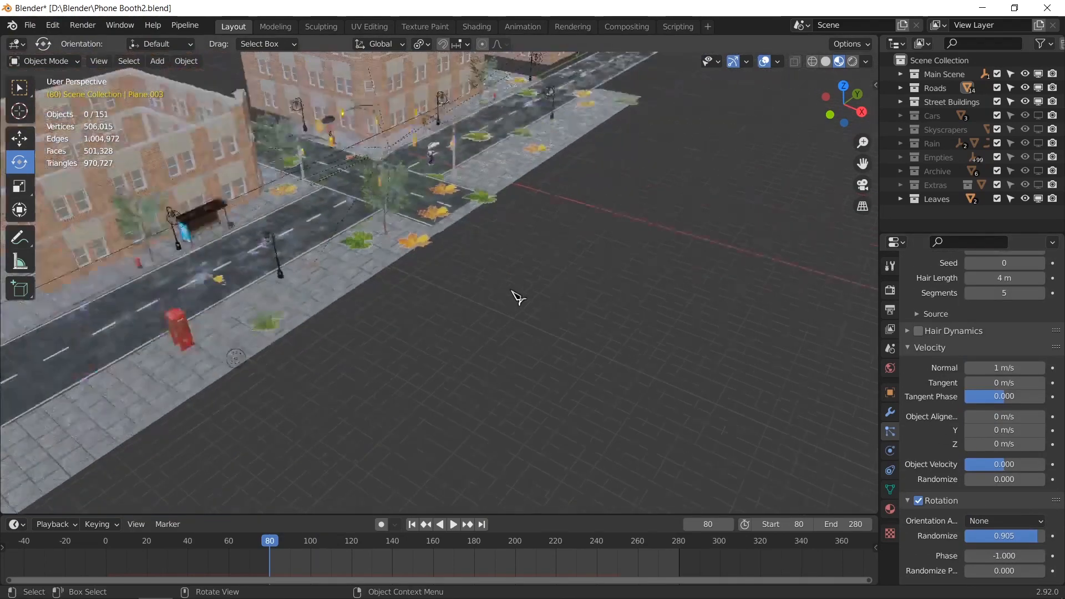
# Extrude the green and orange leaf planes slightly downward along global Z to give them a thin thickness
pyautogui.click(750, 302)
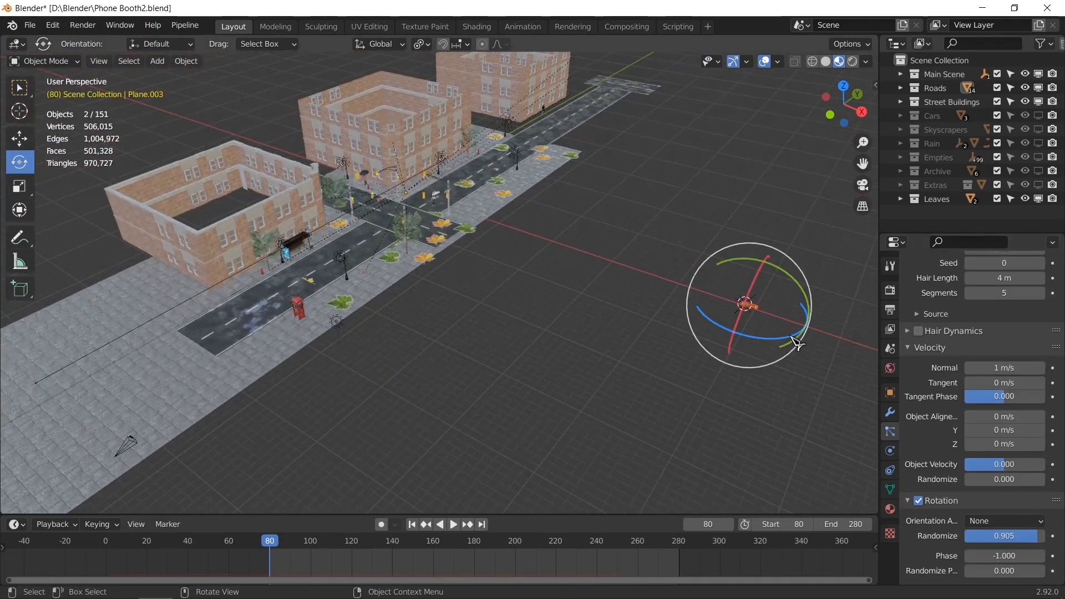
pyautogui.press('KP_Decimal')
pyautogui.moveTo(620, 368); pyautogui.dragTo(630, 350, button='middle')
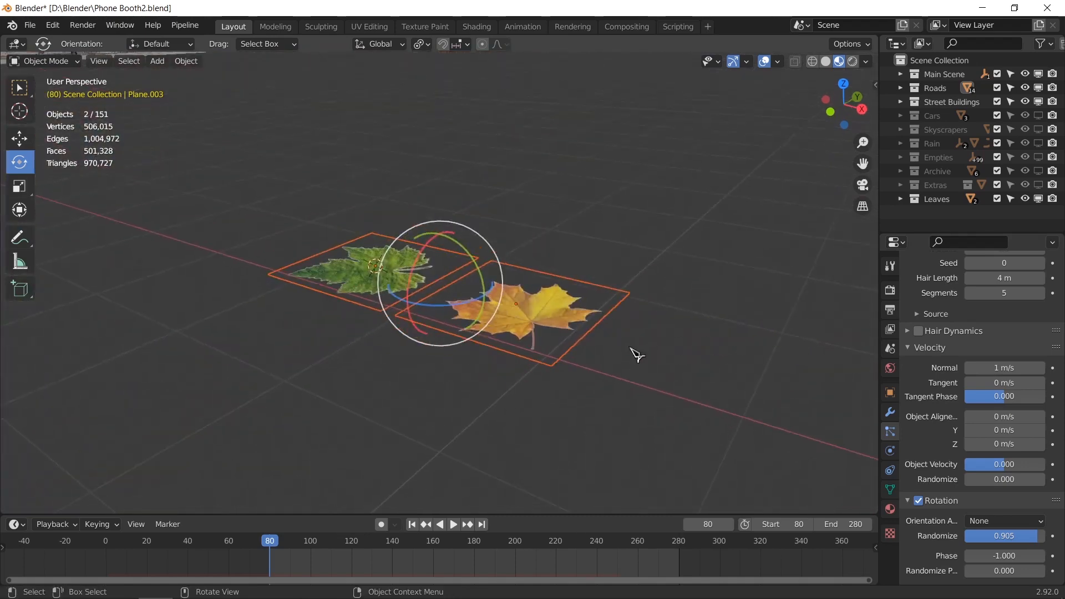
pyautogui.click(594, 354)
pyautogui.moveTo(516, 334); pyautogui.dragTo(516, 311, button='middle')
pyautogui.scroll(2, 544, 333)
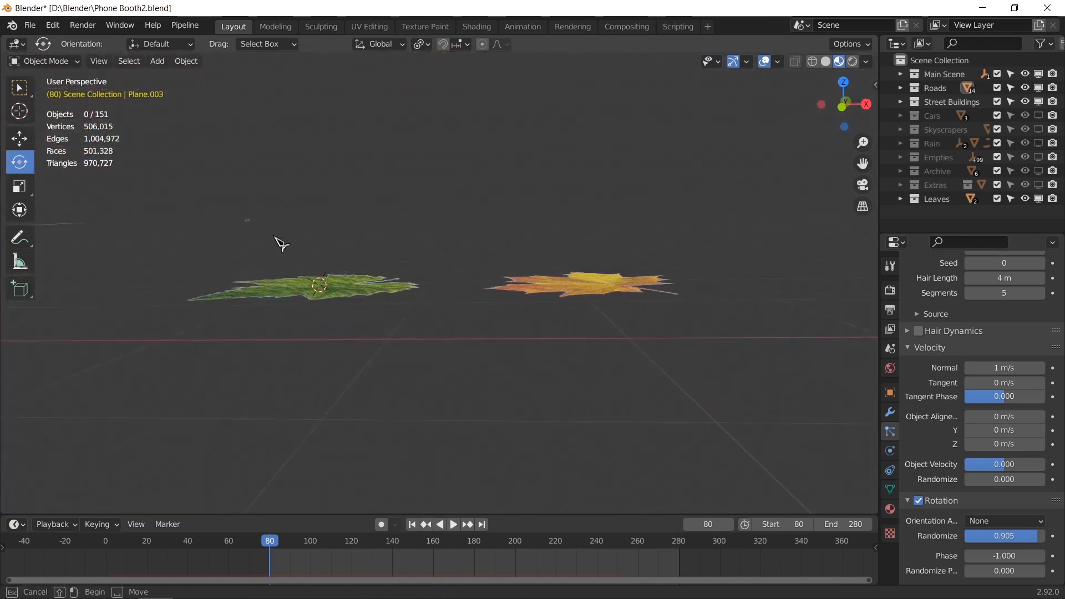
pyautogui.moveTo(277, 240); pyautogui.dragTo(413, 331)
pyautogui.press('Tab')
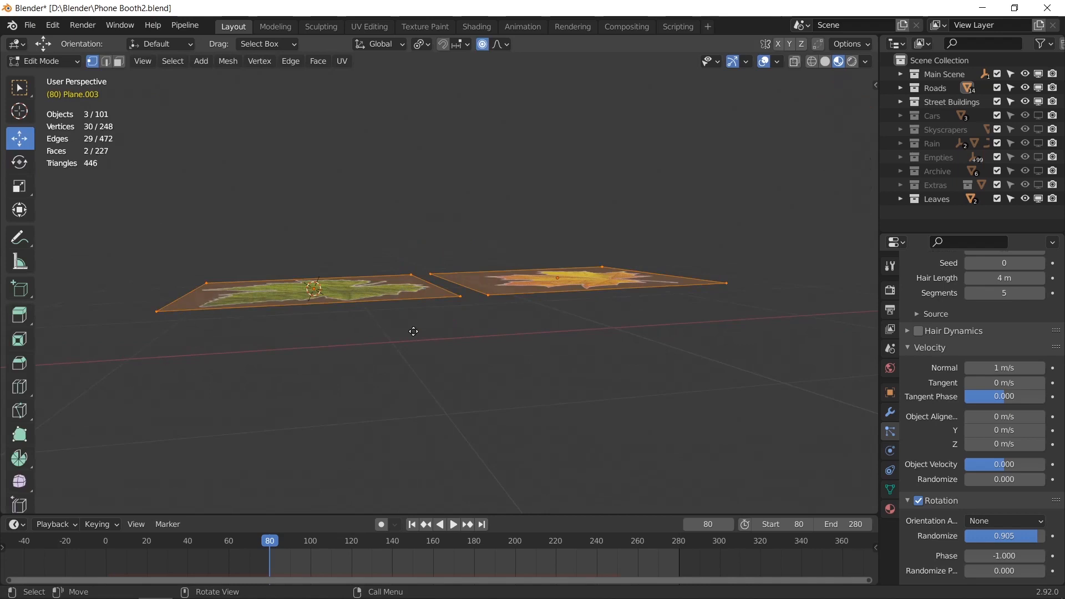
pyautogui.hotkey('shift', 'd')
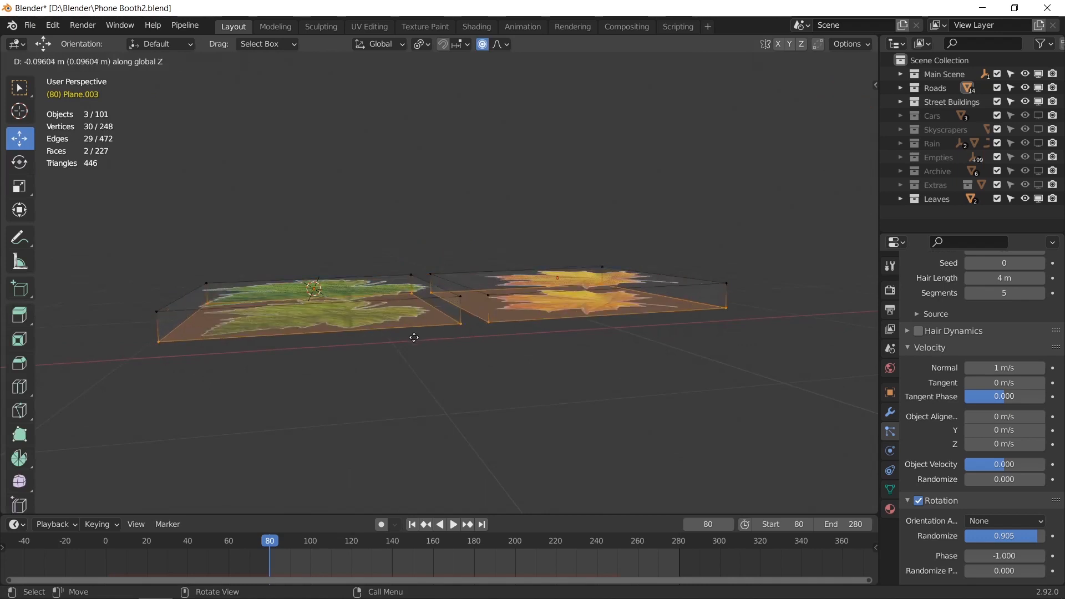
pyautogui.click(413, 332)
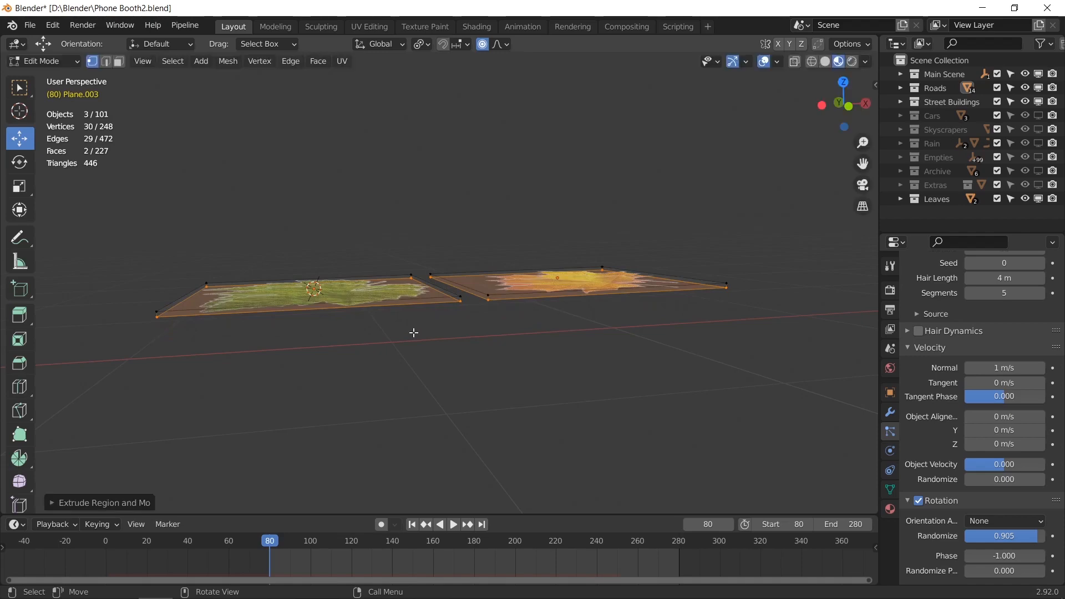
pyautogui.press('Tab')
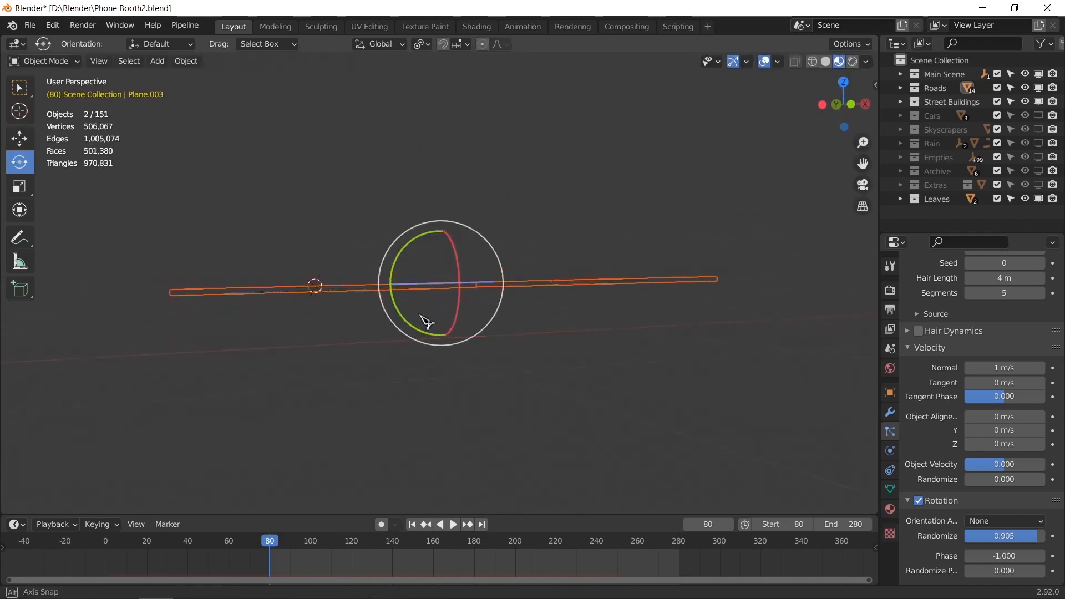
# Examine how the thickened leaves sit on the sidewalk around the tree and street lamp
pyautogui.moveTo(426, 321); pyautogui.dragTo(476, 330, button='middle')
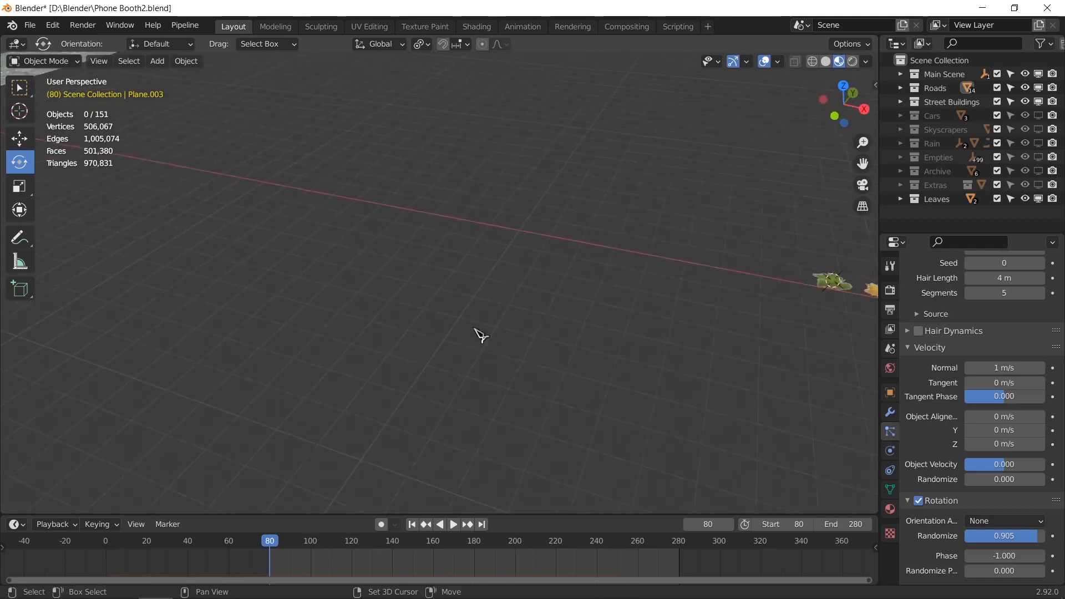
pyautogui.keyDown('shift'); pyautogui.moveTo(266, 327); pyautogui.dragTo(470, 328, button='middle'); pyautogui.keyUp('shift')
pyautogui.keyDown('shift'); pyautogui.moveTo(360, 255); pyautogui.dragTo(660, 335, button='middle'); pyautogui.keyUp('shift')
pyautogui.scroll(1, 423, 323)
pyautogui.scroll(3, 413, 340)
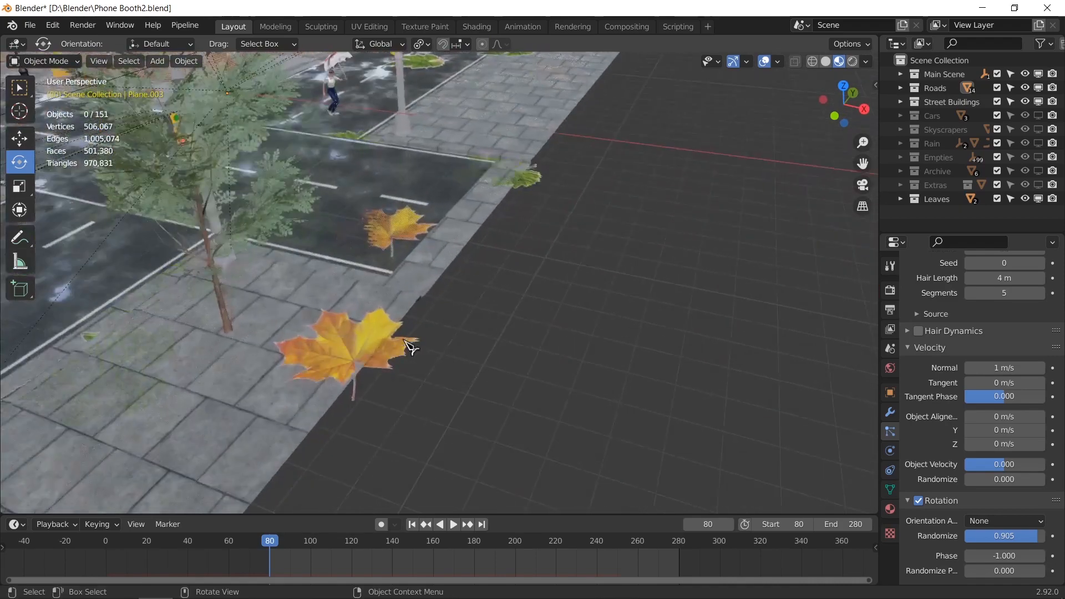
pyautogui.keyDown('shift'); pyautogui.moveTo(409, 349); pyautogui.dragTo(642, 255, button='middle'); pyautogui.keyUp('shift')
pyautogui.scroll(2, 522, 334)
pyautogui.moveTo(522, 334); pyautogui.dragTo(479, 335, button='middle')
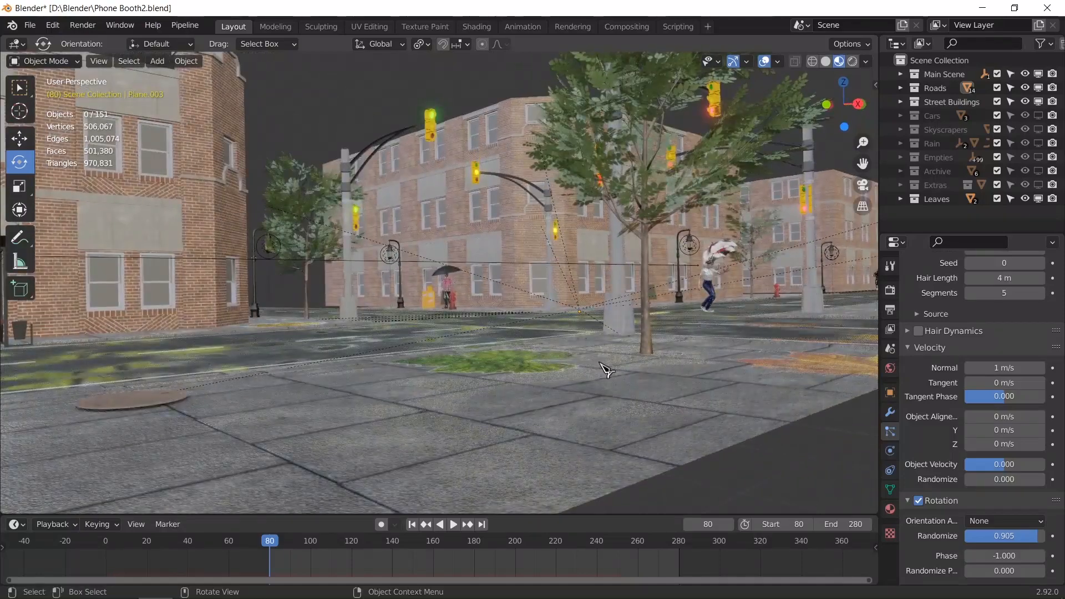
pyautogui.moveTo(606, 370); pyautogui.dragTo(587, 297, button='middle')
# Select both source leaves and open their meshes for editing, viewed from below
pyautogui.moveTo(643, 191); pyautogui.dragTo(735, 248)
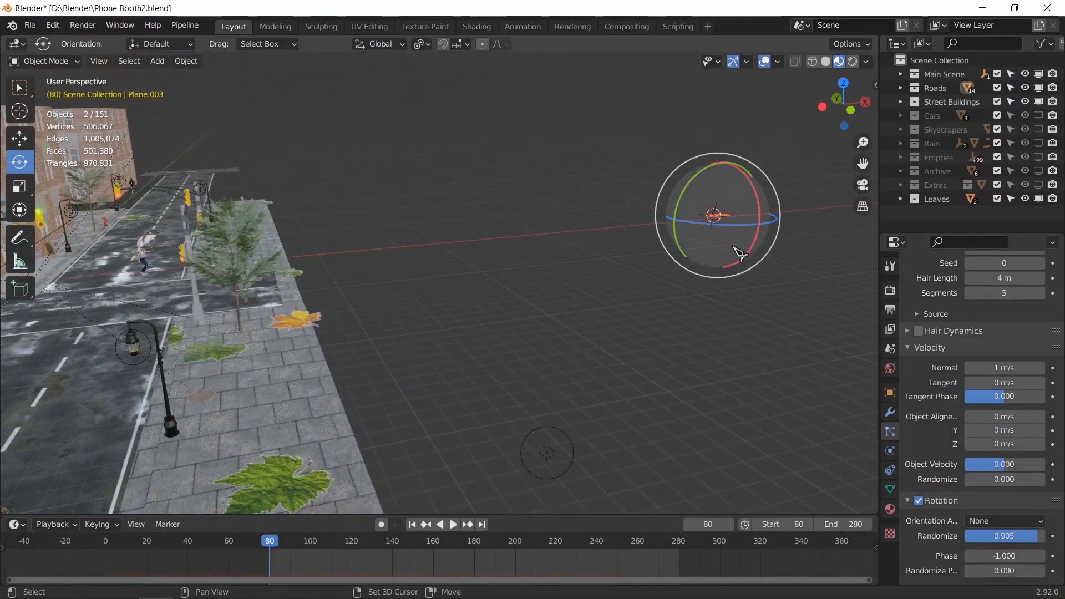
pyautogui.press('KP_Decimal')
pyautogui.scroll(4, 510, 315)
pyautogui.moveTo(464, 319); pyautogui.dragTo(486, 246, button='middle')
pyautogui.press('Tab')
pyautogui.moveTo(480, 287)
pyautogui.mouseDown(button='middle')
pyautogui.moveTo(485, 364)
pyautogui.moveTo(492, 273)
pyautogui.mouseUp(button='middle')
# Try to snap the 3D cursor to the combined mesh selection of both leaves
pyautogui.hotkey('shift', 's')
pyautogui.click(481, 367)
pyautogui.click(485, 360)
pyautogui.scroll(2, 485, 361)
pyautogui.press('Tab')
pyautogui.press('Tab')
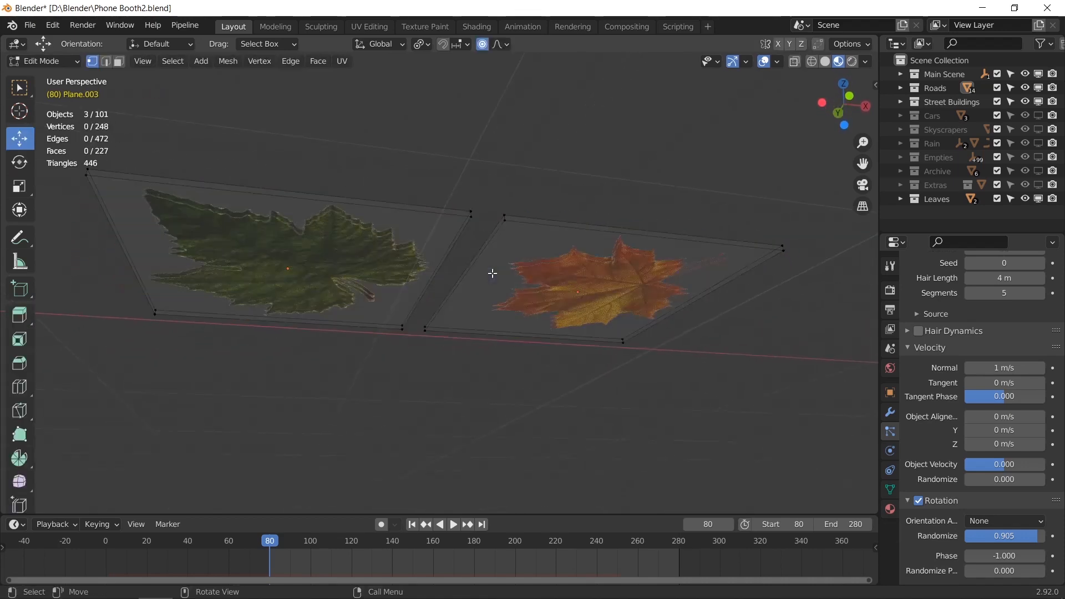
# Select the orange leaf's bottom face, snap the 3D cursor to it and return to Object Mode
pyautogui.keyDown('alt'); pyautogui.click(506, 225); pyautogui.keyUp('alt')
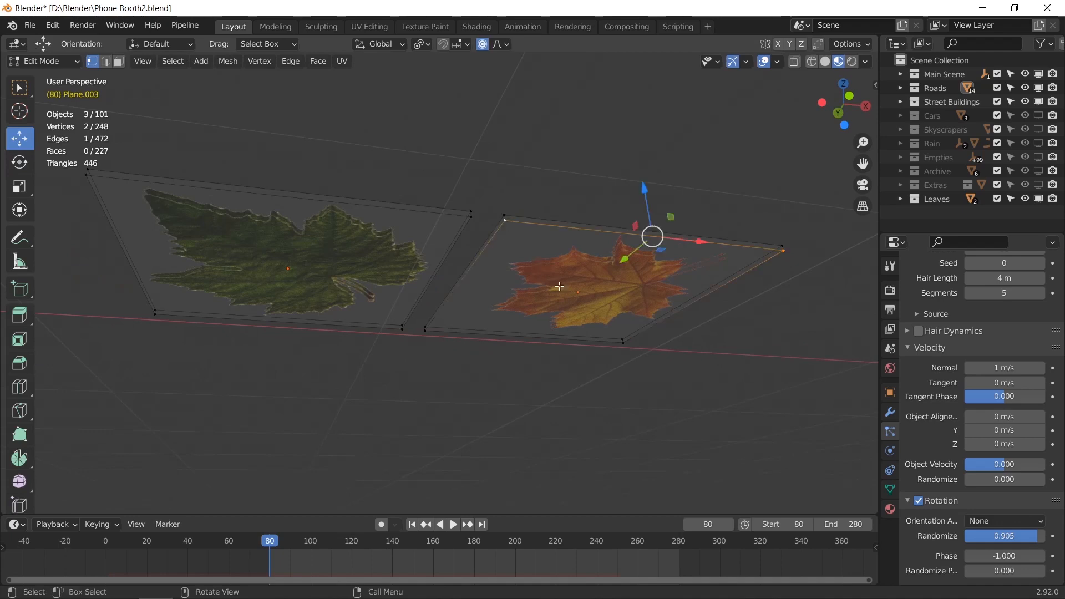
pyautogui.press('3')
pyautogui.click(532, 281)
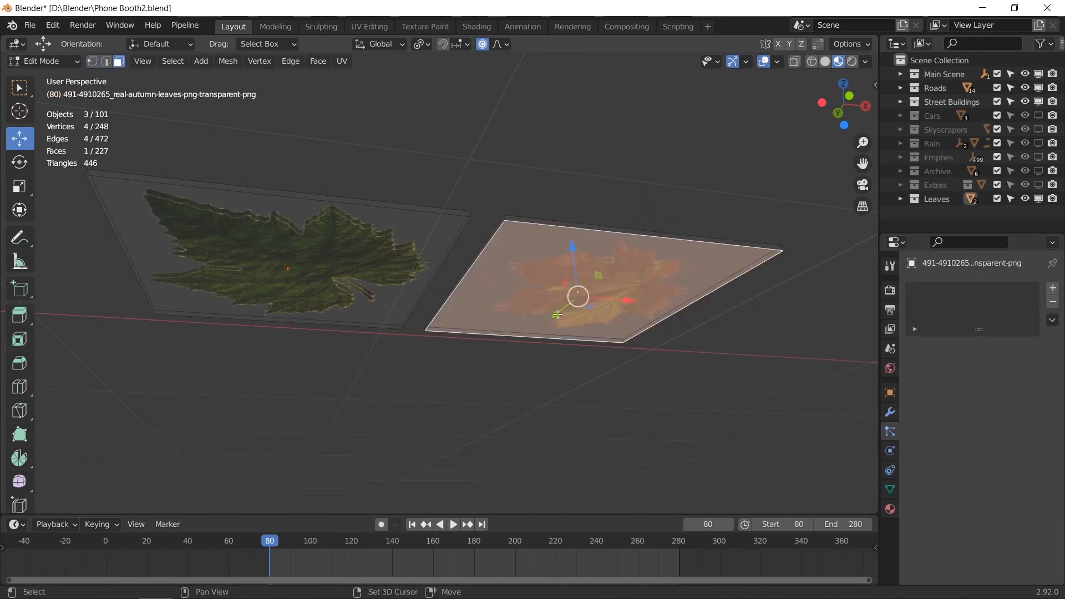
pyautogui.hotkey('shift', 's')
pyautogui.click(575, 387)
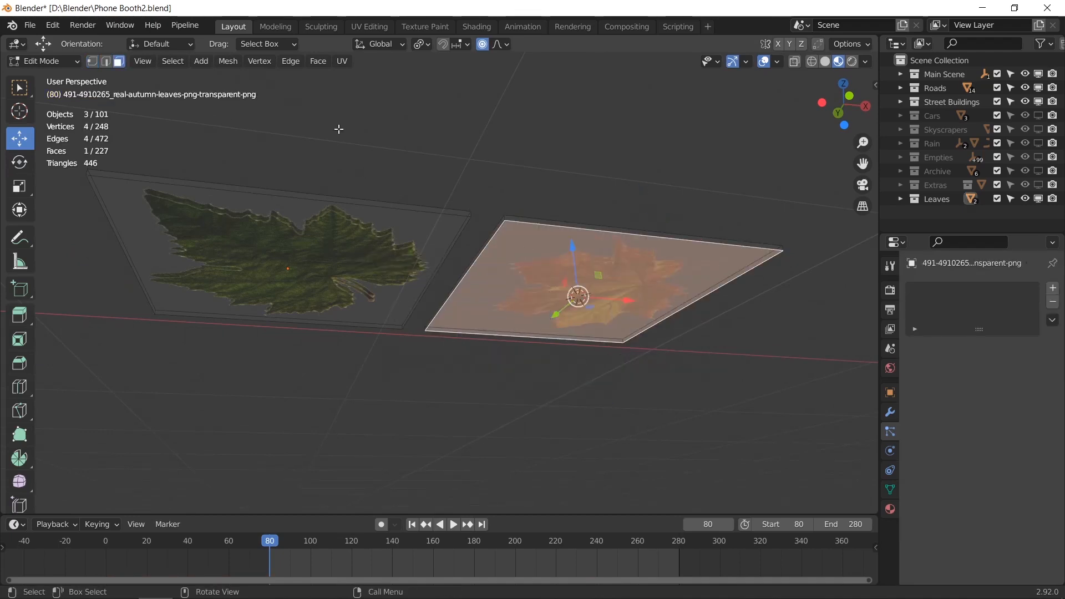
pyautogui.press('Tab')
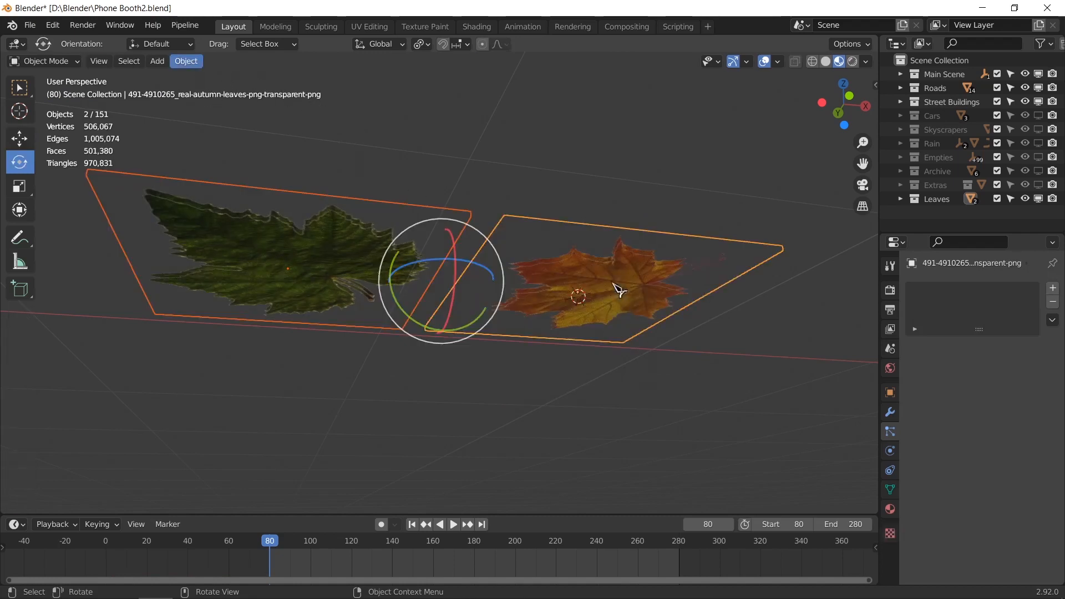
# Select only the orange leaf and set its origin to the 3D cursor on its underside
pyautogui.hotkey('alt', 'a')
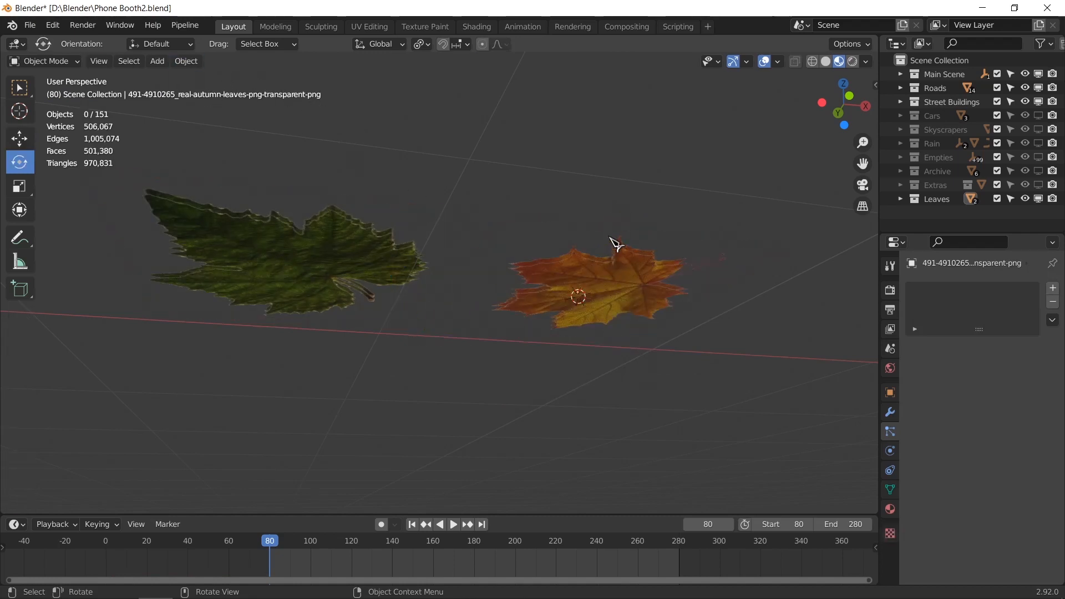
pyautogui.click(611, 245)
pyautogui.click(185, 61)
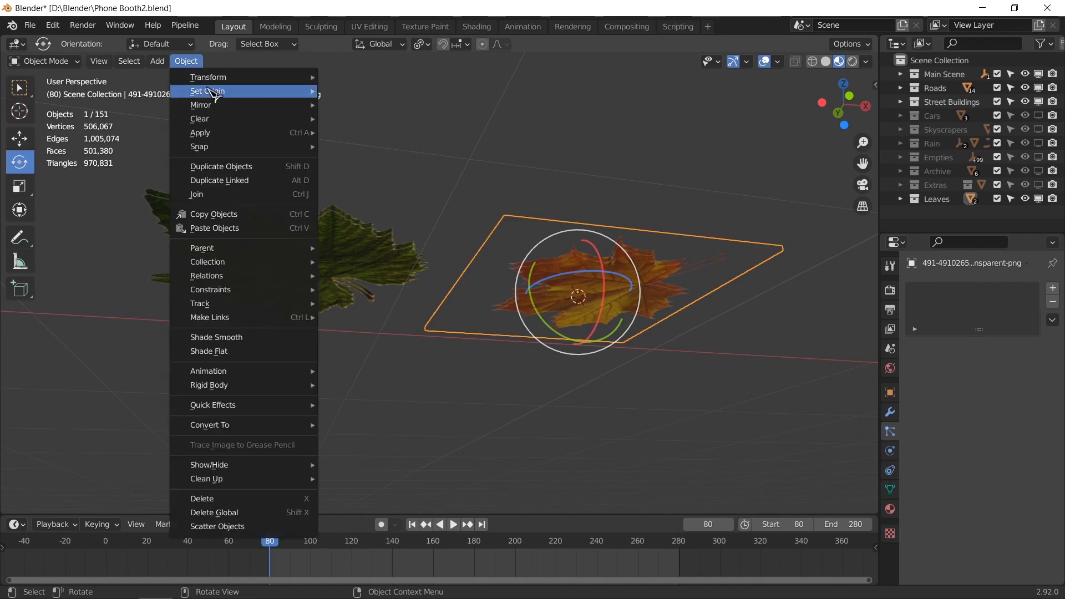
pyautogui.moveTo(252, 90)
pyautogui.click(380, 139)
# Select the sidewalk to bring up its particle settings and check how the scattered leaves lie along the street
pyautogui.moveTo(614, 285); pyautogui.dragTo(625, 326, button='middle')
pyautogui.moveTo(416, 298); pyautogui.dragTo(467, 376, button='middle')
pyautogui.click(271, 123)
pyautogui.scroll(-3, 324, 240)
pyautogui.scroll(2, 483, 410)
pyautogui.scroll(5, 557, 289)
pyautogui.hotkey('alt', 'a')
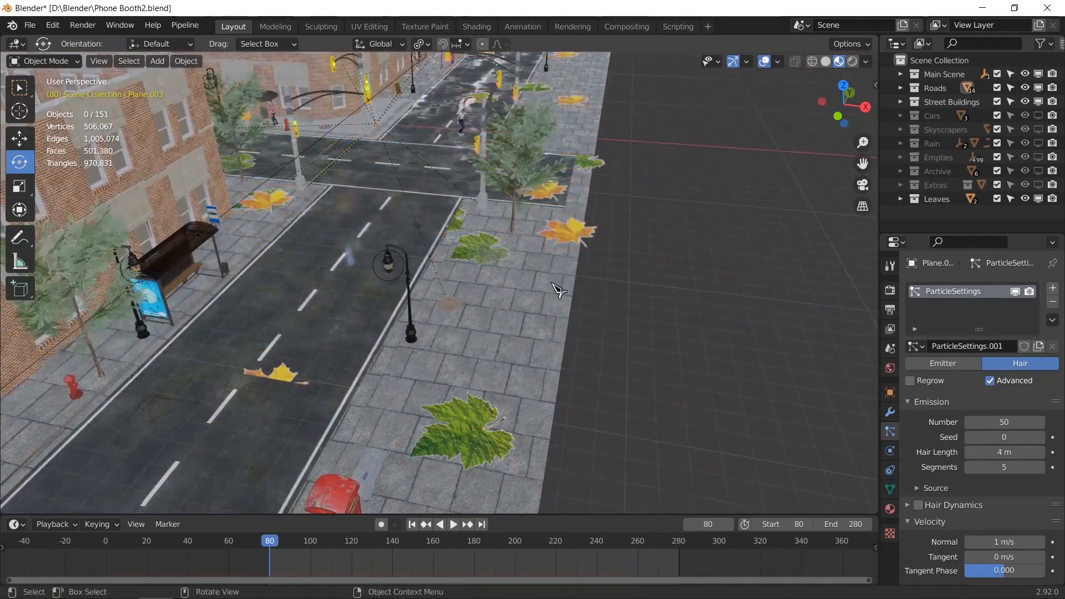
# Add two crossing loop cuts through the middle of the orange leaf's mesh
pyautogui.moveTo(570, 274); pyautogui.dragTo(244, 277, button='middle')
pyautogui.scroll(-3, 543, 279)
pyautogui.moveTo(452, 308); pyautogui.dragTo(473, 283, button='middle')
pyautogui.click(486, 227)
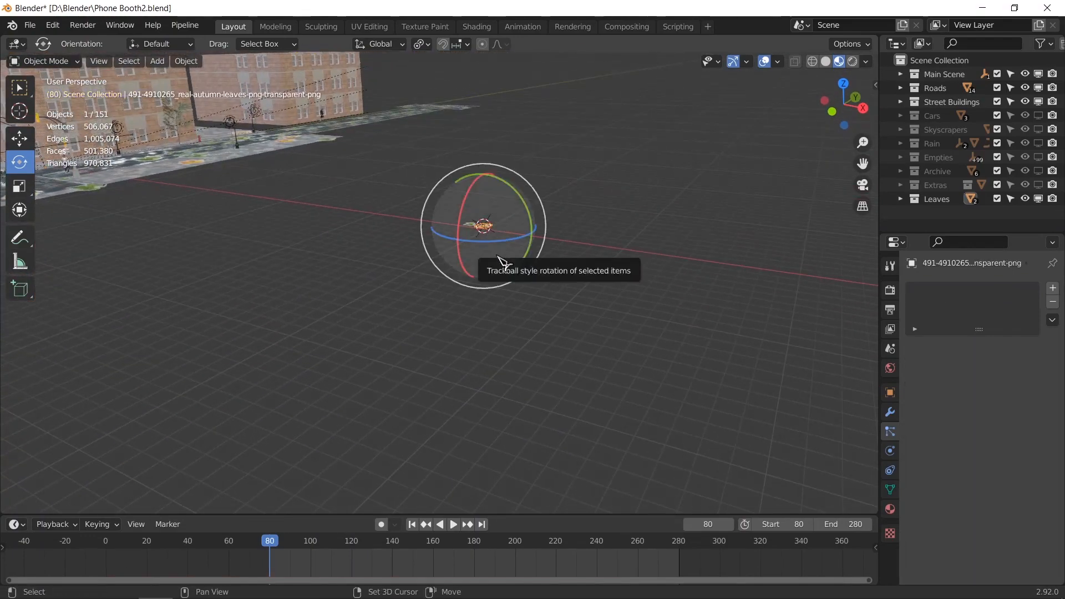
pyautogui.press('KP_Decimal')
pyautogui.press('Tab')
pyautogui.moveTo(454, 299); pyautogui.dragTo(468, 306, button='middle')
pyautogui.hotkey('ctrl', 'r')
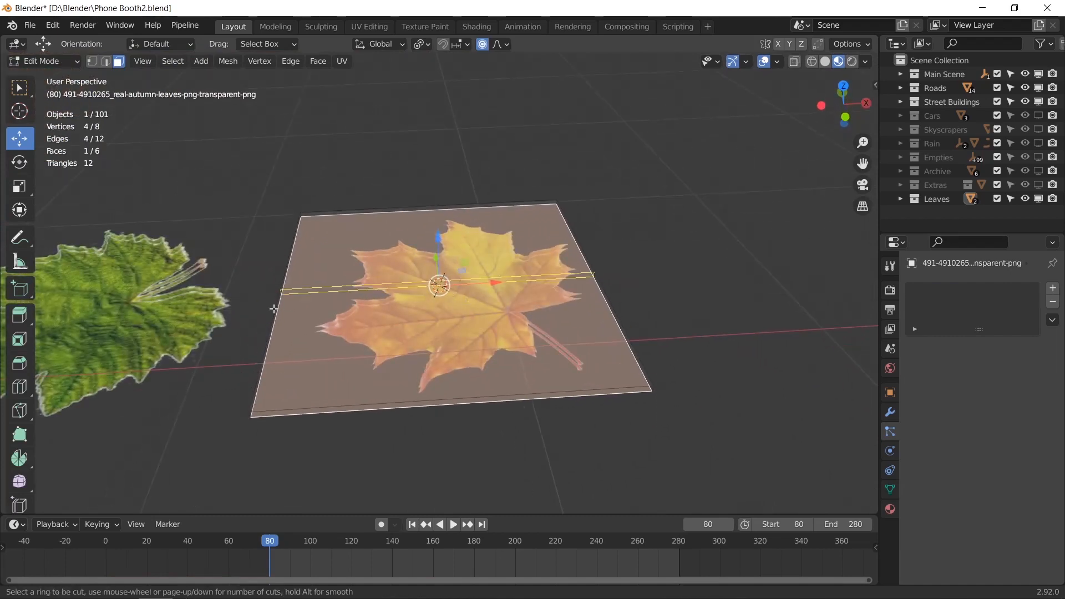
pyautogui.click(274, 309)
pyautogui.rightClick(274, 309)
pyautogui.hotkey('ctrl', 'r')
pyautogui.click(414, 300)
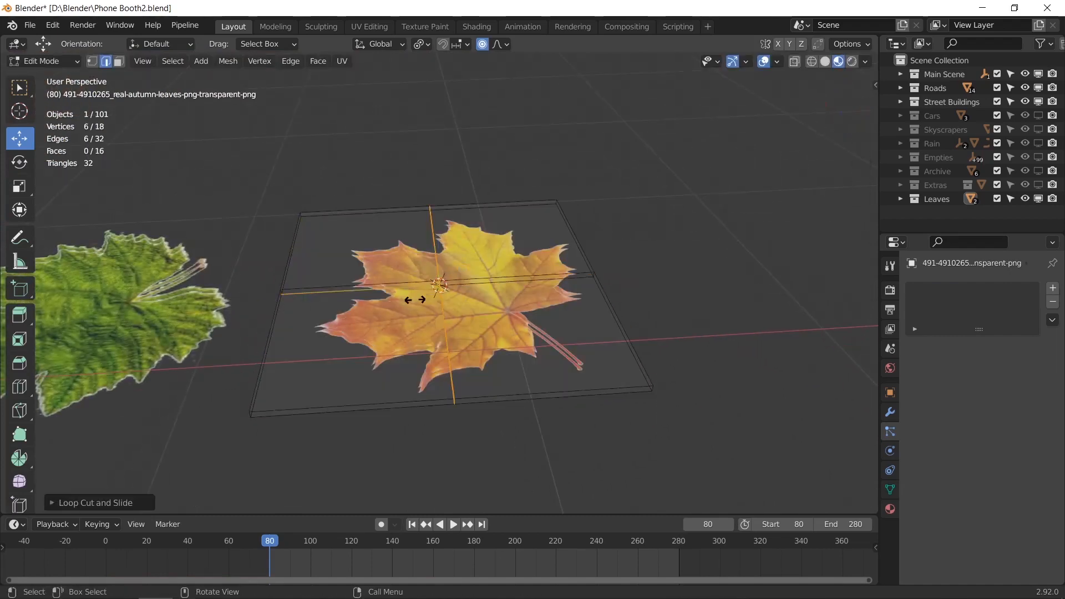
# Bend the orange leaf by raising the corner near its stem and slightly lowering the middle of the opposite edge
pyautogui.moveTo(494, 318); pyautogui.dragTo(558, 296, button='middle')
pyautogui.click(677, 346)
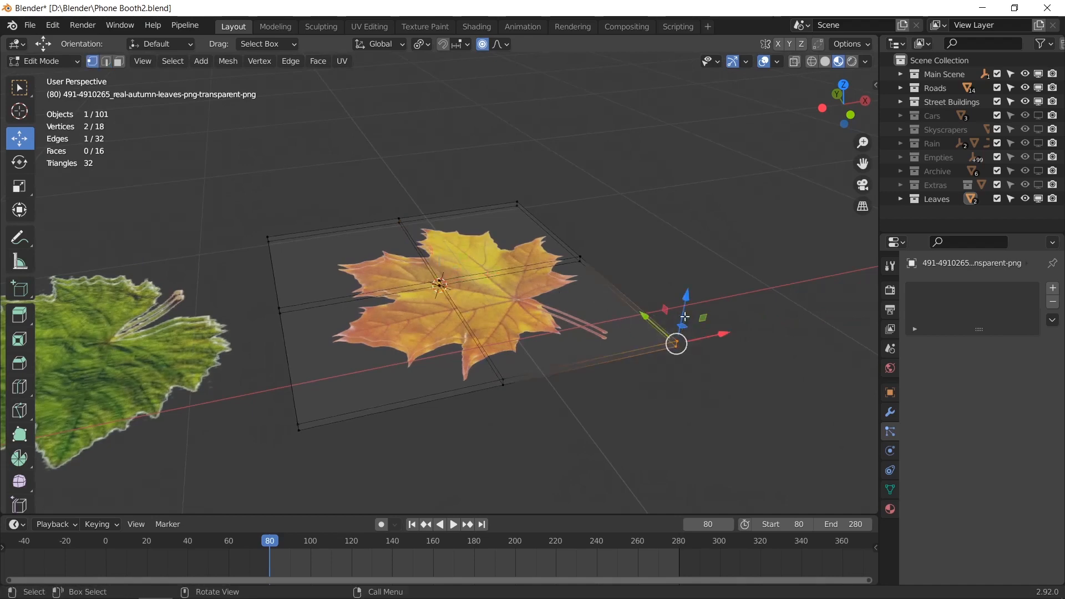
pyautogui.moveTo(685, 308); pyautogui.dragTo(689, 281)
pyautogui.moveTo(563, 311); pyautogui.dragTo(512, 289, button='middle')
pyautogui.press('Tab')
pyautogui.press('Tab')
pyautogui.click(455, 185)
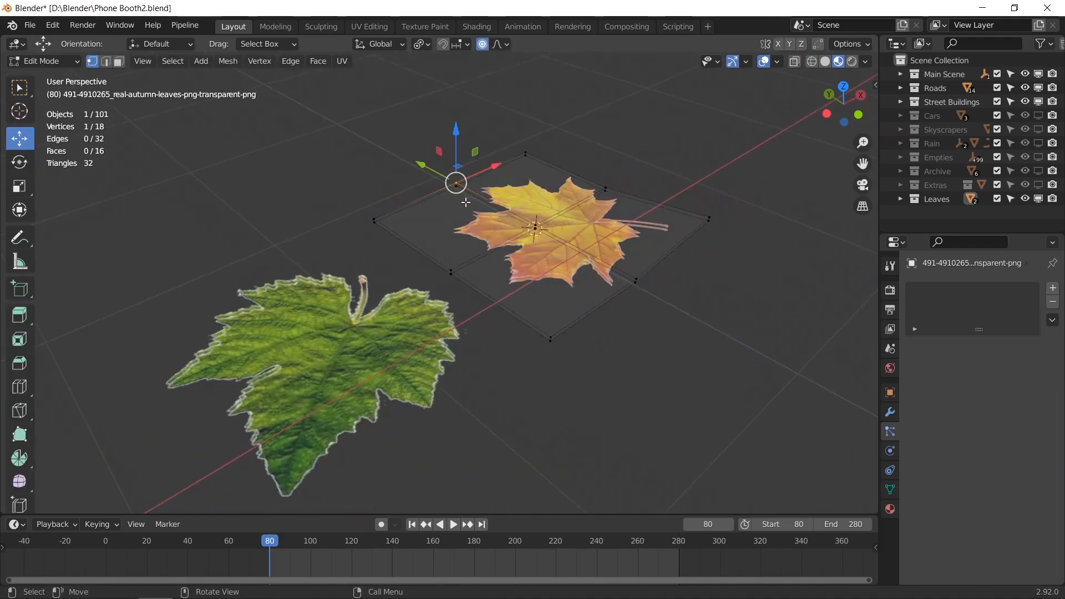
pyautogui.moveTo(458, 151); pyautogui.dragTo(458, 162)
pyautogui.press('Tab')
# Select the green leaf's bottom face in Edit Mode and snap the 3D cursor to it
pyautogui.moveTo(393, 303); pyautogui.dragTo(473, 221, button='middle')
pyautogui.click(463, 244)
pyautogui.press('KP_Decimal')
pyautogui.press('Tab')
pyautogui.click(457, 160)
pyautogui.hotkey('shift', 's')
pyautogui.click(485, 295)
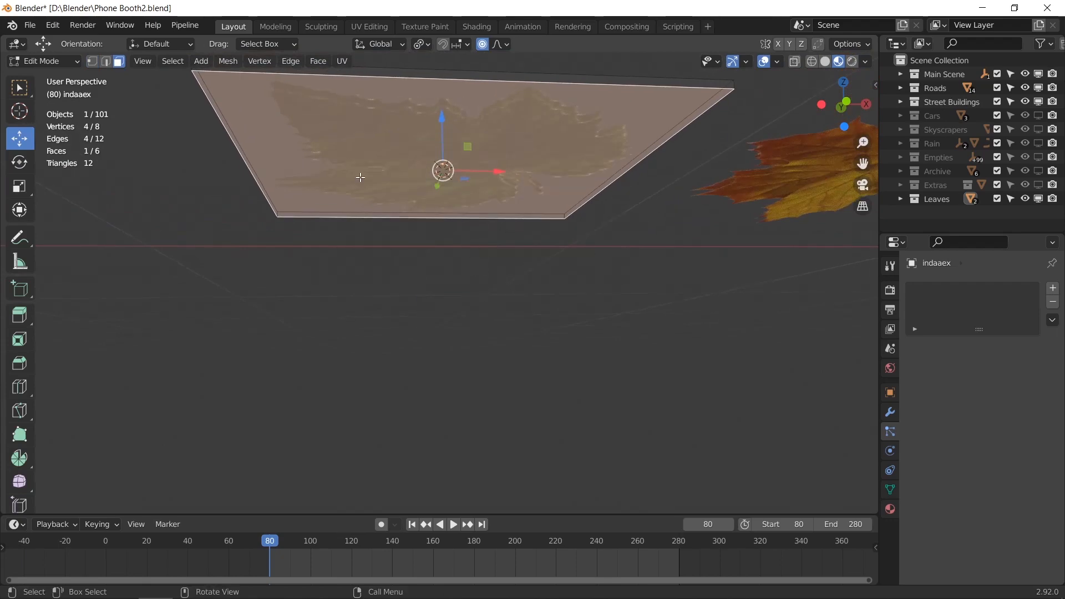
# Set the green leaf's origin to the 3D cursor in Object Mode
pyautogui.press('Tab')
pyautogui.click(186, 61)
pyautogui.moveTo(250, 91)
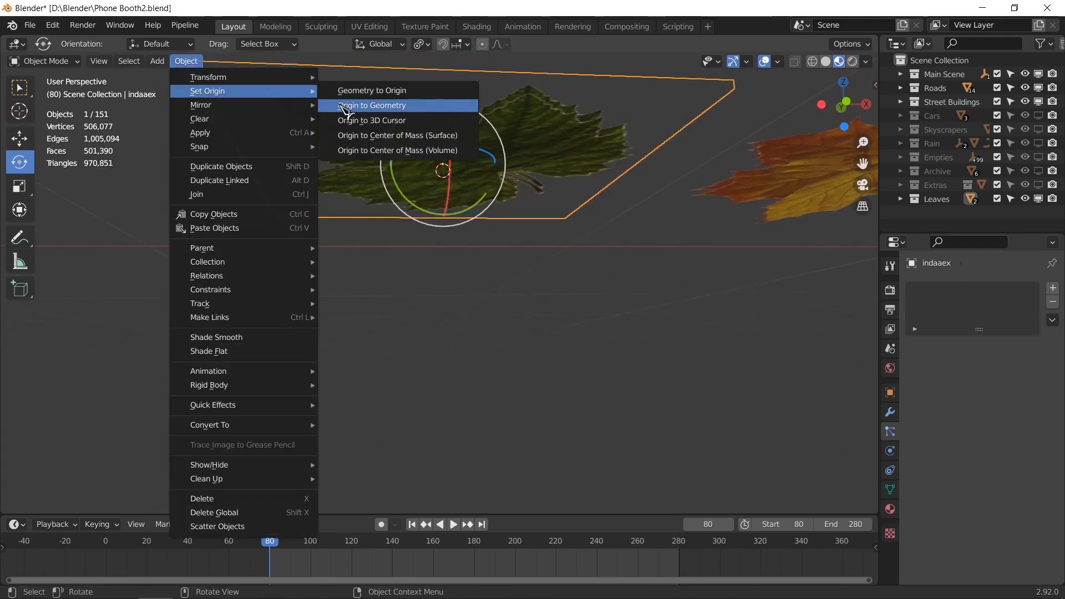
pyautogui.click(346, 117)
# Return to the sidewalk's particle settings and examine the scattered leaves near the street lamp up close
pyautogui.moveTo(450, 202); pyautogui.dragTo(267, 316, button='middle')
pyautogui.scroll(-5, 539, 309)
pyautogui.keyDown('shift'); pyautogui.moveTo(540, 309); pyautogui.dragTo(316, 190, button='middle'); pyautogui.keyUp('shift')
pyautogui.press('KP_Decimal')
pyautogui.click(207, 100)
pyautogui.press('KP_Decimal')
pyautogui.click(490, 379)
pyautogui.scroll(3, 489, 379)
pyautogui.scroll(8, 495, 387)
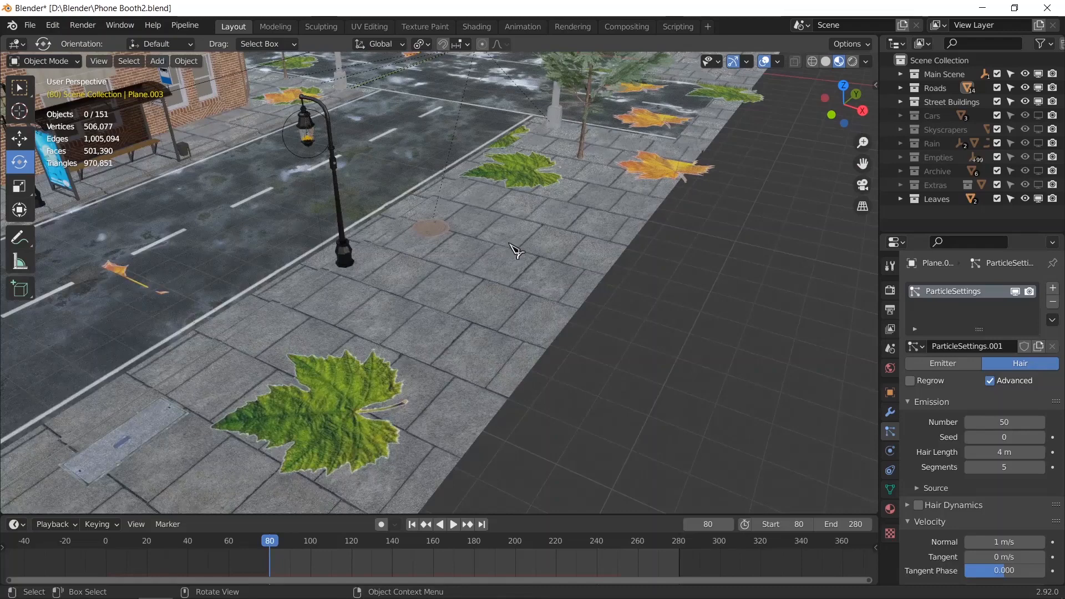
# Save the project file
pyautogui.keyDown('shift'); pyautogui.moveTo(424, 396); pyautogui.dragTo(490, 262, button='middle'); pyautogui.keyUp('shift')
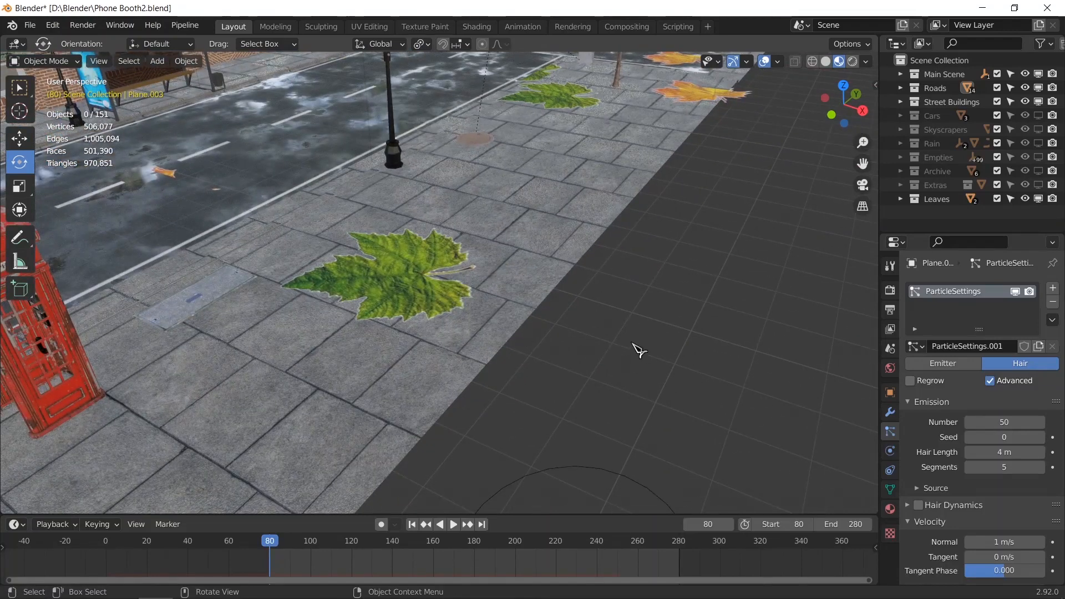
pyautogui.hotkey('ctrl', 's')
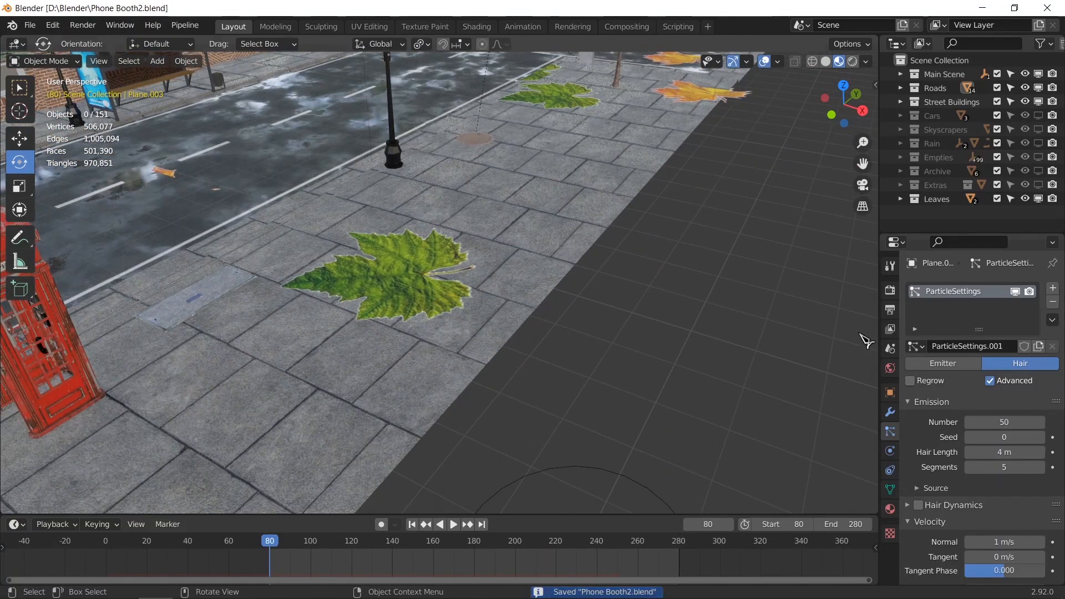
# Set the leaf particles' render scale to 0.2 and check the leaf size on the sidewalk up close
pyautogui.scroll(-10, 1055, 460)
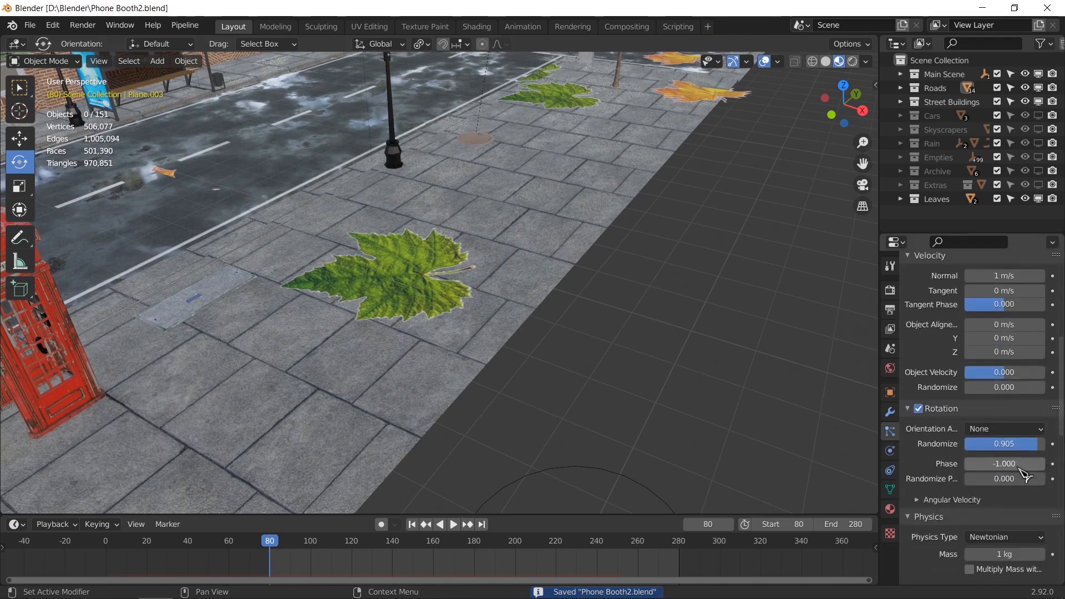
pyautogui.scroll(-15, 1024, 474)
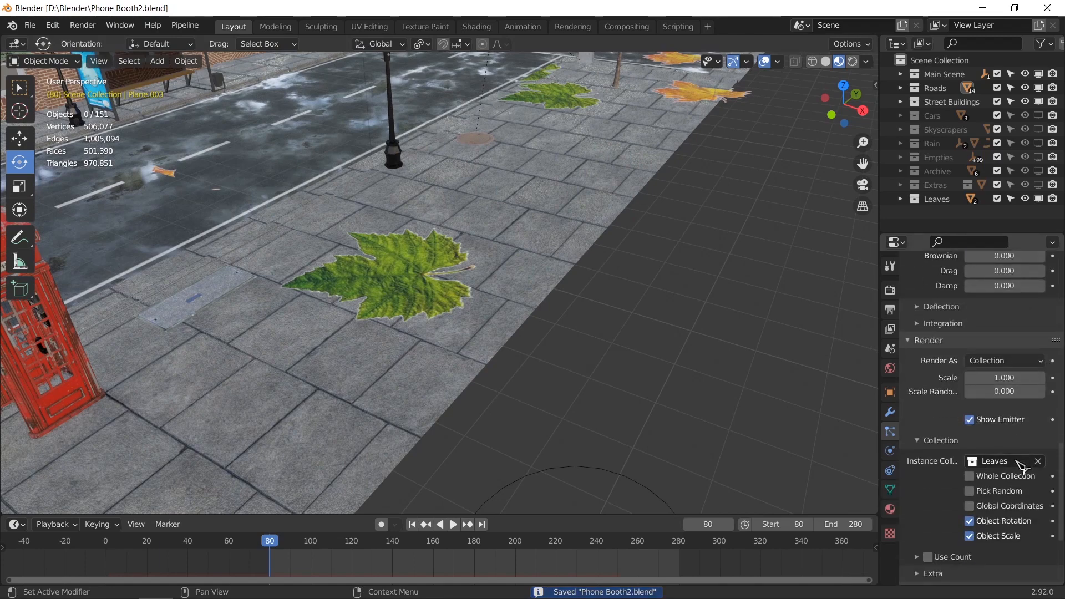
pyautogui.click(1003, 378)
pyautogui.write('0.2')
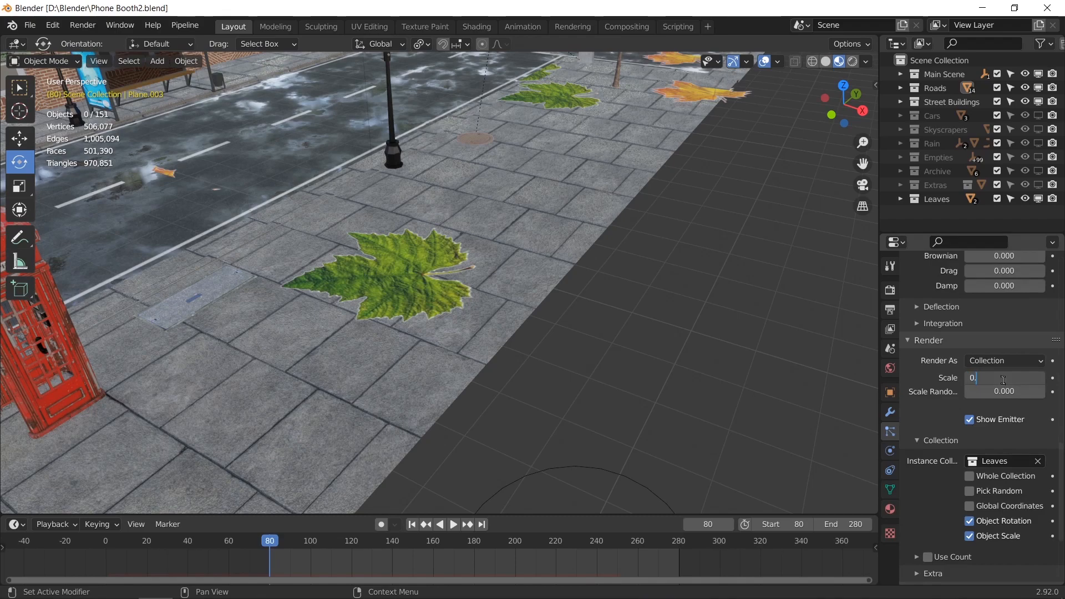
pyautogui.press('Return')
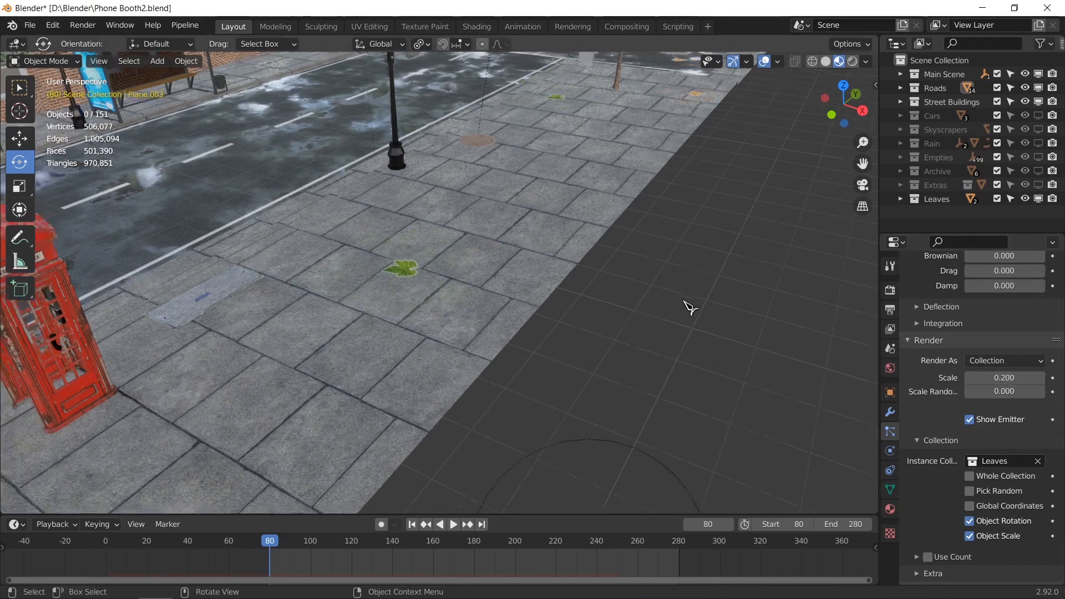
pyautogui.press('KP_0')
pyautogui.moveTo(689, 304); pyautogui.dragTo(419, 325, button='middle')
pyautogui.keyDown('shift'); pyautogui.moveTo(463, 294); pyautogui.dragTo(481, 264, button='middle'); pyautogui.keyUp('shift')
pyautogui.scroll(3, 487, 302)
pyautogui.keyDown('shift'); pyautogui.moveTo(495, 319); pyautogui.dragTo(533, 332, button='middle'); pyautogui.keyUp('shift')
pyautogui.scroll(-6, 536, 335)
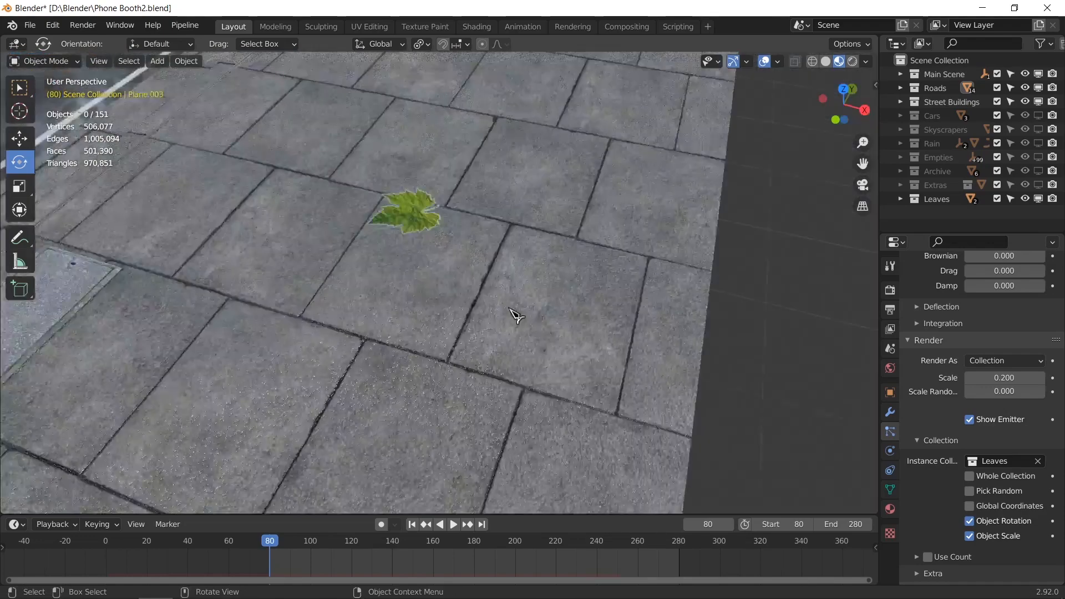
# Set the leaf particles' render scale to 0.1 and view the sidewalk around the phone booth
pyautogui.click(1001, 378)
pyautogui.write('0')
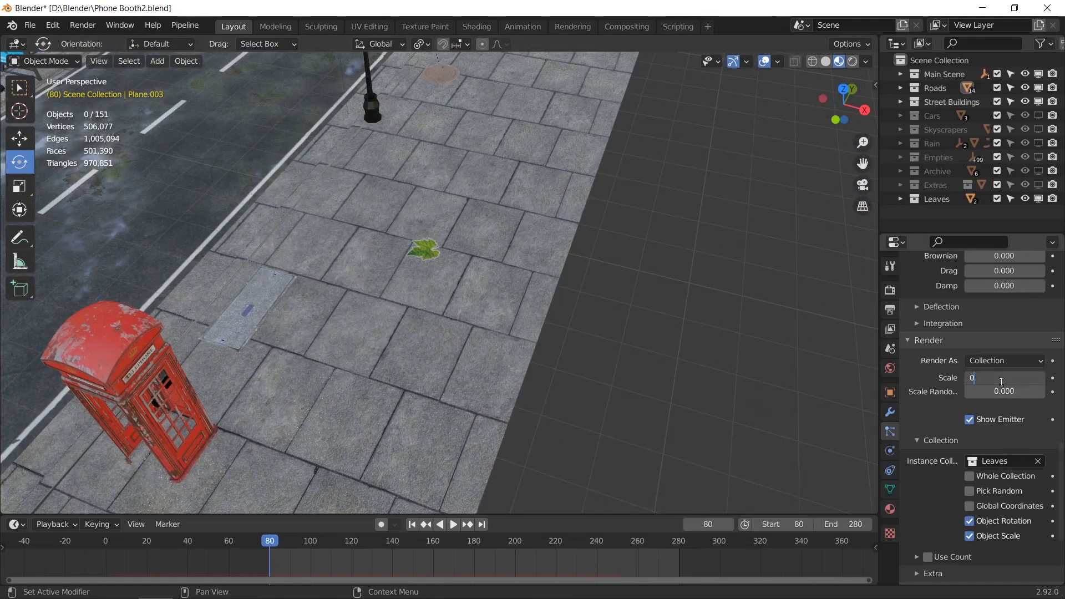
pyautogui.write('.1')
pyautogui.press('Return')
pyautogui.moveTo(589, 321); pyautogui.dragTo(522, 286, button='middle')
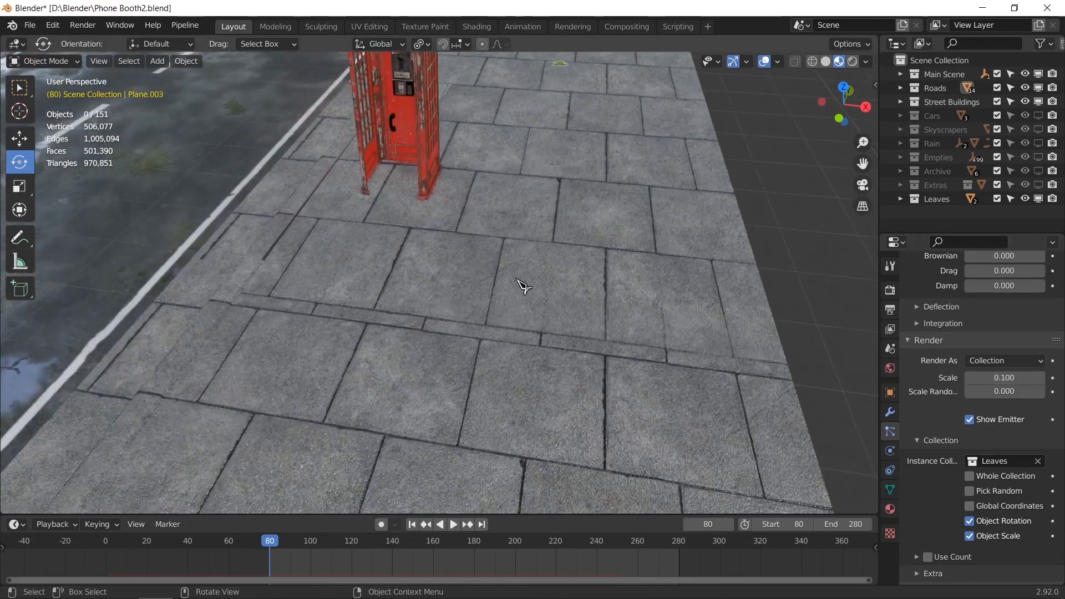
pyautogui.scroll(-5, 521, 285)
# Set the sidewalk's hair particle number to 100 and check the scattered leaves through the scene camera
pyautogui.scroll(10, 993, 369)
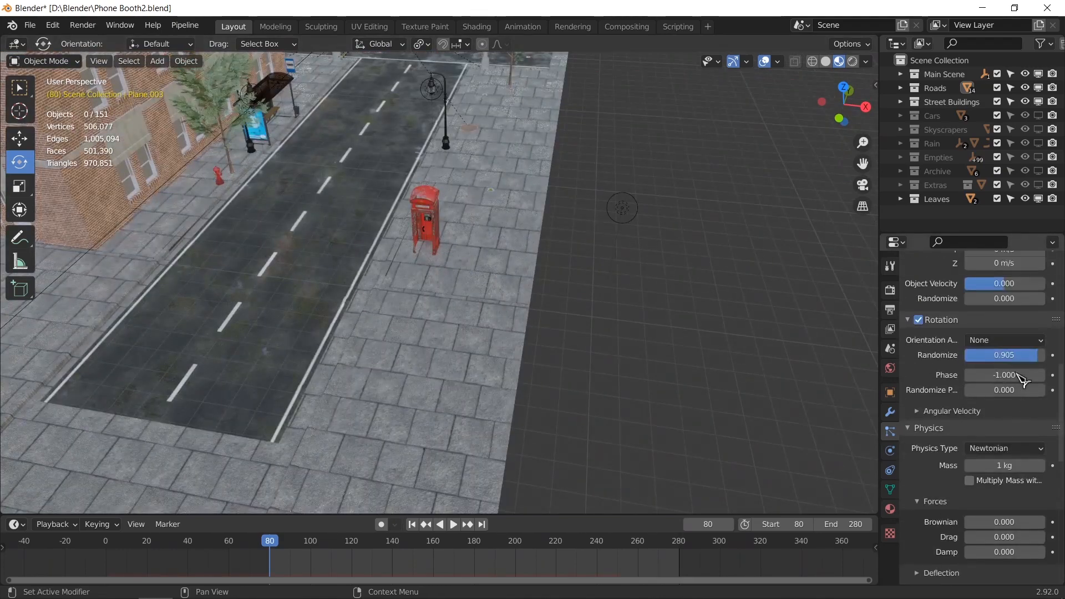
pyautogui.scroll(12, 1022, 380)
pyautogui.click(1009, 400)
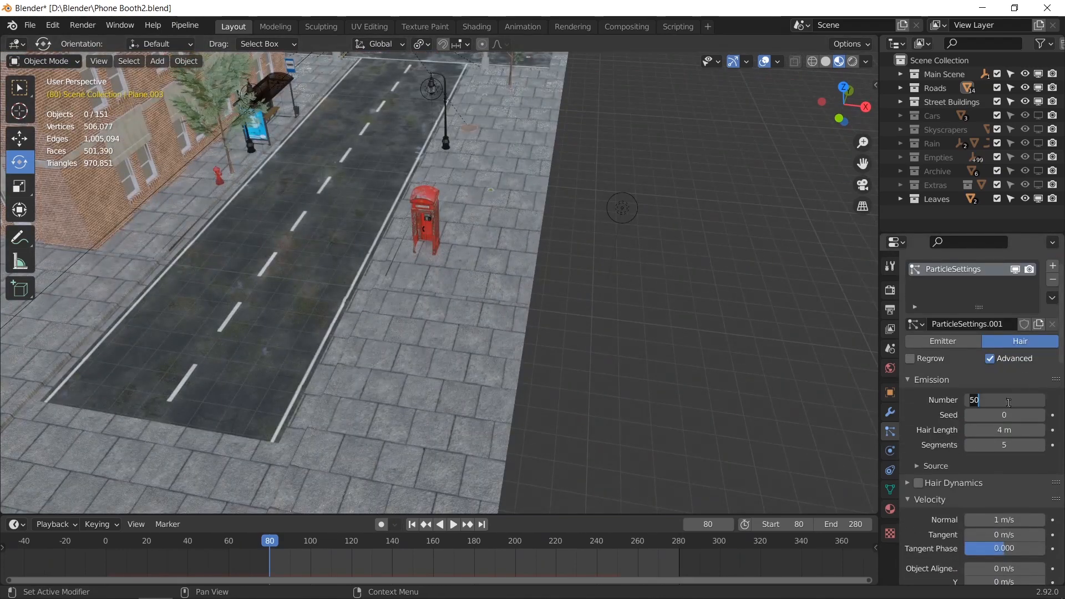
pyautogui.write('100')
pyautogui.press('Return')
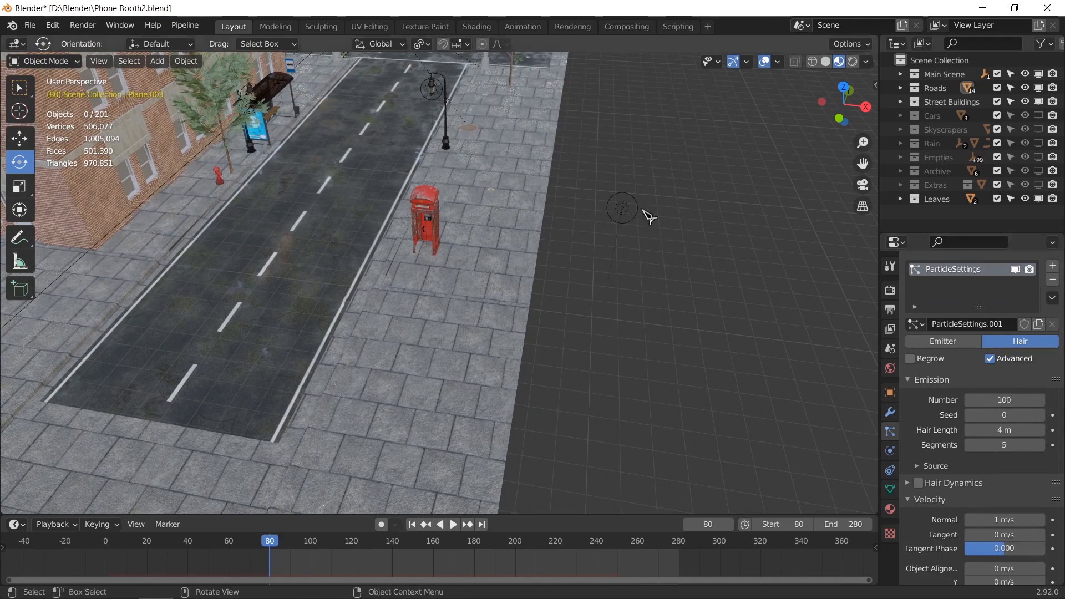
pyautogui.moveTo(647, 219); pyautogui.dragTo(539, 295, button='middle')
pyautogui.scroll(6, 623, 350)
pyautogui.click(615, 164)
pyautogui.moveTo(638, 214); pyautogui.dragTo(526, 321, button='middle')
pyautogui.press('KP_0')
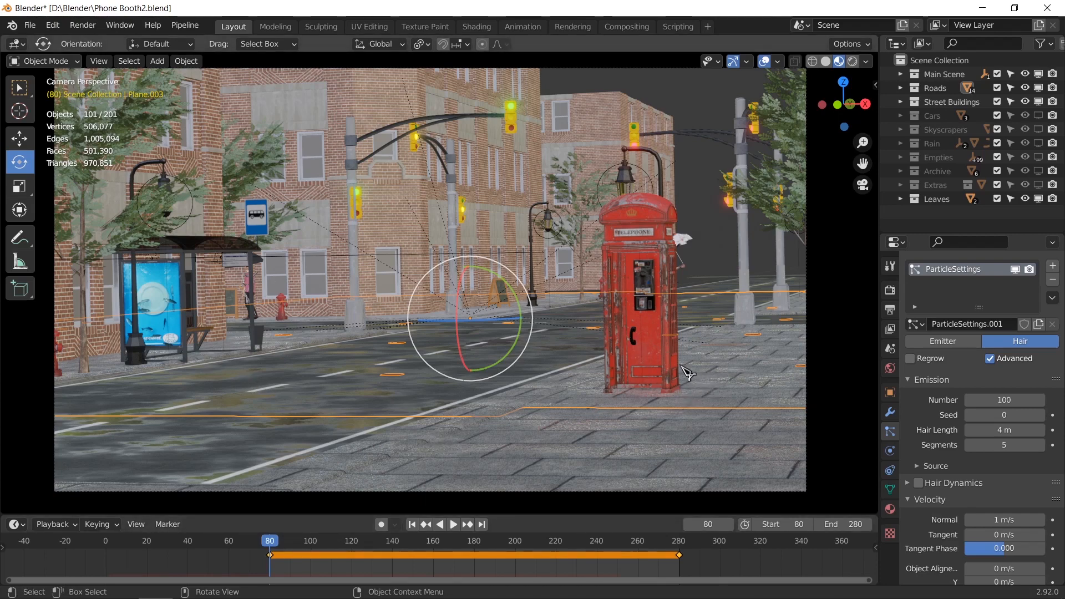
# Select the paved ground plane in the foreground near the camera and enter Edit Mode
pyautogui.moveTo(687, 373); pyautogui.dragTo(534, 371, button='middle')
pyautogui.keyDown('shift'); pyautogui.moveTo(534, 371); pyautogui.dragTo(502, 378, button='middle'); pyautogui.keyUp('shift')
pyautogui.click(526, 366)
pyautogui.press('Tab')
# Try a loop cut across the foreground ground plane, between the camera and the near end of the road
pyautogui.hotkey('ctrl', 'e')
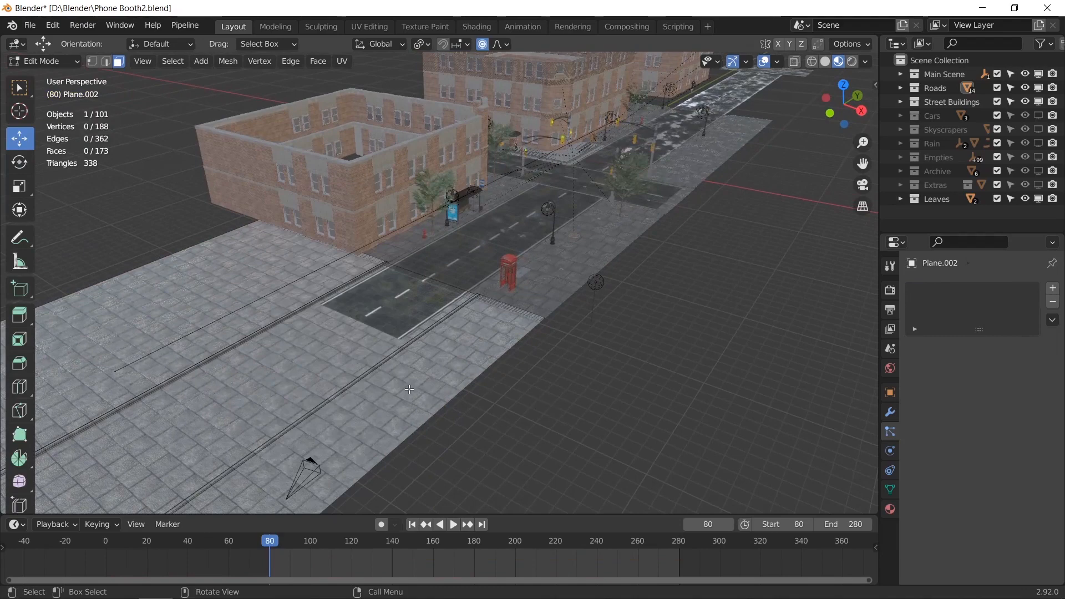
pyautogui.hotkey('ctrl', 'r')
pyautogui.click(378, 389)
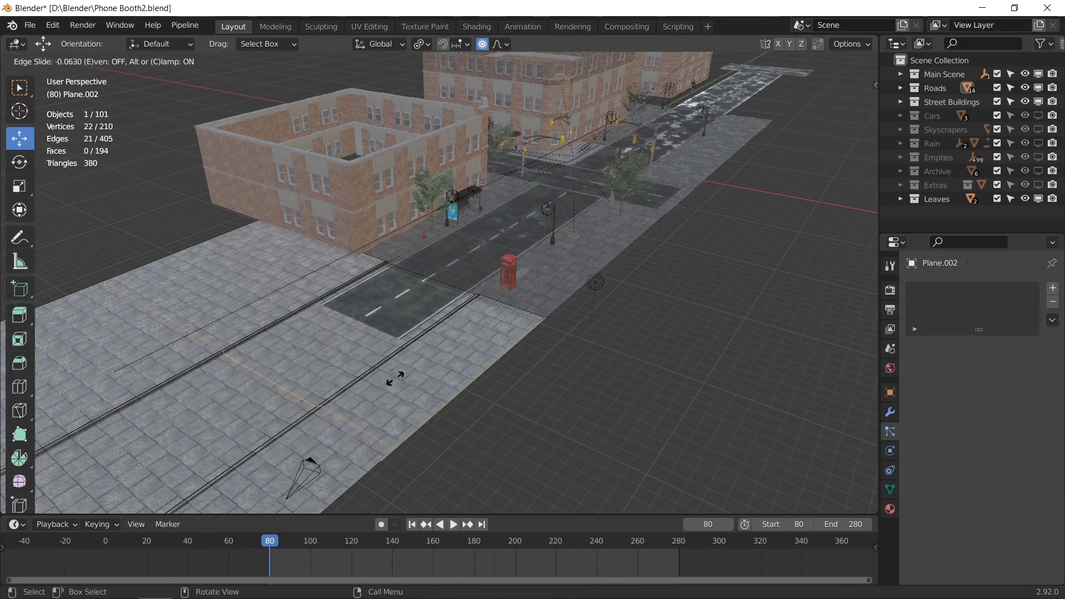
pyautogui.click(395, 379)
pyautogui.press('Tab')
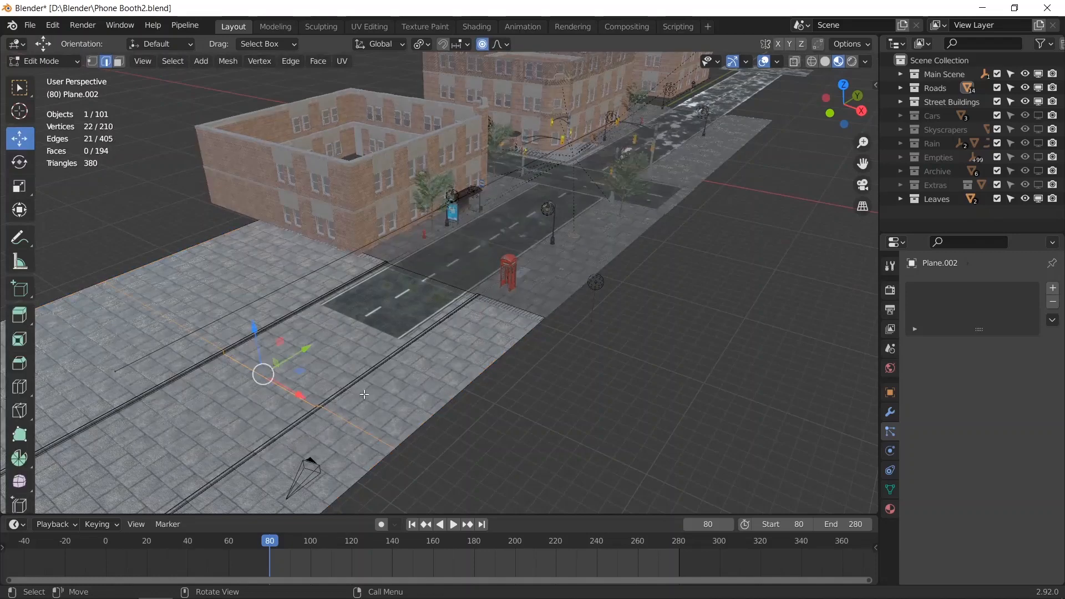
# Look at the cut plane in Solid and Material Preview shading, and undo the loop cut
pyautogui.moveTo(302, 352); pyautogui.dragTo(364, 325)
pyautogui.hotkey('ctrl', 'z')
pyautogui.press('z')
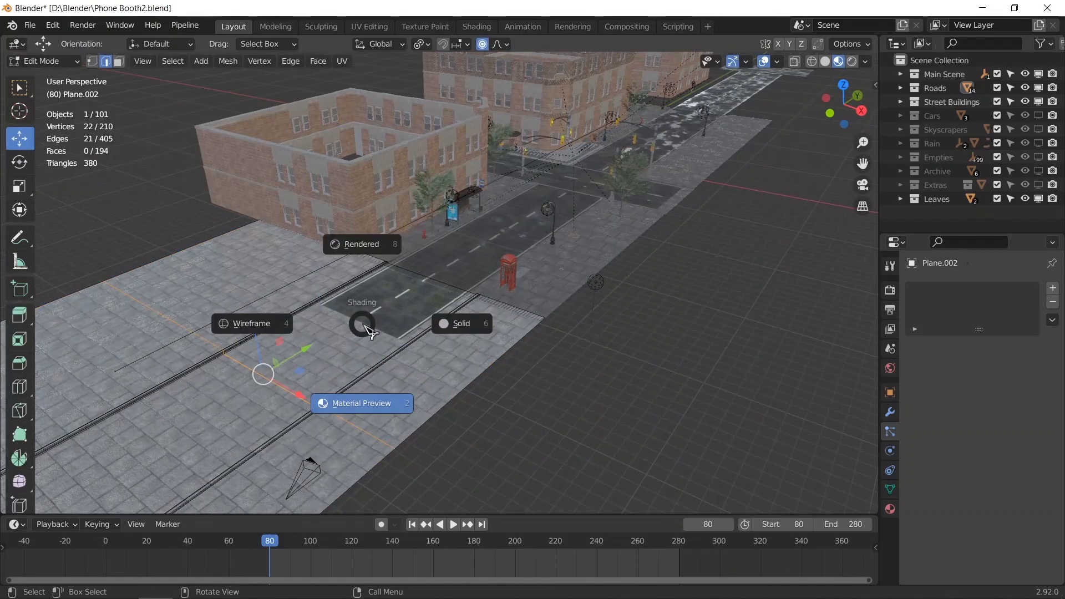
pyautogui.click(439, 320)
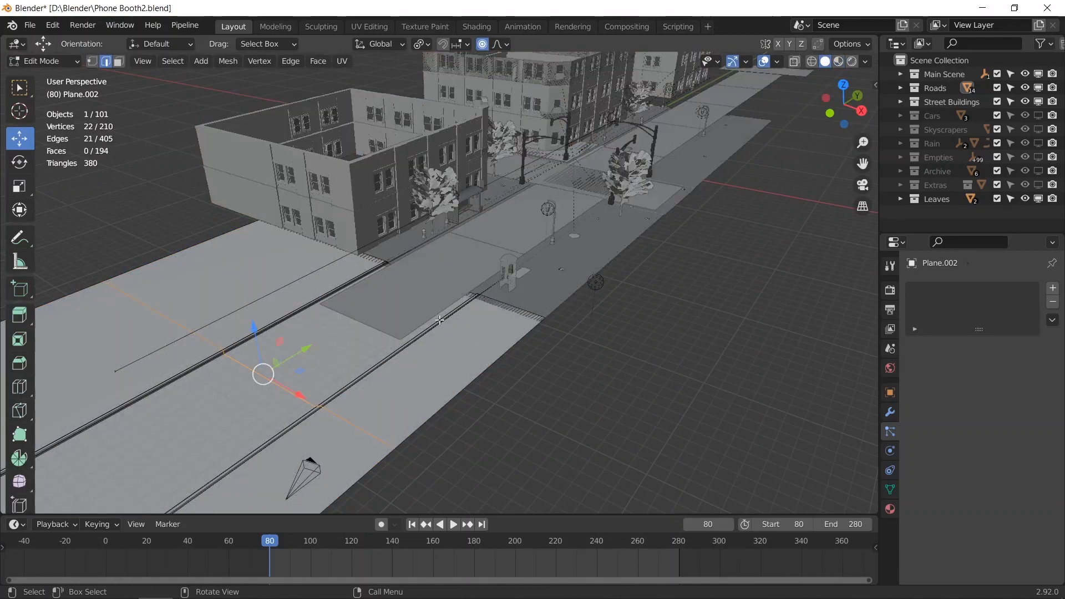
pyautogui.click(838, 61)
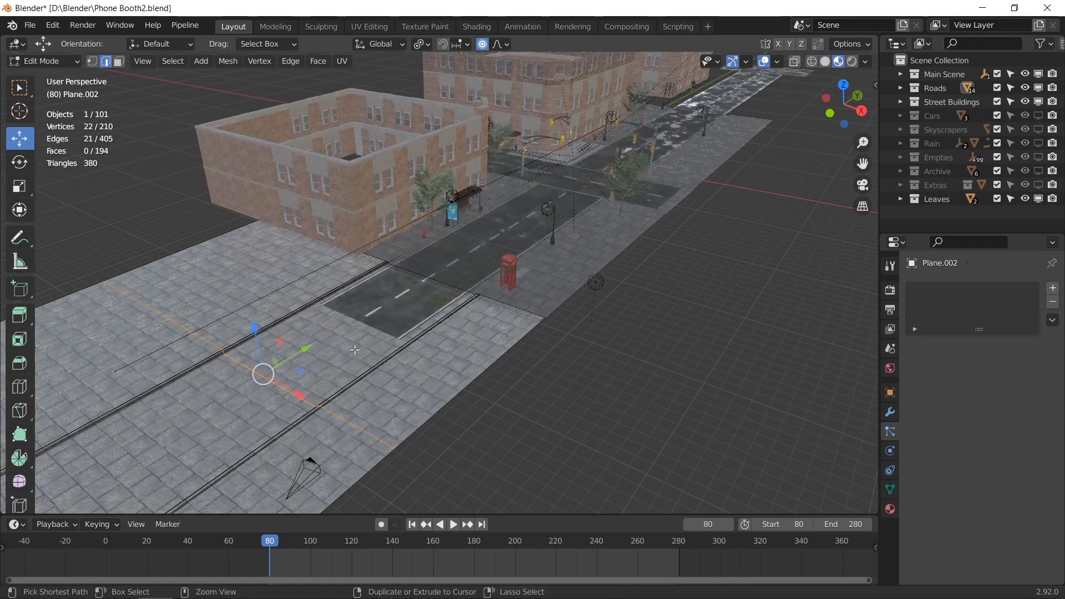
pyautogui.press('Tab')
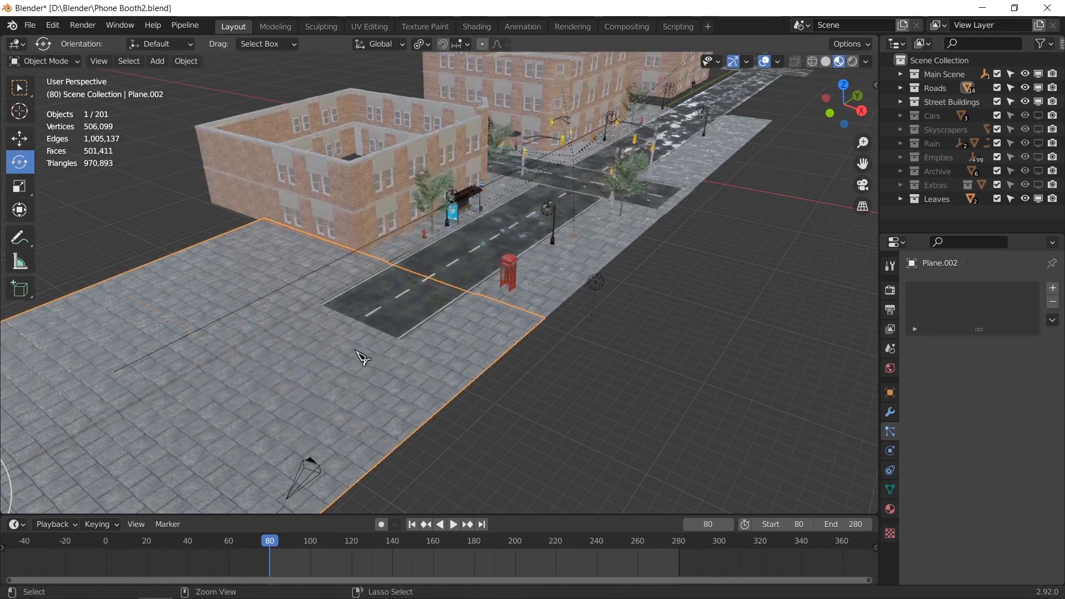
pyautogui.press('Tab')
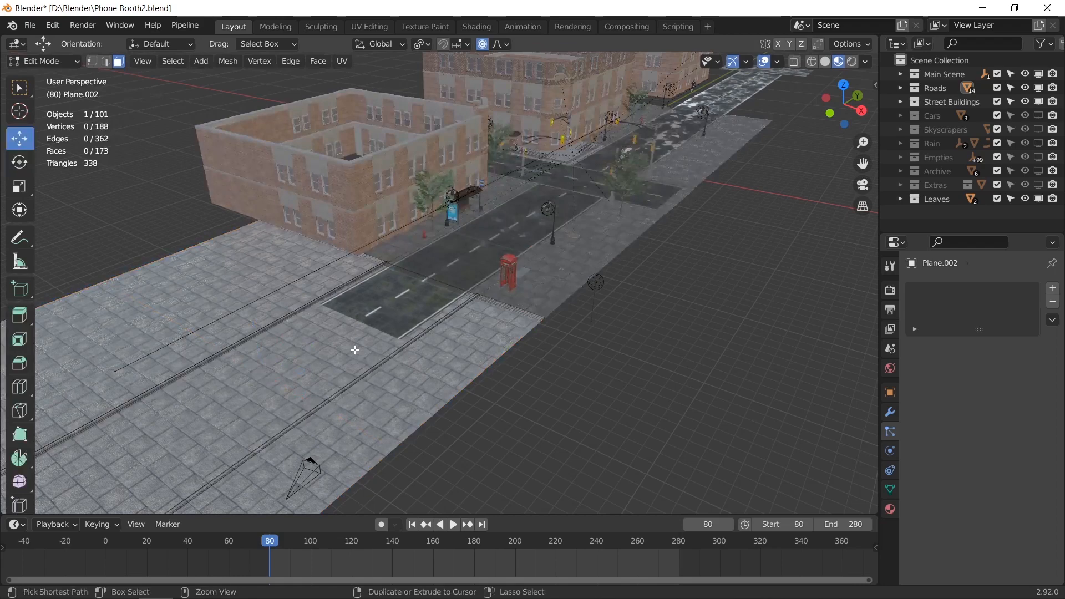
pyautogui.press('Tab')
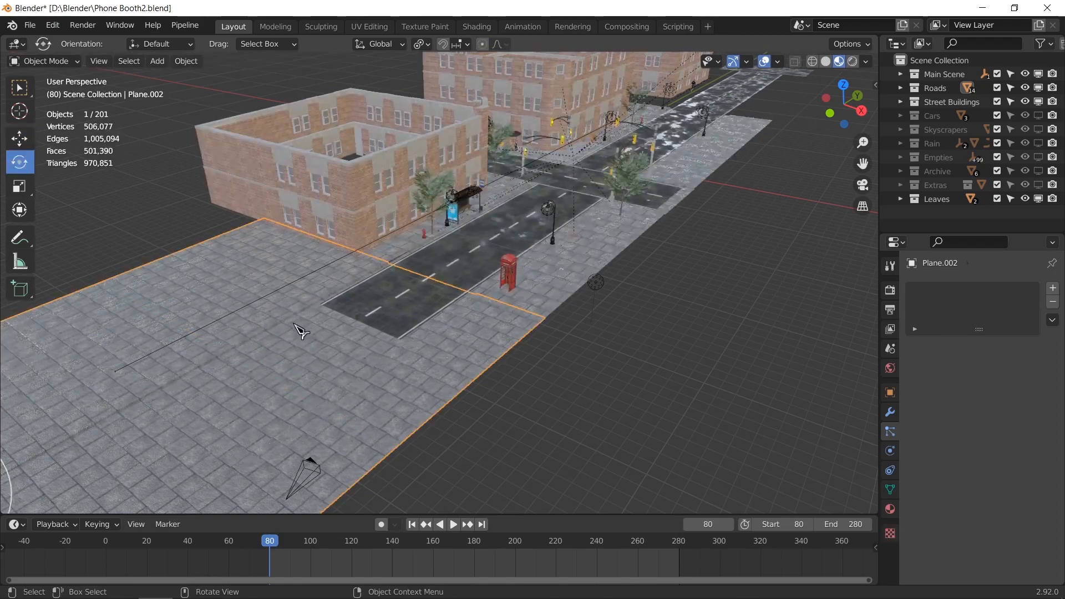
# Add a loop cut across the foreground ground plane at the near end of the road and return to Object Mode
pyautogui.press('Tab')
pyautogui.hotkey('ctrl', 'r')
pyautogui.click(291, 318)
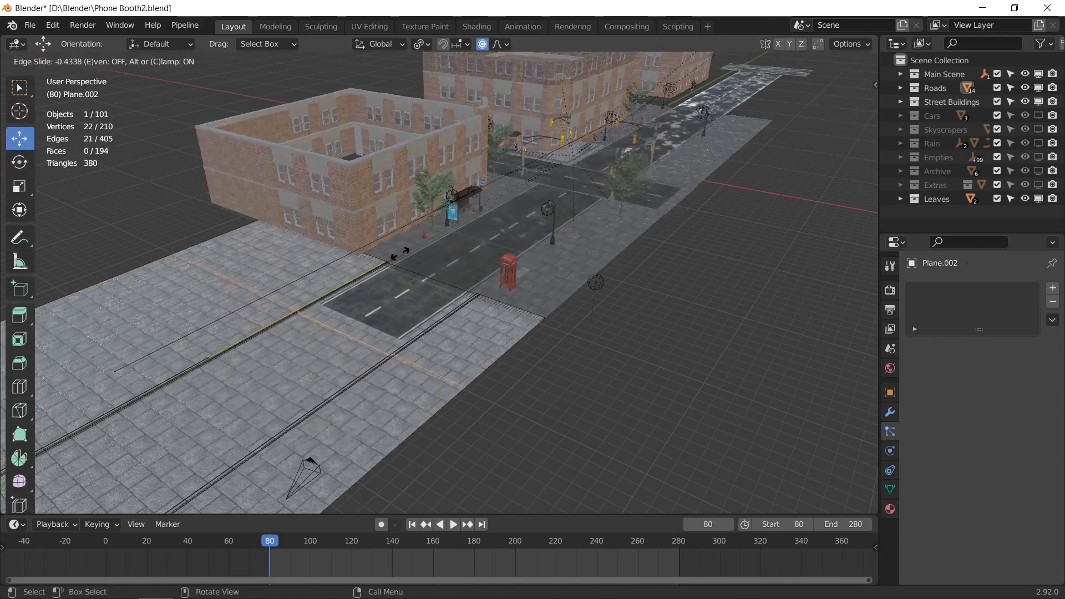
pyautogui.click(415, 243)
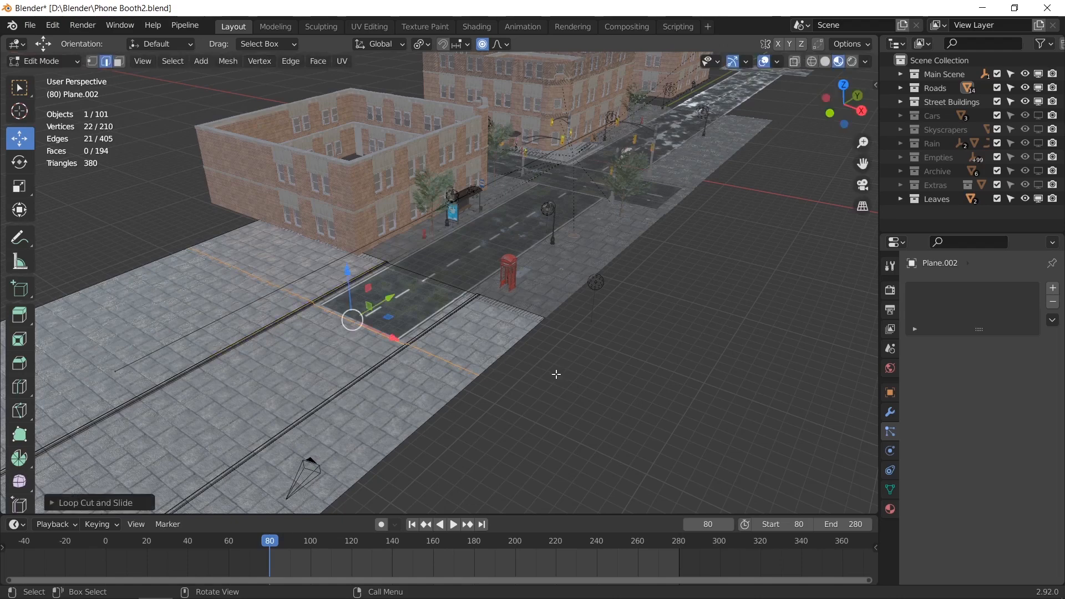
pyautogui.press('Tab')
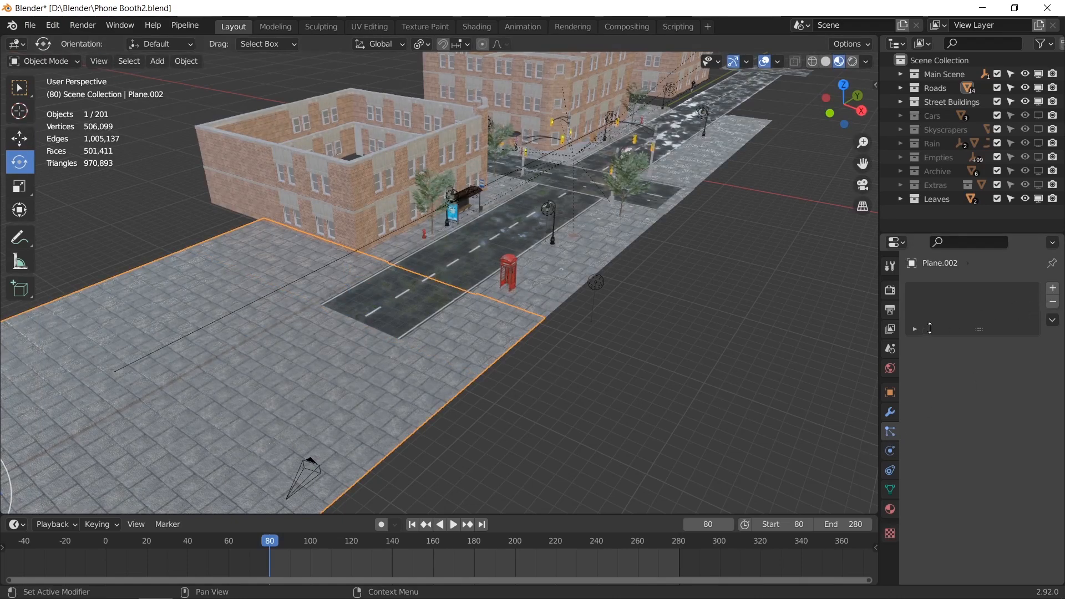
# Add a particle system to the foreground ground plane and assign it the existing ParticleSettings.001
pyautogui.click(1052, 289)
pyautogui.click(914, 346)
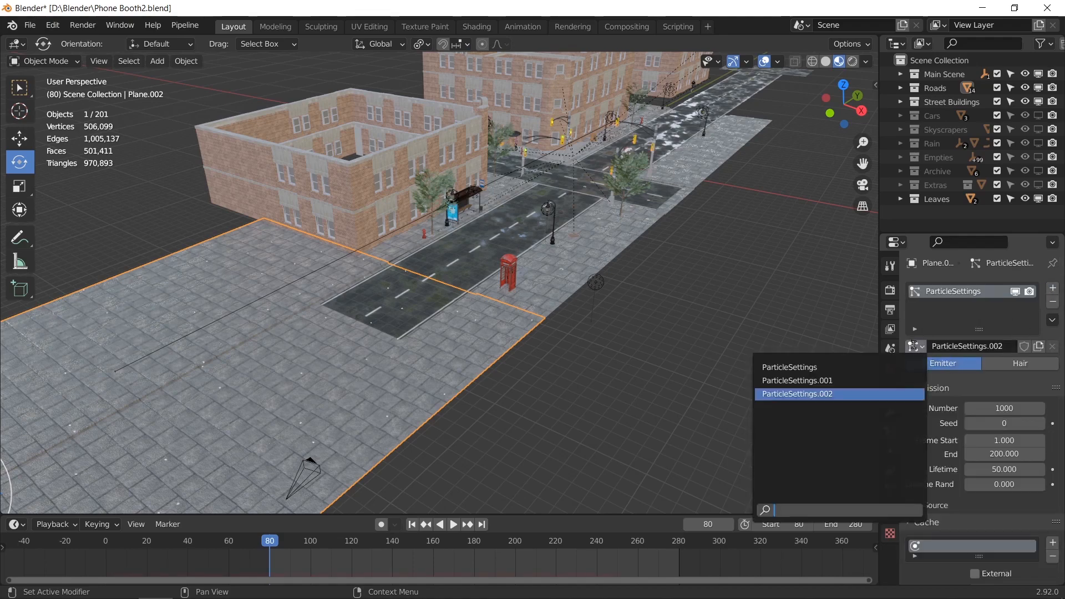
pyautogui.click(887, 382)
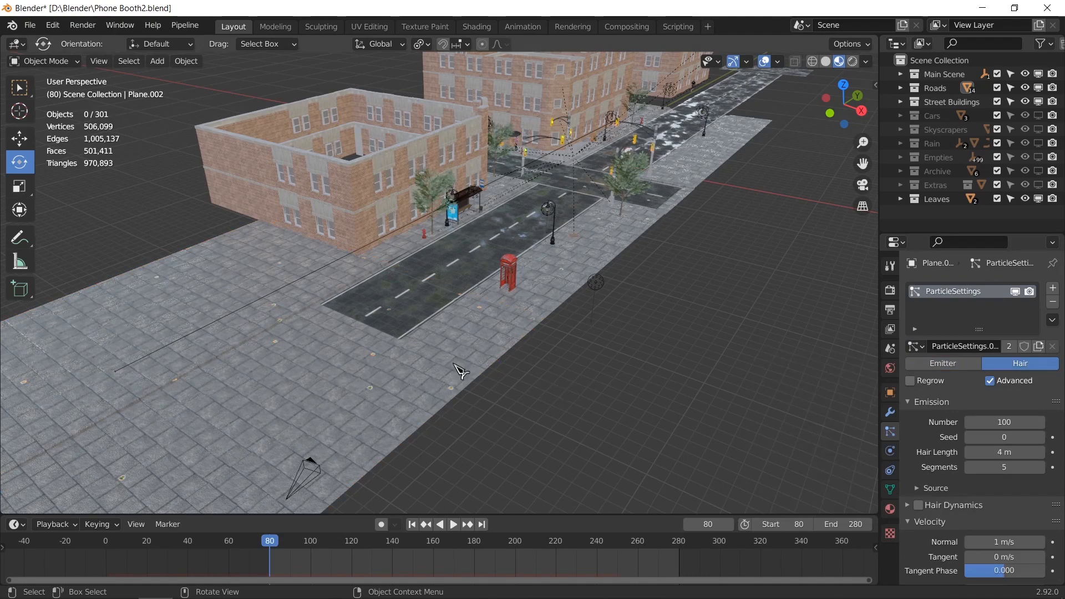
# Create a vertex group on the foreground ground plane and assign the vertices of the strip beside the phone booth to it
pyautogui.press('Tab')
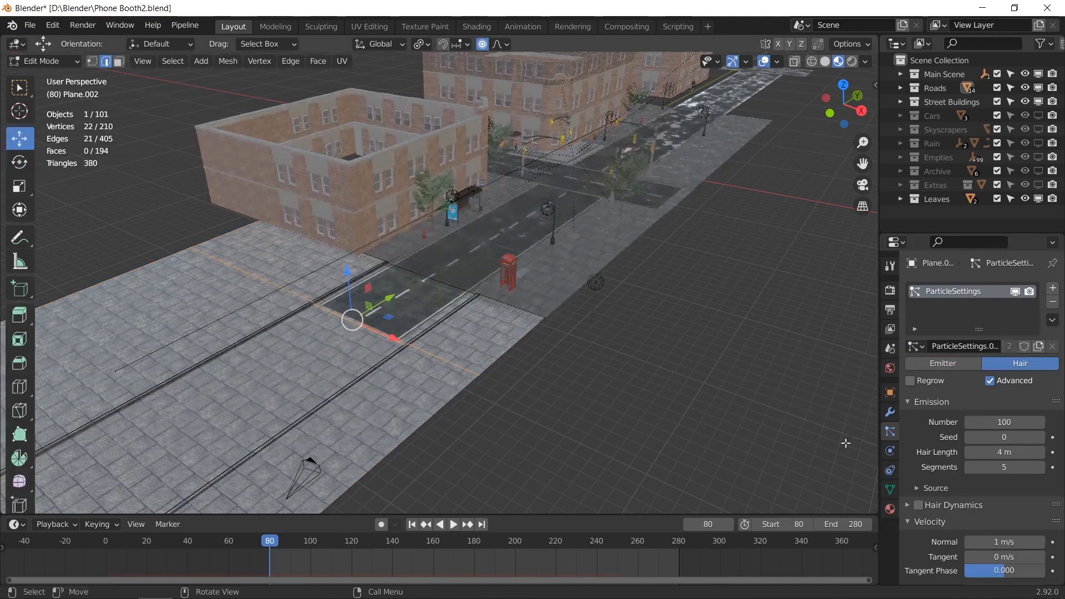
pyautogui.click(889, 490)
pyautogui.click(1052, 331)
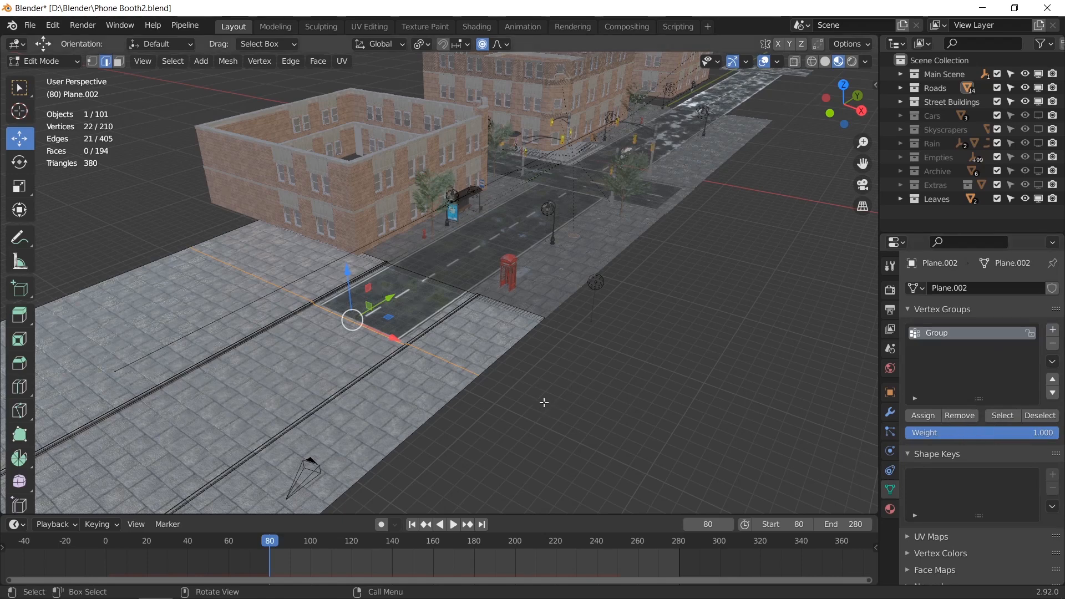
pyautogui.press('1')
pyautogui.moveTo(179, 198); pyautogui.dragTo(433, 334)
pyautogui.keyDown('shift'); pyautogui.moveTo(572, 418); pyautogui.dragTo(397, 269); pyautogui.keyUp('shift')
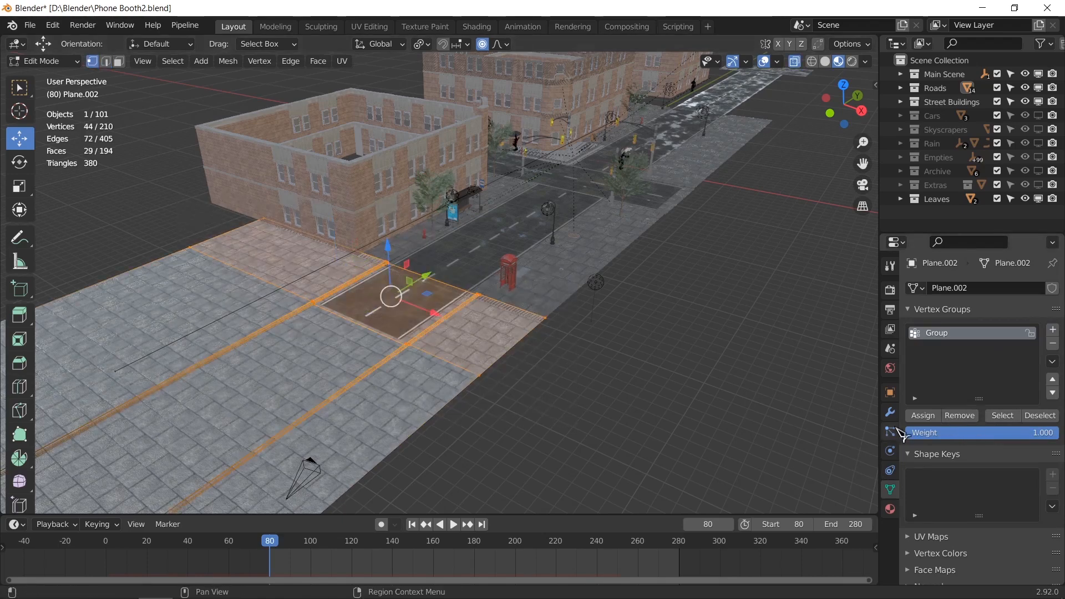
pyautogui.click(923, 415)
pyautogui.press('Tab')
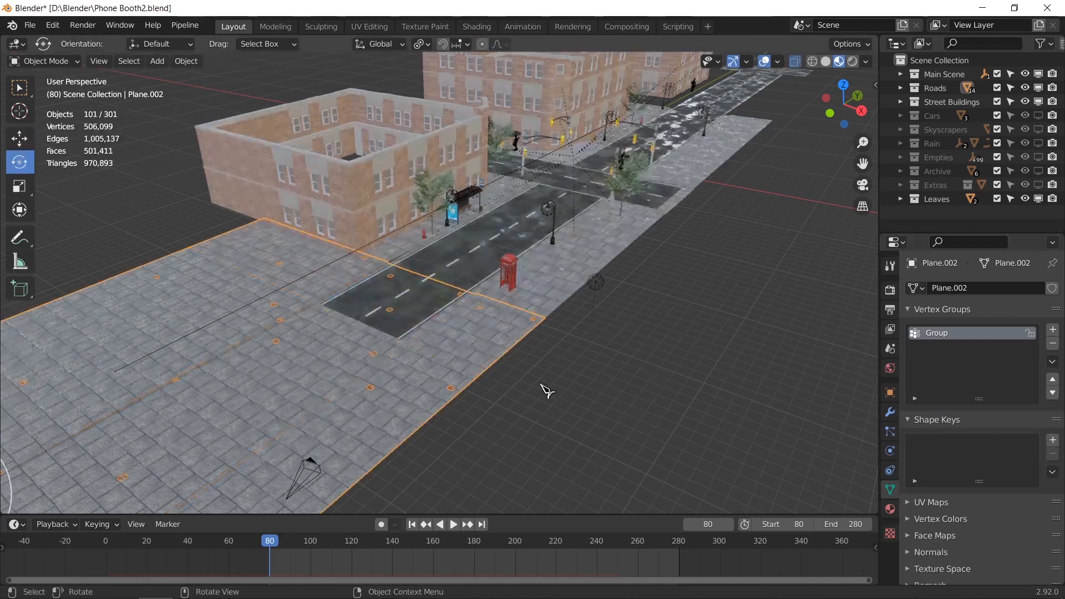
# Make the plane's particle settings a single-user copy and set their Density vertex group to Group
pyautogui.click(890, 431)
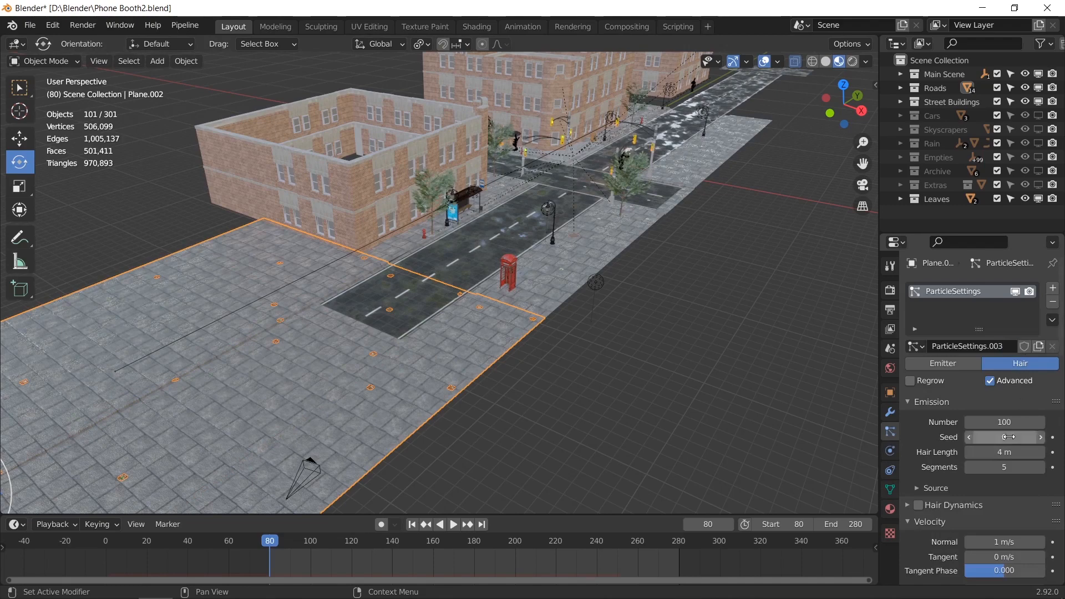
pyautogui.scroll(-10, 1017, 446)
pyautogui.scroll(-10, 1016, 445)
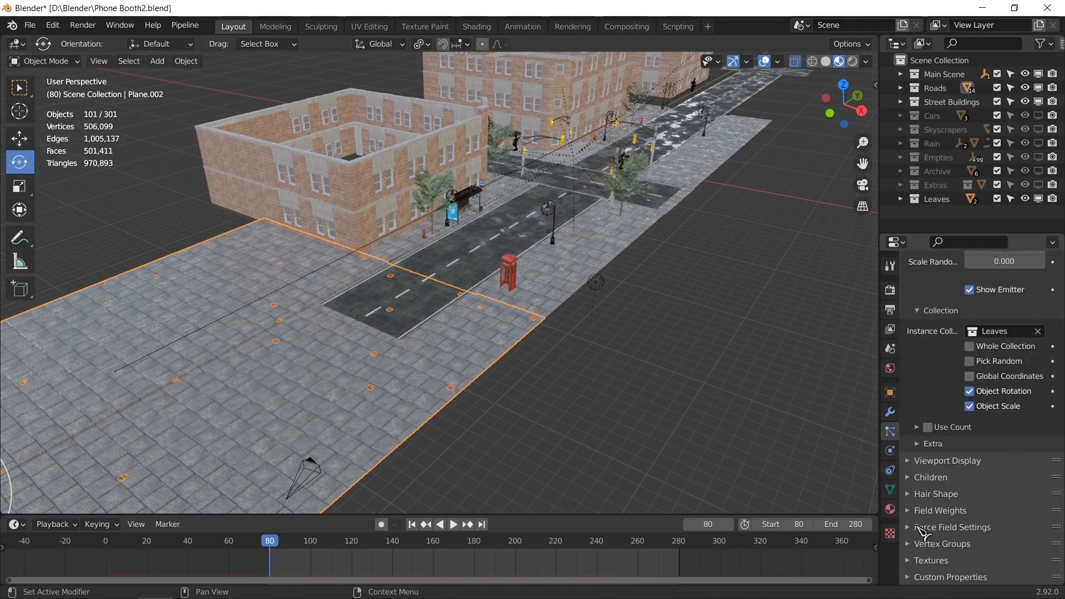
pyautogui.click(922, 511)
pyautogui.click(912, 511)
pyautogui.click(921, 544)
pyautogui.scroll(-5, 937, 519)
pyautogui.click(993, 435)
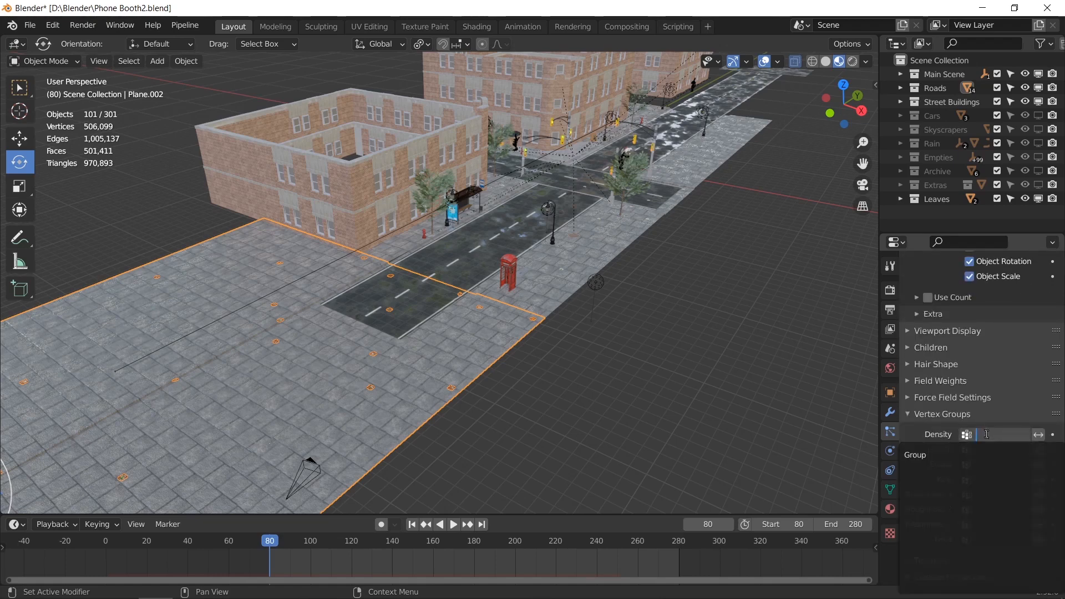
pyautogui.click(964, 454)
# Examine how the leaves spread over the foreground ground plane in relation to its mesh loops
pyautogui.scroll(-4, 439, 399)
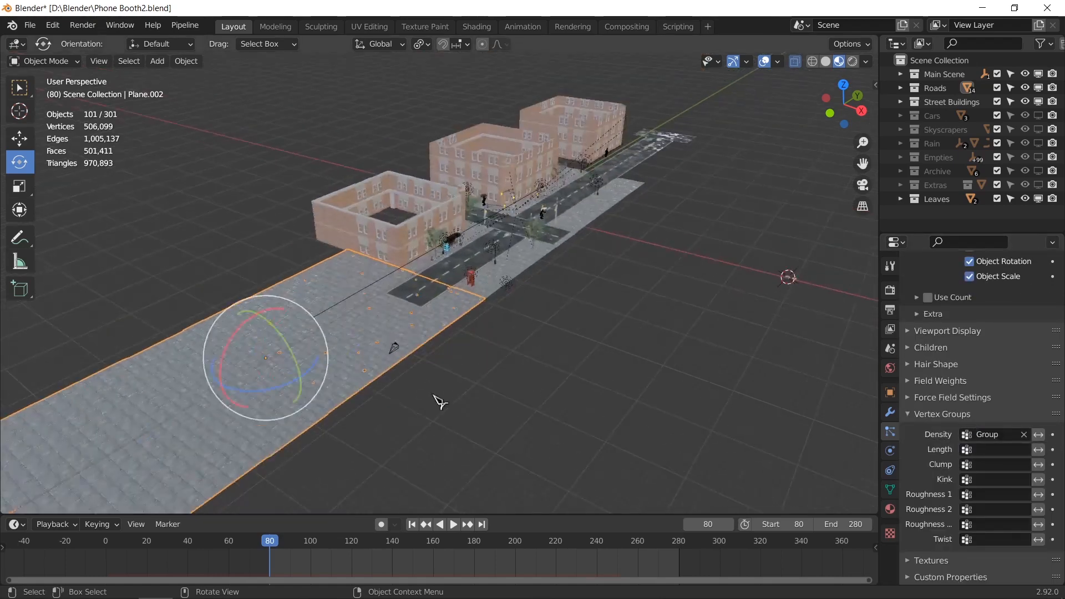
pyautogui.scroll(2, 483, 355)
pyautogui.scroll(2, 496, 366)
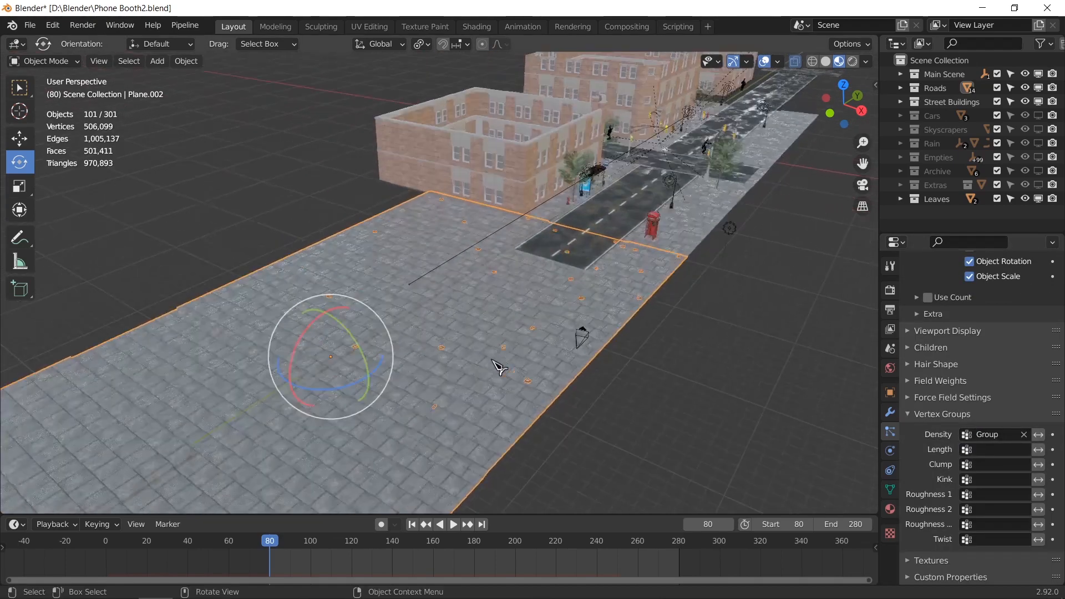
pyautogui.press('Tab')
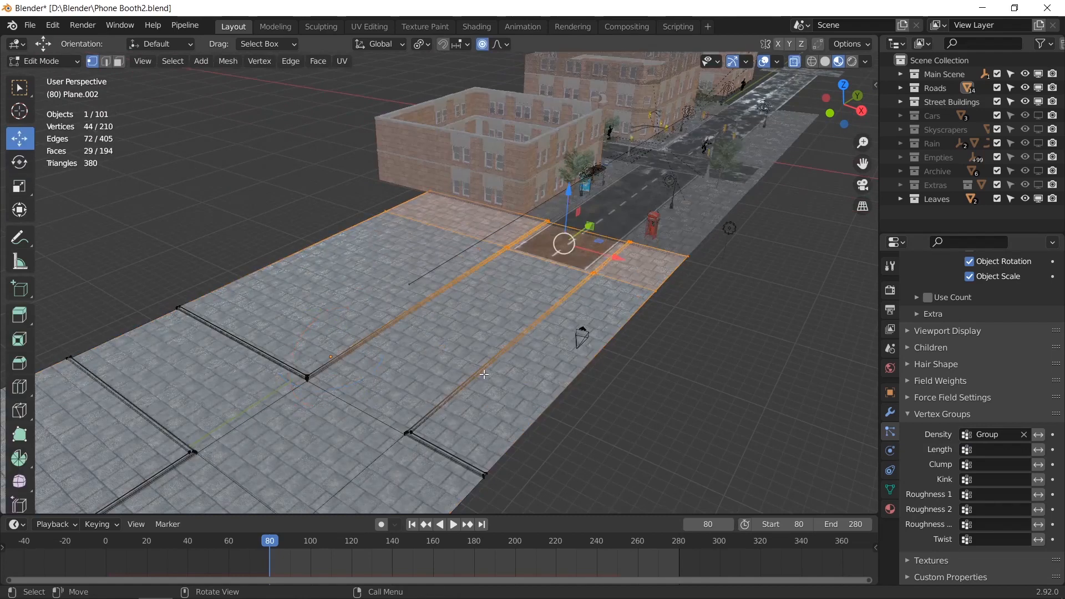
pyautogui.moveTo(379, 355); pyautogui.dragTo(533, 347, button='middle')
pyautogui.press('Tab')
pyautogui.scroll(3, 515, 352)
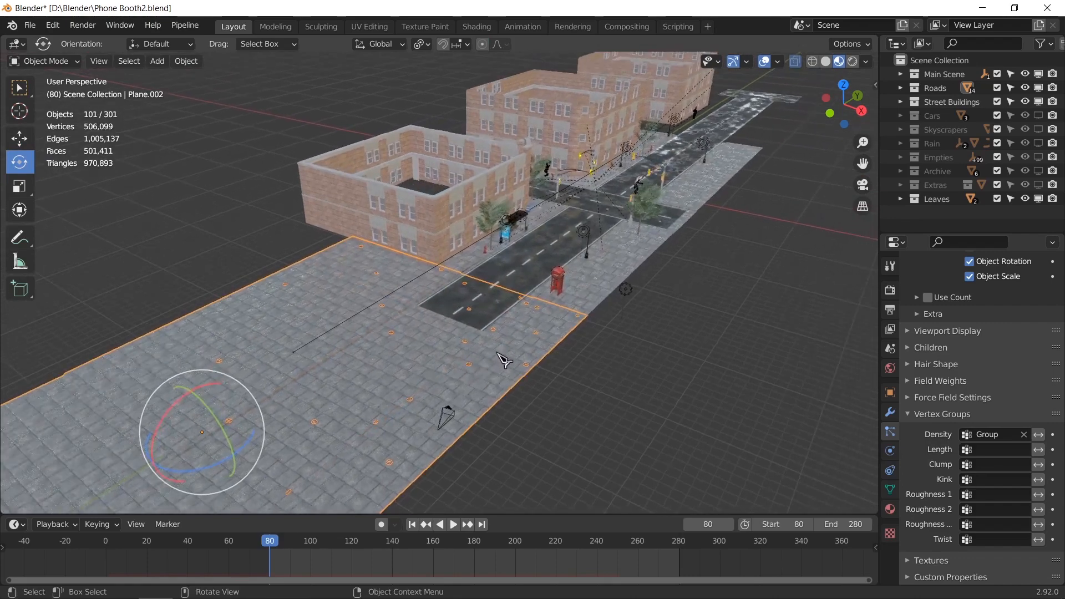
# Remove the vertices along the loop cut at the near end of the road from the foreground plane's vertex group
pyautogui.press('Tab')
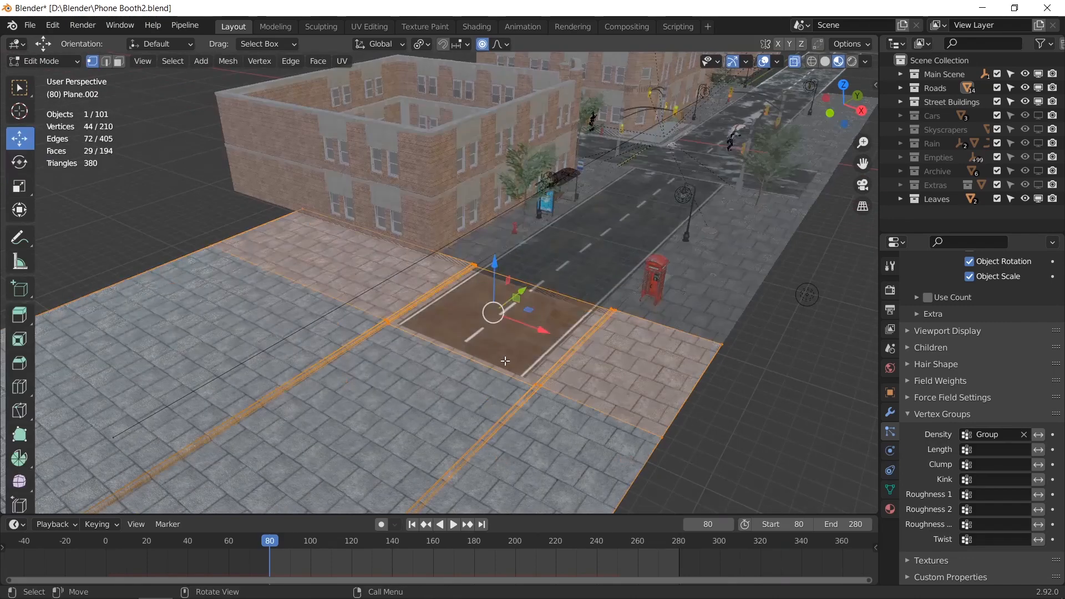
pyautogui.moveTo(563, 427); pyautogui.dragTo(507, 369)
pyautogui.keyDown('shift'); pyautogui.moveTo(406, 334); pyautogui.dragTo(367, 304); pyautogui.keyUp('shift')
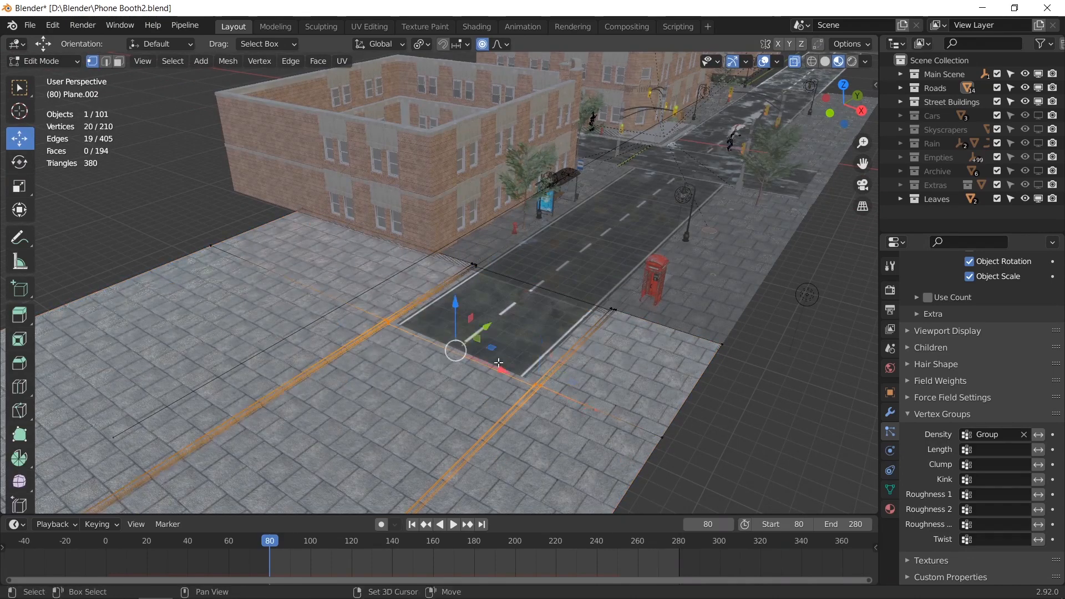
pyautogui.scroll(10, 985, 427)
pyautogui.scroll(5, 987, 429)
pyautogui.keyDown('ctrl'); pyautogui.scroll(-3, 987, 389); pyautogui.keyUp('ctrl')
pyautogui.scroll(5, 990, 383)
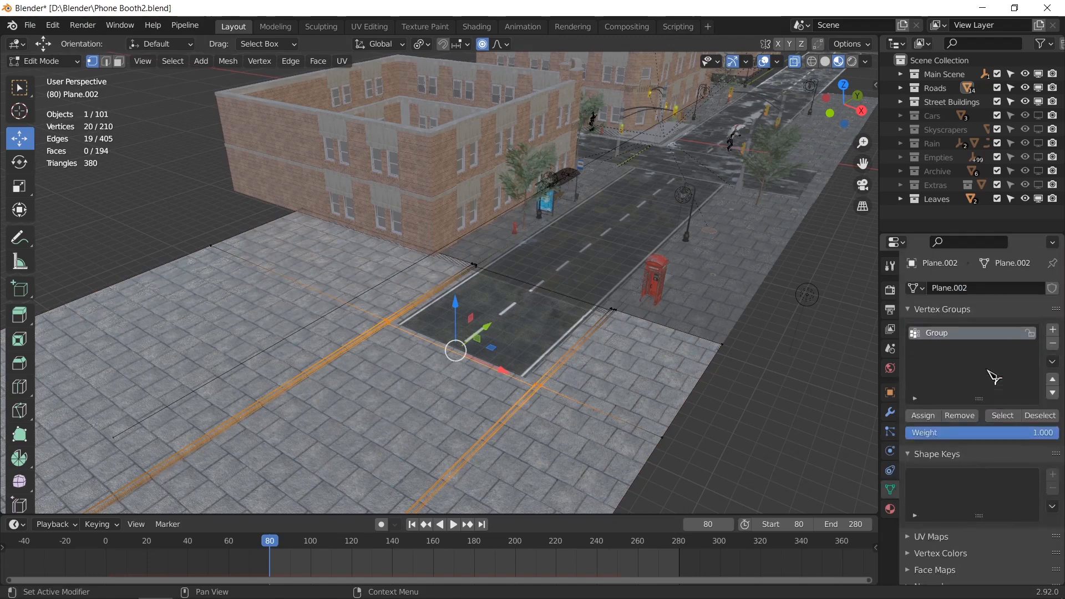
pyautogui.click(973, 419)
pyautogui.press('Tab')
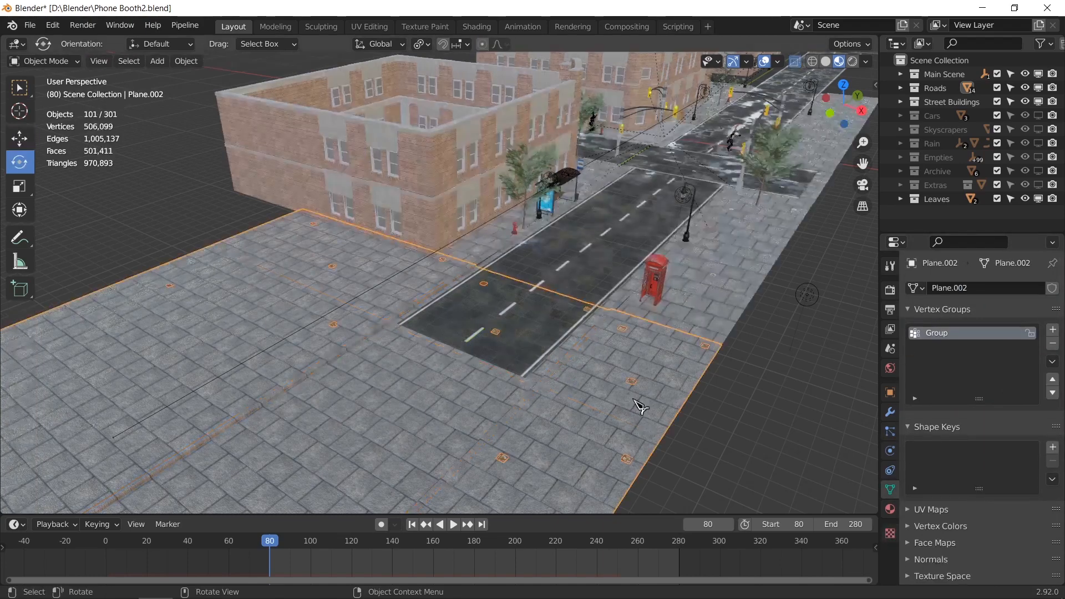
# Select the remaining members of the foreground plane's vertex group to check which vertices it contains
pyautogui.scroll(-2, 634, 398)
pyautogui.scroll(-3, 638, 404)
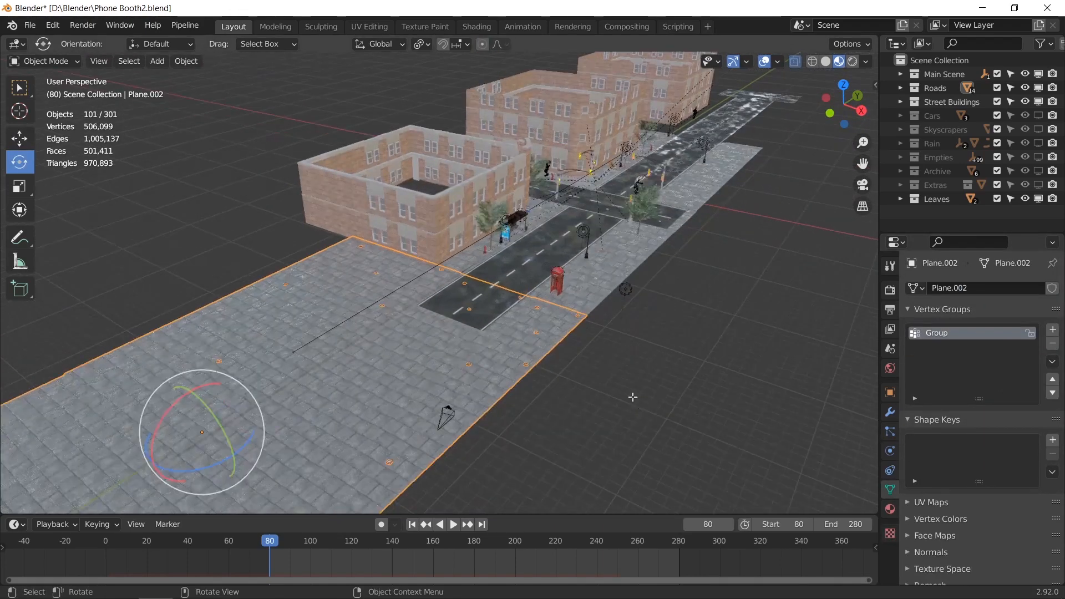
pyautogui.press('Tab')
pyautogui.scroll(2, 633, 397)
pyautogui.press('Tab')
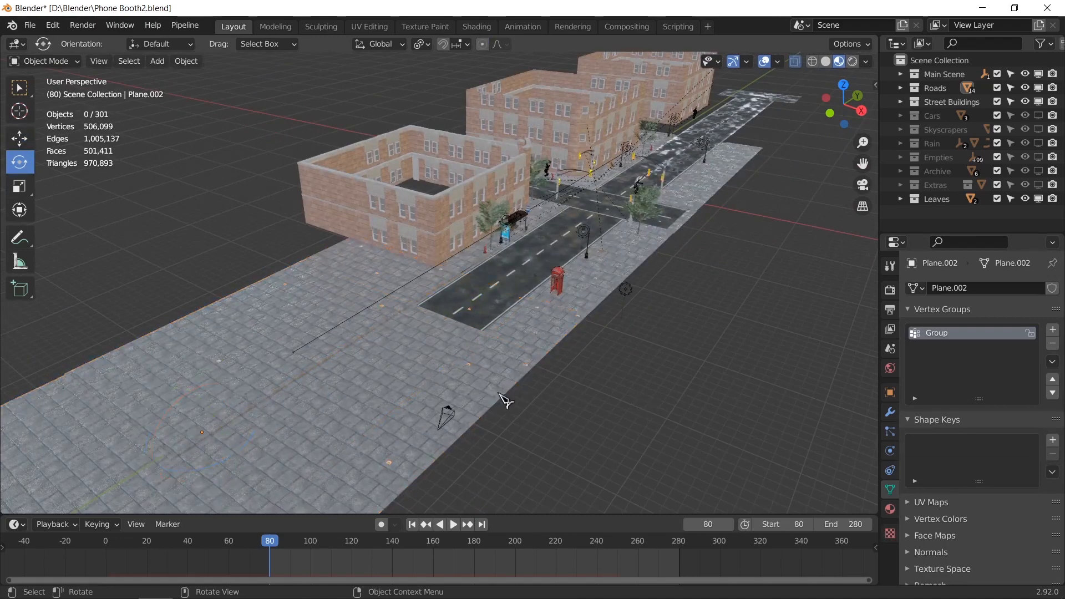
pyautogui.scroll(5, 507, 399)
pyautogui.press('Tab')
pyautogui.scroll(2, 508, 408)
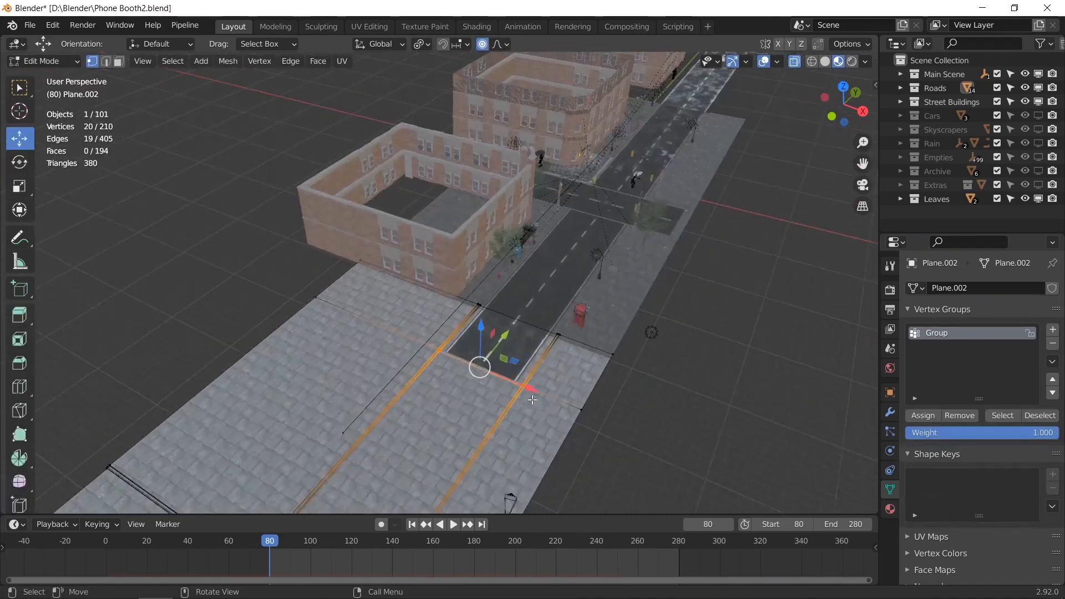
pyautogui.click(702, 431)
pyautogui.click(1000, 417)
pyautogui.scroll(-4, 696, 414)
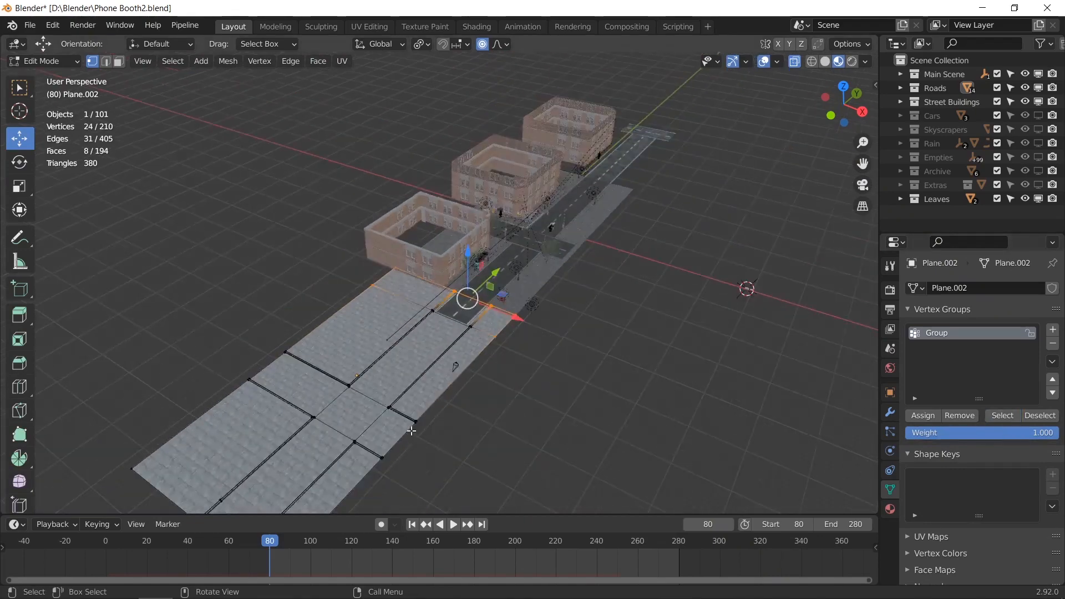
pyautogui.scroll(4, 411, 431)
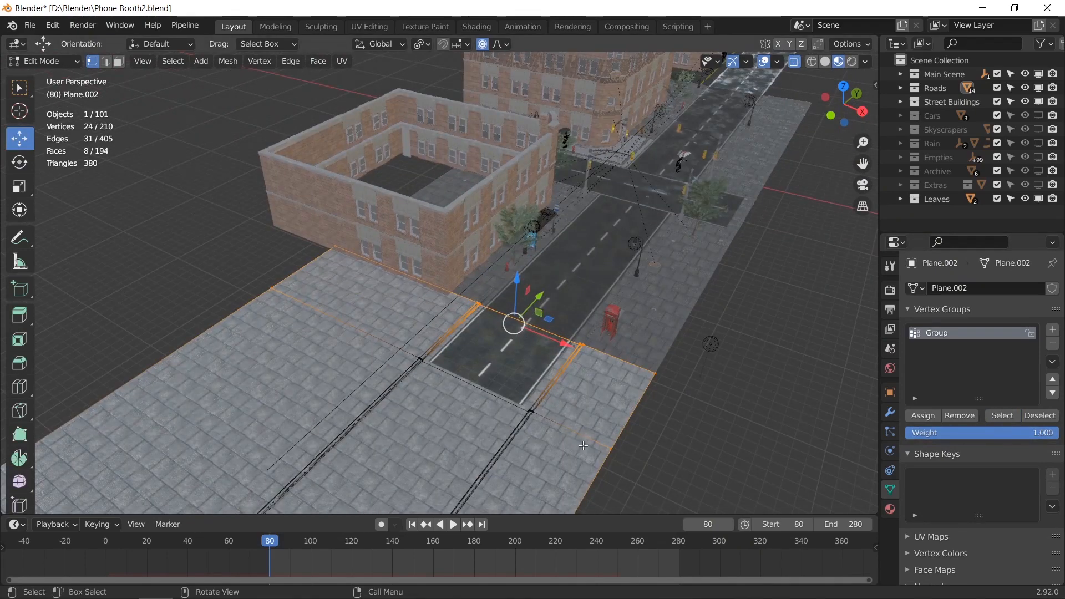
# Remove the loop cut's outer edge vertices from the foreground plane's vertex group and return to Object Mode
pyautogui.keyDown('shift'); pyautogui.moveTo(613, 450); pyautogui.dragTo(606, 390, button='middle'); pyautogui.keyUp('shift')
pyautogui.moveTo(645, 412); pyautogui.dragTo(594, 367)
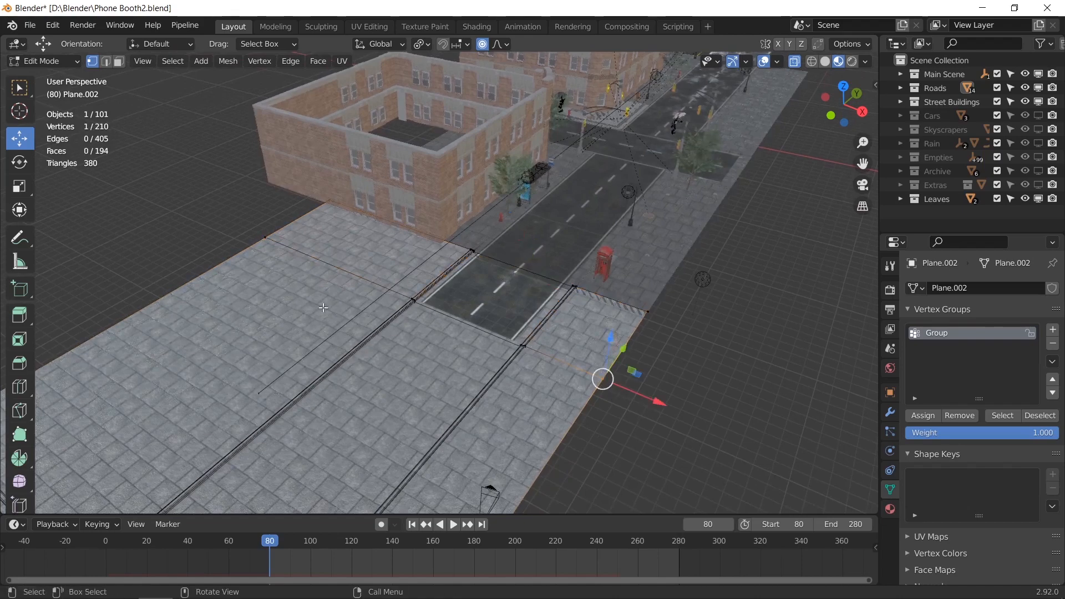
pyautogui.keyDown('shift'); pyautogui.moveTo(253, 226); pyautogui.dragTo(281, 250); pyautogui.keyUp('shift')
pyautogui.click(971, 416)
pyautogui.click(688, 420)
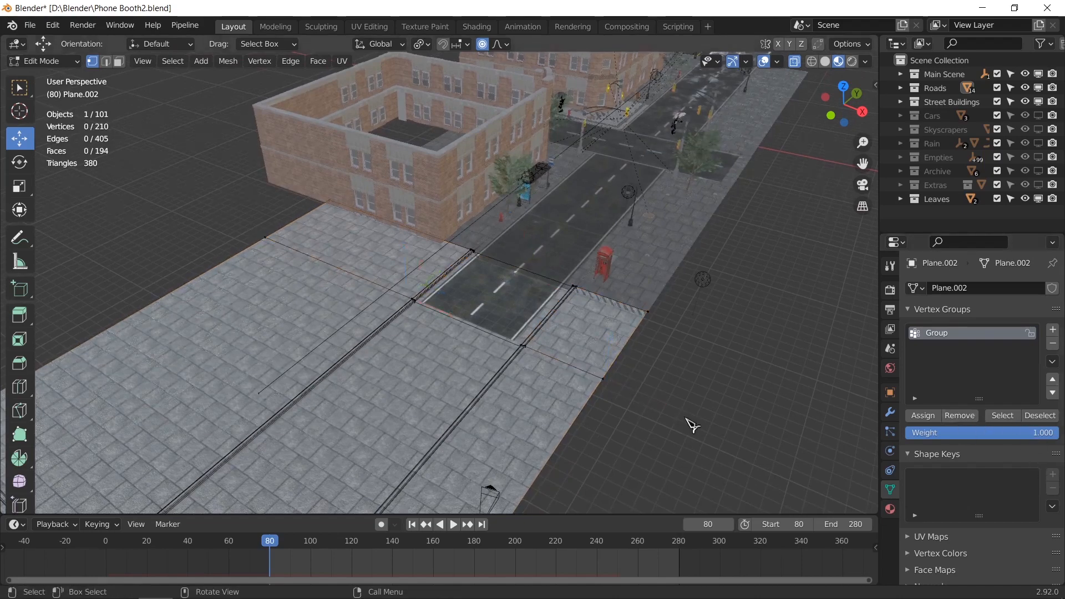
pyautogui.press('Tab')
pyautogui.scroll(2, 674, 417)
pyautogui.moveTo(658, 359); pyautogui.dragTo(668, 360, button='middle')
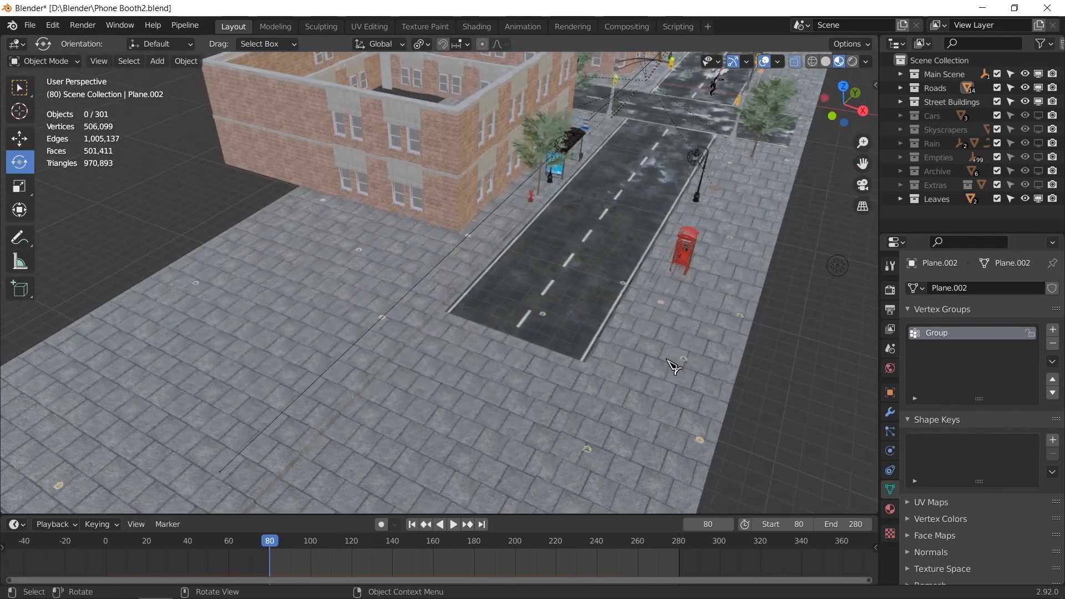
# Examine the scattered leaves from the camera view and from above along the road up to the intersection
pyautogui.press('KP_0')
pyautogui.press('KP_0')
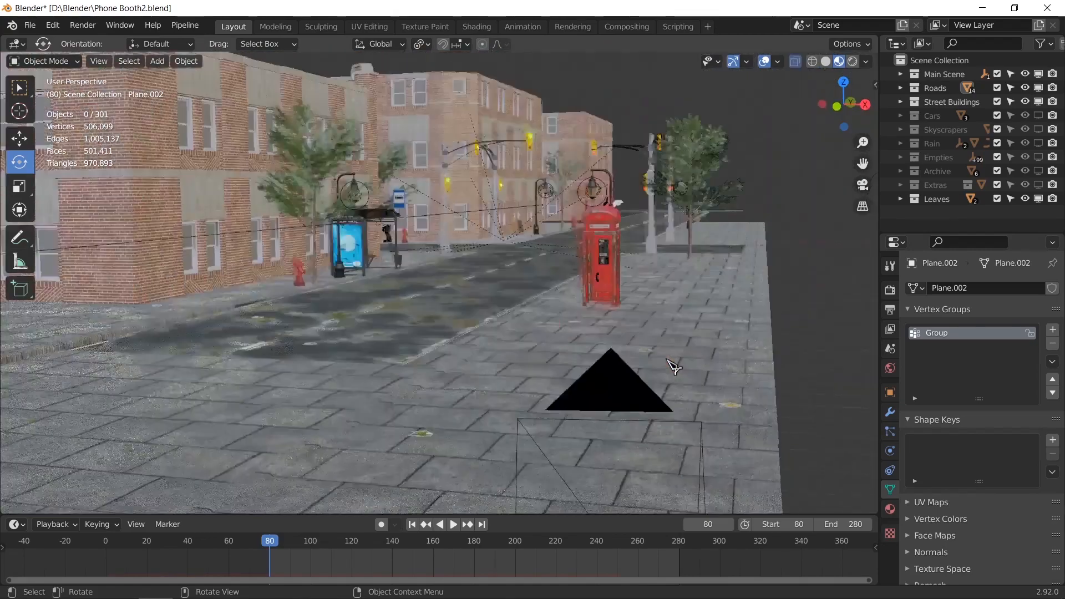
pyautogui.moveTo(677, 368); pyautogui.dragTo(689, 349, button='middle')
pyautogui.keyDown('shift'); pyautogui.moveTo(713, 261); pyautogui.dragTo(626, 334, button='middle'); pyautogui.keyUp('shift')
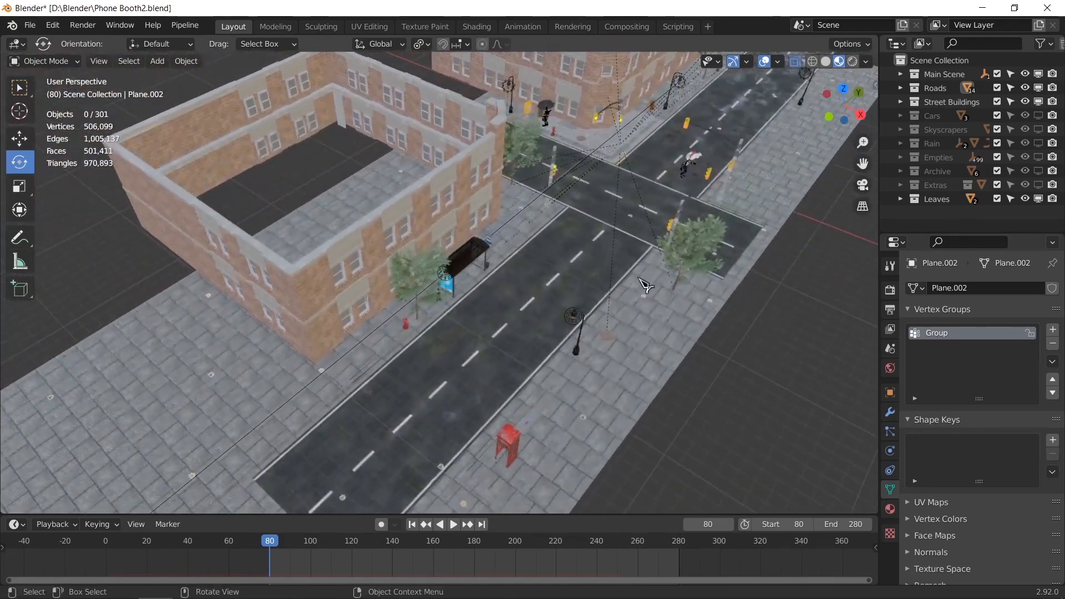
pyautogui.keyDown('shift'); pyautogui.moveTo(608, 413); pyautogui.dragTo(546, 399, button='middle'); pyautogui.keyUp('shift')
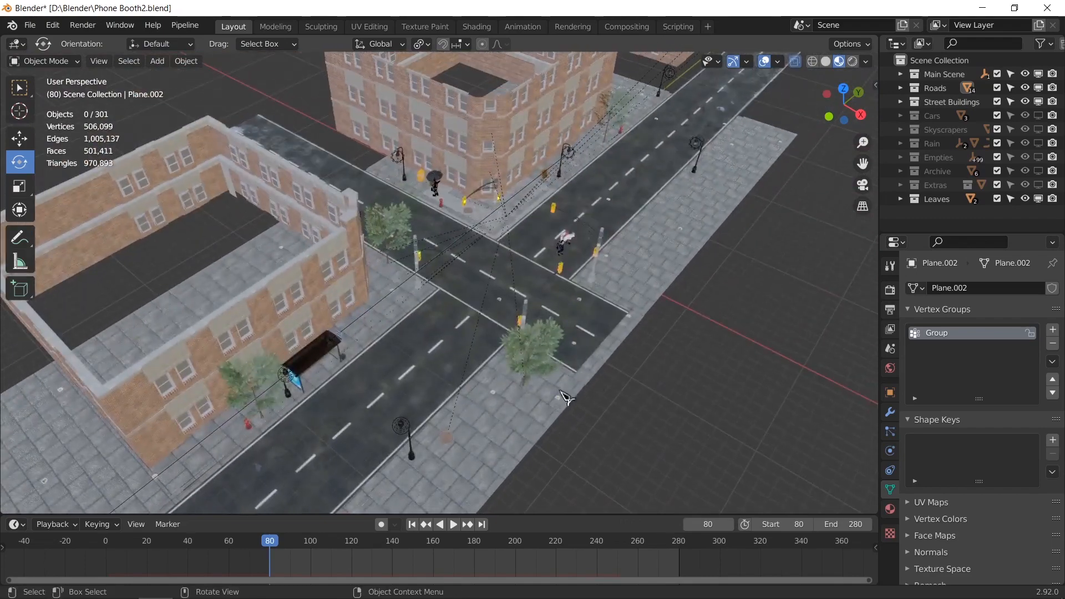
pyautogui.click(627, 317)
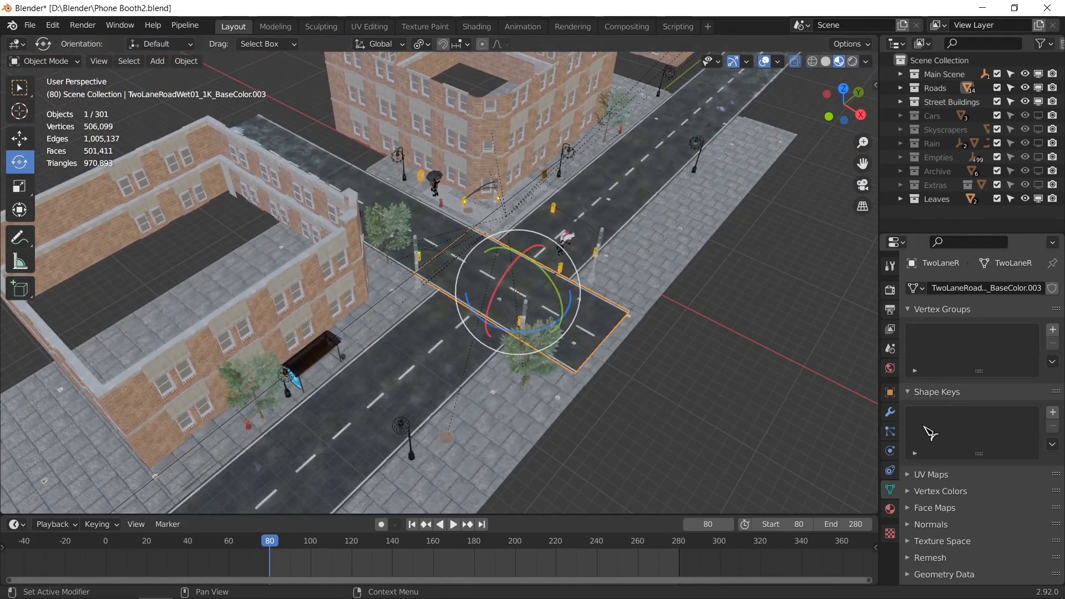
pyautogui.click(891, 431)
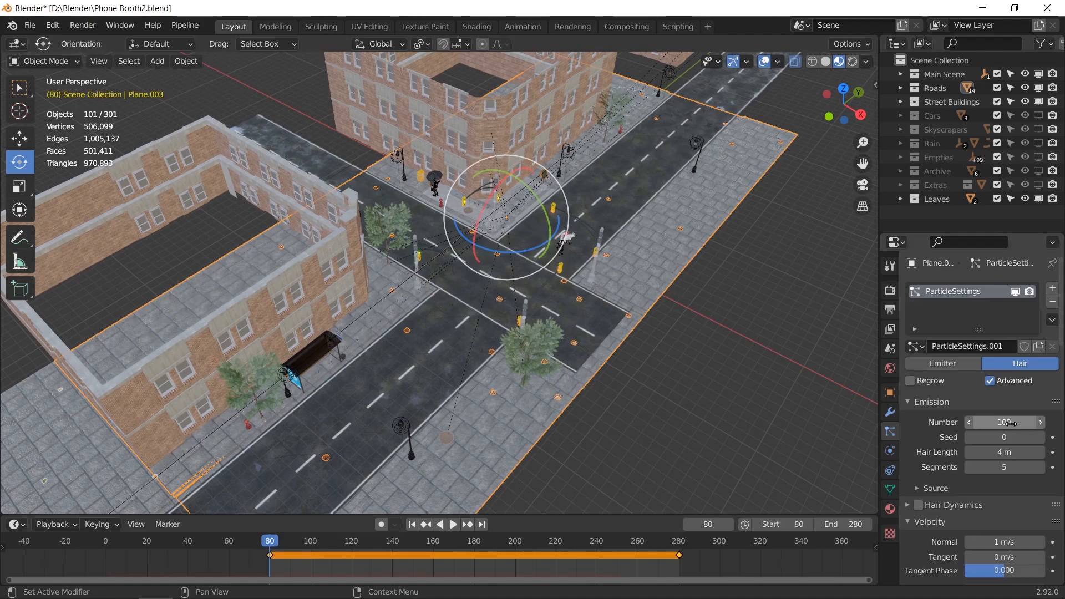
pyautogui.click(1010, 423)
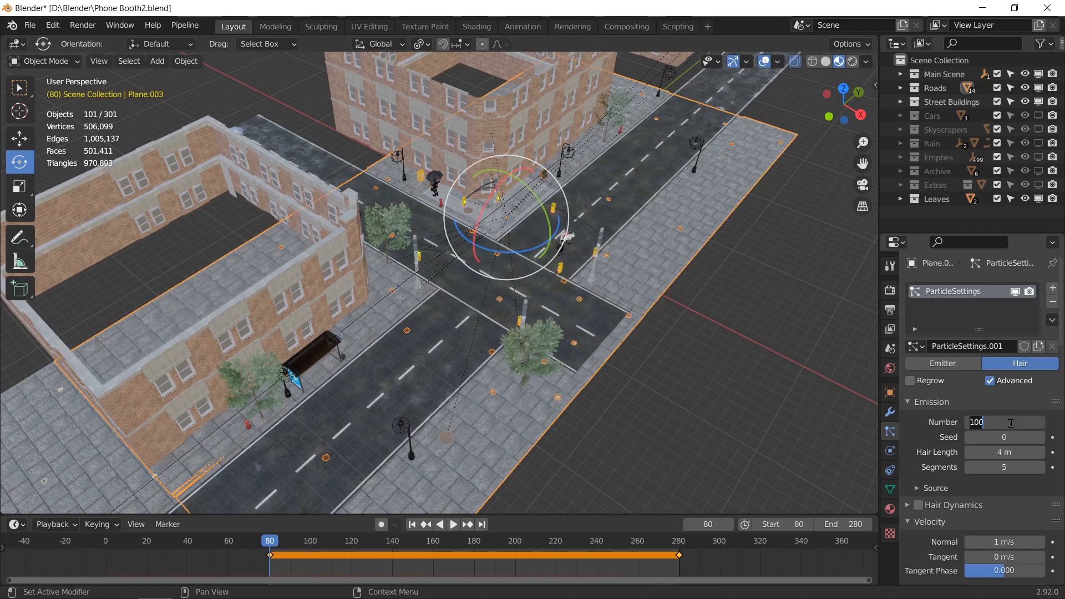
pyautogui.click(773, 486)
pyautogui.click(636, 407)
# Examine the leaves on the sidewalk beside the phone booth up close
pyautogui.keyDown('shift'); pyautogui.moveTo(551, 400); pyautogui.dragTo(616, 339, button='middle'); pyautogui.keyUp('shift')
pyautogui.moveTo(565, 380); pyautogui.dragTo(598, 363, button='middle')
pyautogui.scroll(6, 588, 360)
pyautogui.scroll(-3, 598, 364)
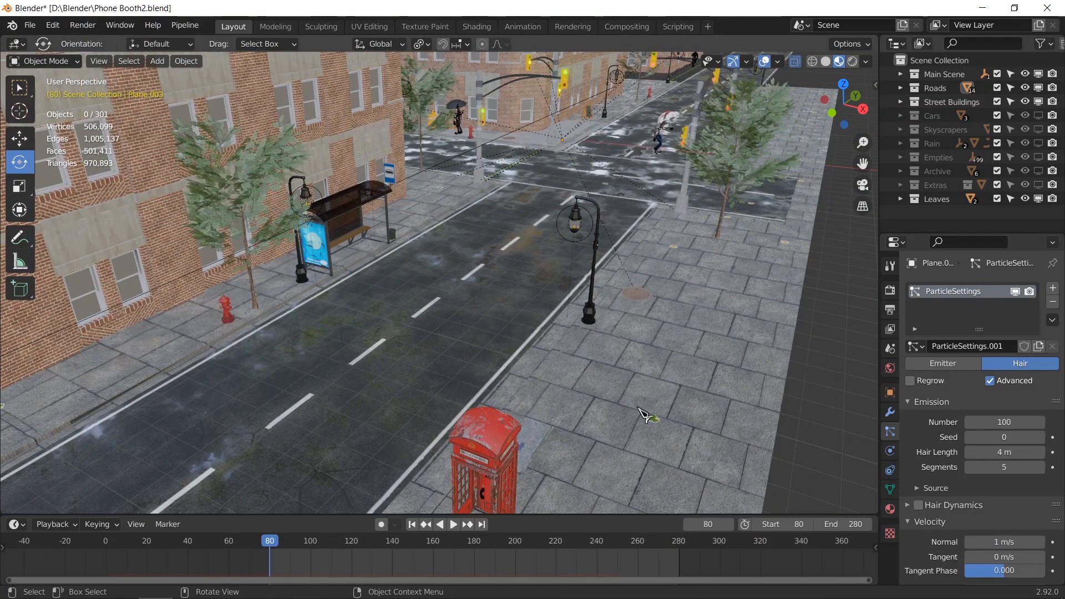
pyautogui.scroll(4, 655, 420)
# Switch to the Shading workspace in Material Preview with overlays shown, and select the sidewalk plane beside the road
pyautogui.click(476, 26)
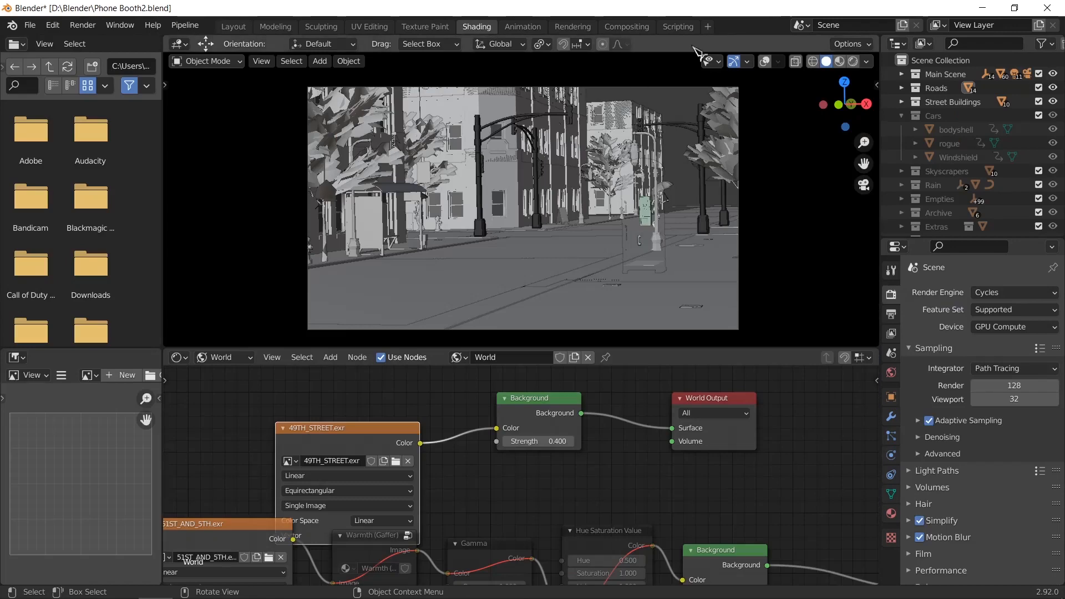
pyautogui.click(841, 62)
pyautogui.moveTo(720, 161); pyautogui.dragTo(651, 226, button='middle')
pyautogui.scroll(-4, 650, 227)
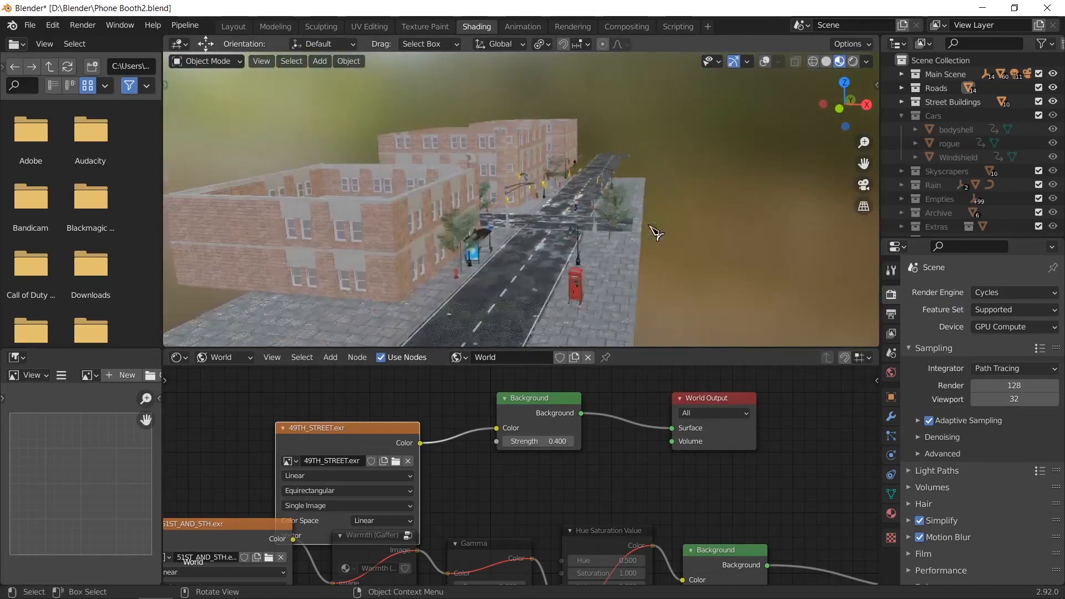
pyautogui.keyDown('shift'); pyautogui.moveTo(590, 263); pyautogui.dragTo(563, 284, button='middle'); pyautogui.keyUp('shift')
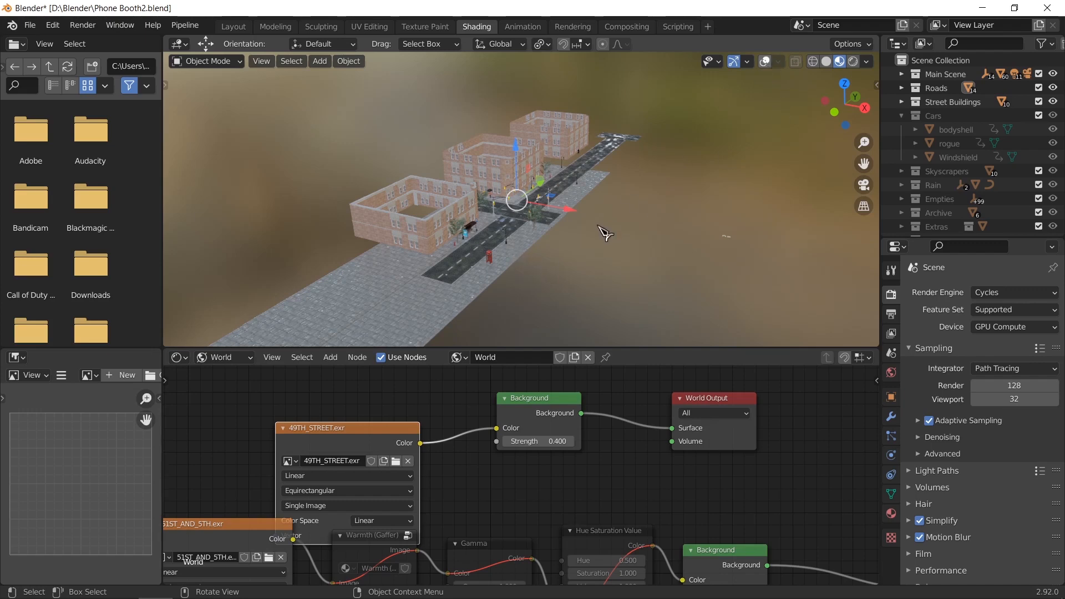
pyautogui.hotkey('shift', 'alt', 'z')
pyautogui.scroll(10, 580, 255)
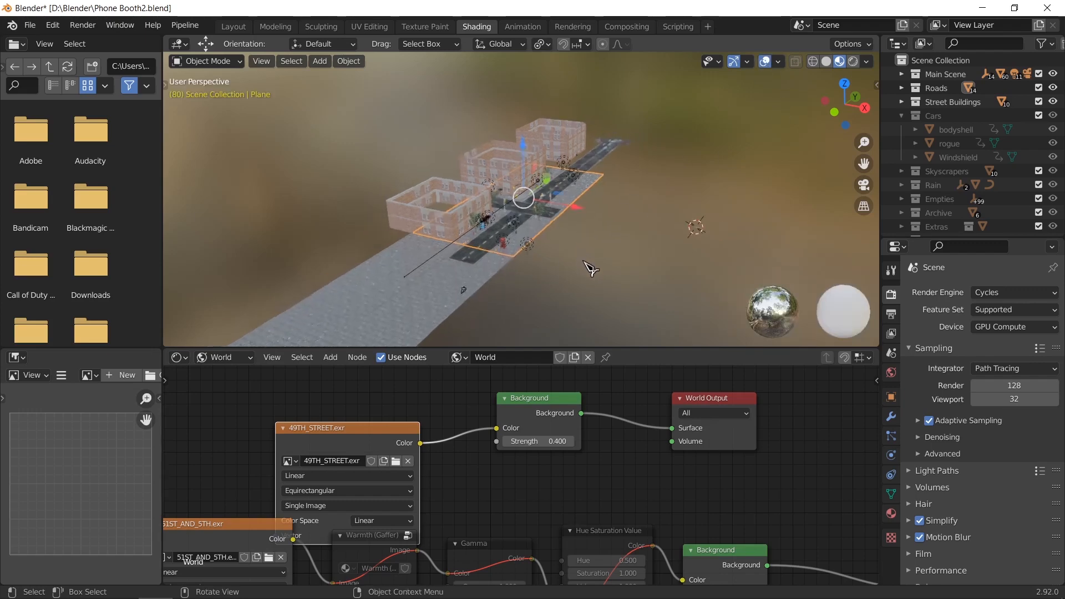
pyautogui.scroll(5, 588, 236)
pyautogui.keyDown('shift'); pyautogui.moveTo(588, 236); pyautogui.dragTo(604, 156, button='middle'); pyautogui.keyUp('shift')
pyautogui.scroll(-4, 605, 156)
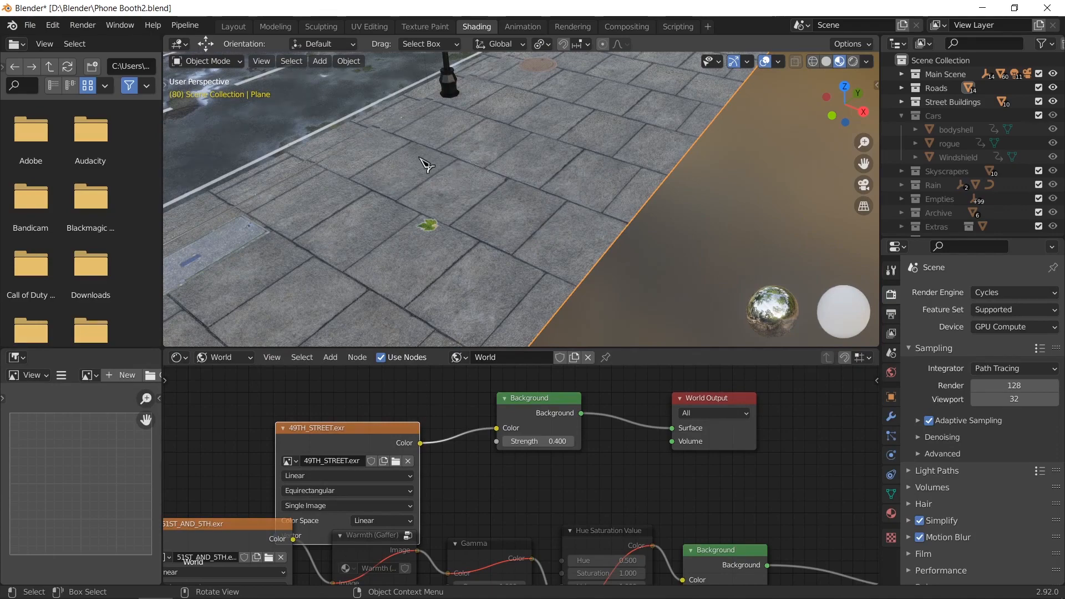
# Examine the World shader's node tree with its HDRI, Gamma and Hue Saturation Value nodes
pyautogui.scroll(-4, 603, 410)
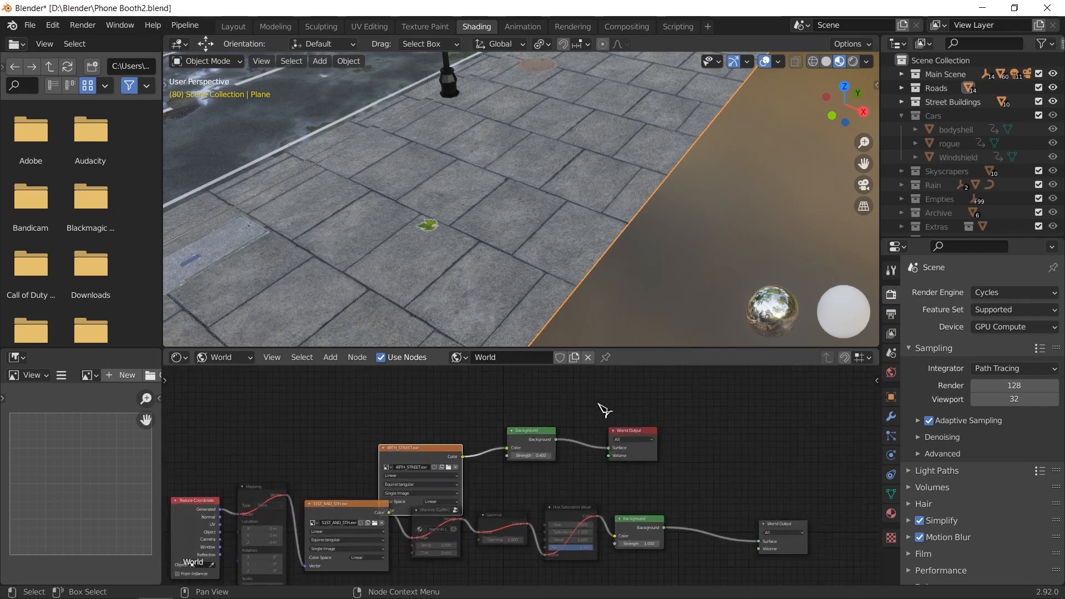
pyautogui.scroll(3, 616, 480)
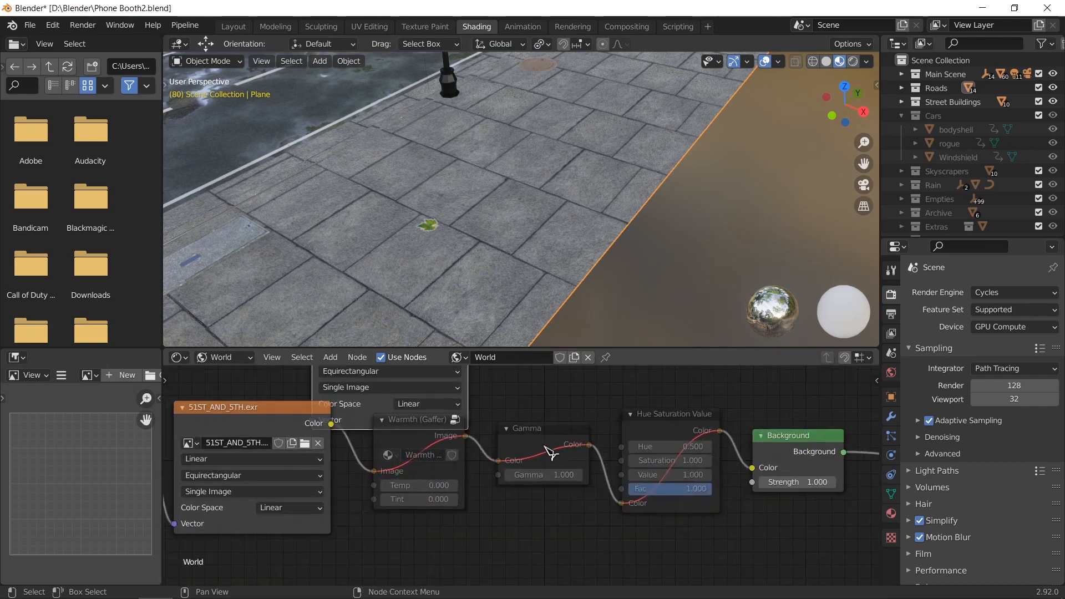
pyautogui.moveTo(527, 440); pyautogui.dragTo(528, 444)
pyautogui.scroll(-1, 528, 443)
pyautogui.scroll(-6, 528, 444)
pyautogui.scroll(2, 528, 445)
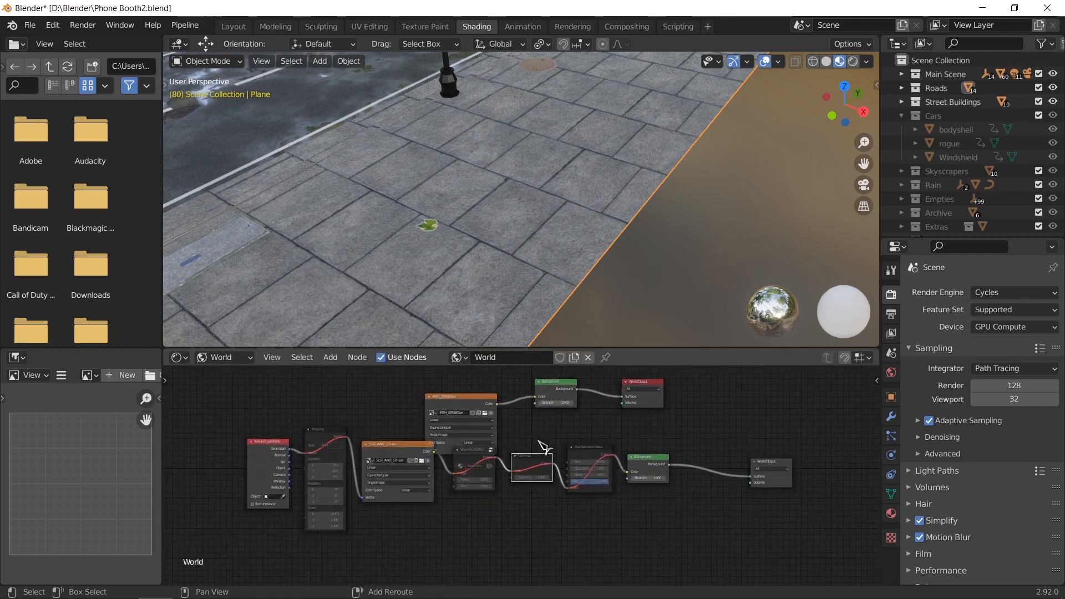
pyautogui.keyDown('shift'); pyautogui.moveTo(564, 414); pyautogui.dragTo(593, 368, button='middle'); pyautogui.keyUp('shift')
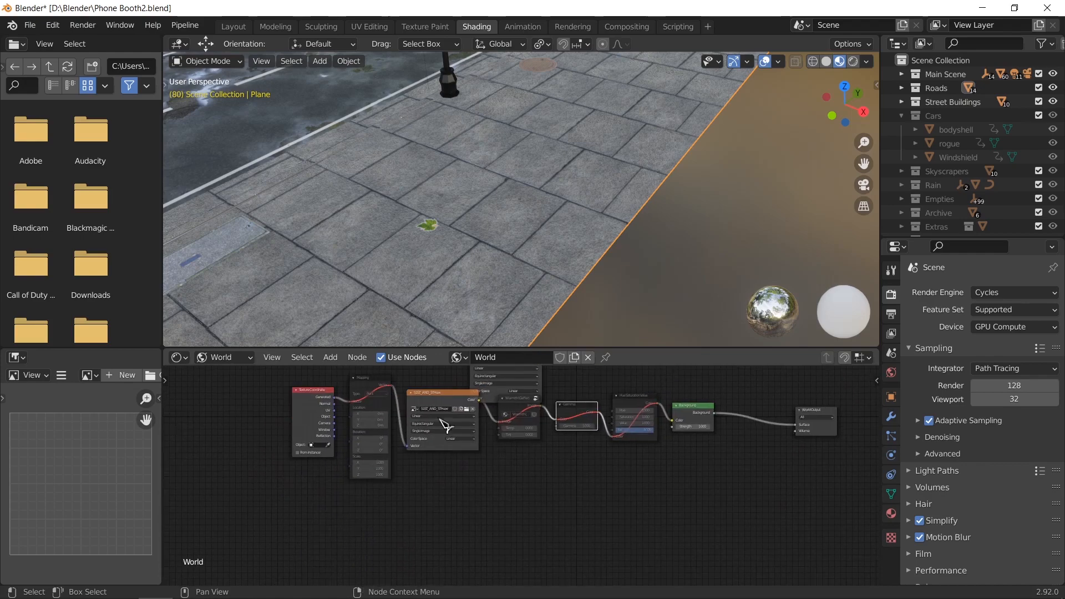
# Set the shader editor to the Object shader type and bring the sidewalk material's Principled BSDF nodes into view
pyautogui.click(222, 357)
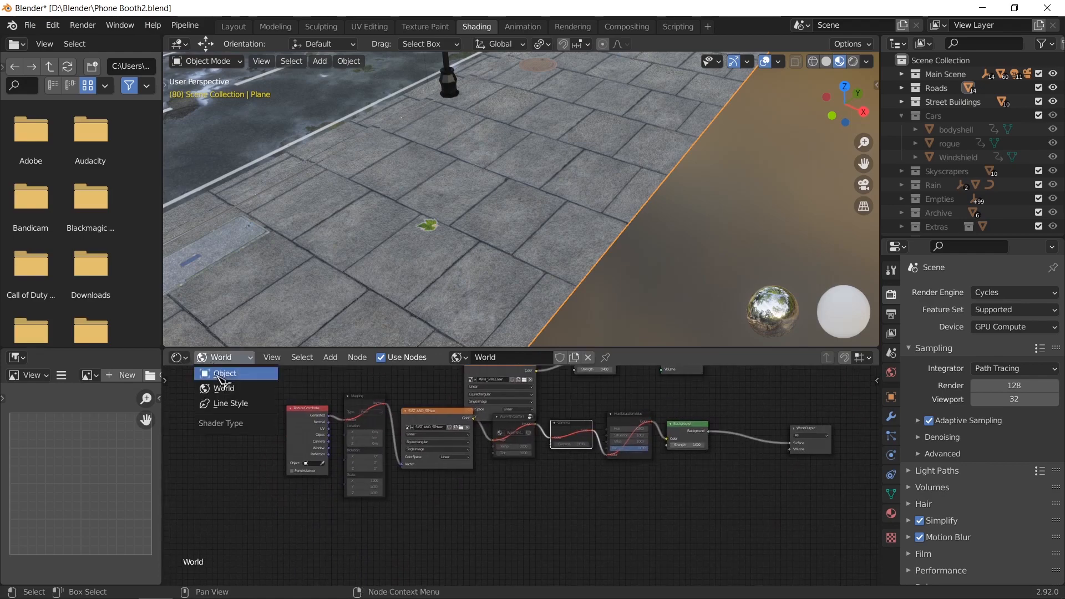
pyautogui.click(223, 370)
pyautogui.scroll(3, 668, 485)
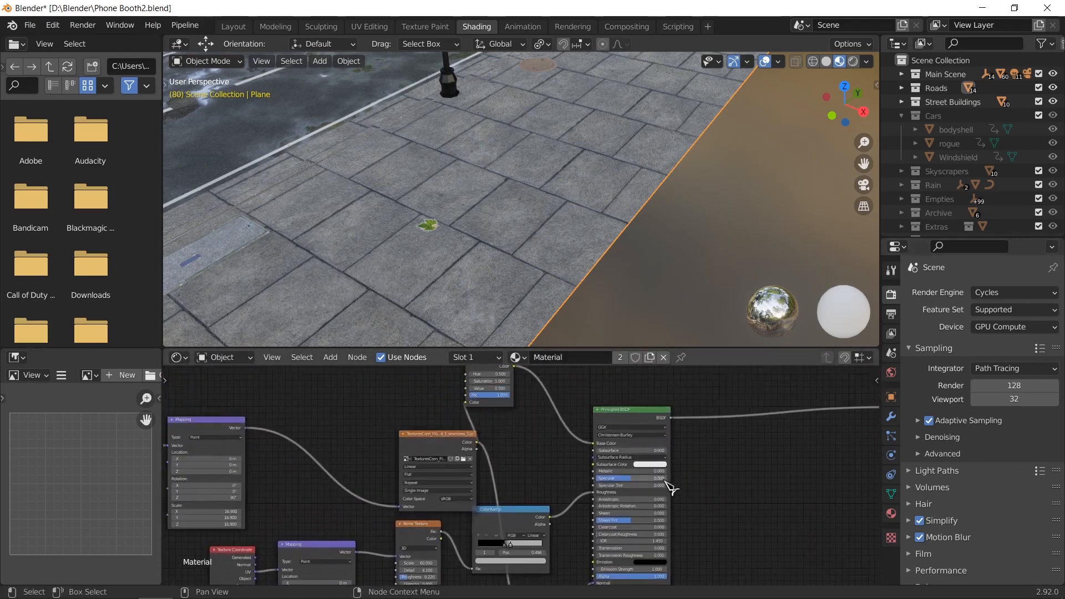
pyautogui.keyDown('shift'); pyautogui.moveTo(709, 439); pyautogui.dragTo(736, 416, button='middle'); pyautogui.keyUp('shift')
pyautogui.scroll(-1, 741, 429)
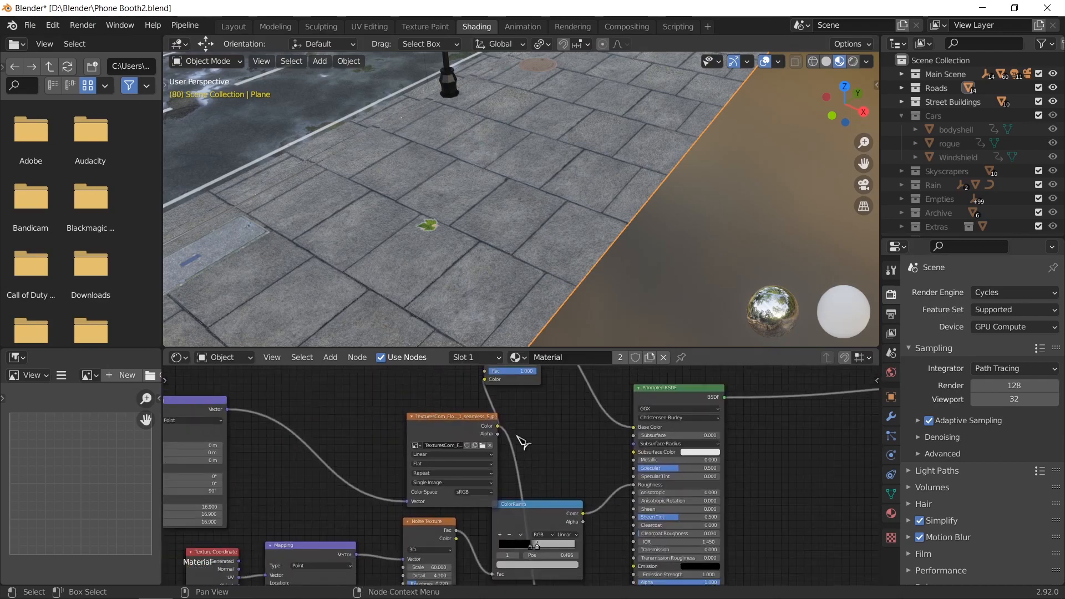
# Spread the sidewalk material's image texture and Principled BSDF nodes apart to free space between them
pyautogui.moveTo(431, 430); pyautogui.dragTo(370, 410)
pyautogui.moveTo(553, 423); pyautogui.dragTo(452, 477, button='middle')
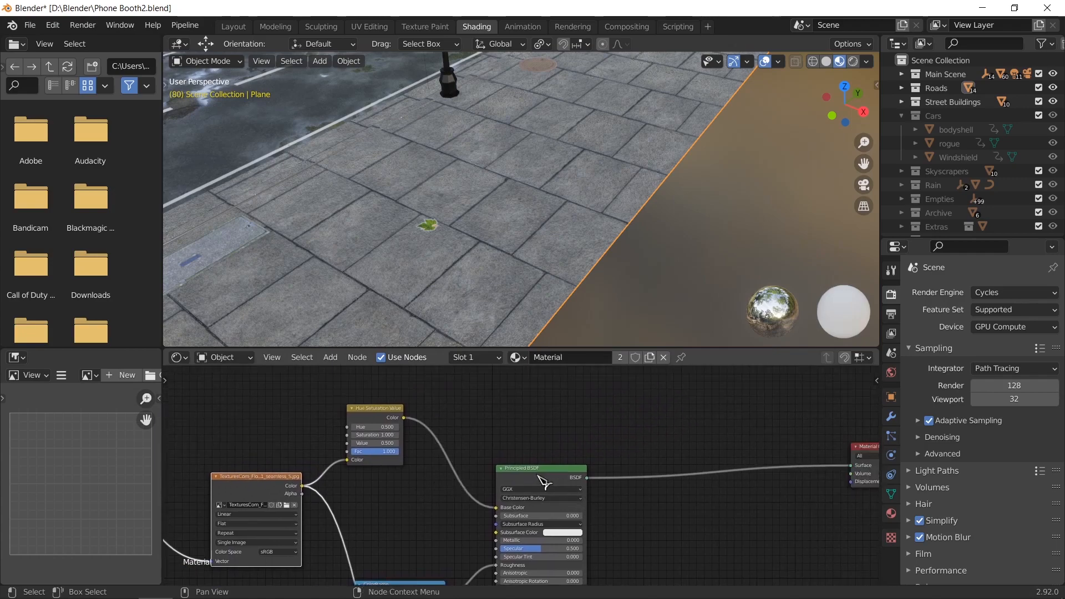
pyautogui.moveTo(537, 472); pyautogui.dragTo(675, 458)
pyautogui.moveTo(244, 478); pyautogui.dragTo(222, 425)
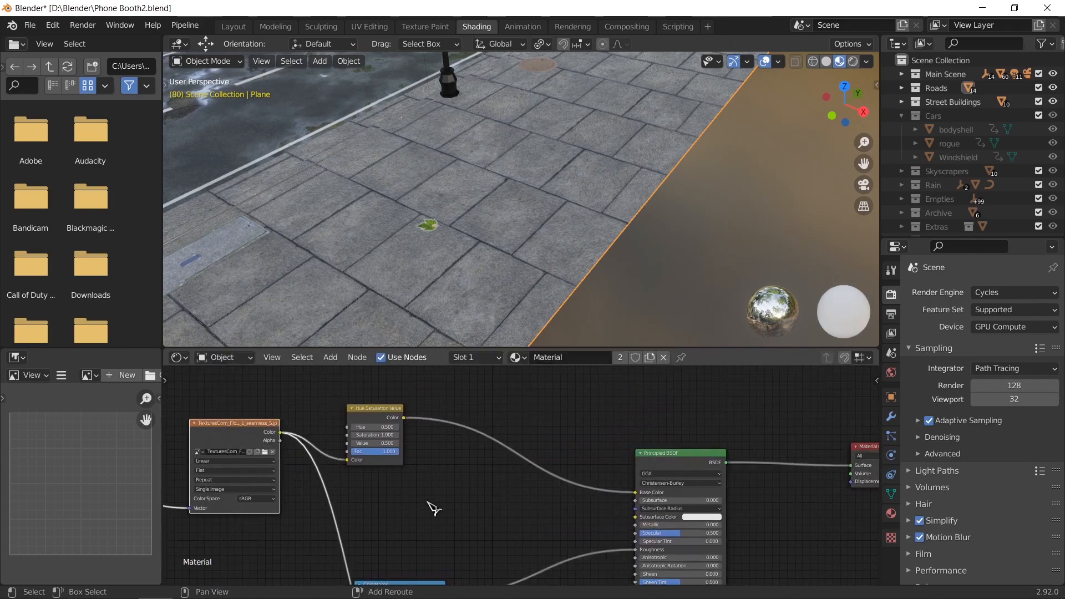
# Add a Noise Texture node between the image texture and the Principled BSDF, and preview its output on the sidewalk
pyautogui.hotkey('shift', 'a')
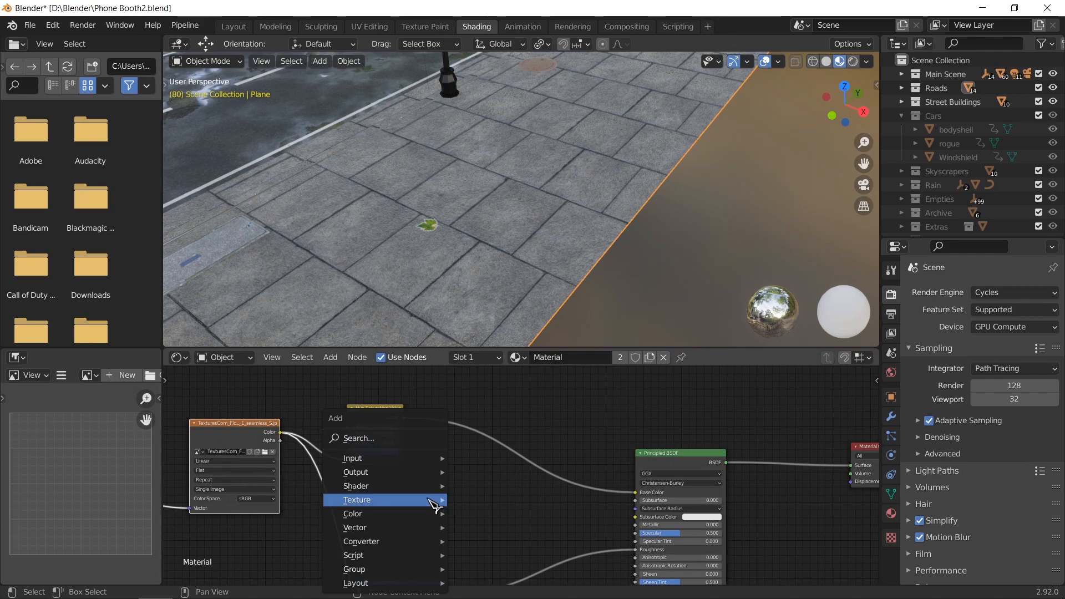
pyautogui.press('s')
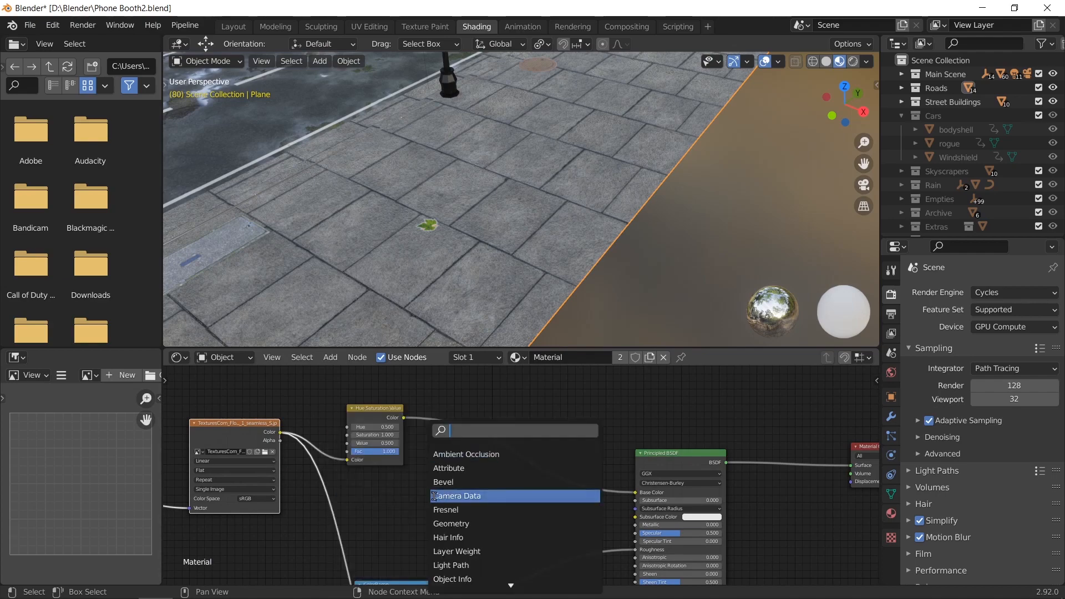
pyautogui.write('noi')
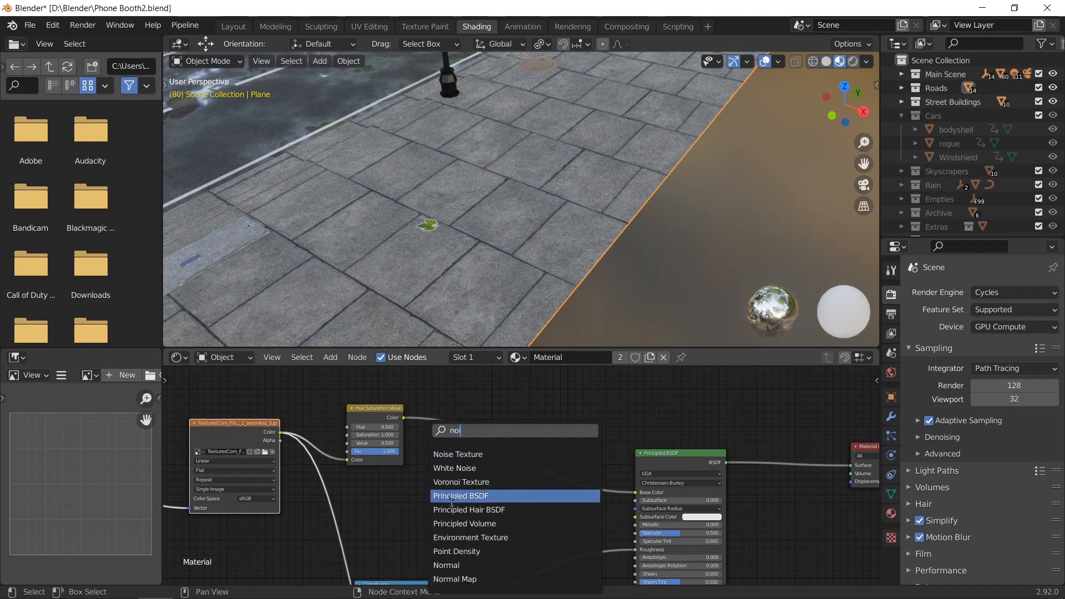
pyautogui.click(455, 458)
pyautogui.click(460, 433)
pyautogui.scroll(1, 463, 491)
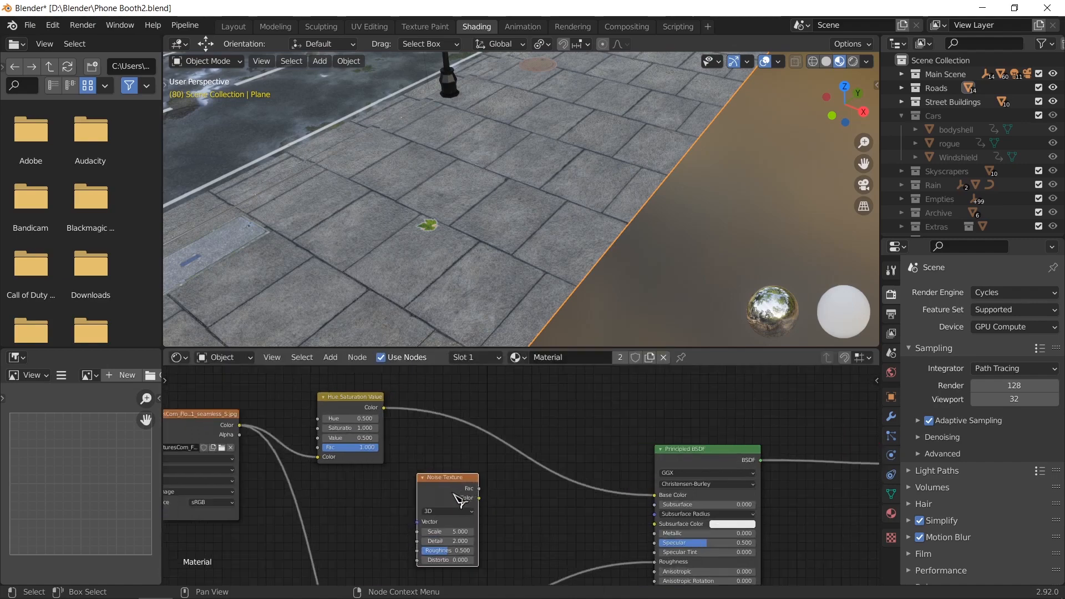
pyautogui.keyDown('ctrl'); pyautogui.keyDown('shift'); pyautogui.click(453, 498); pyautogui.keyUp('shift'); pyautogui.keyUp('ctrl')
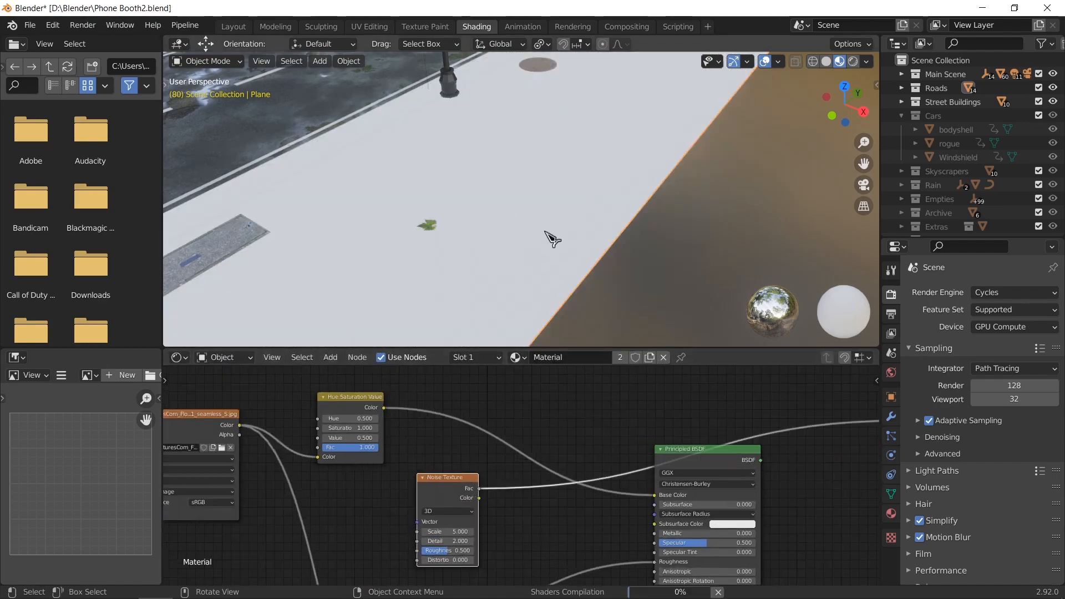
# Set the new Noise Texture's scale to 134, detail to 16 and roughness to 0
pyautogui.scroll(-8, 551, 239)
pyautogui.moveTo(529, 501); pyautogui.dragTo(550, 419, button='middle')
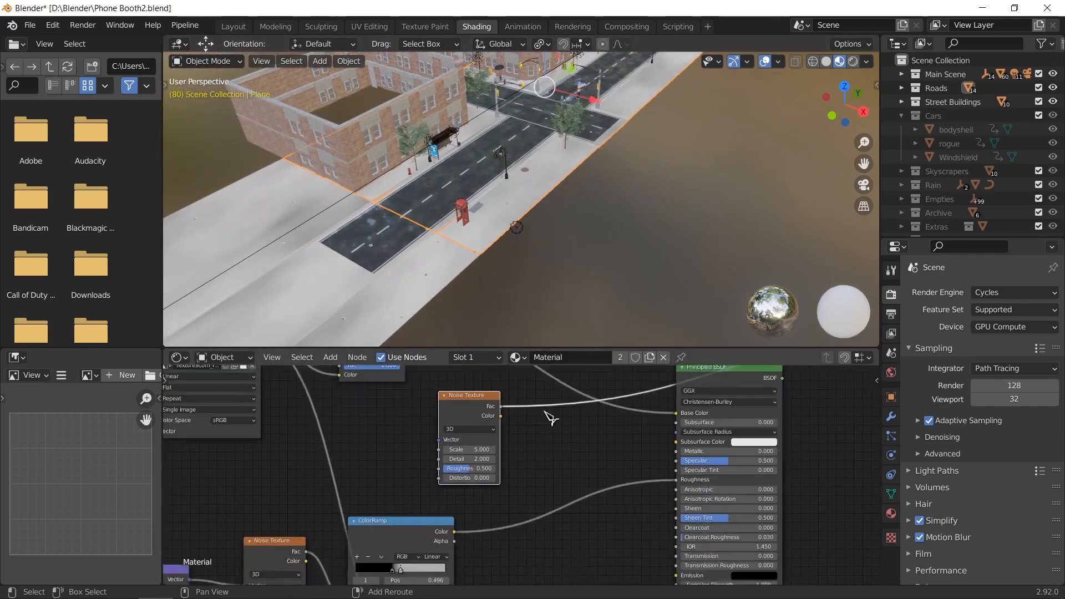
pyautogui.scroll(2, 542, 457)
pyautogui.moveTo(455, 466); pyautogui.dragTo(565, 466)
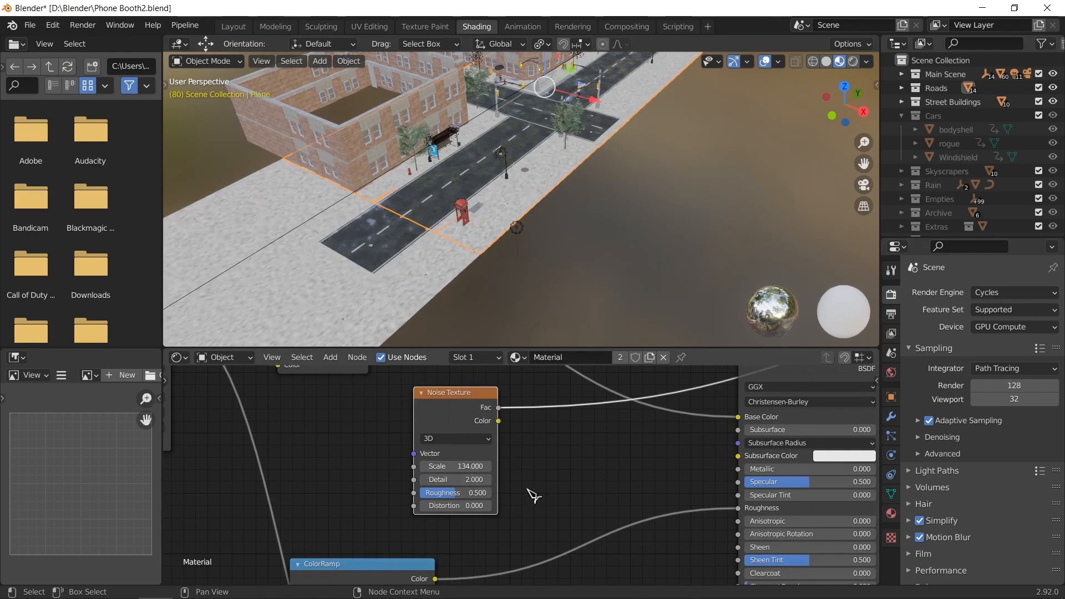
pyautogui.moveTo(449, 493); pyautogui.dragTo(416, 492)
# Insert a ColorRamp node on the Noise Texture's Fac output and space the two nodes apart
pyautogui.hotkey('shift', 'a')
pyautogui.write('c')
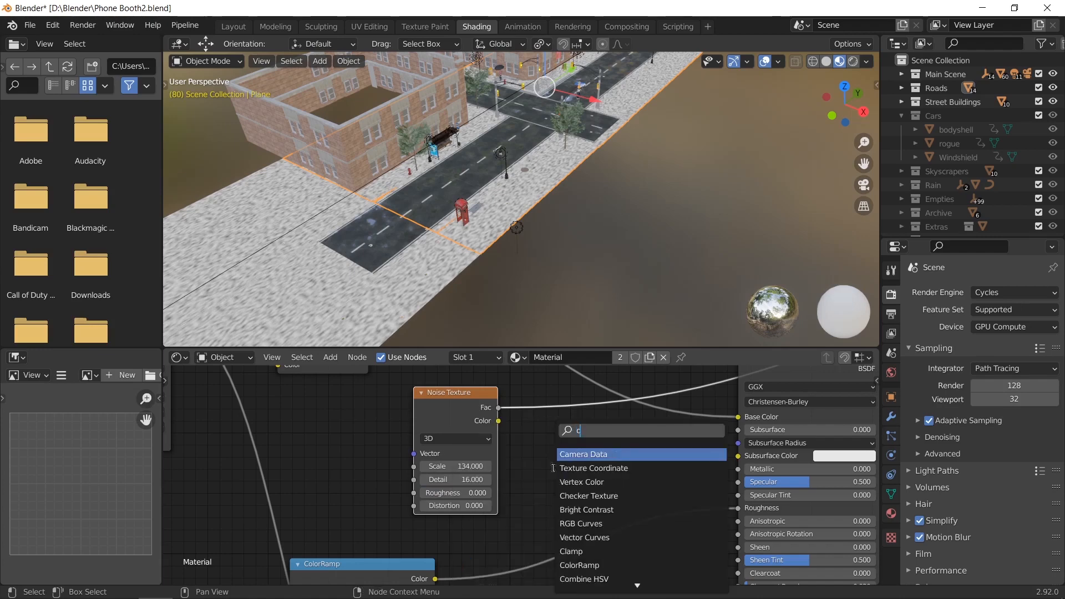
pyautogui.write('olor')
pyautogui.click(577, 466)
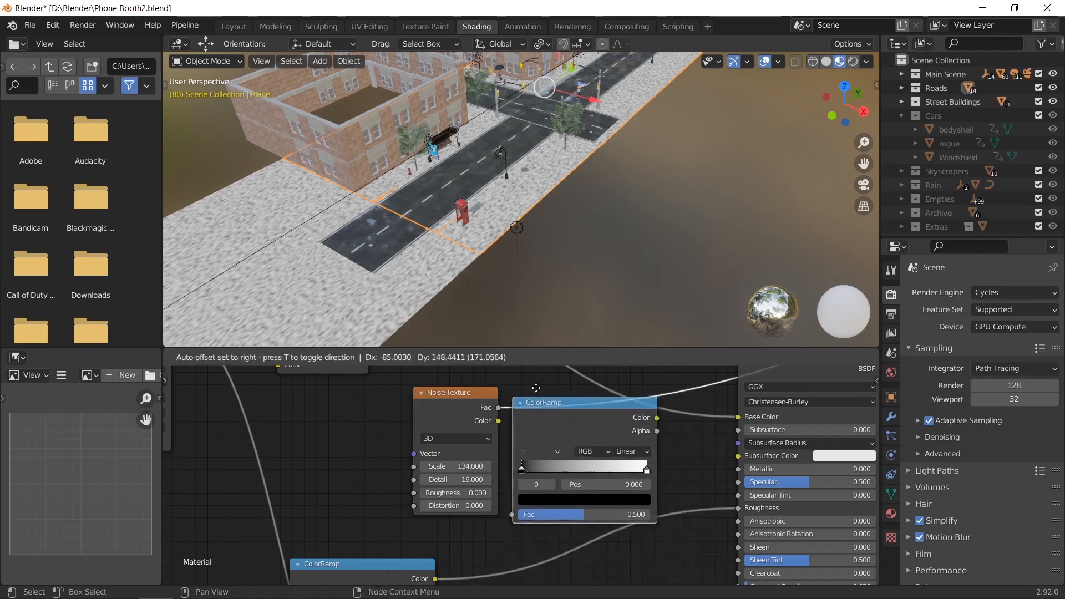
pyautogui.click(527, 443)
pyautogui.scroll(-1, 547, 450)
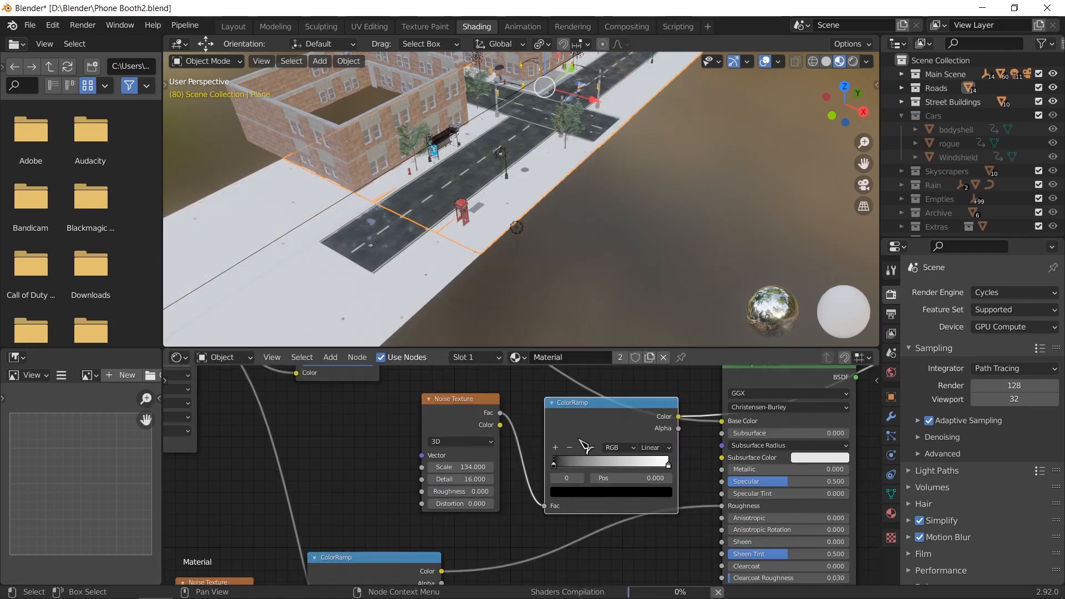
pyautogui.moveTo(579, 439); pyautogui.dragTo(507, 437, button='middle')
pyautogui.moveTo(501, 425); pyautogui.dragTo(461, 426)
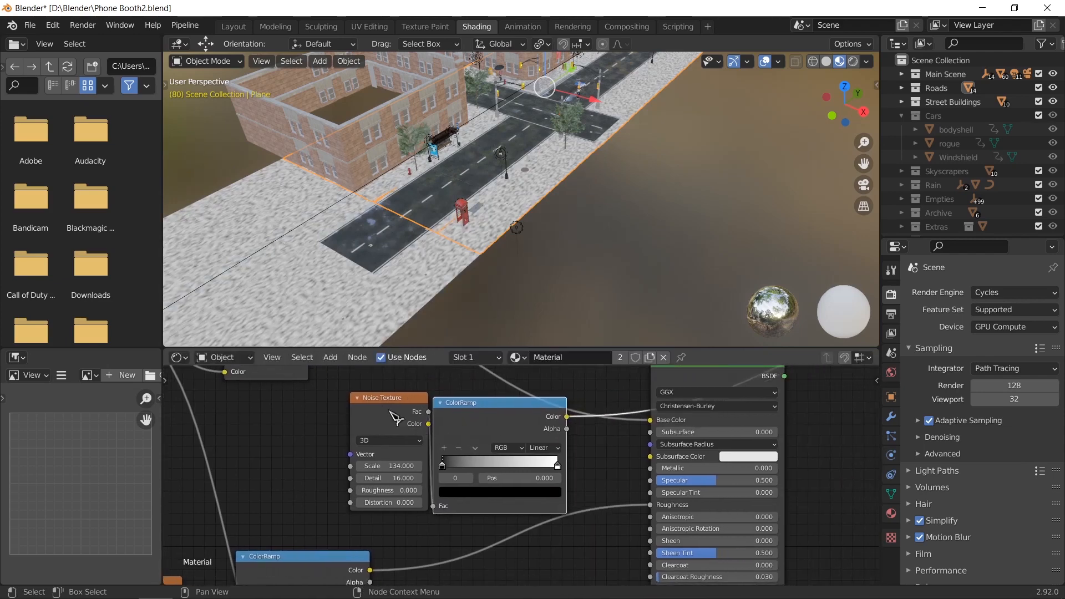
pyautogui.moveTo(390, 411); pyautogui.dragTo(314, 411)
pyautogui.moveTo(492, 427); pyautogui.dragTo(448, 422)
# Set the Noise Texture's detail and roughness to 0
pyautogui.scroll(6, 483, 219)
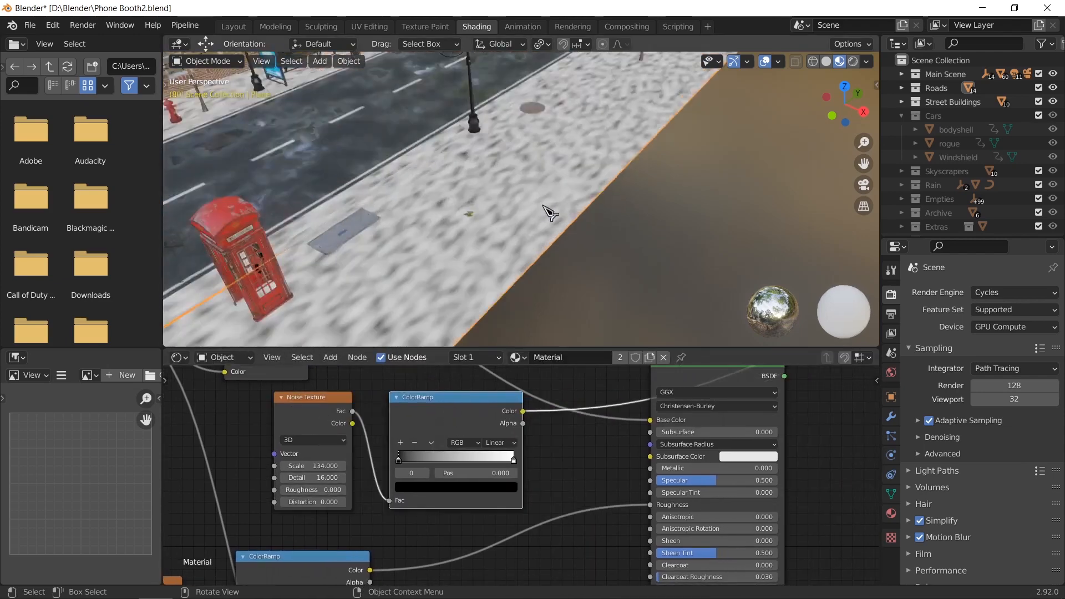
pyautogui.scroll(3, 549, 212)
pyautogui.scroll(3, 372, 488)
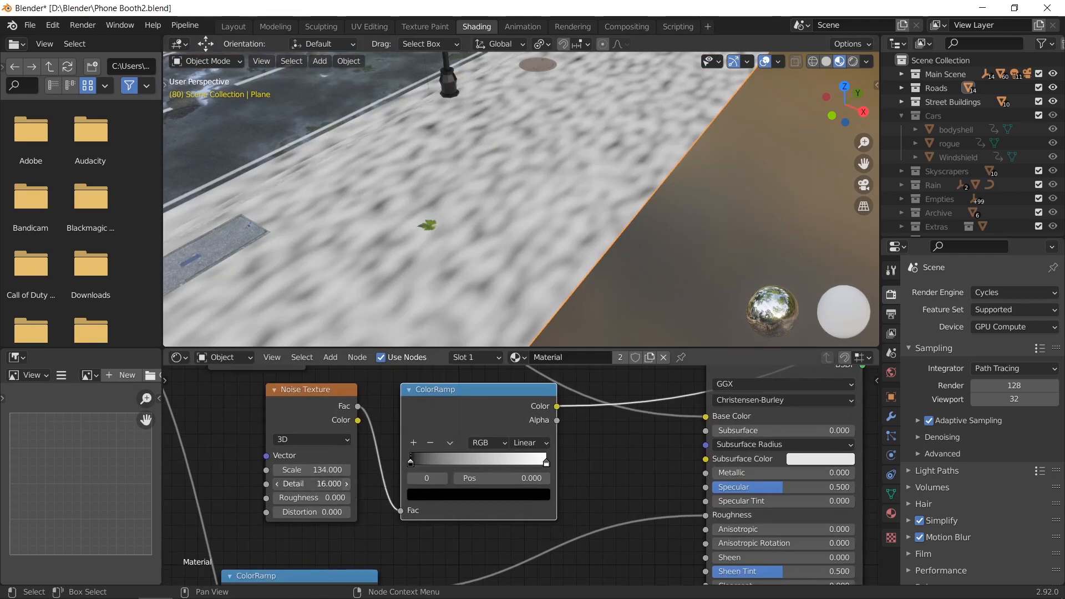
pyautogui.moveTo(335, 485); pyautogui.dragTo(261, 485)
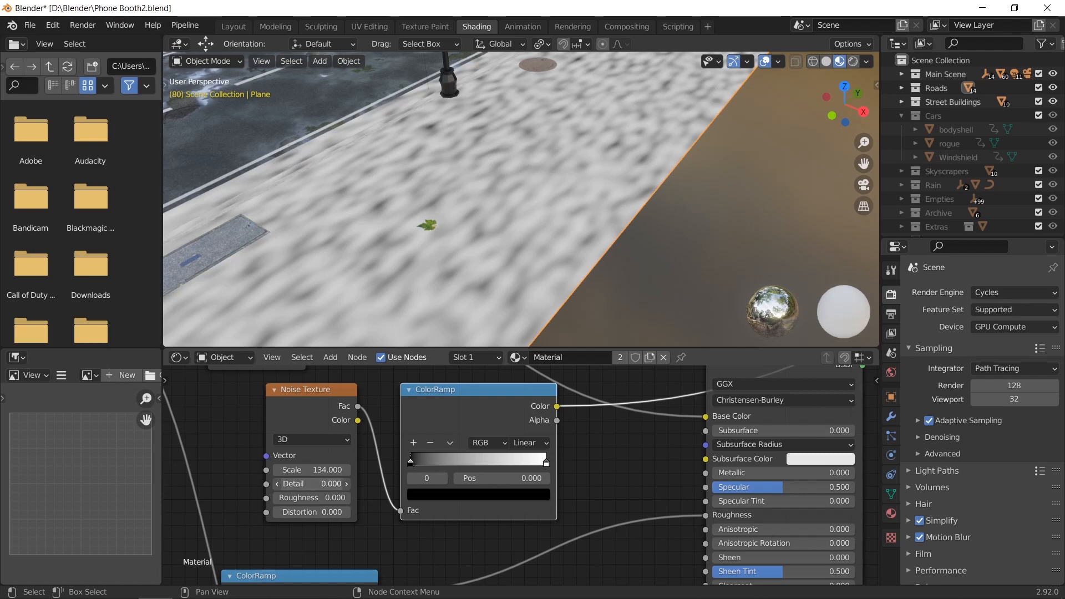
pyautogui.moveTo(333, 494); pyautogui.dragTo(289, 497)
# Cycle the preview through the ColorRamp's Alpha output back to Color, and set the Noise Texture's scale to 67.1
pyautogui.keyDown('ctrl'); pyautogui.keyDown('shift'); pyautogui.click(456, 414); pyautogui.keyUp('shift'); pyautogui.keyUp('ctrl')
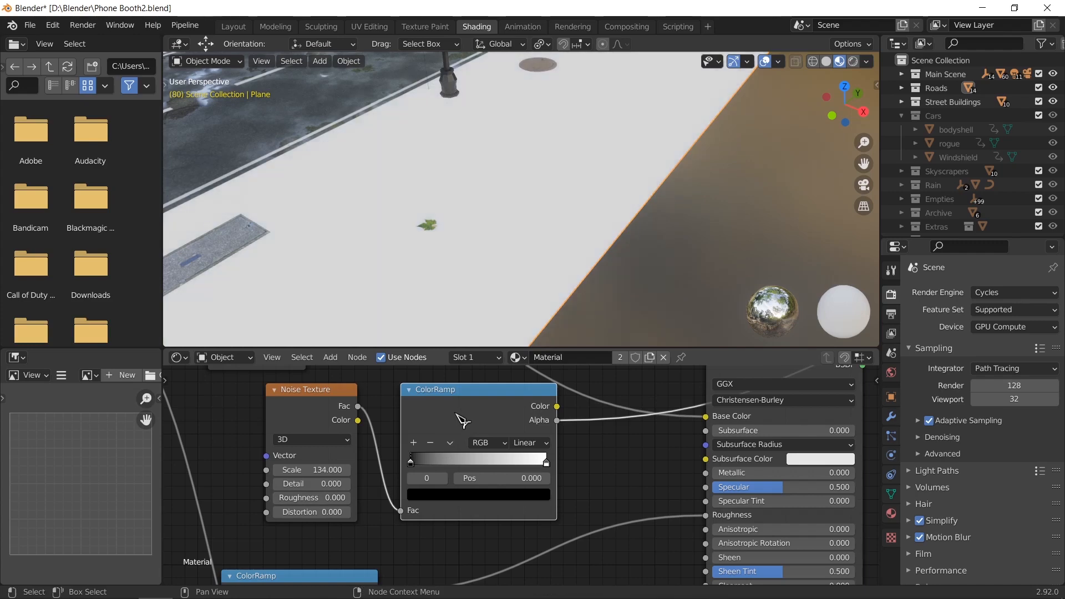
pyautogui.scroll(-2, 522, 439)
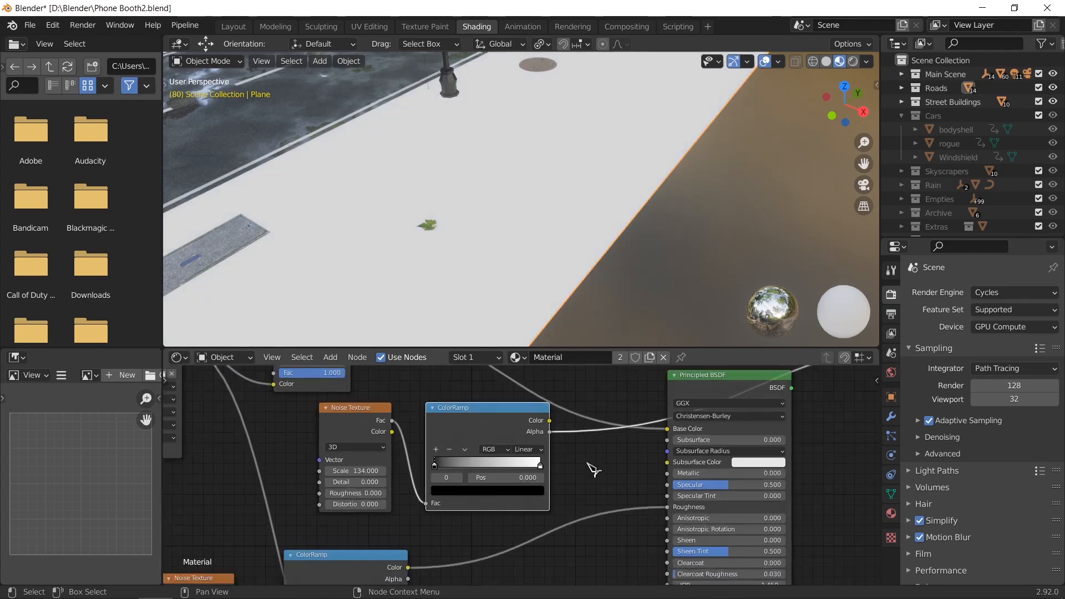
pyautogui.keyDown('ctrl'); pyautogui.keyDown('shift'); pyautogui.click(495, 435); pyautogui.keyUp('shift'); pyautogui.keyUp('ctrl')
pyautogui.moveTo(462, 425); pyautogui.dragTo(516, 448, button='middle')
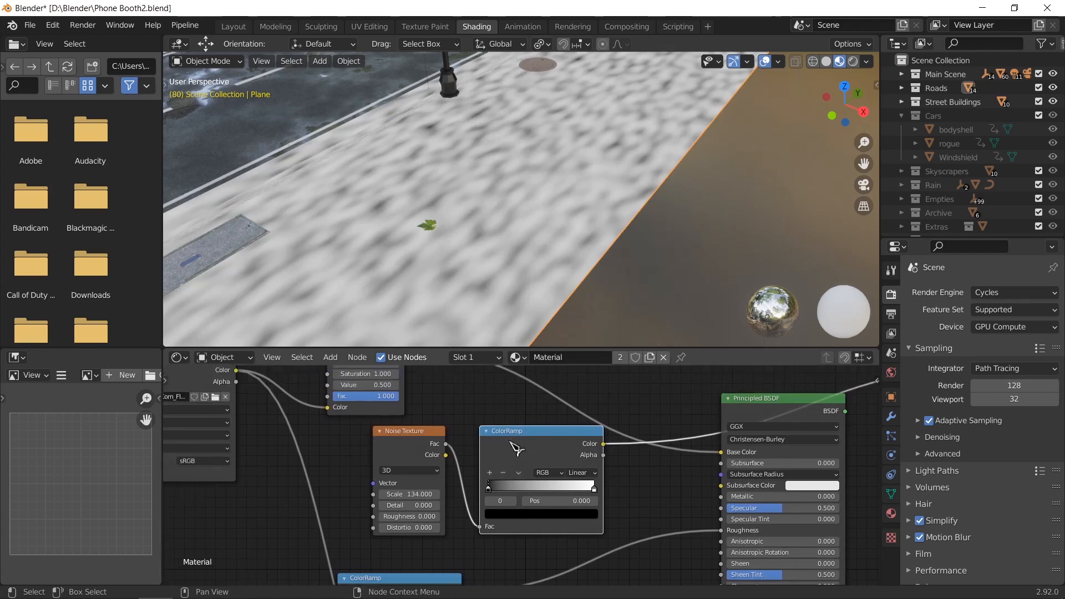
pyautogui.scroll(1, 513, 455)
pyautogui.moveTo(397, 497); pyautogui.dragTo(353, 497)
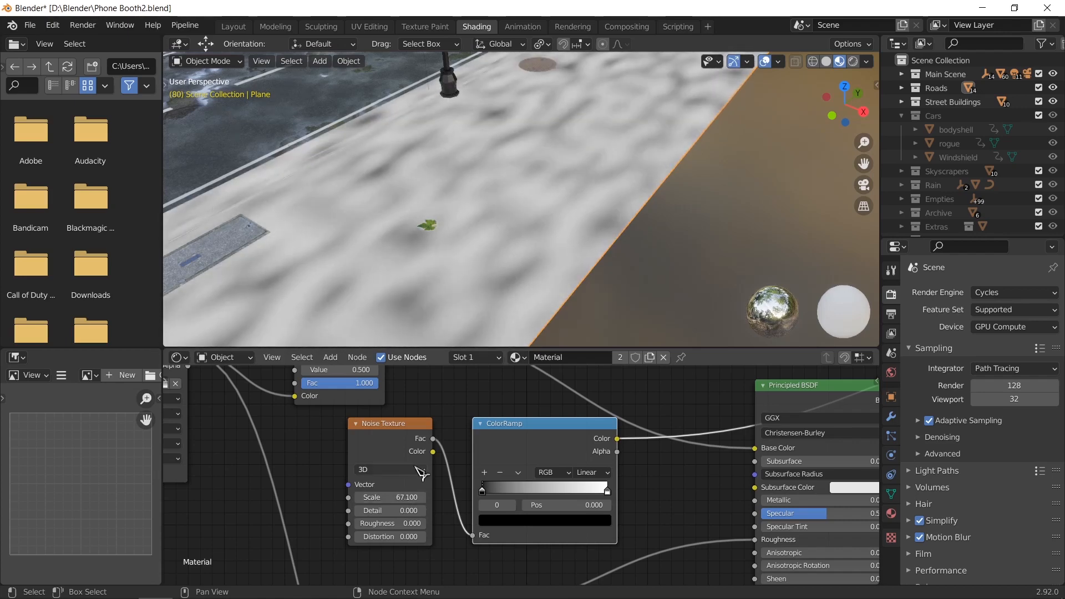
# Add Mapping and Texture Coordinate nodes to the Noise Texture, and feed the UV output into the Mapping vector
pyautogui.click(386, 454)
pyautogui.hotkey('ctrl', 't')
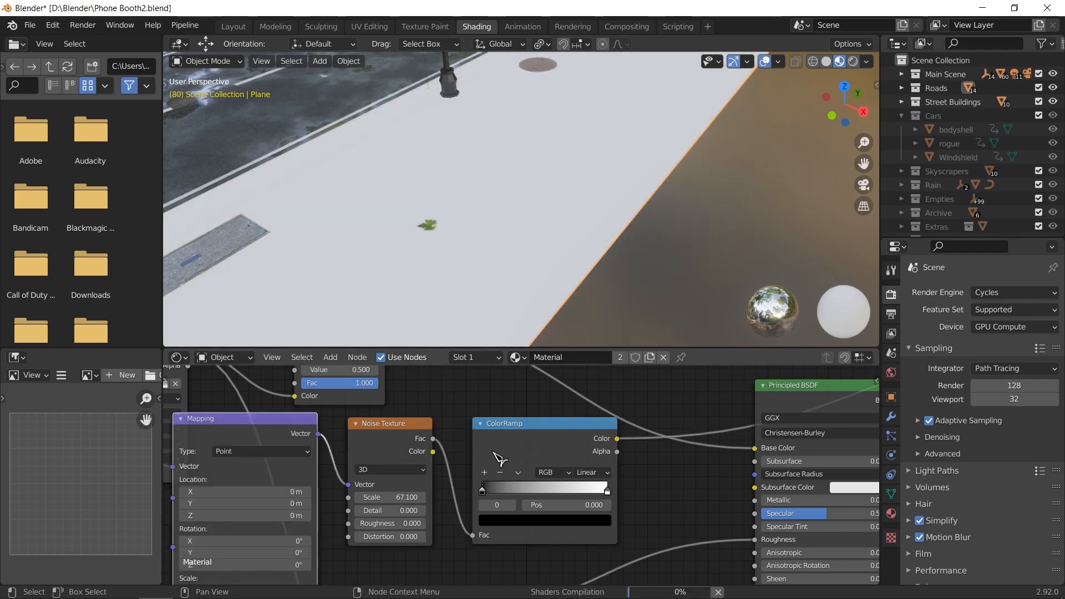
pyautogui.moveTo(399, 469); pyautogui.dragTo(593, 412, button='middle')
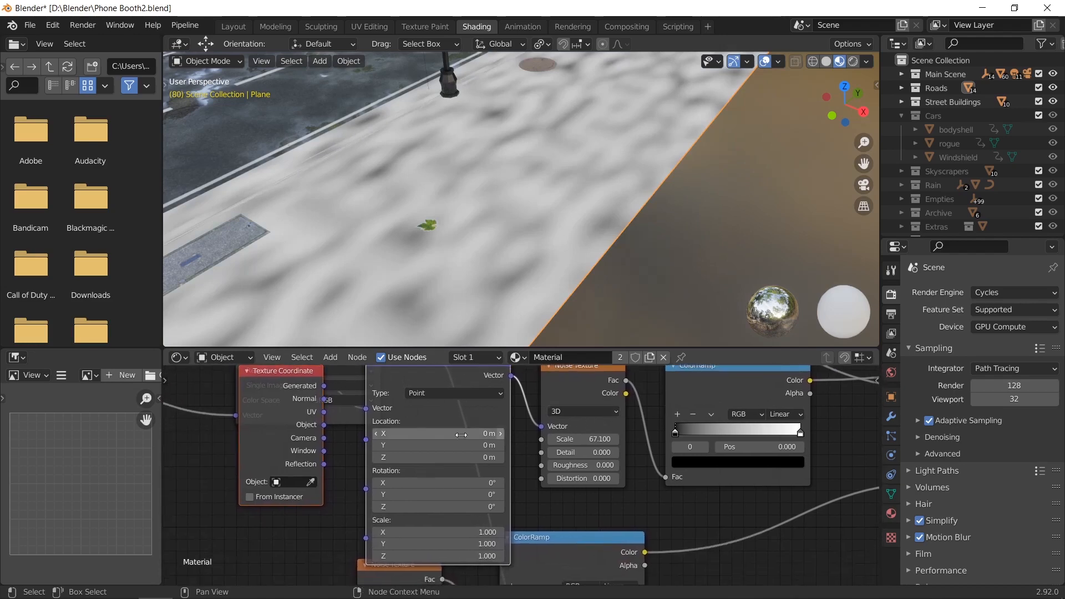
pyautogui.keyDown('shift'); pyautogui.moveTo(407, 431); pyautogui.dragTo(413, 473, button='middle'); pyautogui.keyUp('shift')
pyautogui.moveTo(277, 436); pyautogui.dragTo(362, 530)
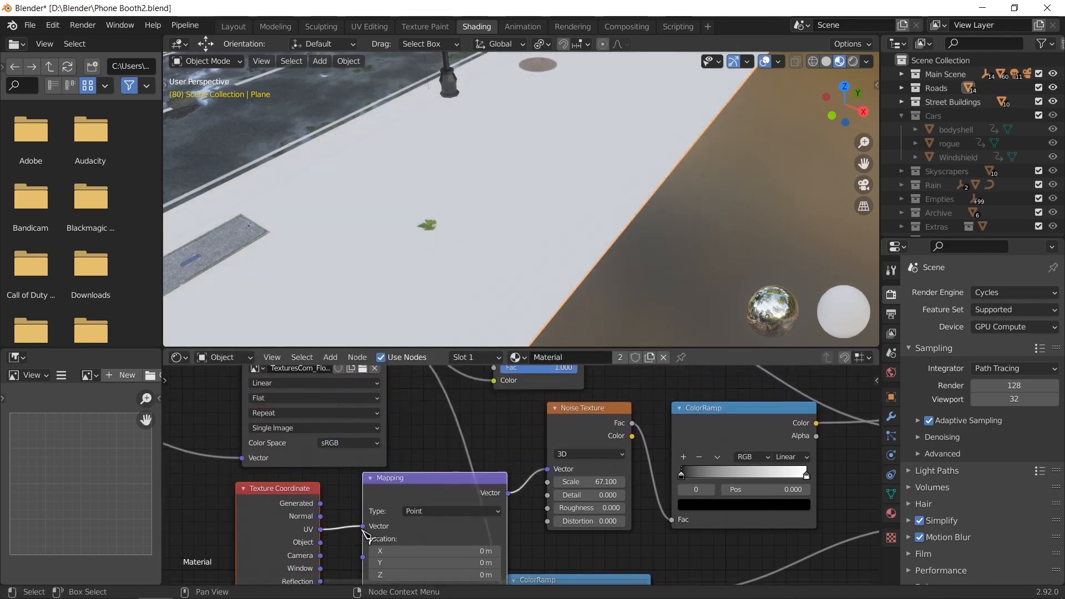
pyautogui.moveTo(588, 521); pyautogui.dragTo(543, 497, button='middle')
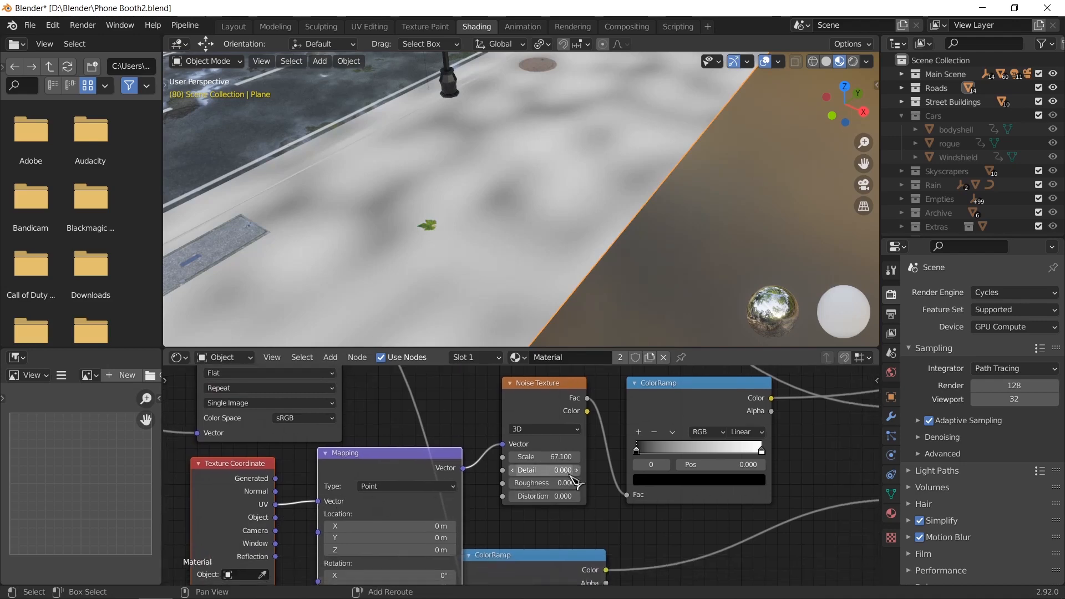
# Set the Noise Texture's scale to 313.3 and its distortion to 0
pyautogui.moveTo(546, 456); pyautogui.dragTo(489, 495)
pyautogui.click(557, 498)
pyautogui.write('0')
pyautogui.press('Return')
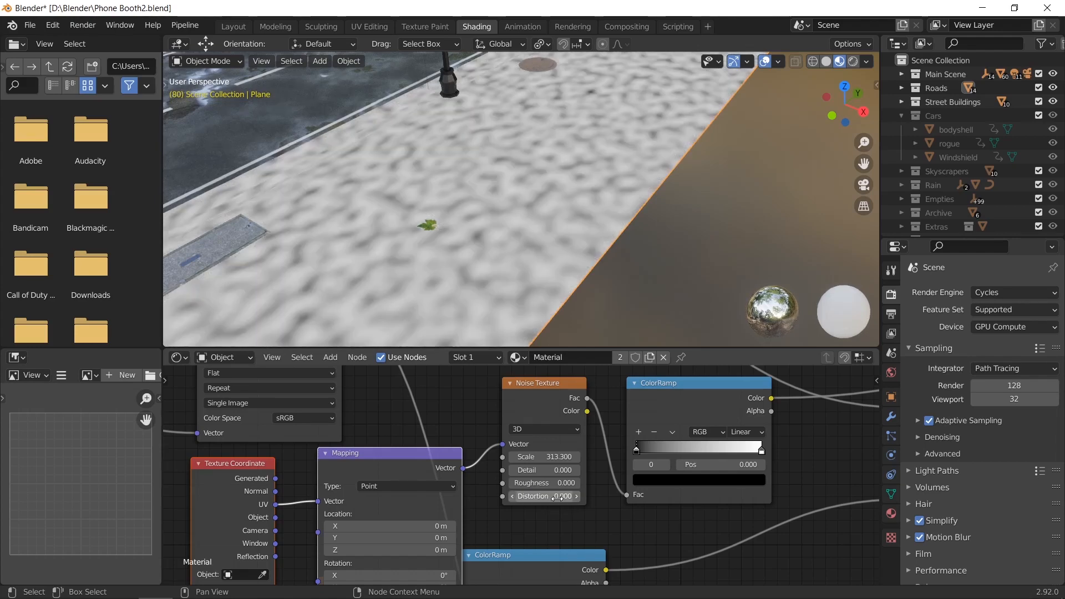
# Move the ColorRamp stops past each other, with white at about 0.254 and black at 0.272, for sharp white specks
pyautogui.moveTo(700, 500); pyautogui.dragTo(670, 498, button='middle')
pyautogui.moveTo(609, 453); pyautogui.dragTo(660, 455)
pyautogui.moveTo(730, 448); pyautogui.dragTo(637, 448)
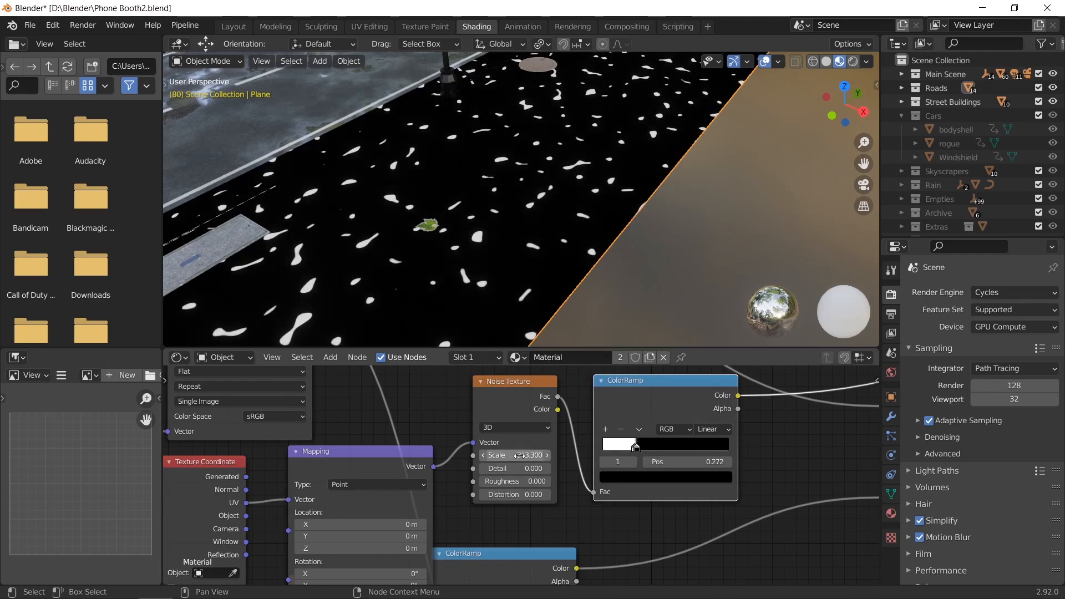
# Try Noise Texture scales of 50 and 2000, and settle on a scale of 1000
pyautogui.moveTo(509, 455); pyautogui.dragTo(876, 454)
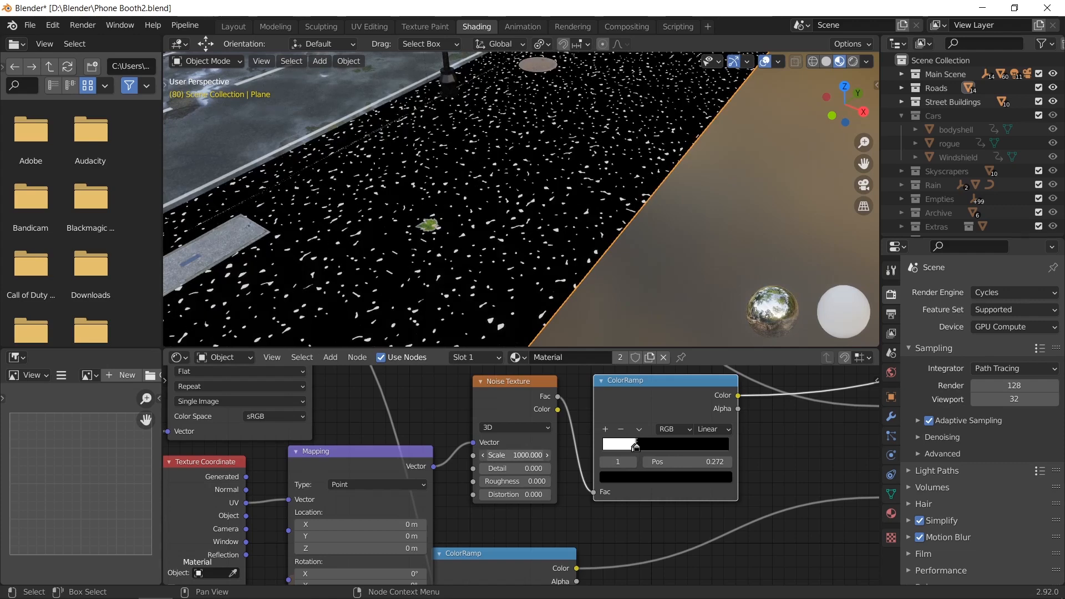
pyautogui.click(536, 456)
pyautogui.click(528, 456)
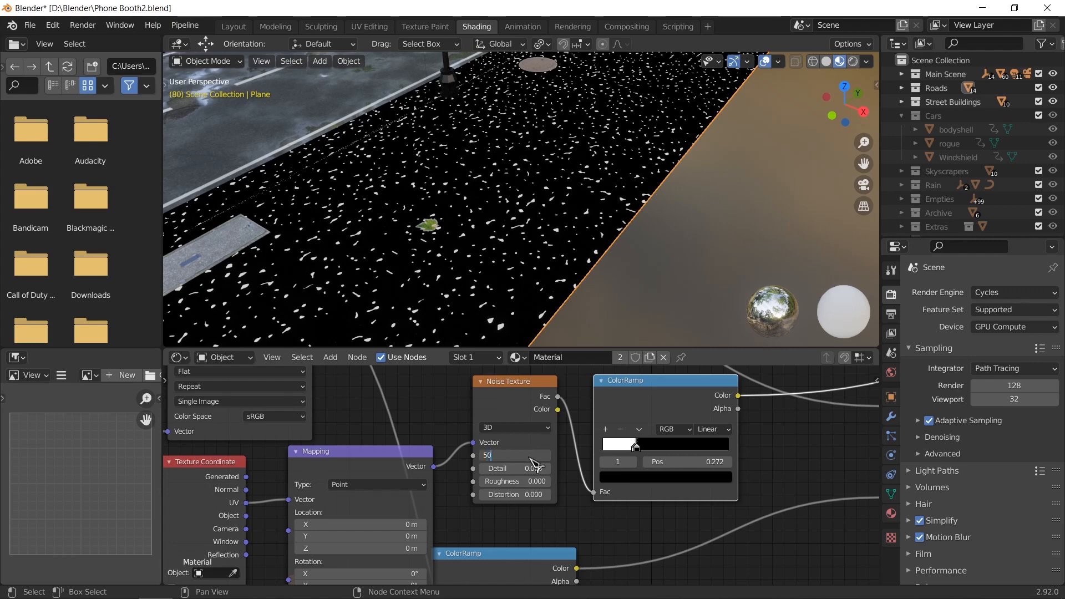
pyautogui.write('50')
pyautogui.press('Return')
pyautogui.click(528, 456)
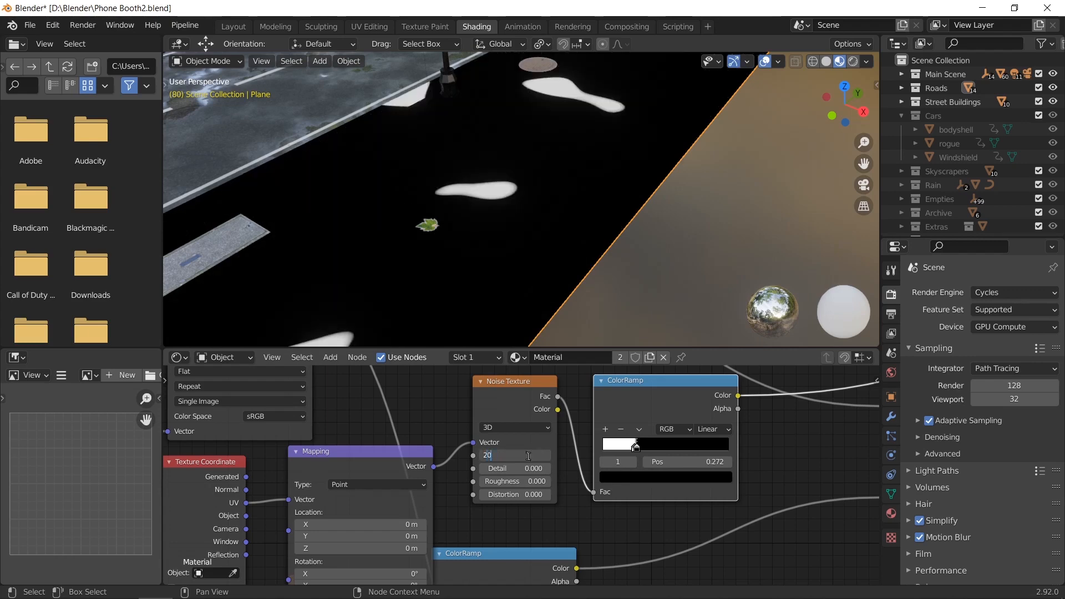
pyautogui.press('Return')
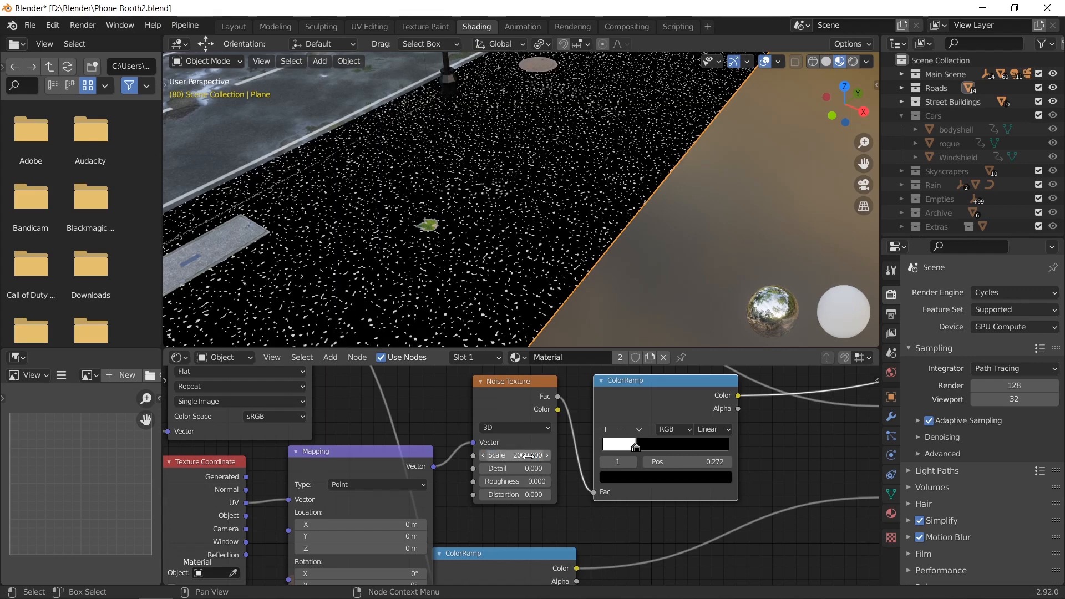
pyautogui.click(528, 456)
pyautogui.press('Return')
# Move the ColorRamp's black stop to 0.252, before the white stop, to turn the pattern into black specks on white
pyautogui.scroll(-5, 476, 277)
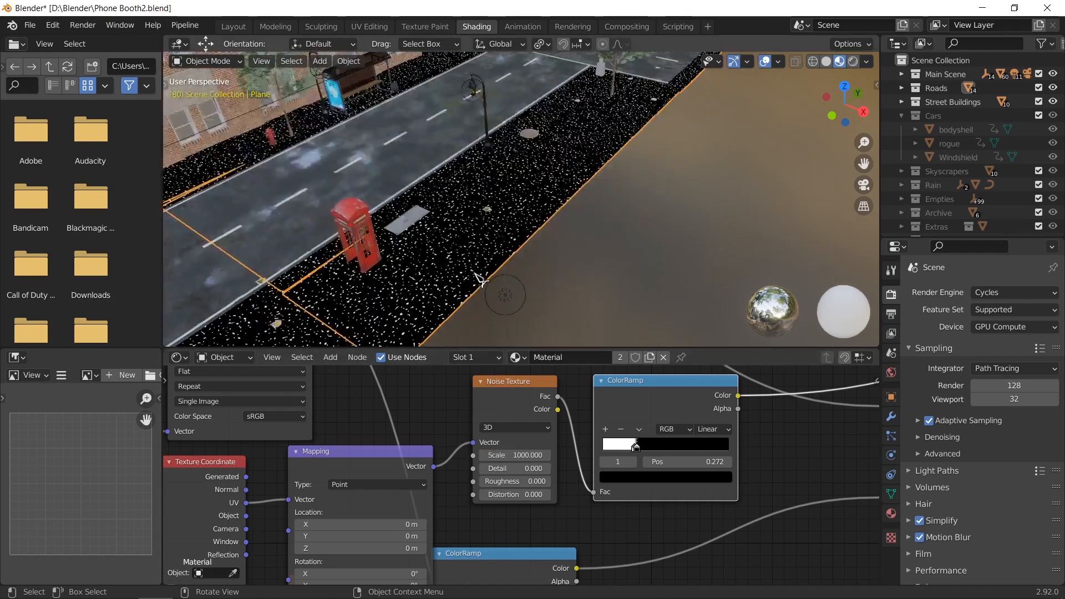
pyautogui.moveTo(476, 277); pyautogui.dragTo(517, 242, button='middle')
pyautogui.scroll(8, 482, 257)
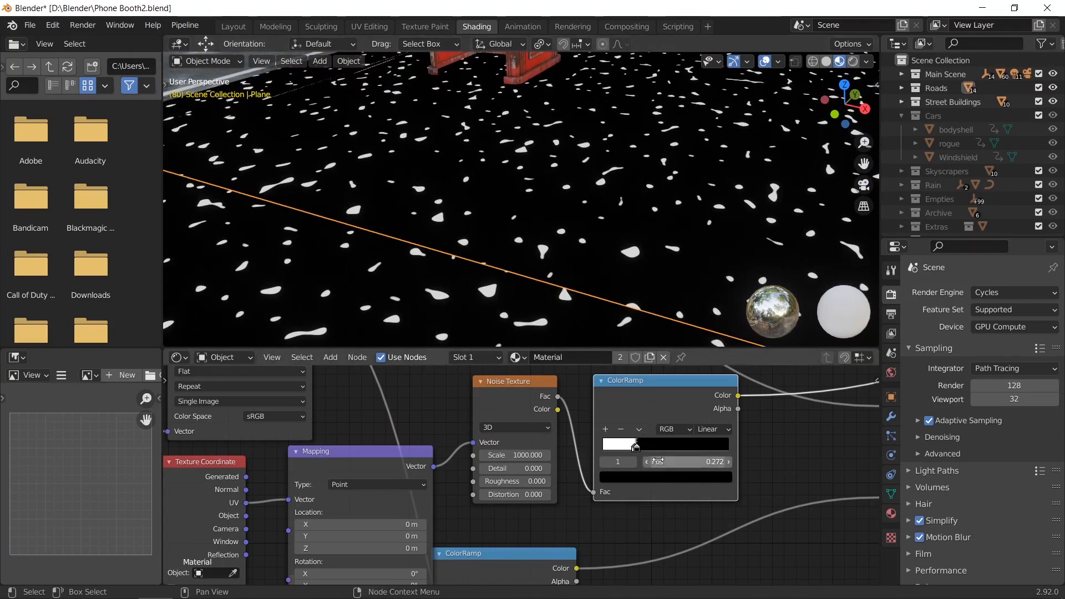
pyautogui.click(635, 446)
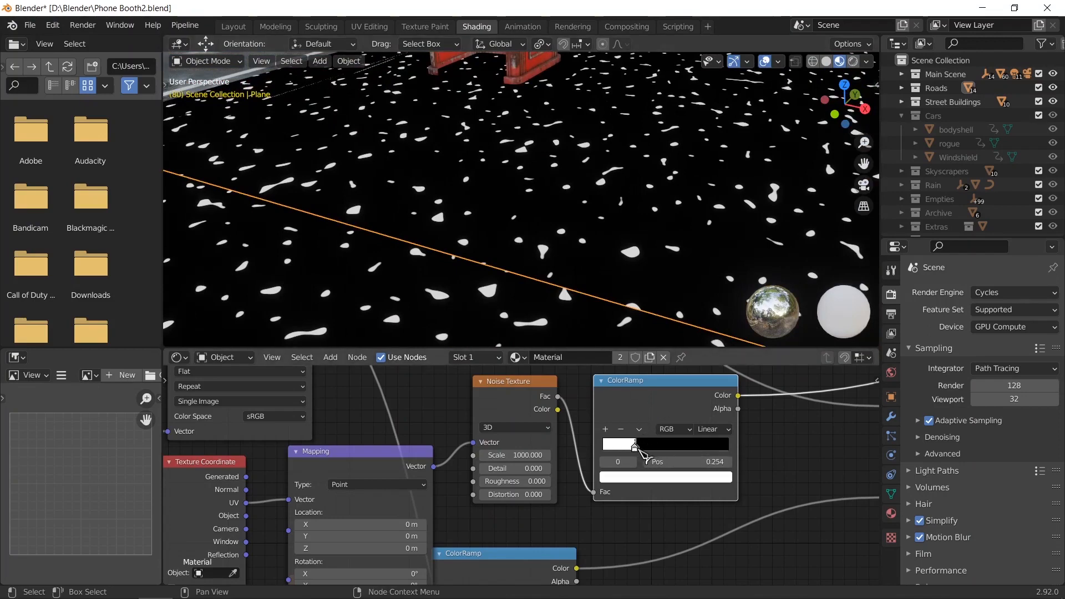
pyautogui.click(639, 447)
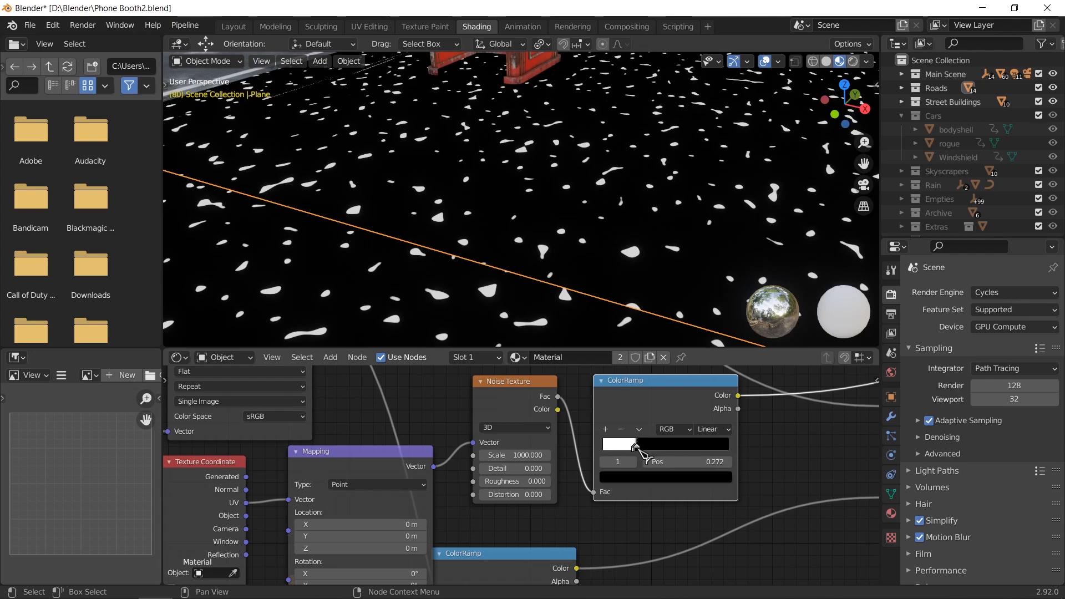
pyautogui.moveTo(656, 463); pyautogui.dragTo(645, 462)
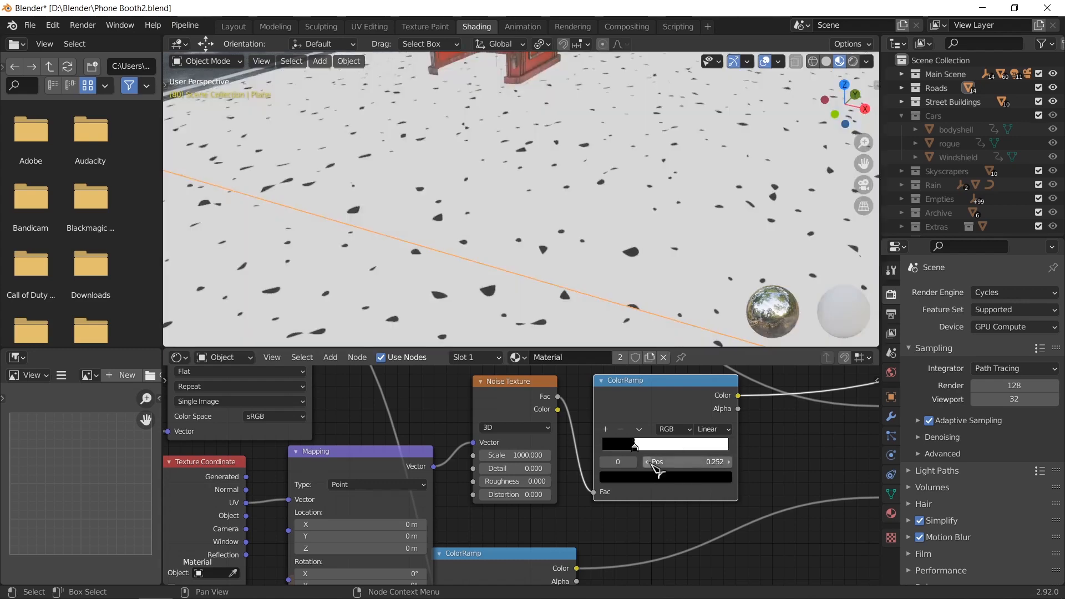
# Set the ColorRamp's black stop position to 0.262, after the white stop, to get white specks on black
pyautogui.click(729, 463)
pyautogui.scroll(-6, 571, 250)
pyautogui.click(629, 259)
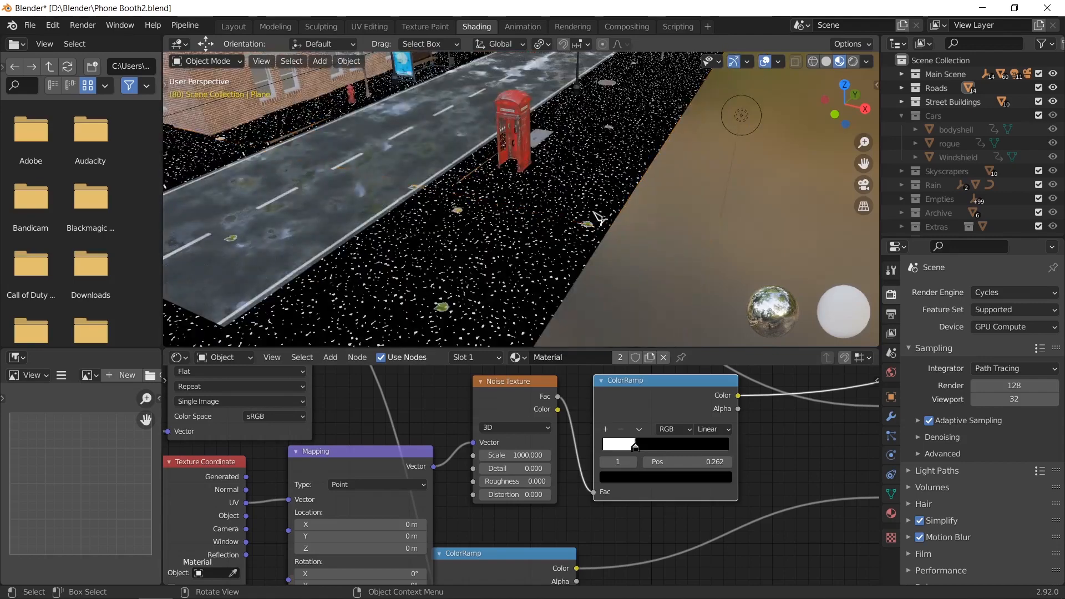
pyautogui.moveTo(593, 212); pyautogui.dragTo(577, 229, button='middle')
pyautogui.scroll(8, 583, 234)
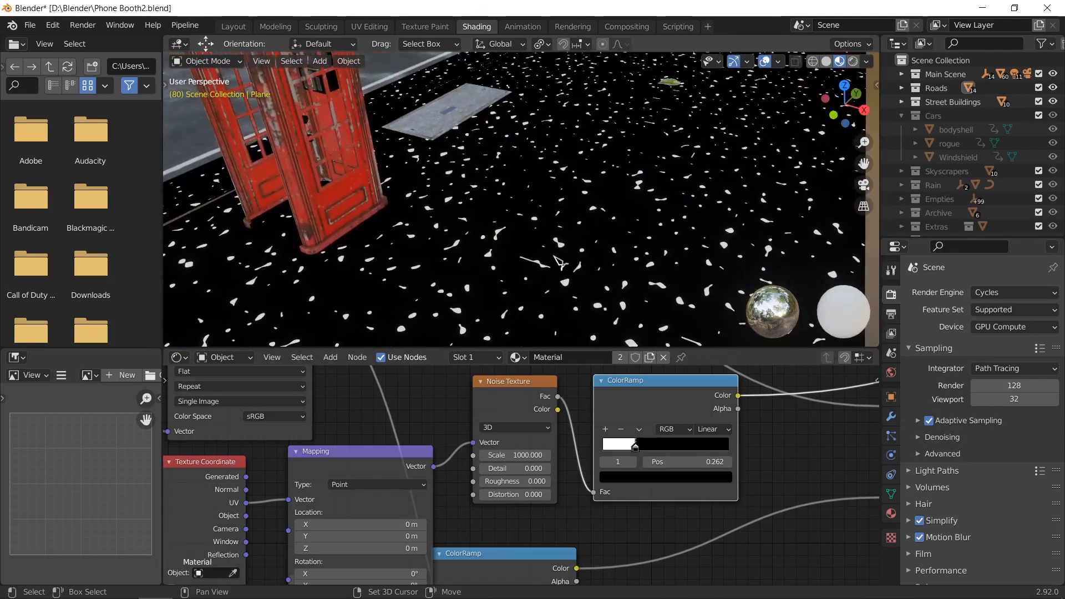
# Add a MixRGB node between the Hue Saturation Value node and the Principled BSDF
pyautogui.moveTo(659, 427); pyautogui.dragTo(526, 456, button='middle')
pyautogui.scroll(-3, 625, 445)
pyautogui.moveTo(618, 408); pyautogui.dragTo(603, 481, button='middle')
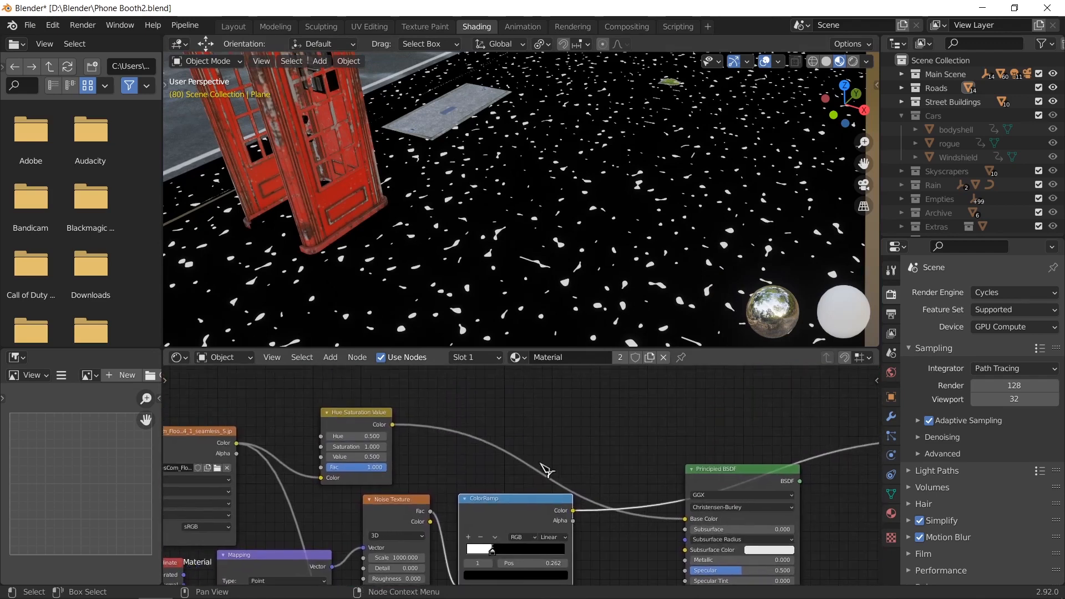
pyautogui.hotkey('shift', 'a')
pyautogui.click(539, 461)
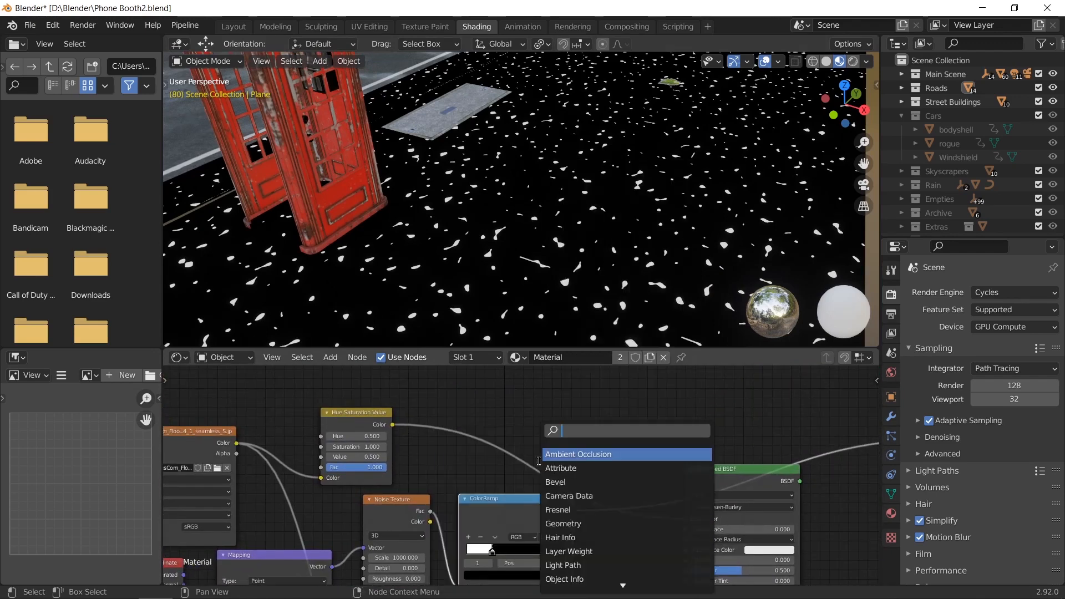
pyautogui.write('mi')
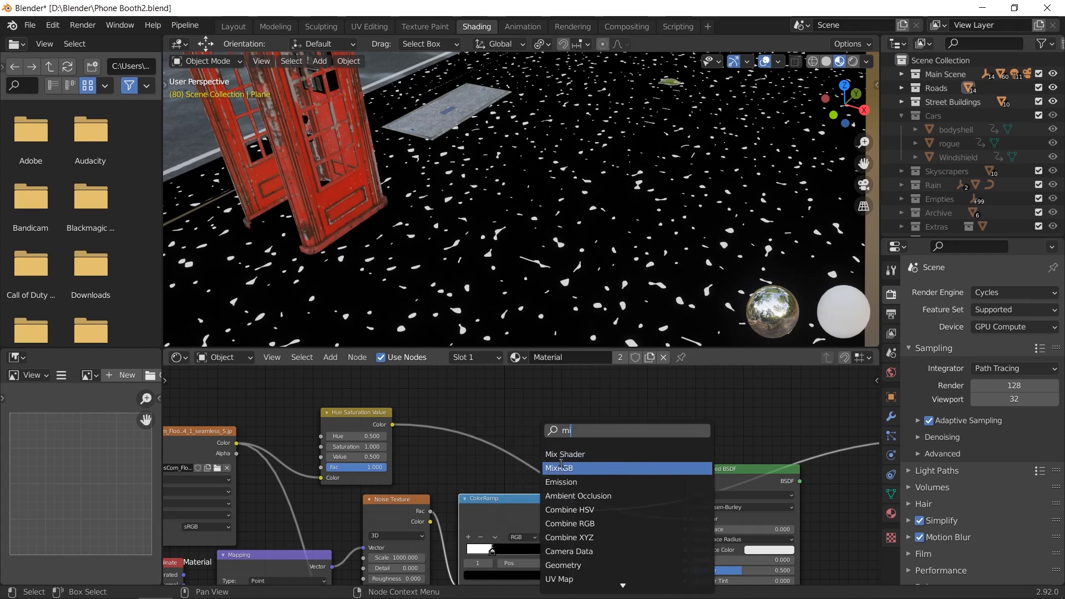
pyautogui.click(566, 460)
pyautogui.click(620, 415)
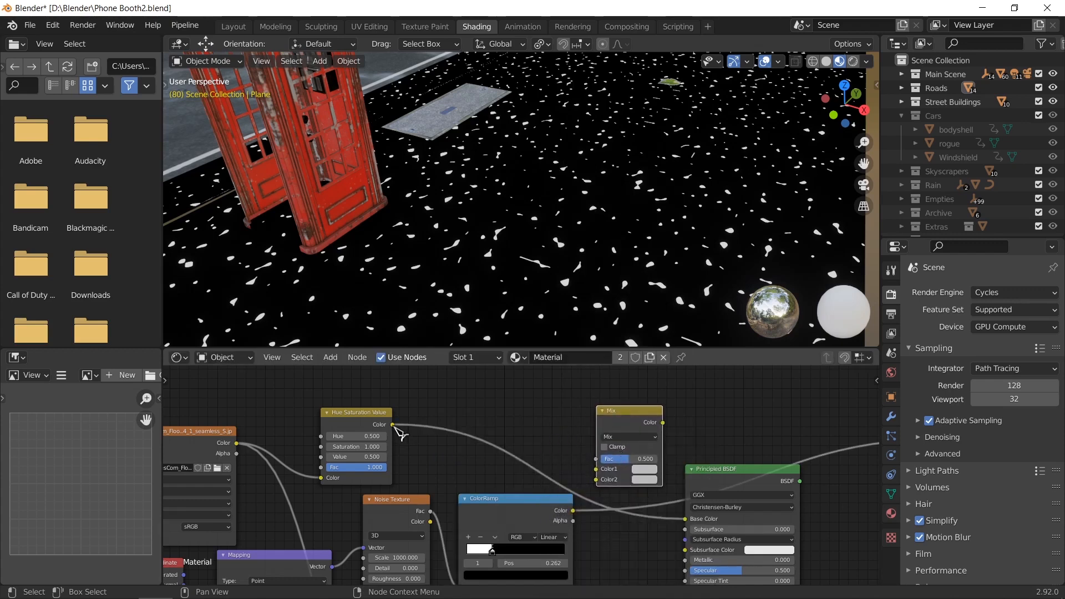
# Connect Hue Saturation Value to the Mix node's Color1 and the ColorRamp to Color2, and preview the mix on the sidewalk
pyautogui.moveTo(394, 426); pyautogui.dragTo(597, 470)
pyautogui.moveTo(574, 510); pyautogui.dragTo(598, 480)
pyautogui.moveTo(616, 423); pyautogui.dragTo(581, 416)
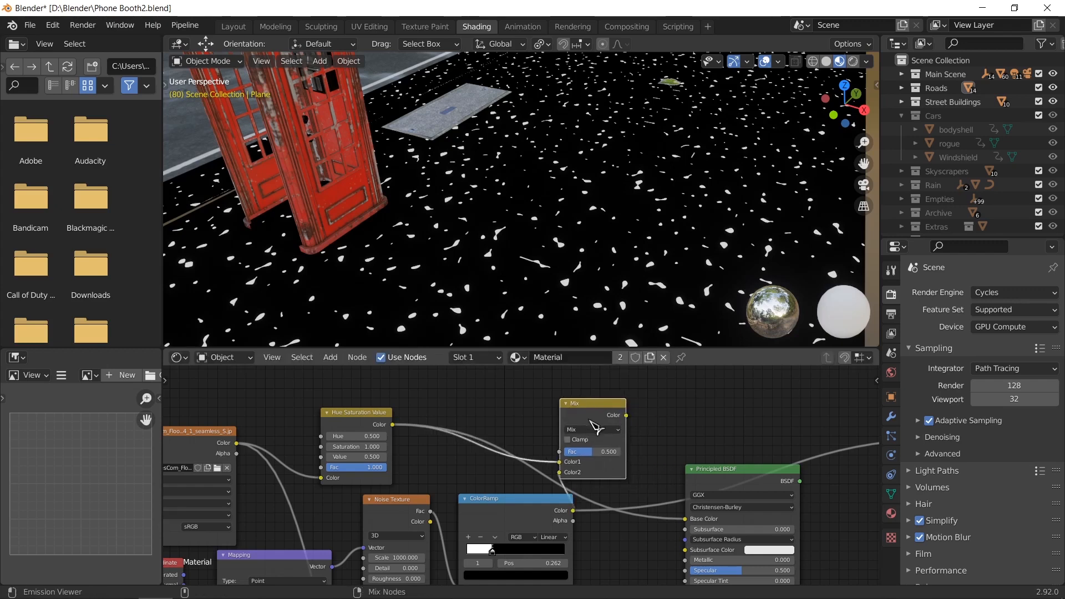
pyautogui.keyDown('ctrl'); pyautogui.keyDown('shift'); pyautogui.click(590, 421); pyautogui.keyUp('shift'); pyautogui.keyUp('ctrl')
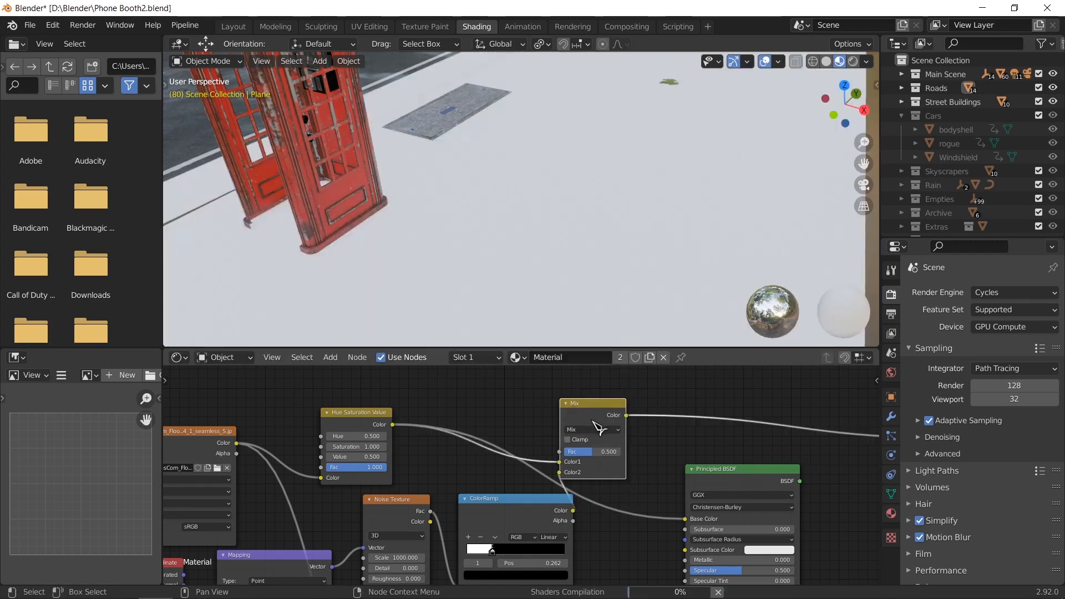
# Enable Clamp on the Mix node and set its blending mode to Add
pyautogui.click(619, 439)
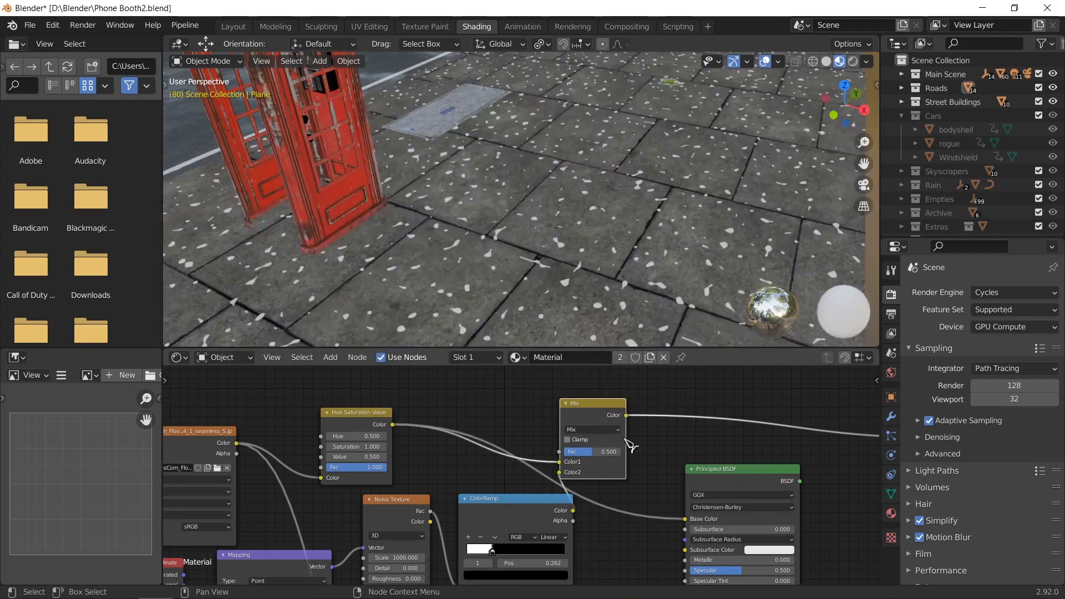
pyautogui.moveTo(597, 425); pyautogui.dragTo(619, 418)
pyautogui.click(614, 423)
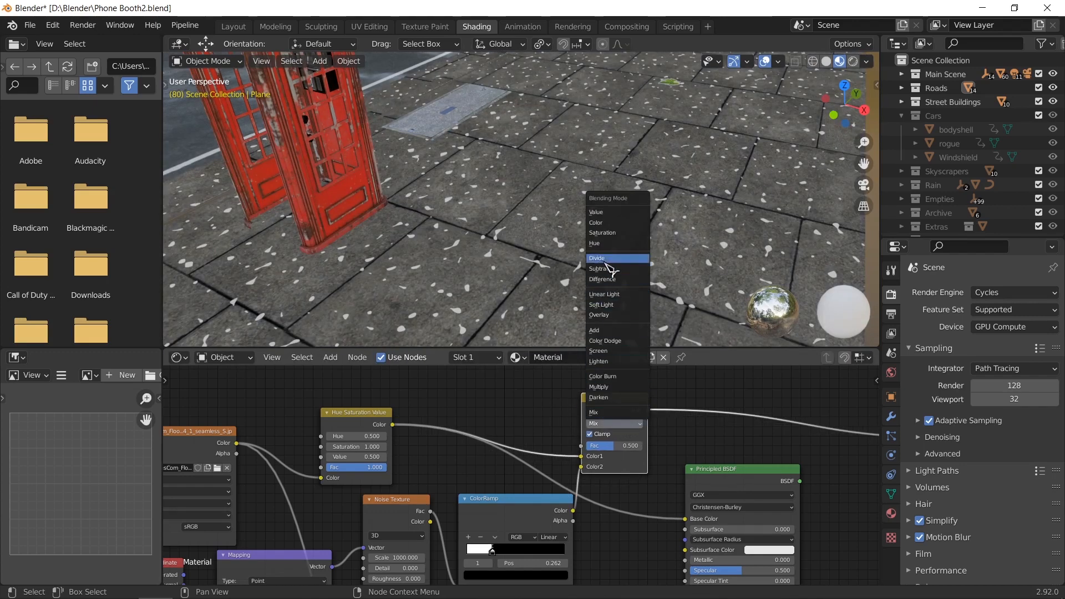
pyautogui.click(609, 330)
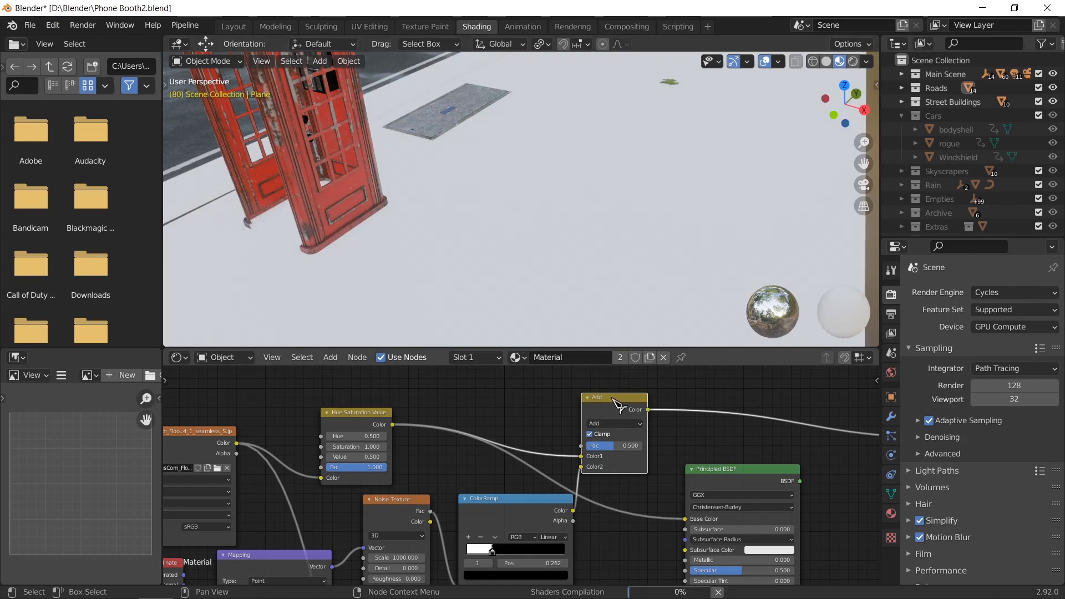
# Switch the blending mode to Mix and back to Add, and compare the specks up close and from farther away
pyautogui.click(624, 422)
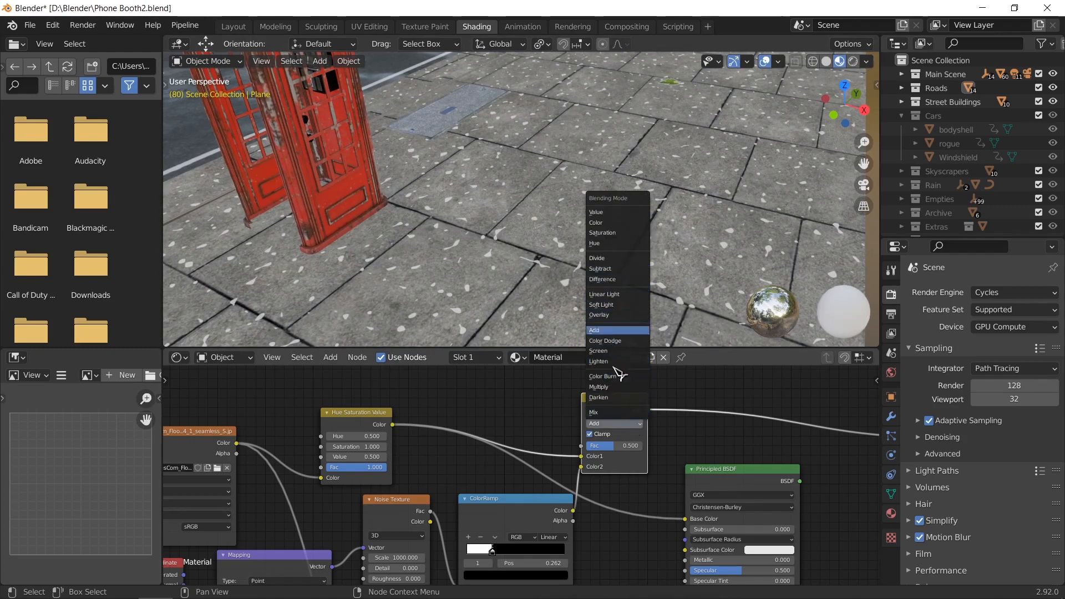
pyautogui.click(613, 413)
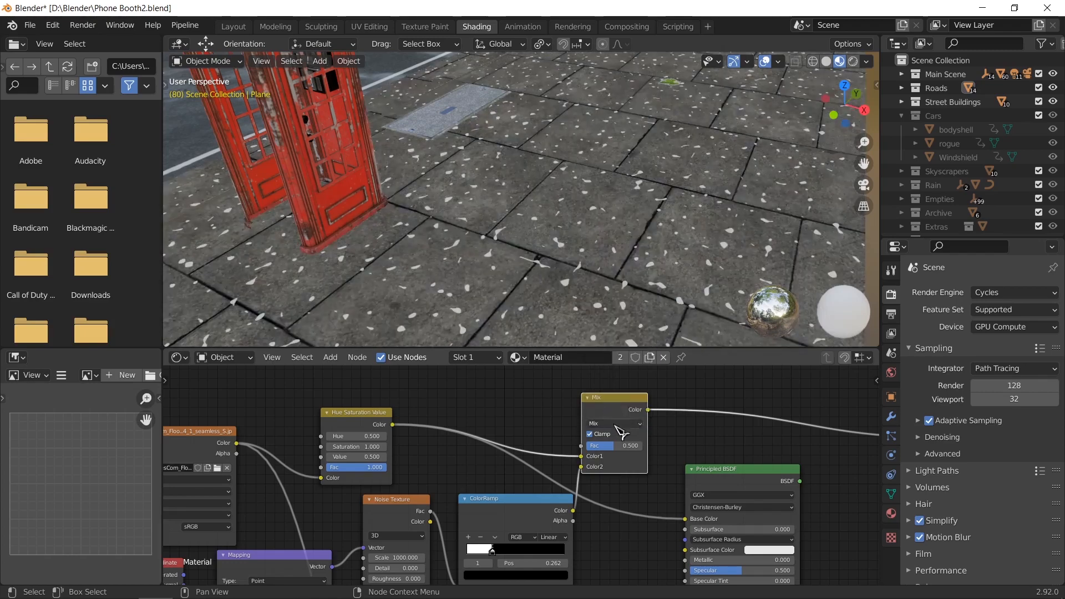
pyautogui.click(618, 424)
pyautogui.click(598, 257)
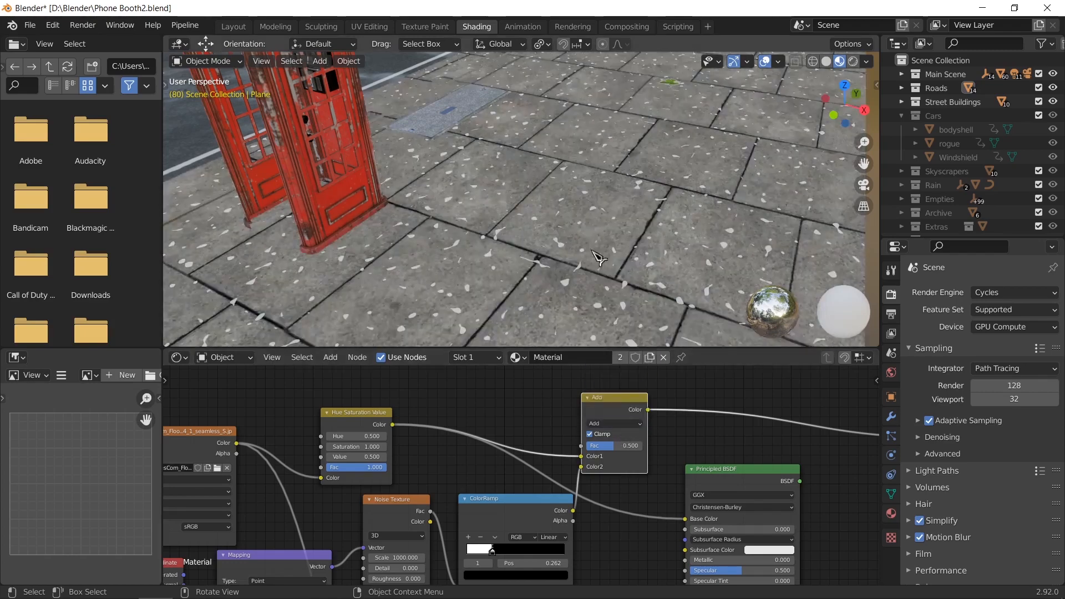
pyautogui.scroll(-5, 598, 256)
pyautogui.scroll(-3, 524, 215)
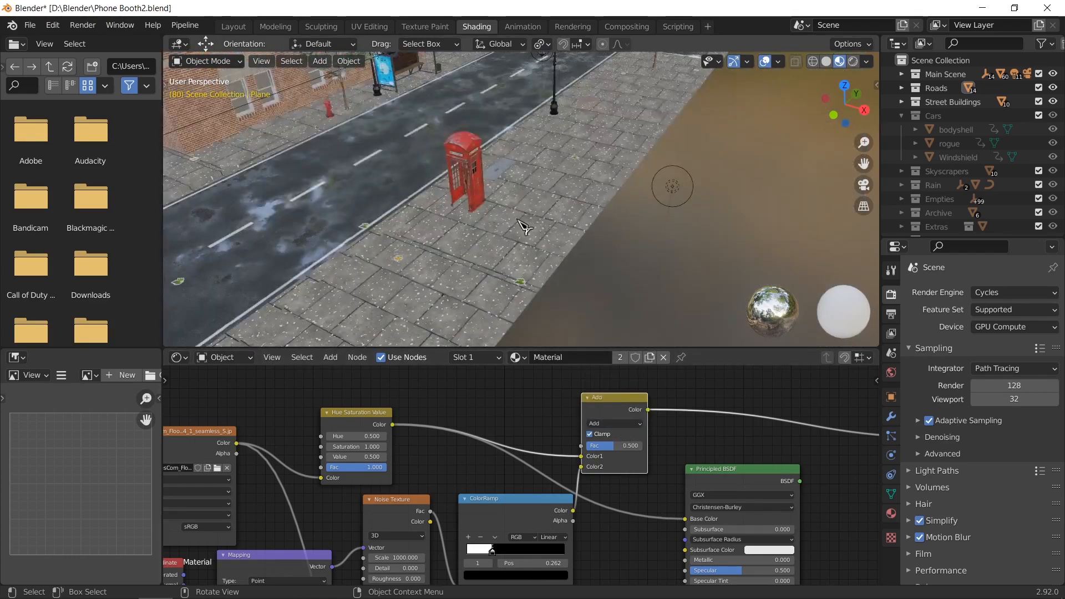
pyautogui.scroll(3, 527, 233)
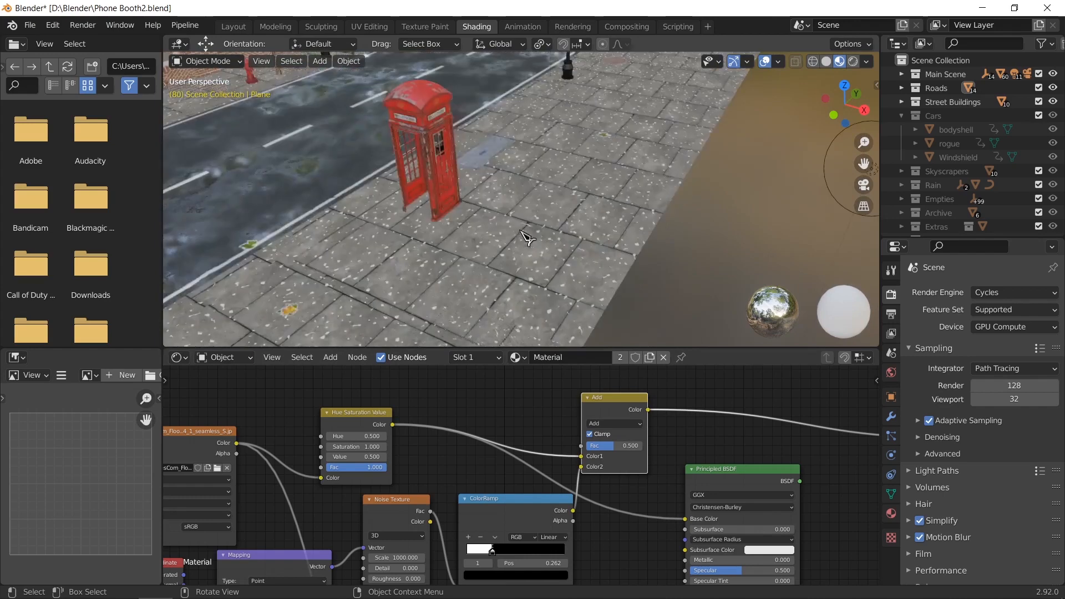
# Preview the plain Hue Saturation Value output, return to the Add node's preview and compare its Mix and Add modes again
pyautogui.keyDown('ctrl'); pyautogui.keyDown('shift'); pyautogui.click(360, 427); pyautogui.keyUp('shift'); pyautogui.keyUp('ctrl')
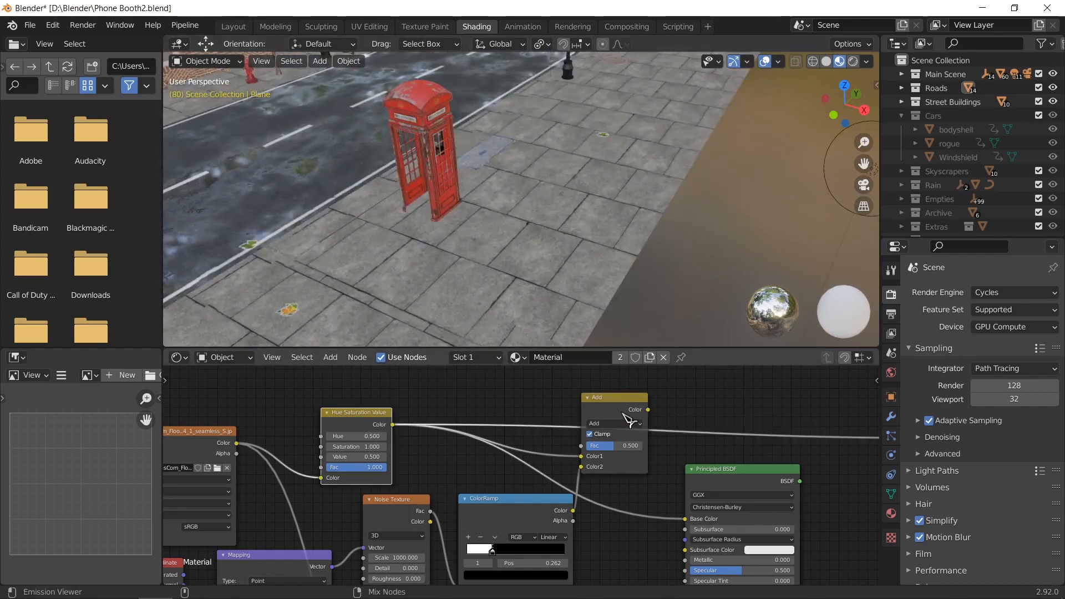
pyautogui.keyDown('ctrl'); pyautogui.keyDown('shift'); pyautogui.click(627, 420); pyautogui.keyUp('shift'); pyautogui.keyUp('ctrl')
pyautogui.click(630, 424)
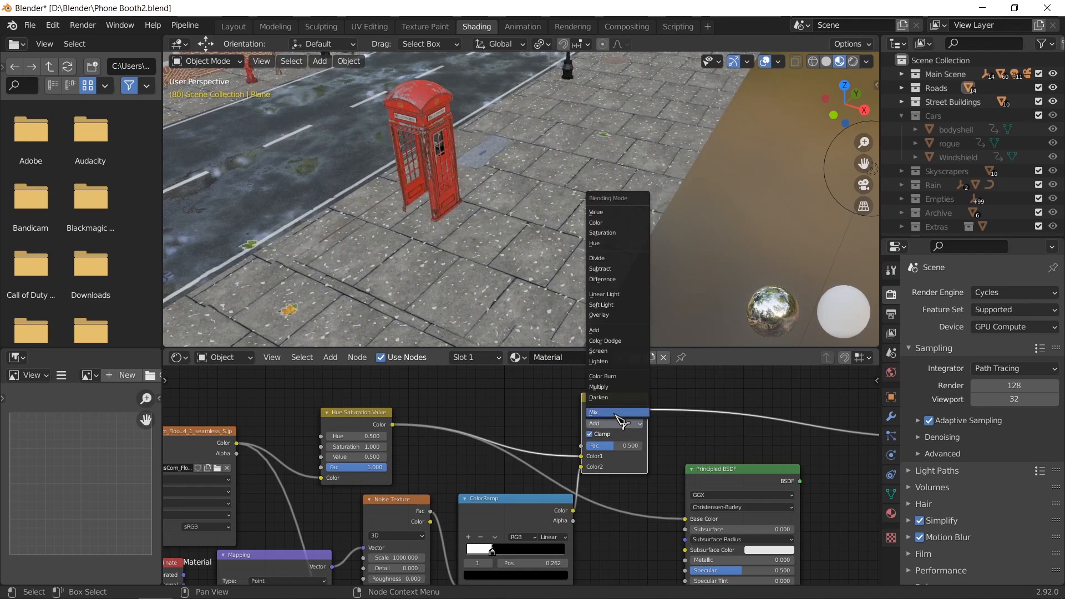
pyautogui.click(620, 413)
pyautogui.click(628, 425)
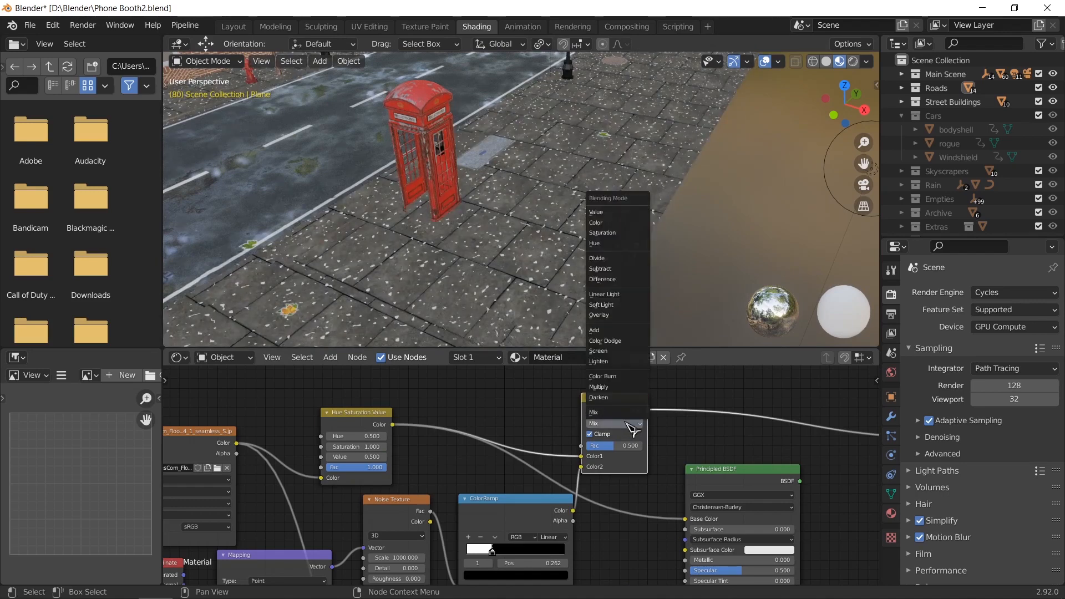
pyautogui.click(602, 330)
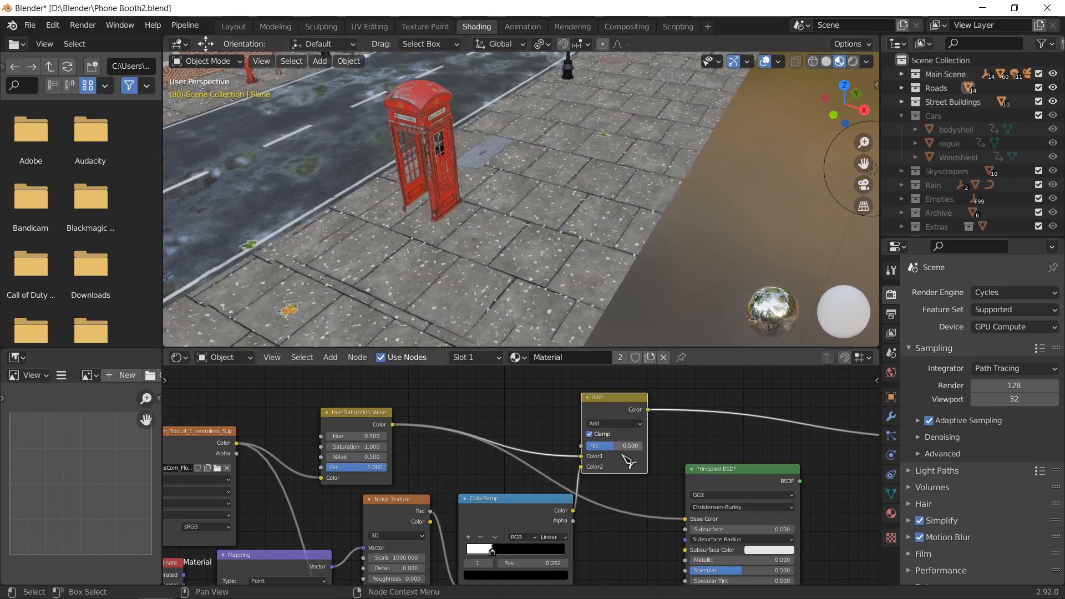
# Set the Add node's factor to 1.000
pyautogui.scroll(1, 630, 468)
pyautogui.moveTo(622, 442); pyautogui.dragTo(593, 442)
pyautogui.scroll(5, 568, 285)
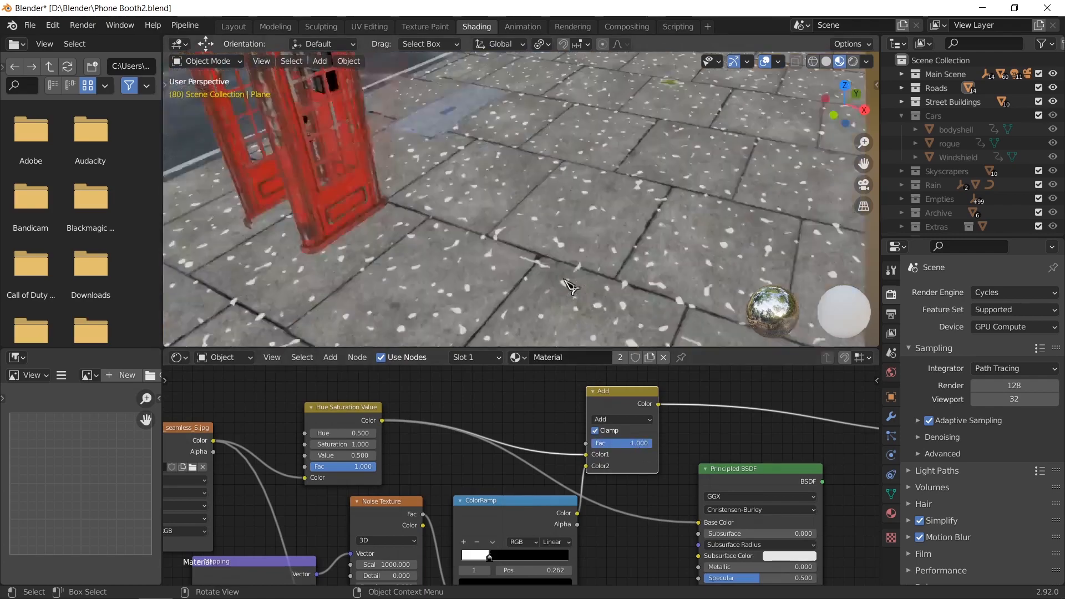
pyautogui.moveTo(642, 447); pyautogui.dragTo(591, 443)
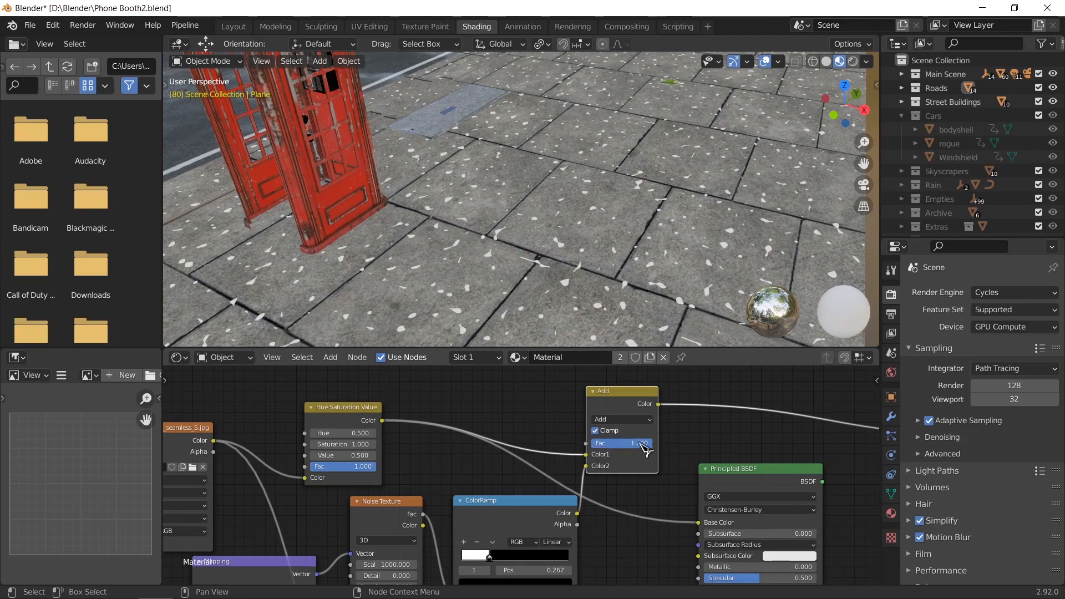
# Duplicate the linked Mapping and Noise Texture nodes and place the copies above the Hue Saturation Value node
pyautogui.scroll(-3, 645, 448)
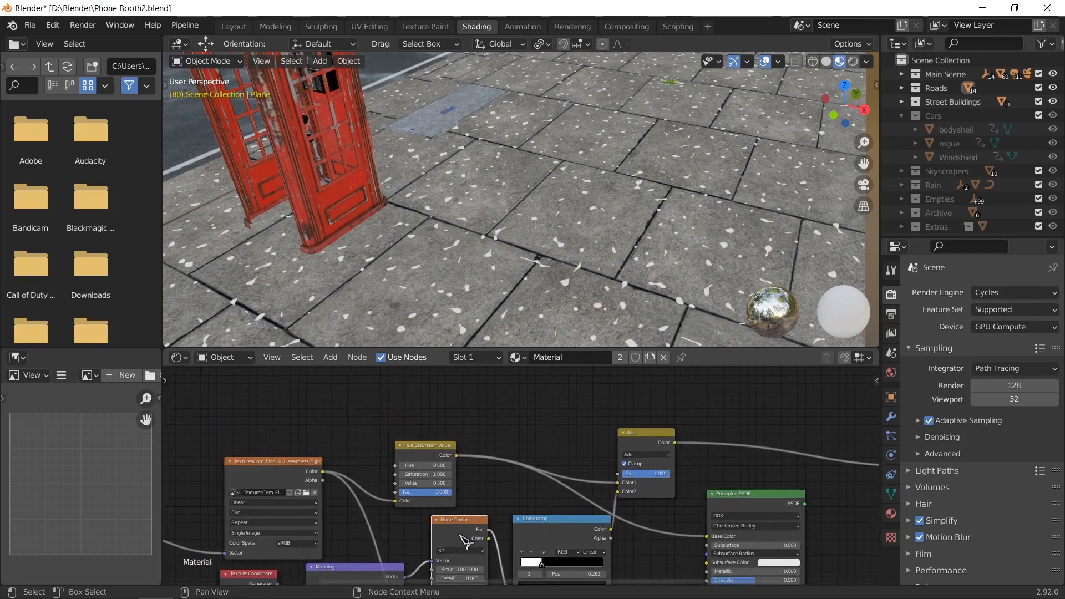
pyautogui.scroll(-1, 469, 538)
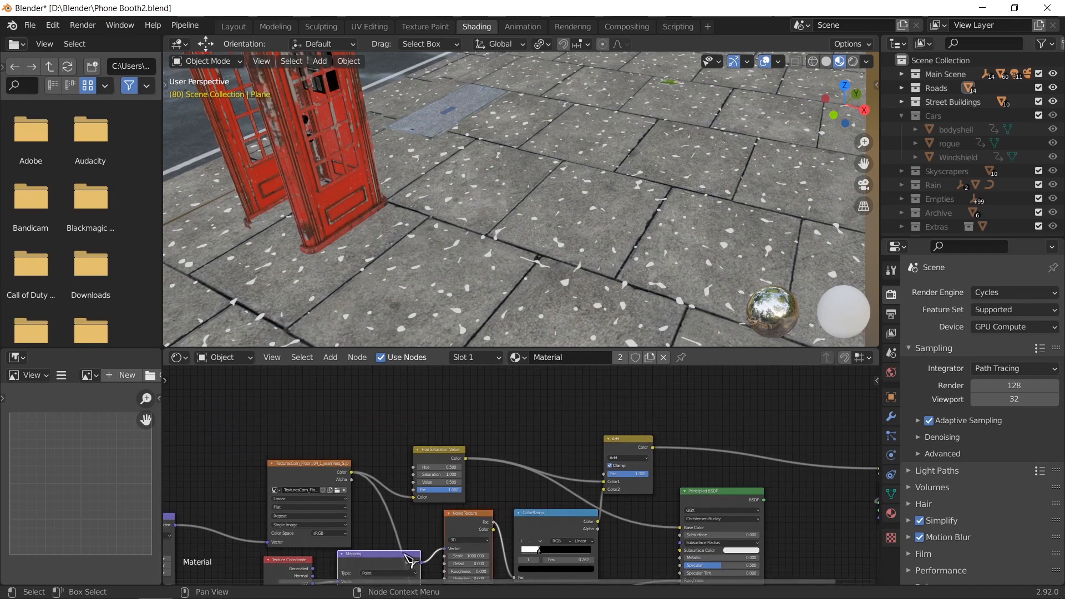
pyautogui.moveTo(419, 554); pyautogui.dragTo(419, 288)
pyautogui.keyDown('shift'); pyautogui.moveTo(439, 506); pyautogui.dragTo(411, 582, button='middle'); pyautogui.keyUp('shift')
pyautogui.click(436, 432)
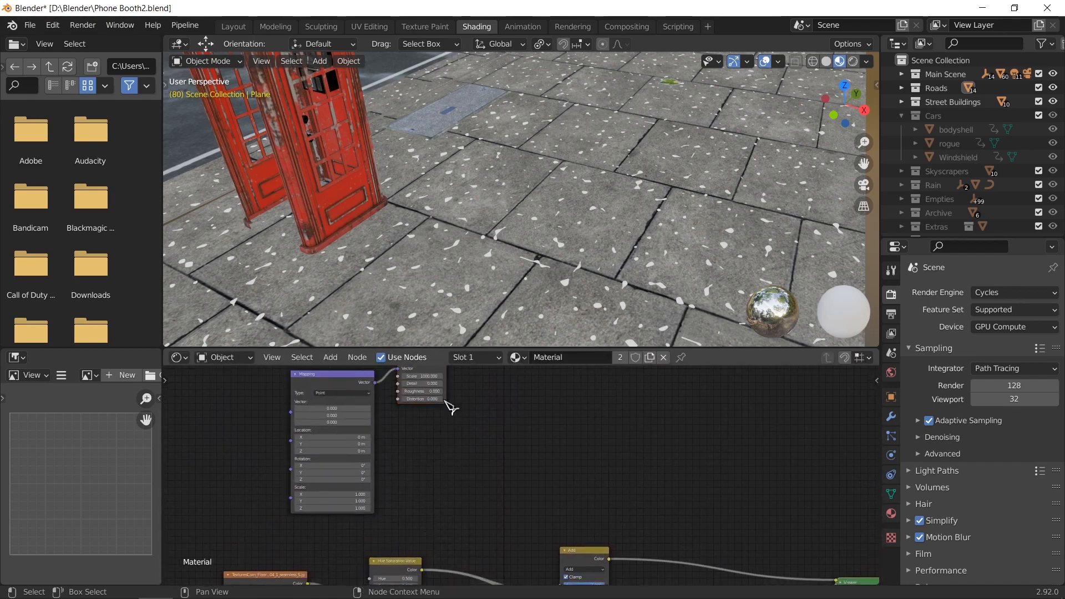
pyautogui.moveTo(444, 378); pyautogui.dragTo(455, 496)
pyautogui.scroll(4, 469, 498)
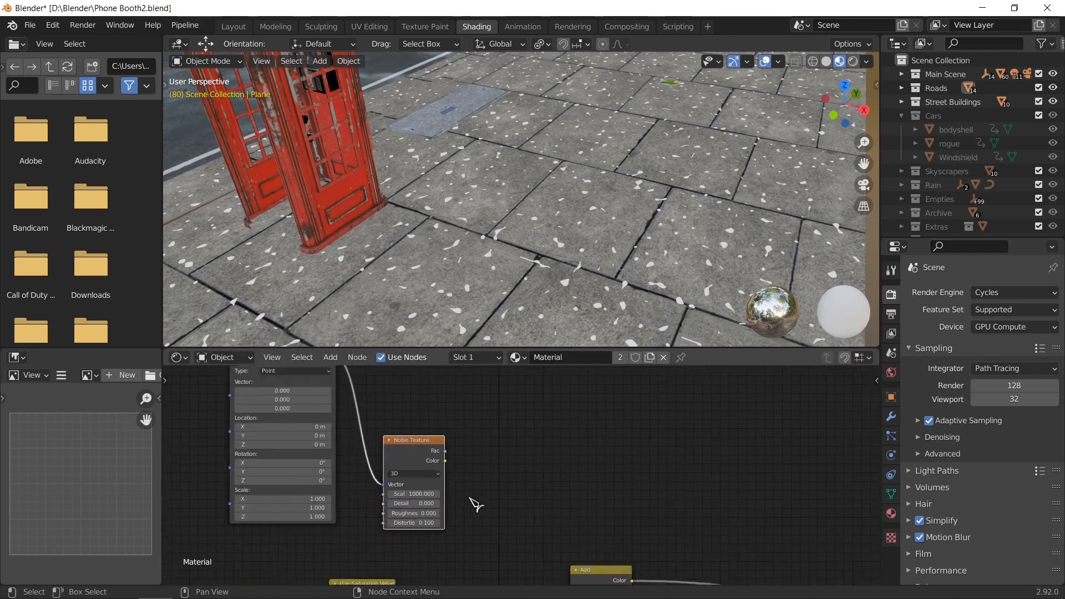
# Connect the duplicated Noise Texture's Fac output to the Add node's factor and set that noise's scale to 10
pyautogui.moveTo(516, 509); pyautogui.dragTo(527, 436, button='middle')
pyautogui.moveTo(425, 385); pyautogui.dragTo(457, 430)
pyautogui.moveTo(493, 447); pyautogui.dragTo(488, 415, button='middle')
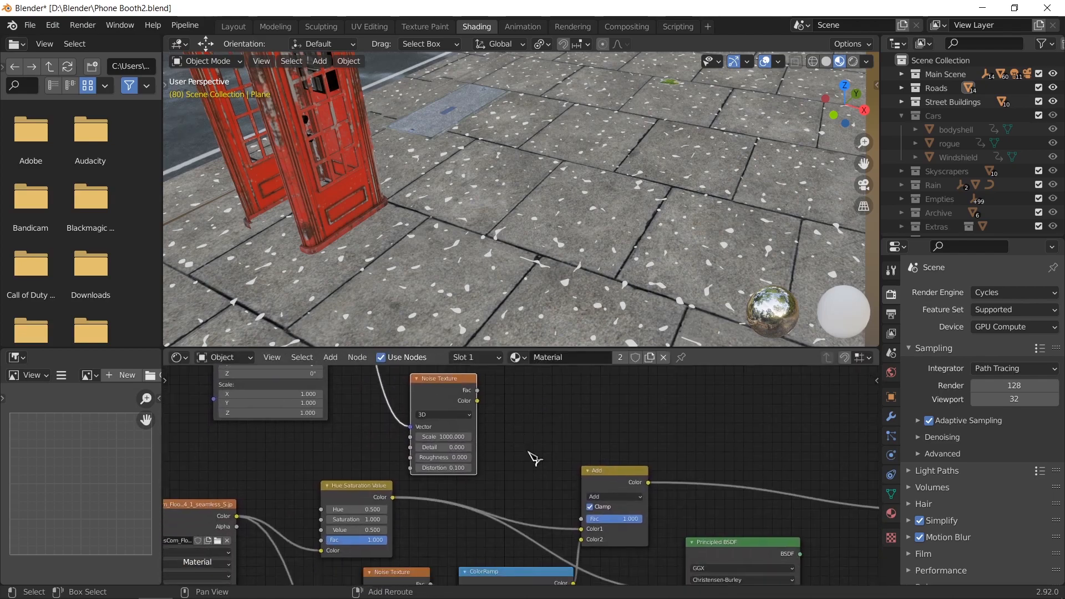
pyautogui.moveTo(478, 391); pyautogui.dragTo(587, 525)
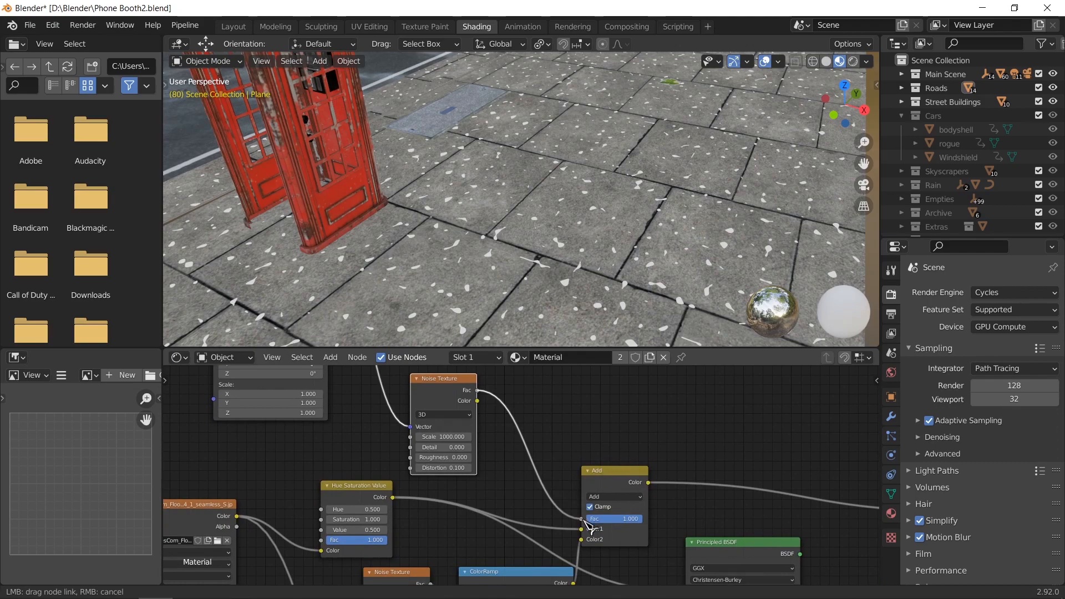
pyautogui.doubleClick(458, 437)
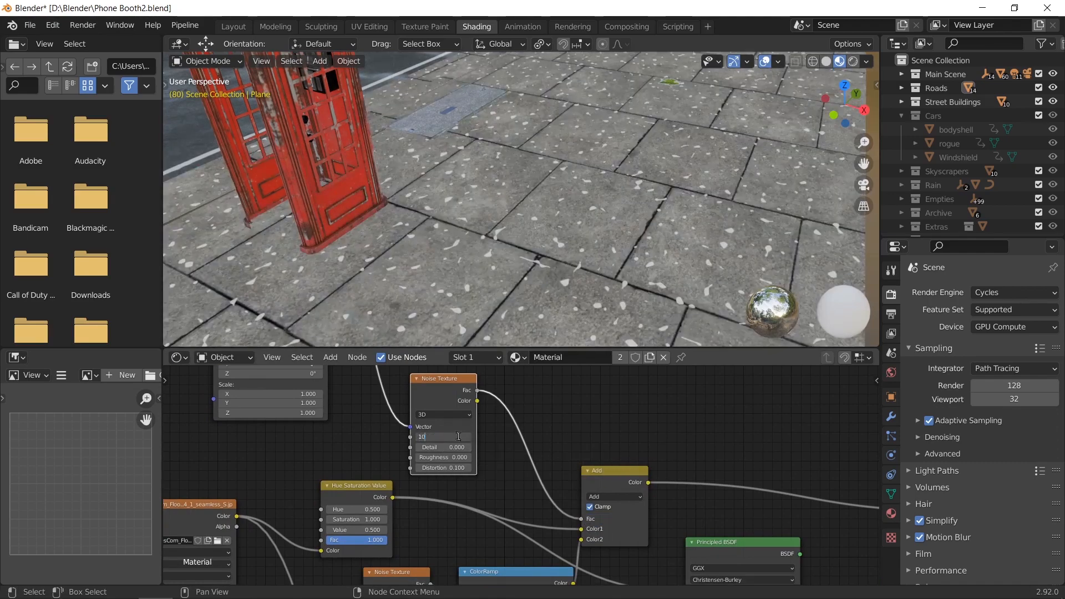
pyautogui.press('Return')
# Duplicate the Texture Coordinate node beside the new Mapping node and connect its UV output to the Mapping's Vector input
pyautogui.keyDown('shift'); pyautogui.scroll(6, 466, 499); pyautogui.keyUp('shift')
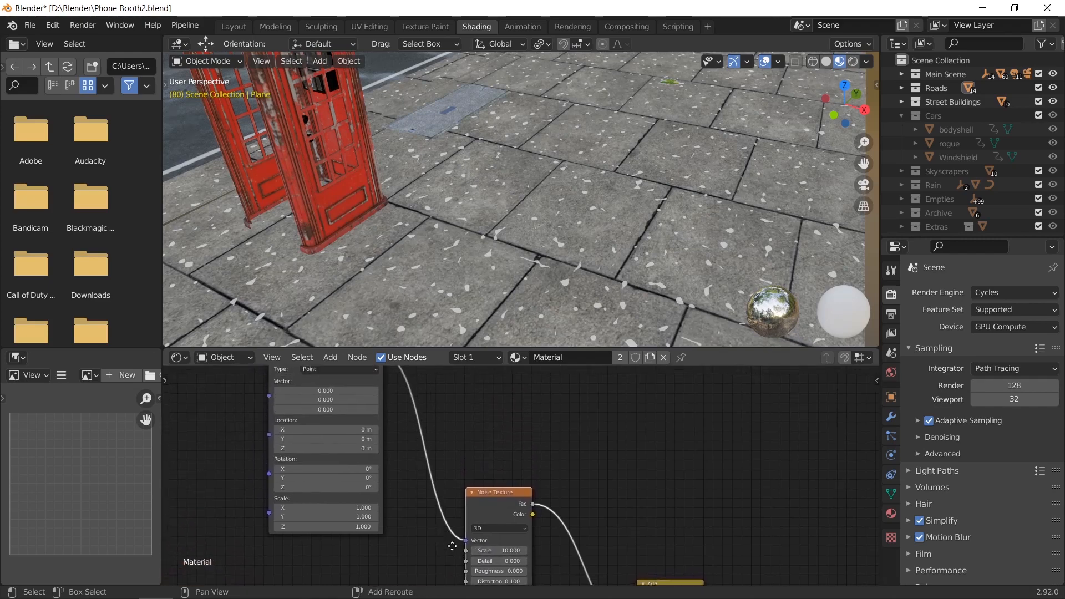
pyautogui.keyDown('shift'); pyautogui.moveTo(459, 563); pyautogui.dragTo(498, 444, button='middle'); pyautogui.keyUp('shift')
pyautogui.scroll(-2, 465, 556)
pyautogui.scroll(-3, 503, 450)
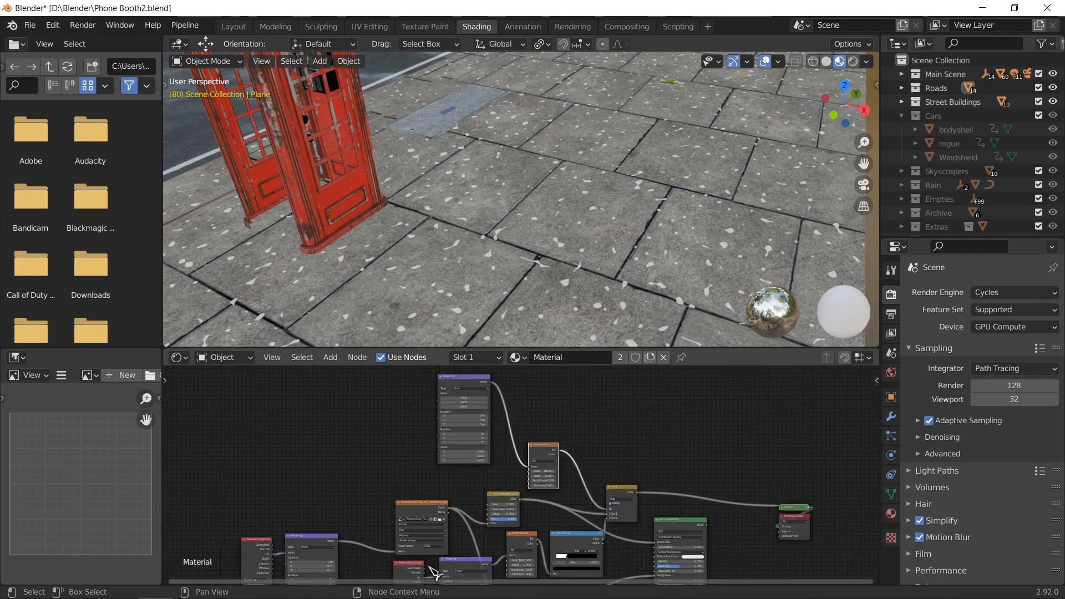
pyautogui.moveTo(410, 578); pyautogui.dragTo(402, 407)
pyautogui.scroll(3, 402, 407)
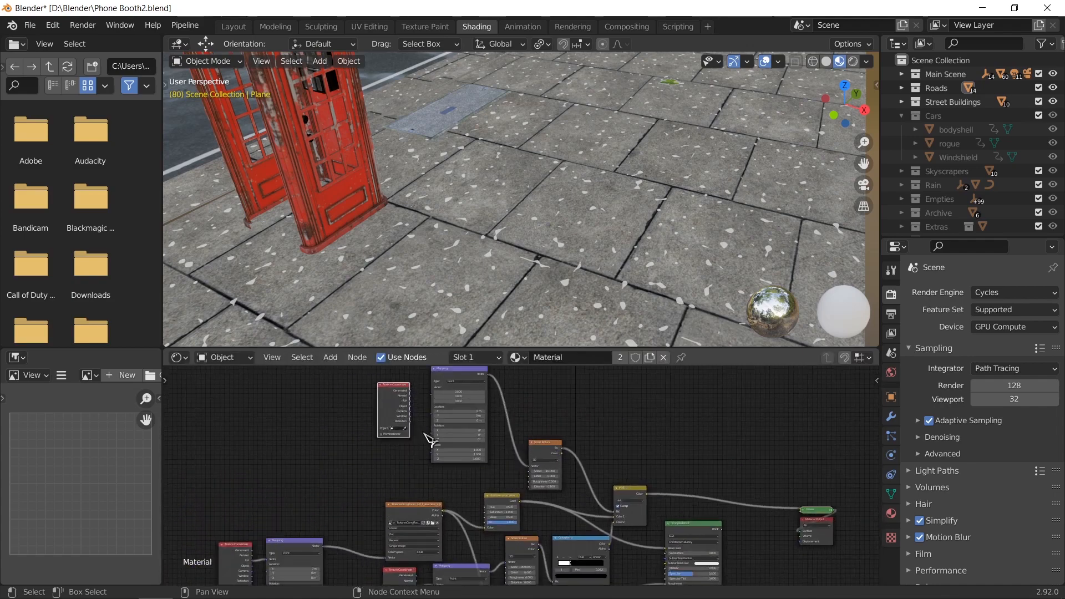
pyautogui.scroll(1, 440, 507)
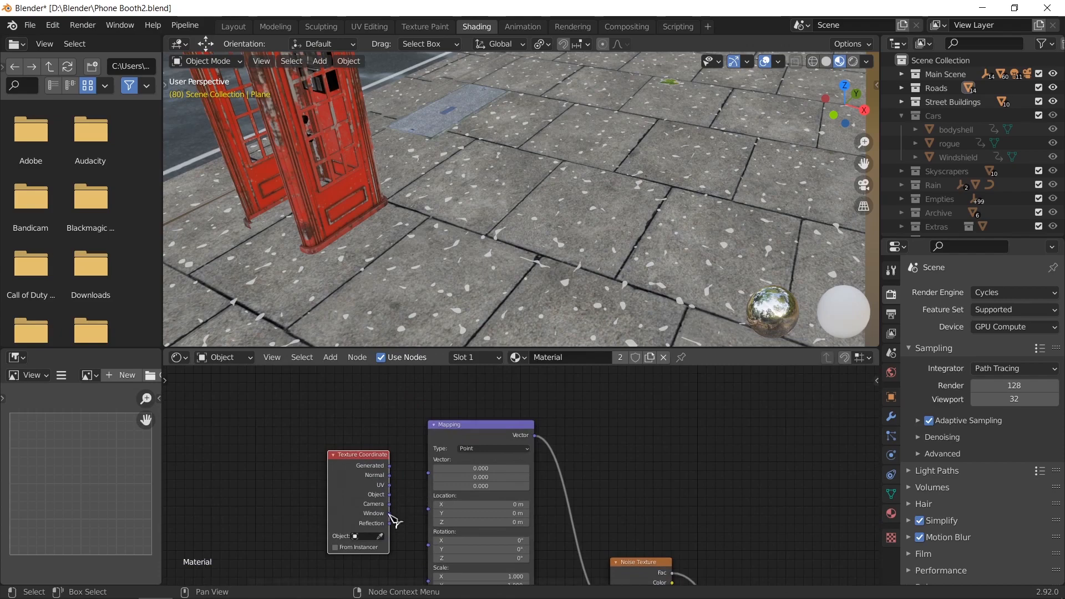
pyautogui.moveTo(389, 487); pyautogui.dragTo(430, 472)
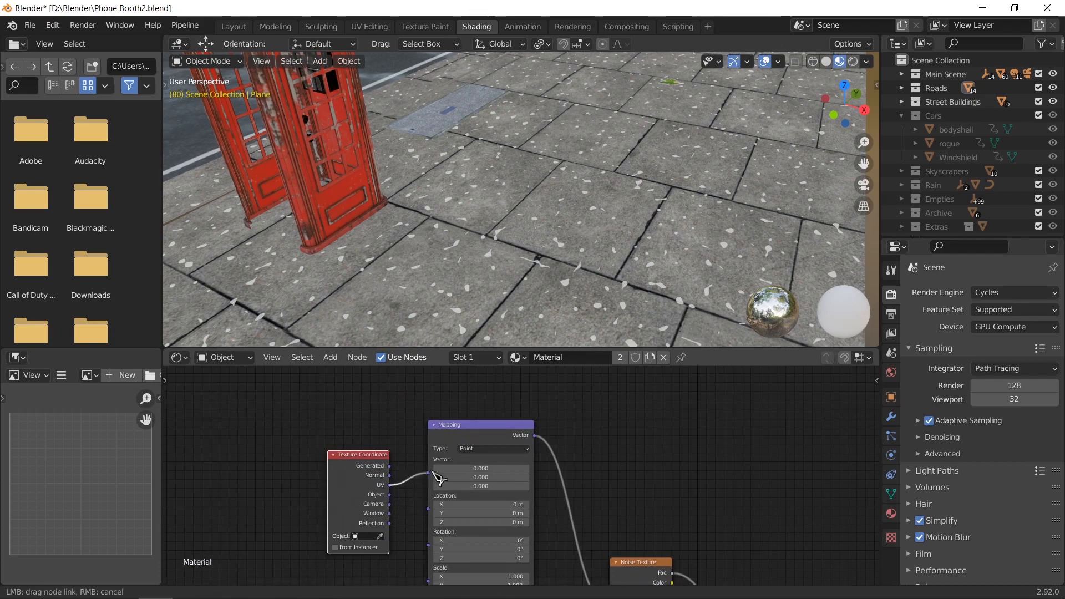
pyautogui.moveTo(625, 504); pyautogui.dragTo(528, 393, button='middle')
pyautogui.scroll(1, 599, 469)
pyautogui.moveTo(602, 468); pyautogui.dragTo(581, 411, button='middle')
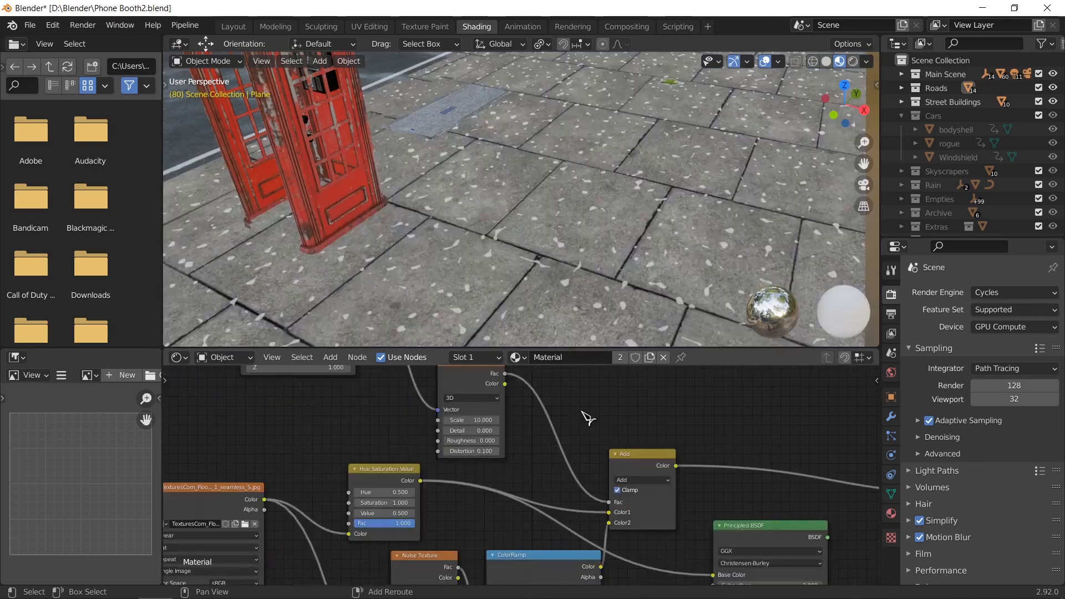
# Insert a ColorRamp node between the upper Noise Texture and the Add node's factor, and preview the ramp's output
pyautogui.moveTo(551, 476); pyautogui.dragTo(559, 492, button='middle')
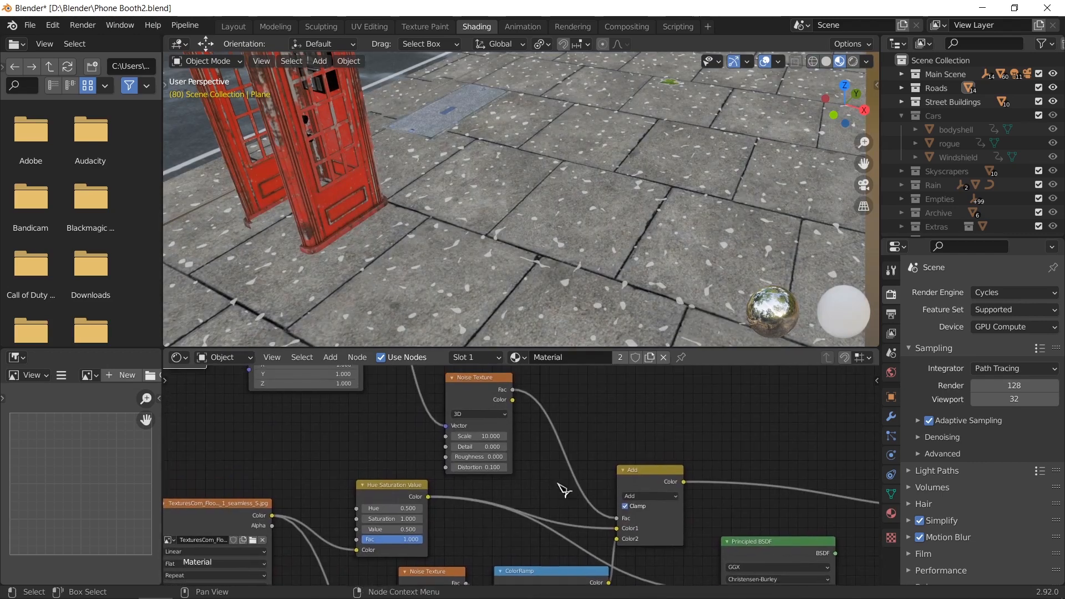
pyautogui.hotkey('shift', 'a')
pyautogui.moveTo(551, 477)
pyautogui.write('s')
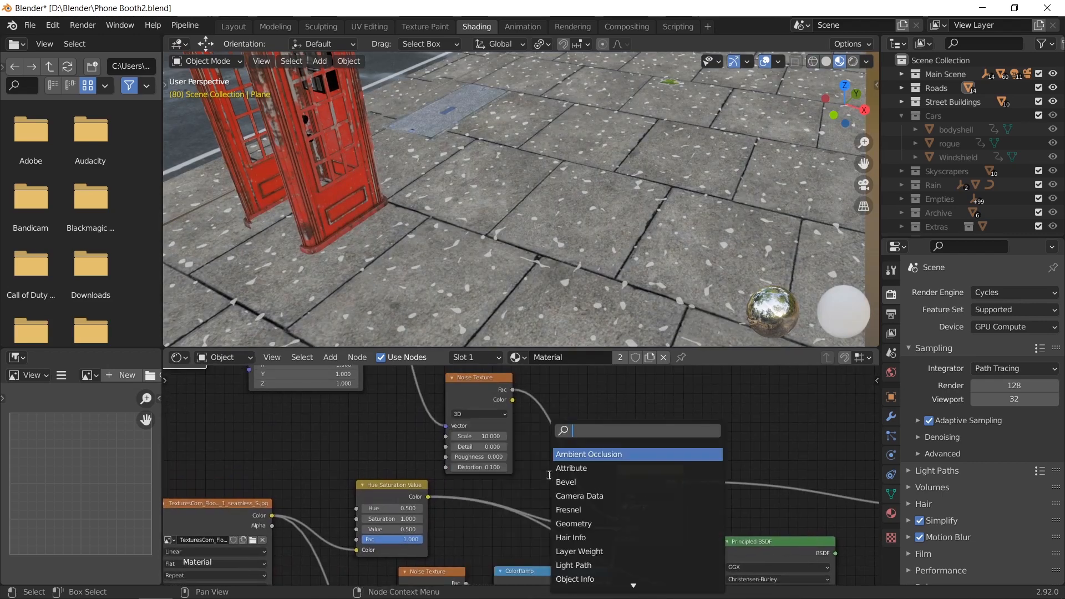
pyautogui.write('color')
pyautogui.press('Return')
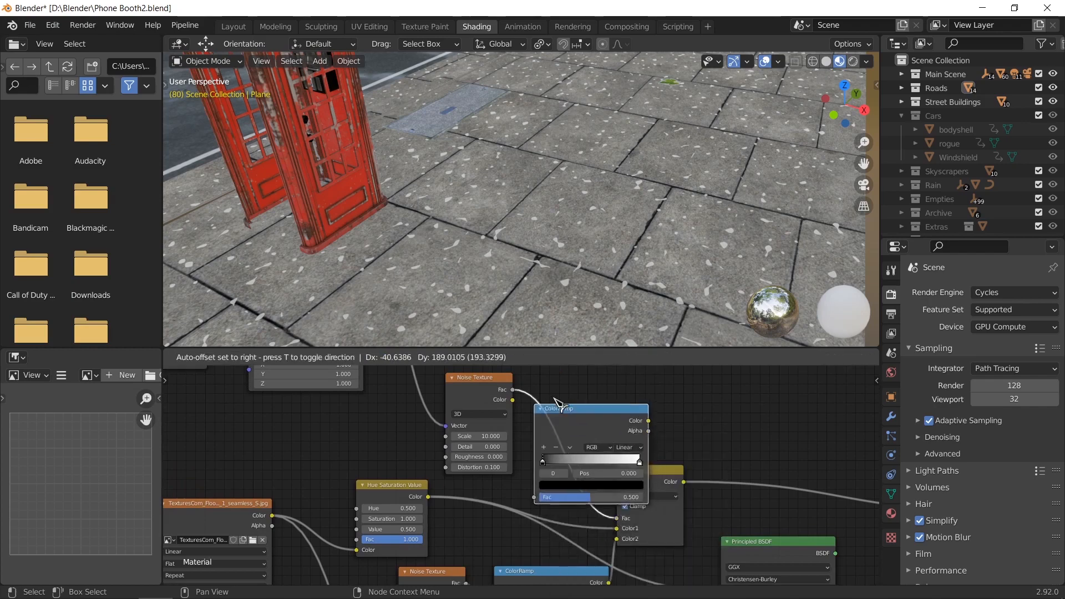
pyautogui.click(576, 404)
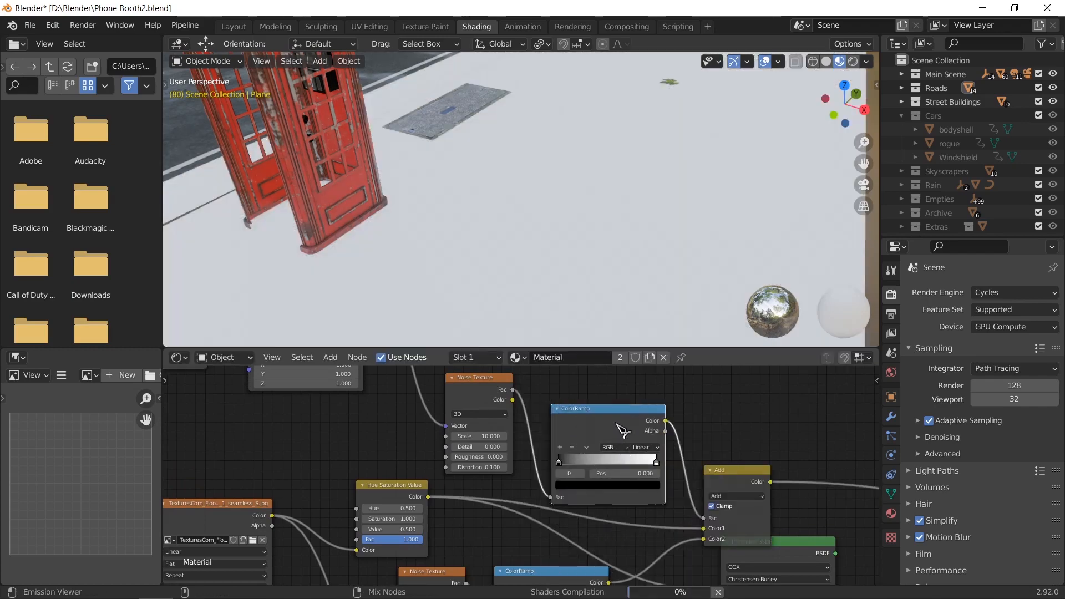
pyautogui.keyDown('ctrl'); pyautogui.keyDown('shift'); pyautogui.click(618, 425); pyautogui.keyUp('shift'); pyautogui.keyUp('ctrl')
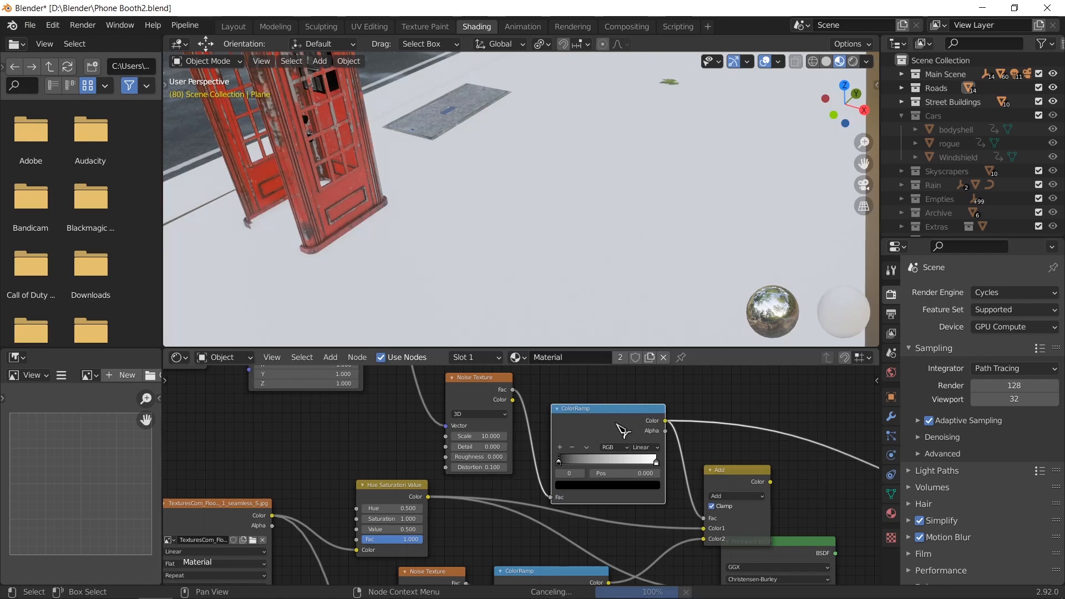
# Set the upper noise's scale to 14.2 and sharpen its ColorRamp by moving the black stop inward and the white stop to 0.699
pyautogui.scroll(-10, 615, 250)
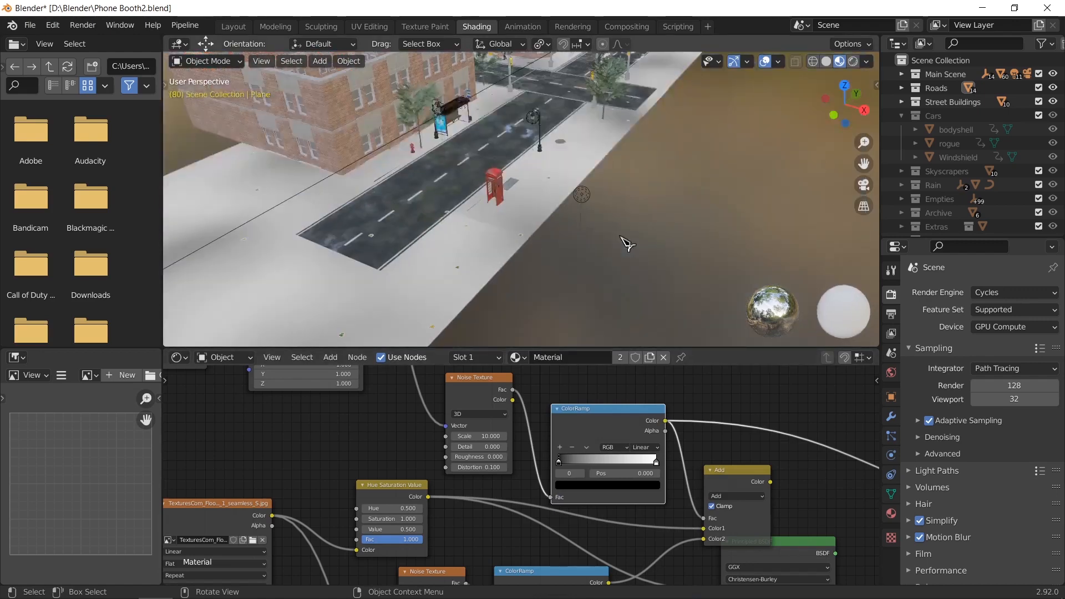
pyautogui.moveTo(488, 436)
pyautogui.mouseDown()
pyautogui.moveTo(576, 436)
pyautogui.moveTo(497, 436)
pyautogui.mouseUp()
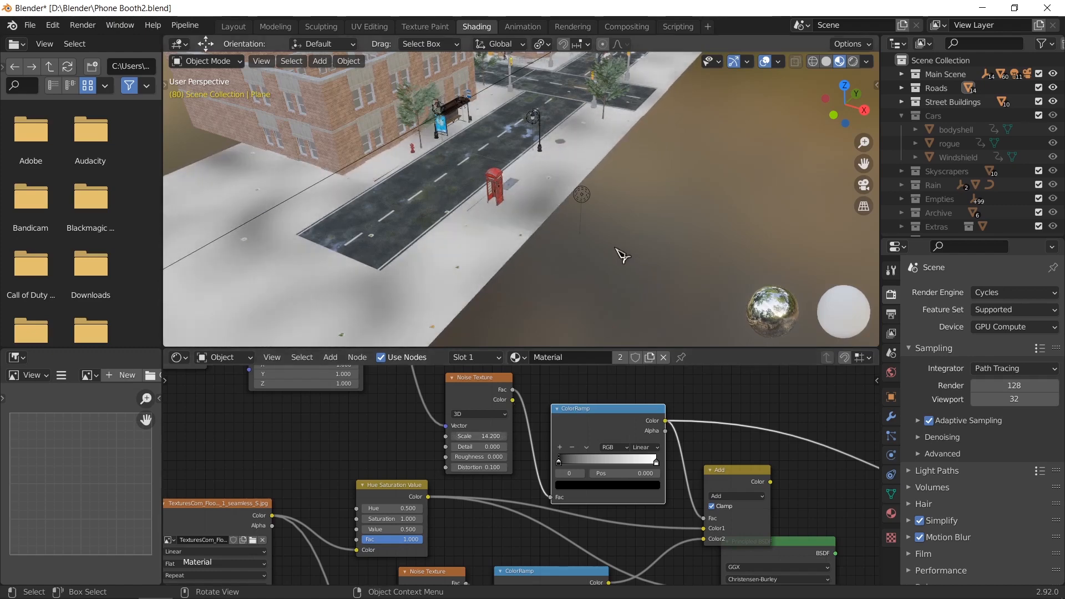
pyautogui.scroll(2, 618, 255)
pyautogui.moveTo(559, 462); pyautogui.dragTo(656, 465)
pyautogui.scroll(2, 563, 238)
pyautogui.moveTo(655, 456); pyautogui.dragTo(625, 457)
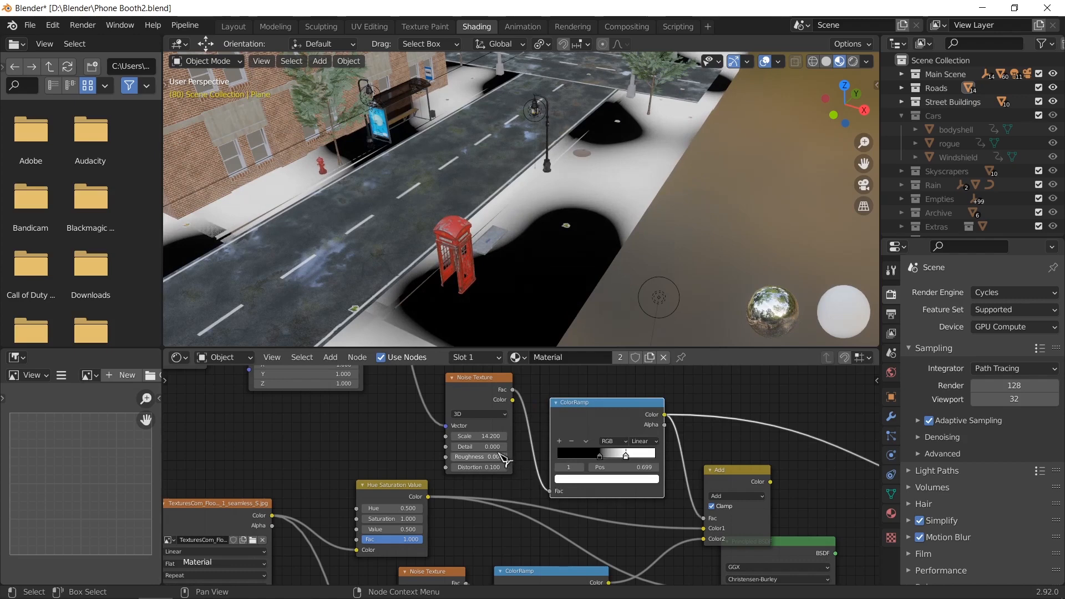
# Set the upper Noise Texture's scale to 50 and move its ColorRamp's white stop to 0.906
pyautogui.click(491, 437)
pyautogui.write('50')
pyautogui.press('Return')
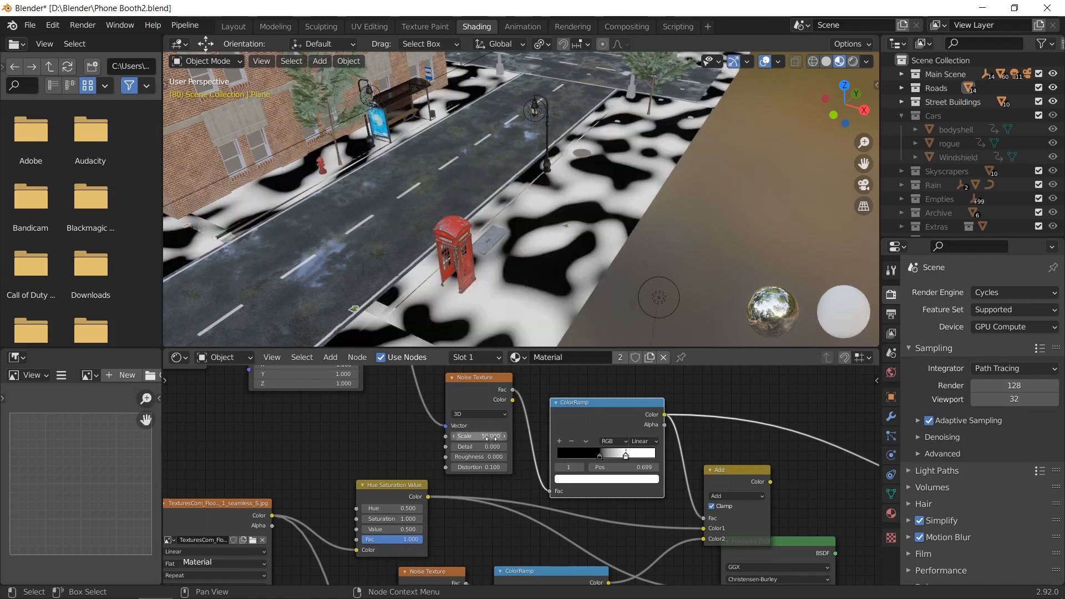
pyautogui.moveTo(578, 269); pyautogui.dragTo(582, 233, button='middle')
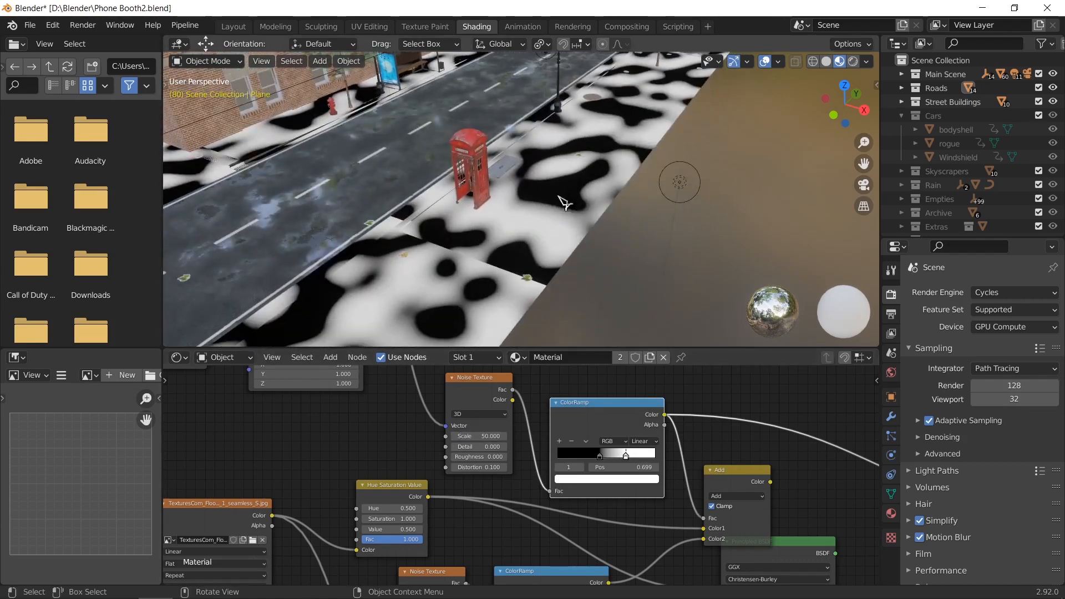
pyautogui.moveTo(599, 456); pyautogui.dragTo(643, 460)
pyautogui.moveTo(643, 457); pyautogui.dragTo(672, 459)
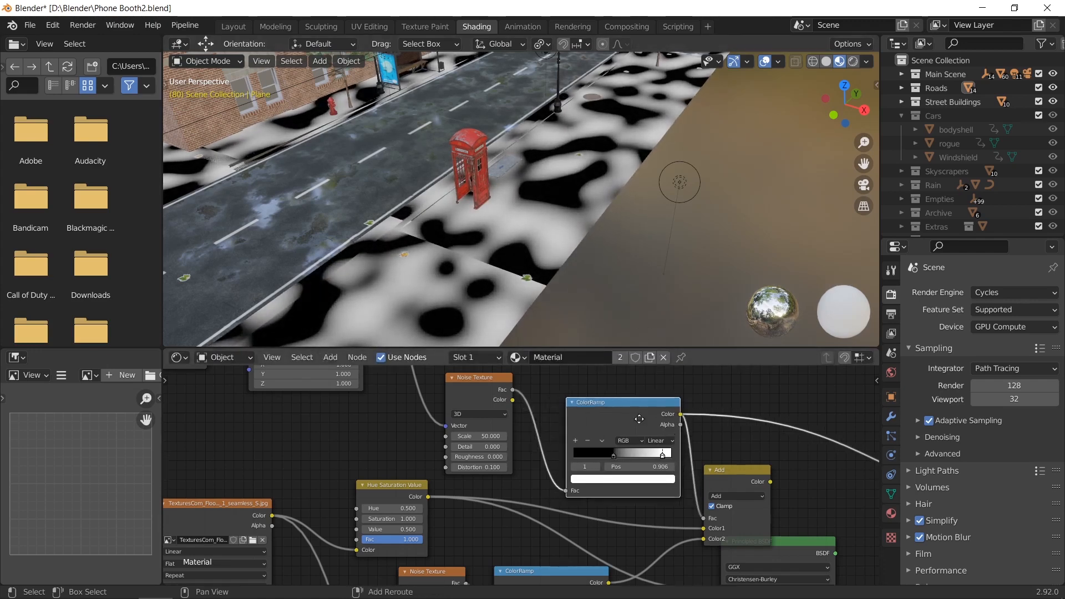
# Preview the Add node's output and check the specks on the sidewalk around the phone booth
pyautogui.moveTo(640, 424); pyautogui.dragTo(562, 399, button='middle')
pyautogui.keyDown('ctrl'); pyautogui.keyDown('shift'); pyautogui.click(673, 492); pyautogui.keyUp('shift'); pyautogui.keyUp('ctrl')
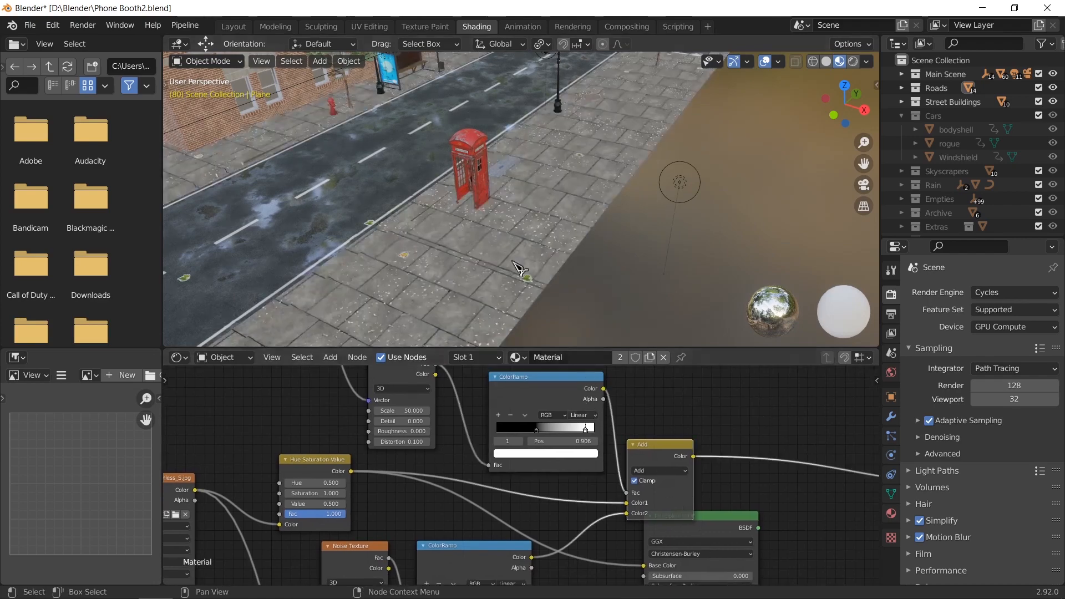
pyautogui.scroll(3, 491, 246)
pyautogui.scroll(4, 566, 228)
pyautogui.scroll(-4, 565, 228)
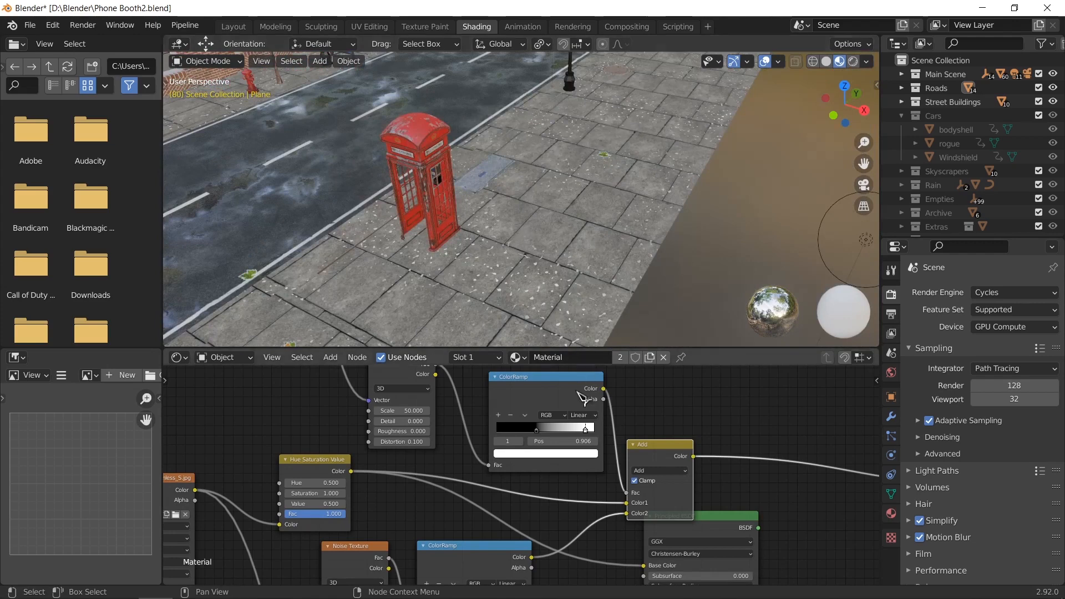
# Move the upper ColorRamp's black stop to 0.442, preview the ramp and set its noise's scale to 10
pyautogui.moveTo(594, 431); pyautogui.dragTo(539, 431)
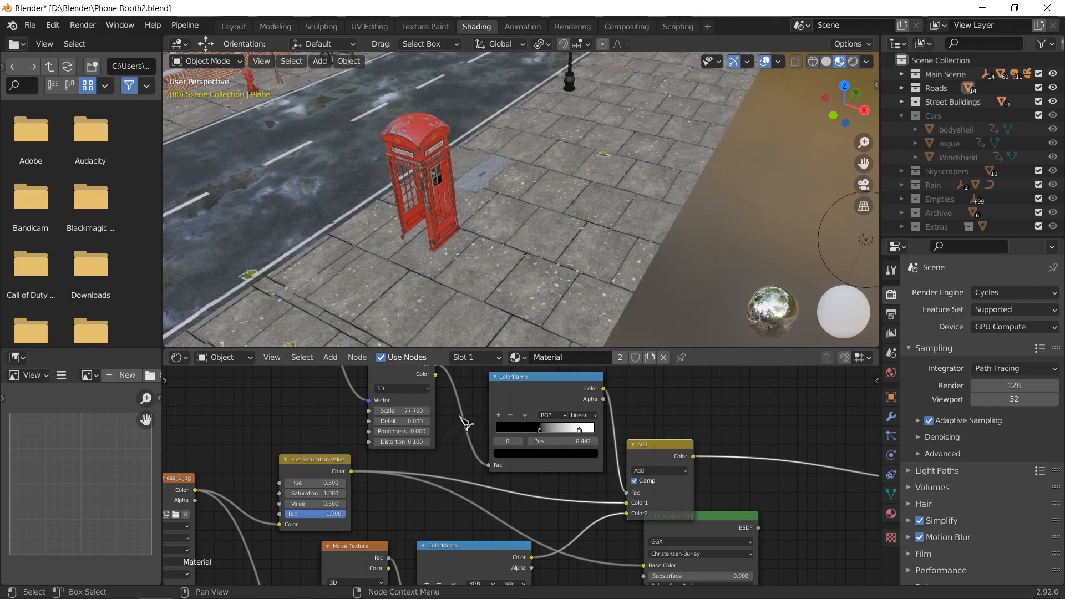
pyautogui.keyDown('ctrl'); pyautogui.keyDown('shift'); pyautogui.click(560, 402); pyautogui.keyUp('shift'); pyautogui.keyUp('ctrl')
pyautogui.moveTo(422, 411); pyautogui.dragTo(284, 411)
pyautogui.click(417, 412)
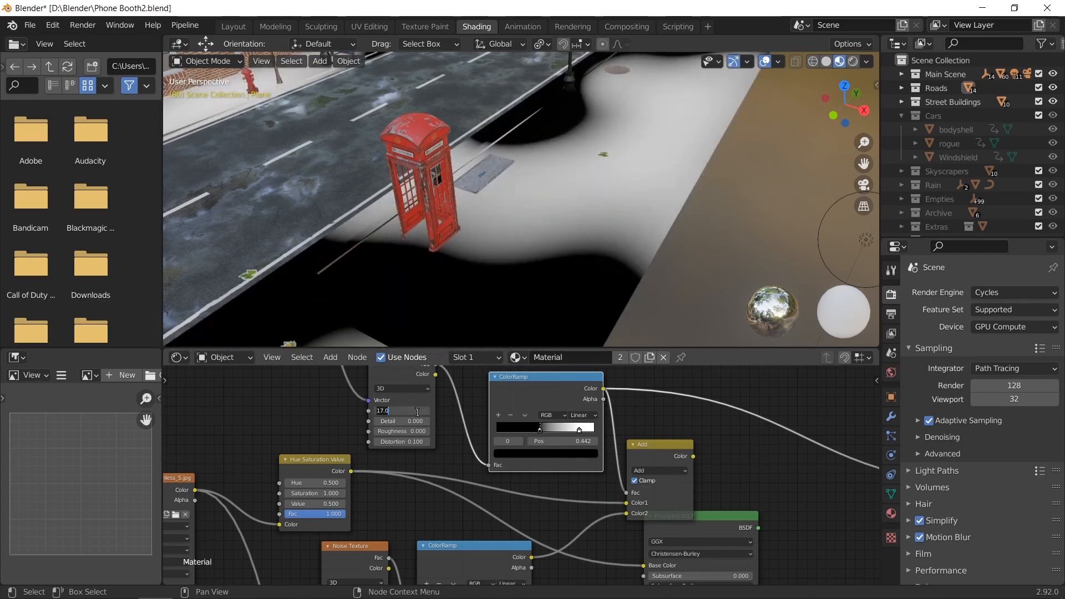
pyautogui.press('Return')
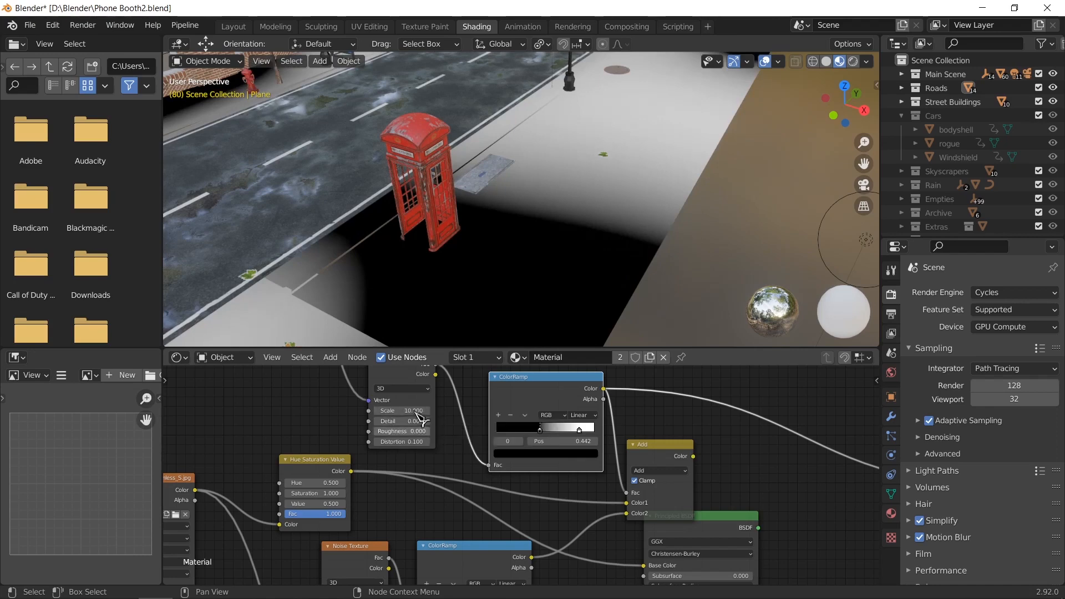
# Set the upper noise's scale to 36.7, with the ColorRamp's white stop at 1.000 and the black stop slightly before the ramp's middle
pyautogui.moveTo(420, 412); pyautogui.dragTo(461, 412)
pyautogui.moveTo(555, 438); pyautogui.dragTo(518, 432)
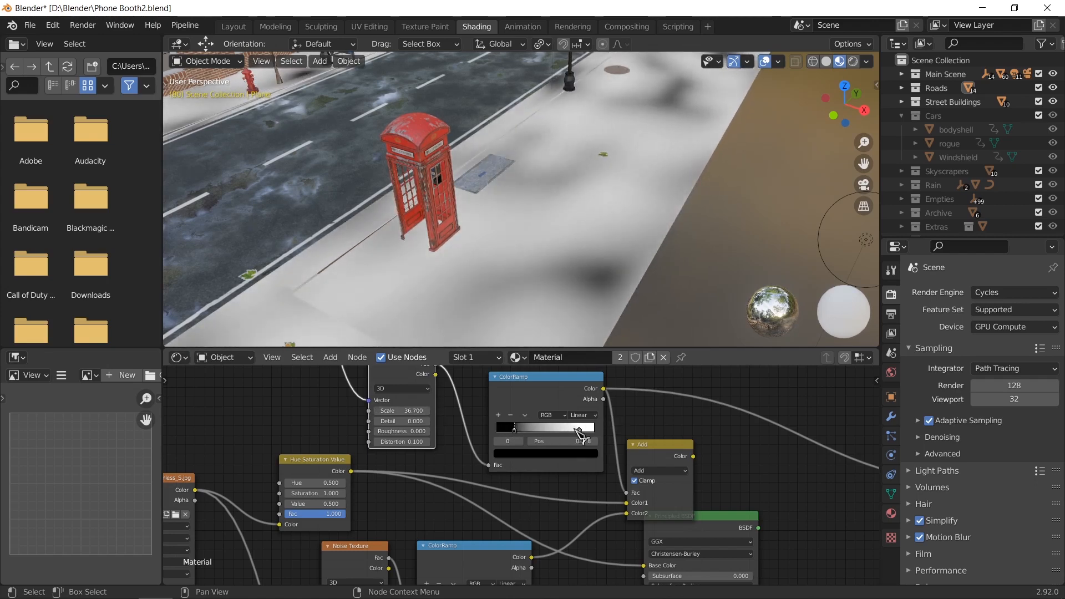
pyautogui.click(578, 433)
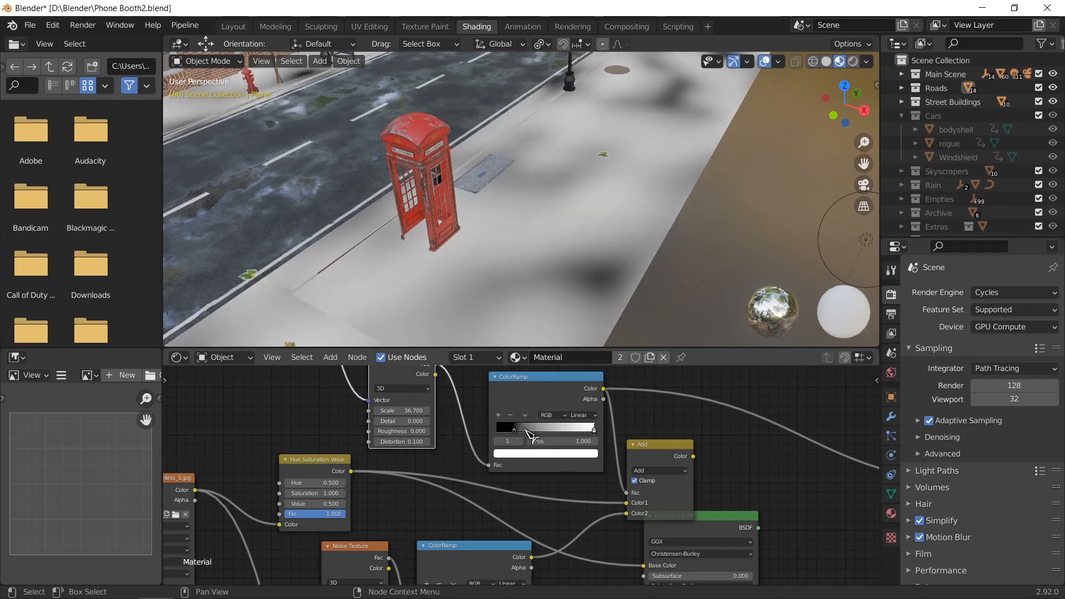
pyautogui.moveTo(531, 437); pyautogui.dragTo(603, 429)
pyautogui.click(593, 431)
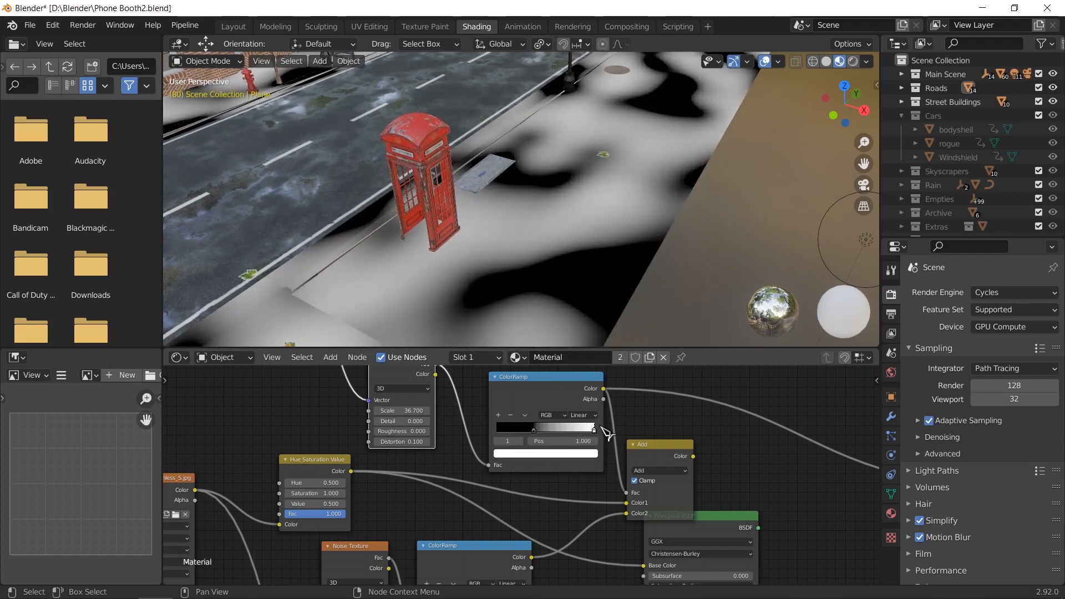
# Turn off Clamp on the Add node, move the node clear of the Principled BSDF and preview its output
pyautogui.click(683, 480)
pyautogui.moveTo(715, 466); pyautogui.dragTo(625, 448, button='middle')
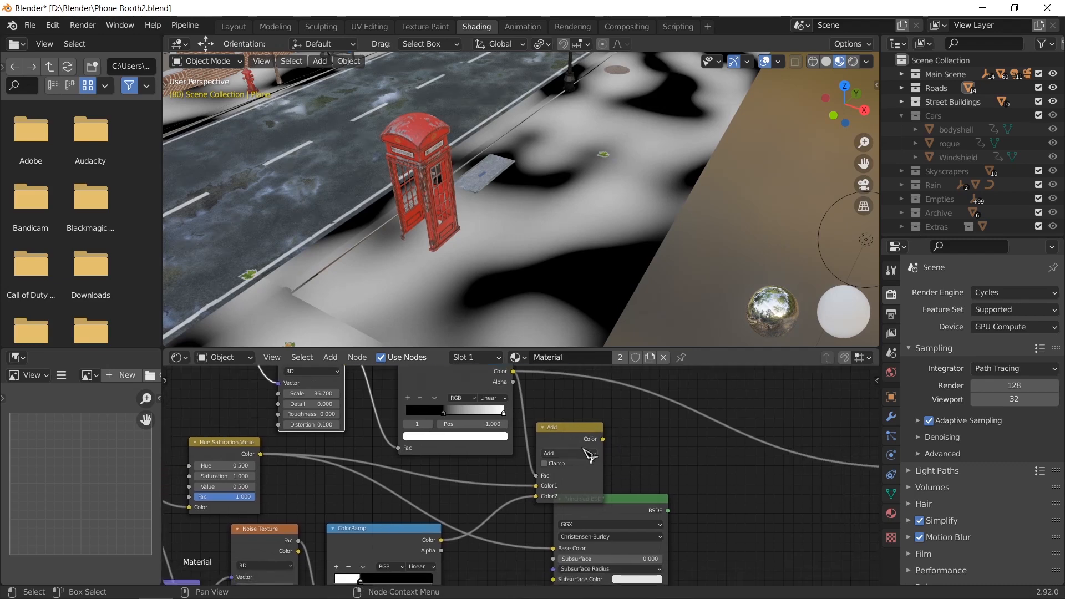
pyautogui.moveTo(585, 438); pyautogui.dragTo(632, 419)
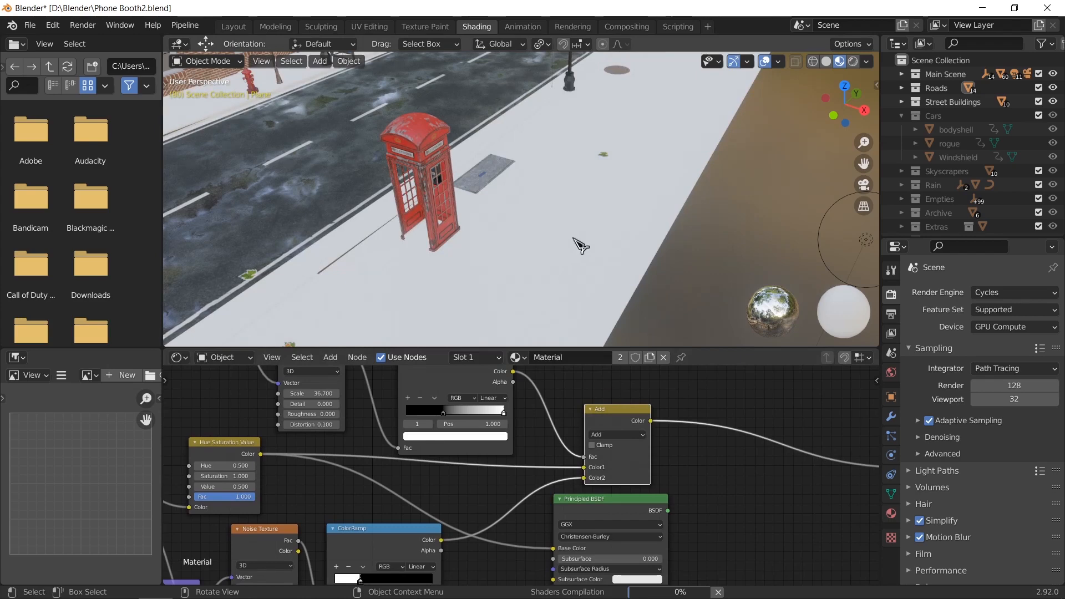
pyautogui.scroll(5, 580, 244)
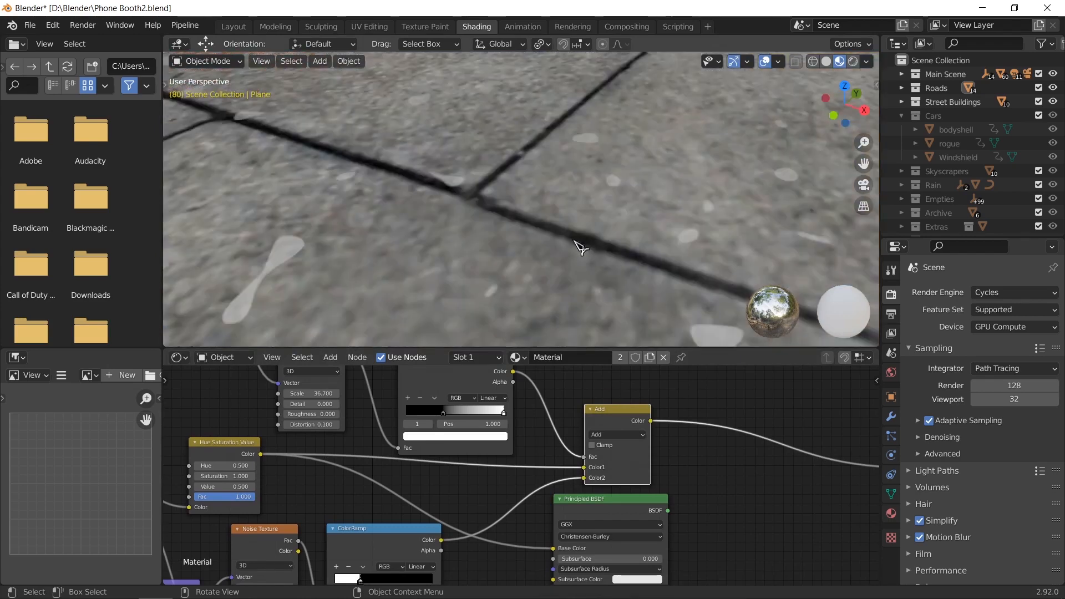
pyautogui.scroll(-3, 580, 243)
pyautogui.keyDown('shift'); pyautogui.moveTo(628, 257); pyautogui.dragTo(616, 233, button='middle'); pyautogui.keyUp('shift')
pyautogui.click(596, 449)
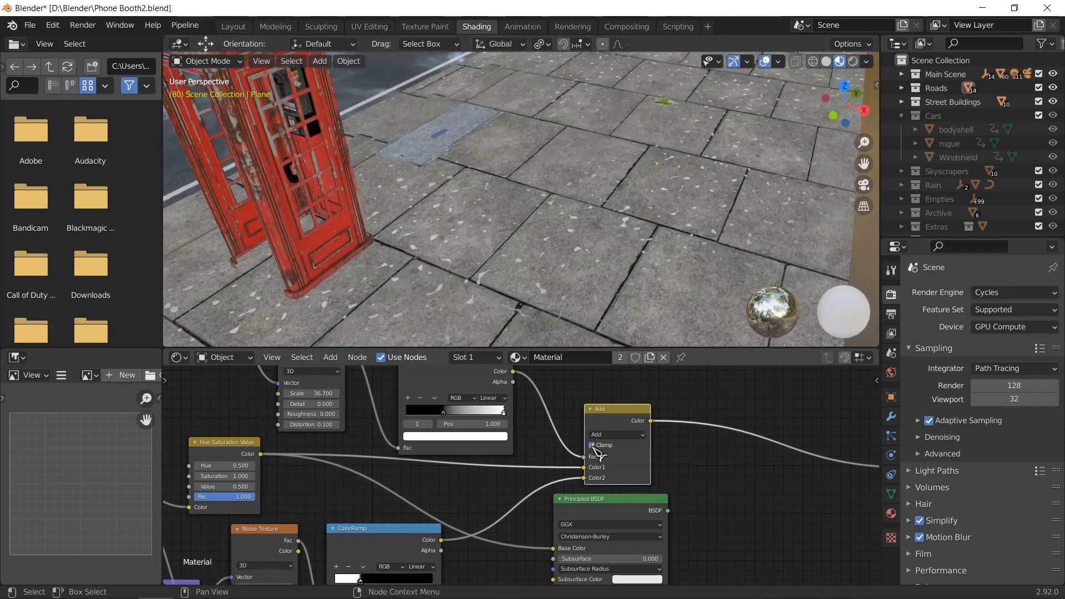
pyautogui.click(593, 447)
# Examine how the white specks vary across the sidewalk from the phone booth to the lamp post
pyautogui.scroll(-6, 604, 267)
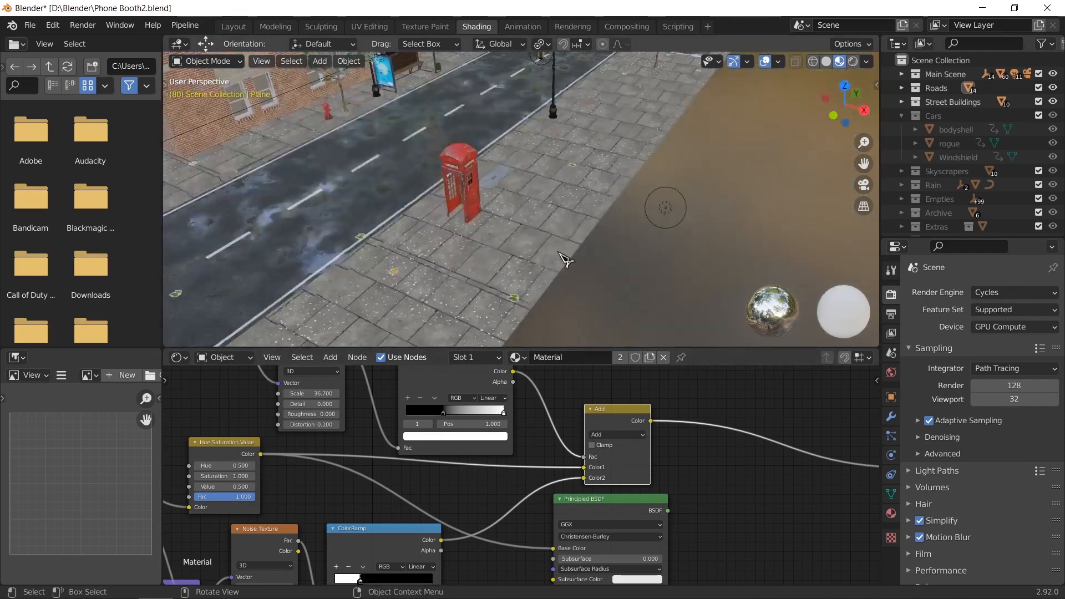
pyautogui.moveTo(560, 253)
pyautogui.mouseDown(button='middle')
pyautogui.moveTo(568, 259)
pyautogui.moveTo(562, 244)
pyautogui.moveTo(578, 257)
pyautogui.mouseUp(button='middle')
pyautogui.scroll(-4, 598, 223)
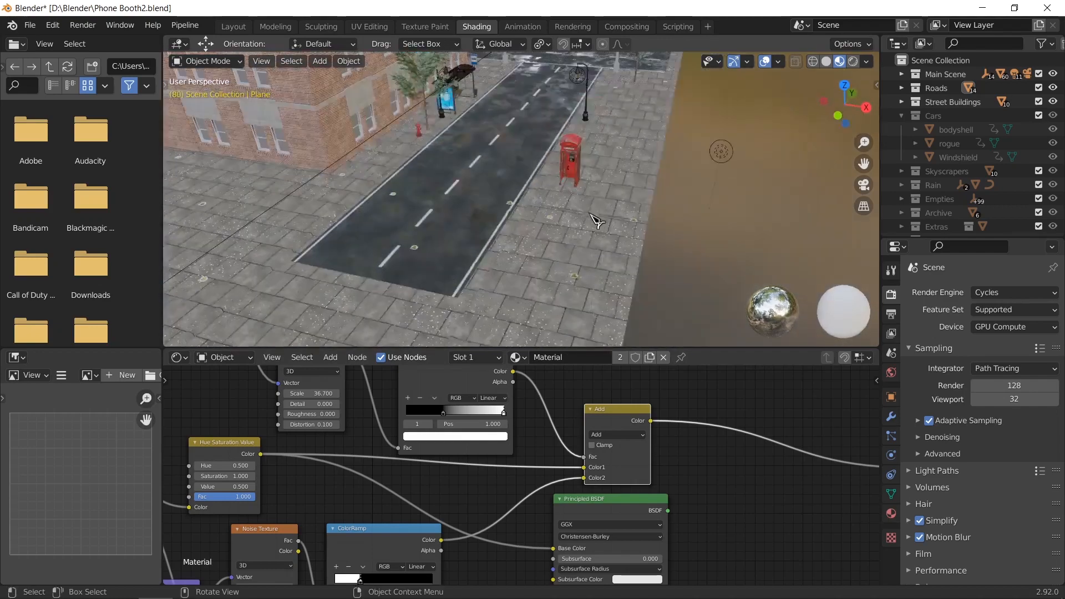
pyautogui.keyDown('shift'); pyautogui.moveTo(599, 213); pyautogui.dragTo(515, 235, button='middle'); pyautogui.keyUp('shift')
pyautogui.scroll(2, 589, 279)
pyautogui.scroll(4, 560, 289)
pyautogui.scroll(3, 514, 236)
pyautogui.scroll(-3, 609, 218)
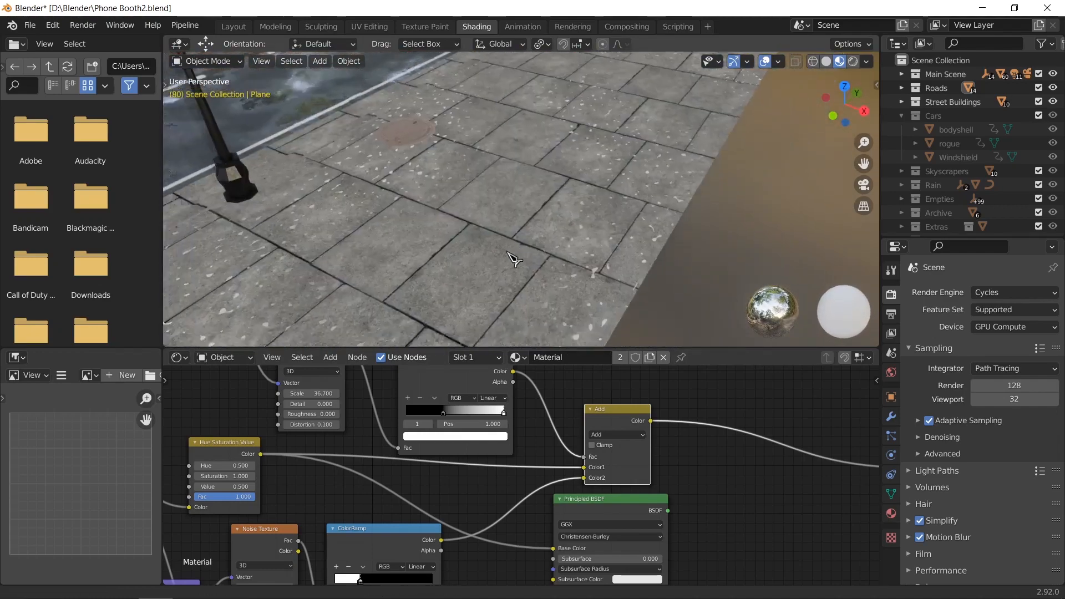
# Move the Principled BSDF beside the Material Output and connect the Add node's Color output to its Base Color
pyautogui.moveTo(676, 502); pyautogui.dragTo(474, 455, button='middle')
pyautogui.moveTo(468, 448); pyautogui.dragTo(559, 405)
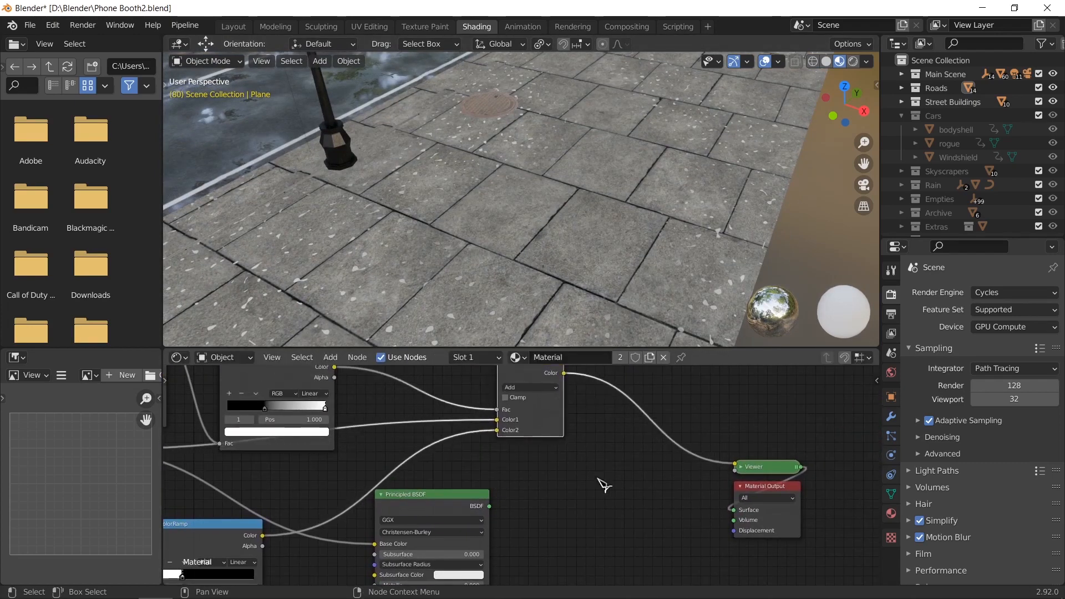
pyautogui.moveTo(455, 512); pyautogui.dragTo(679, 504)
pyautogui.moveTo(559, 419); pyautogui.dragTo(486, 440)
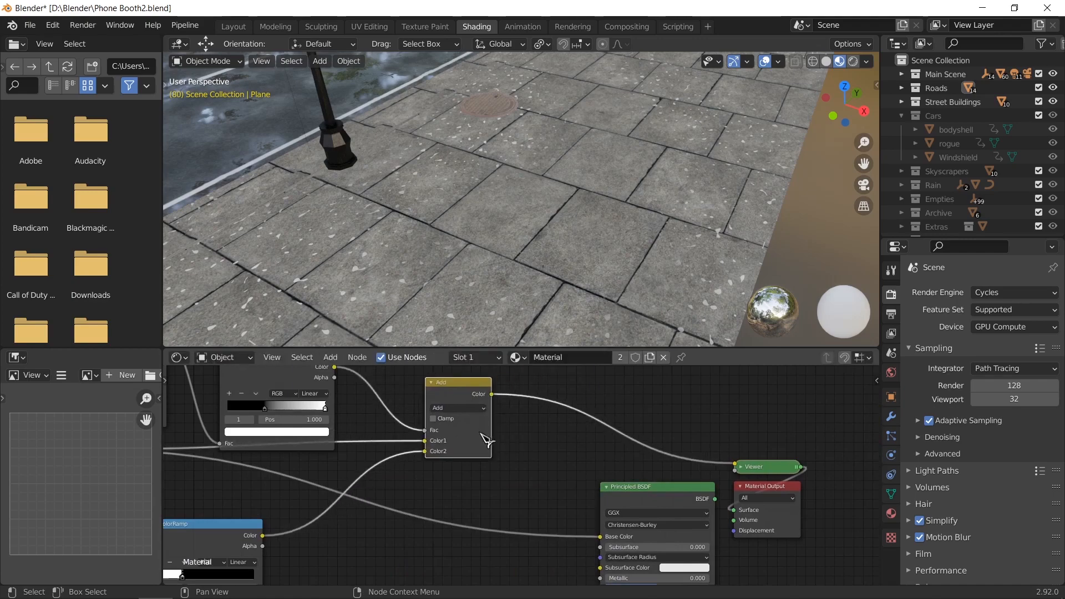
pyautogui.moveTo(492, 394); pyautogui.dragTo(600, 536)
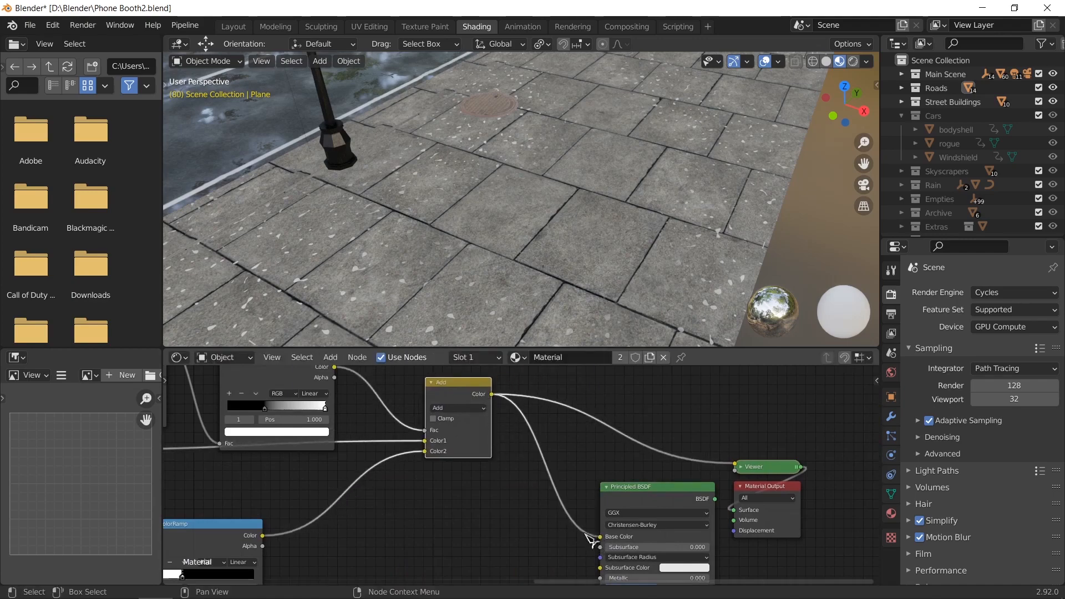
# Route the Principled BSDF back into the Material Output's Surface in place of the Viewer, and move the output node farther away
pyautogui.moveTo(521, 513); pyautogui.dragTo(471, 496, button='middle')
pyautogui.keyDown('ctrl'); pyautogui.keyDown('shift'); pyautogui.click(602, 482); pyautogui.keyUp('shift'); pyautogui.keyUp('ctrl')
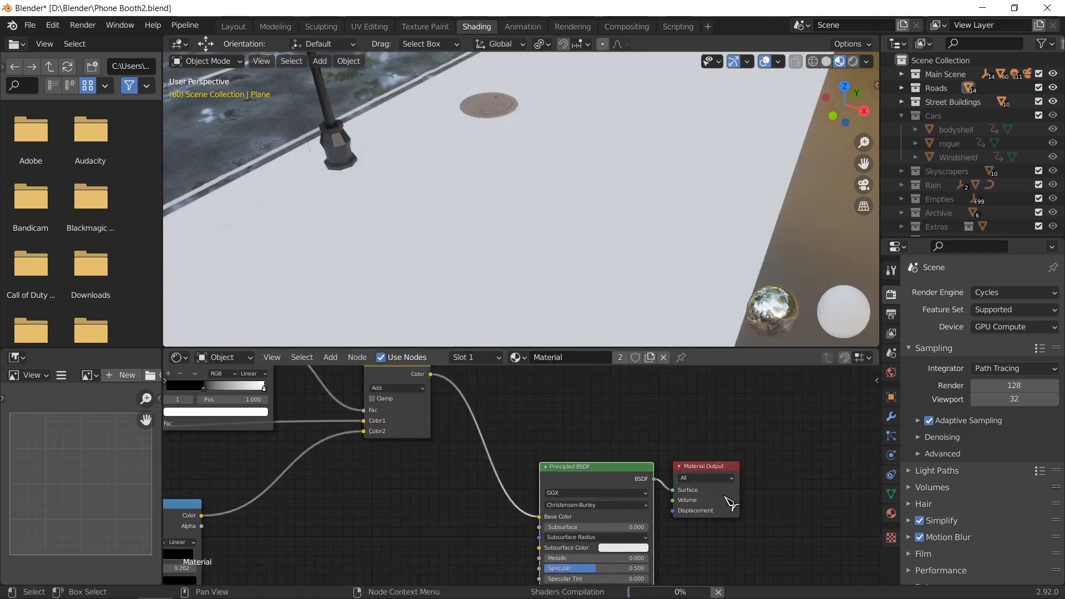
pyautogui.moveTo(727, 496); pyautogui.dragTo(783, 459)
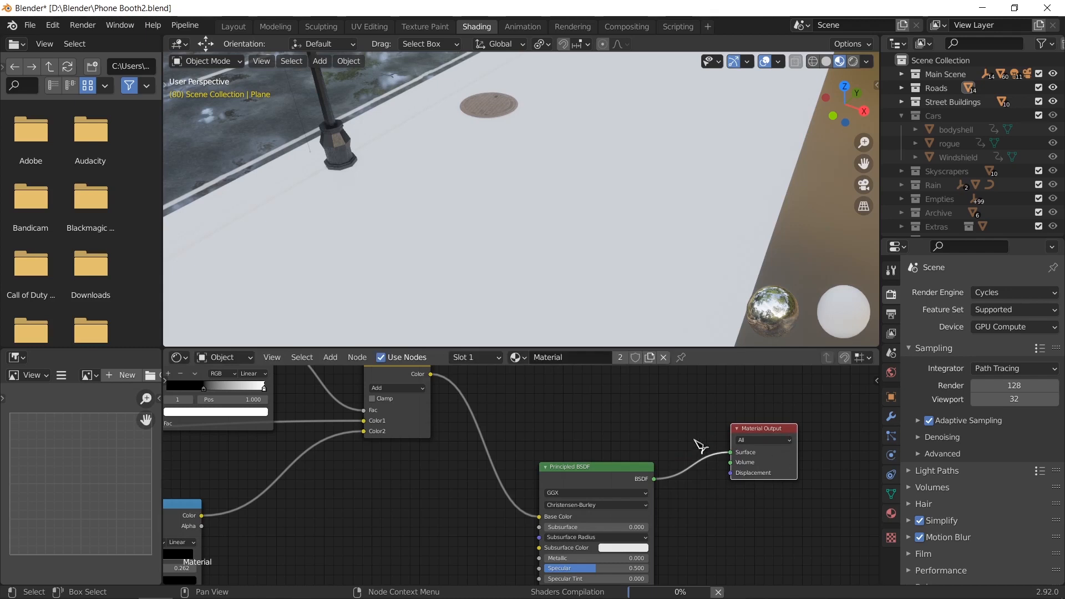
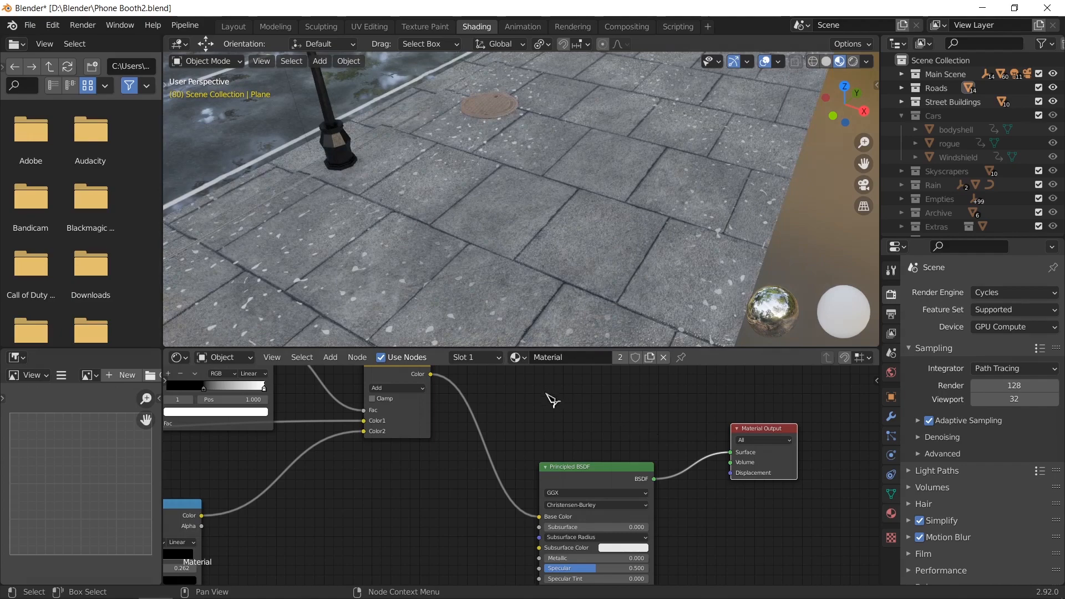
# Set the scale of the lower Noise Texture that generates the white specks to 2000
pyautogui.moveTo(395, 474); pyautogui.dragTo(573, 374, button='middle')
pyautogui.moveTo(472, 444); pyautogui.dragTo(647, 407, button='middle')
pyautogui.moveTo(439, 464); pyautogui.dragTo(486, 469, button='middle')
pyautogui.scroll(1, 487, 468)
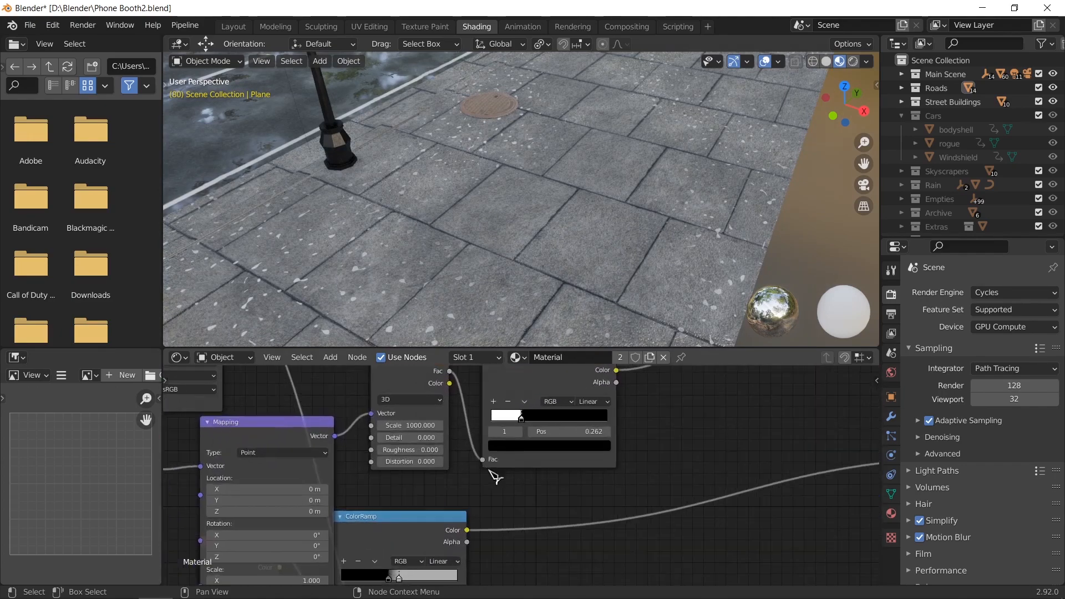
pyautogui.doubleClick(411, 425)
pyautogui.press('Return')
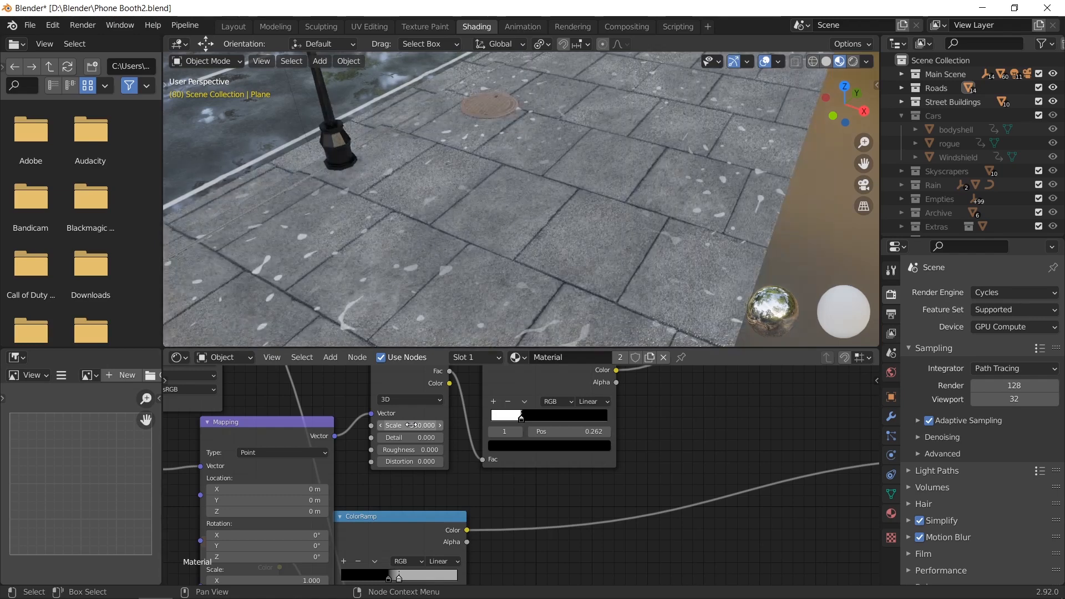
pyautogui.click(410, 425)
pyautogui.write('2000')
pyautogui.press('Return')
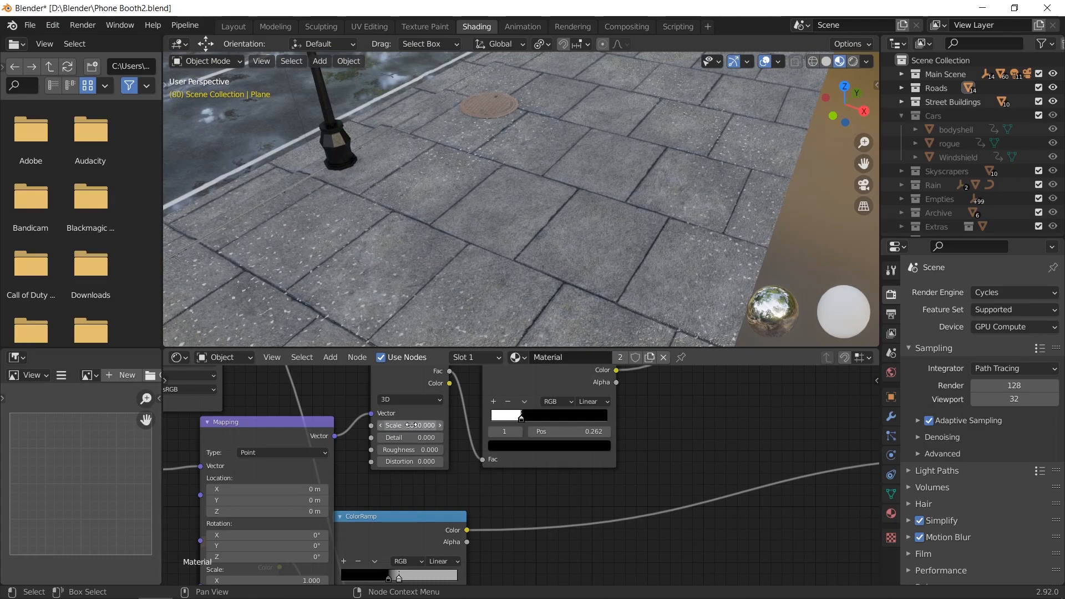
# Set the scale of the lower Noise Texture that generates the specks to 750 and check the sidewalk around the phone booth
pyautogui.click(411, 425)
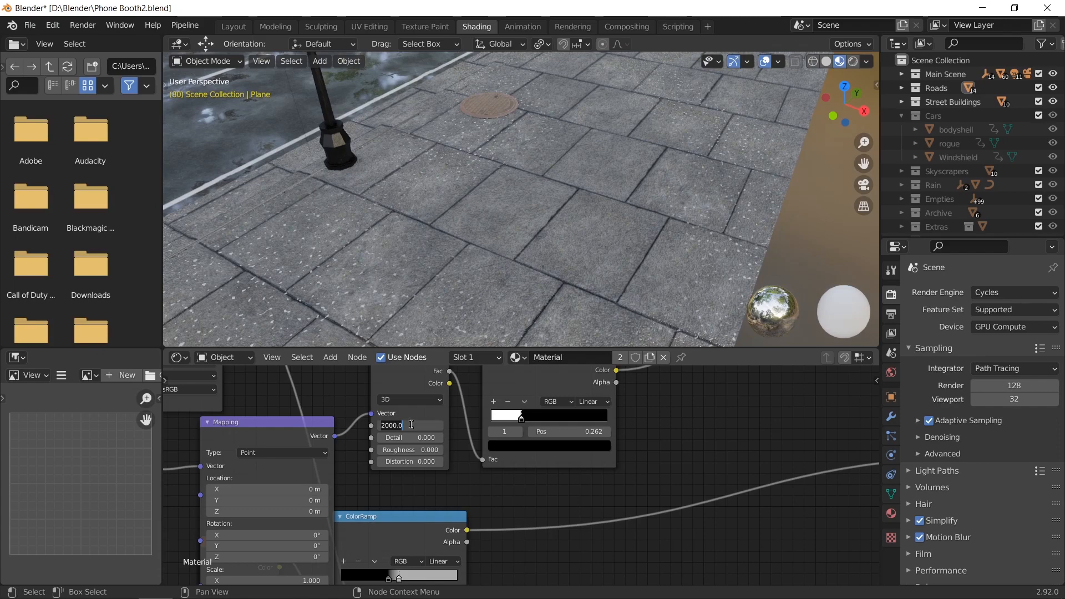
pyautogui.press('Return')
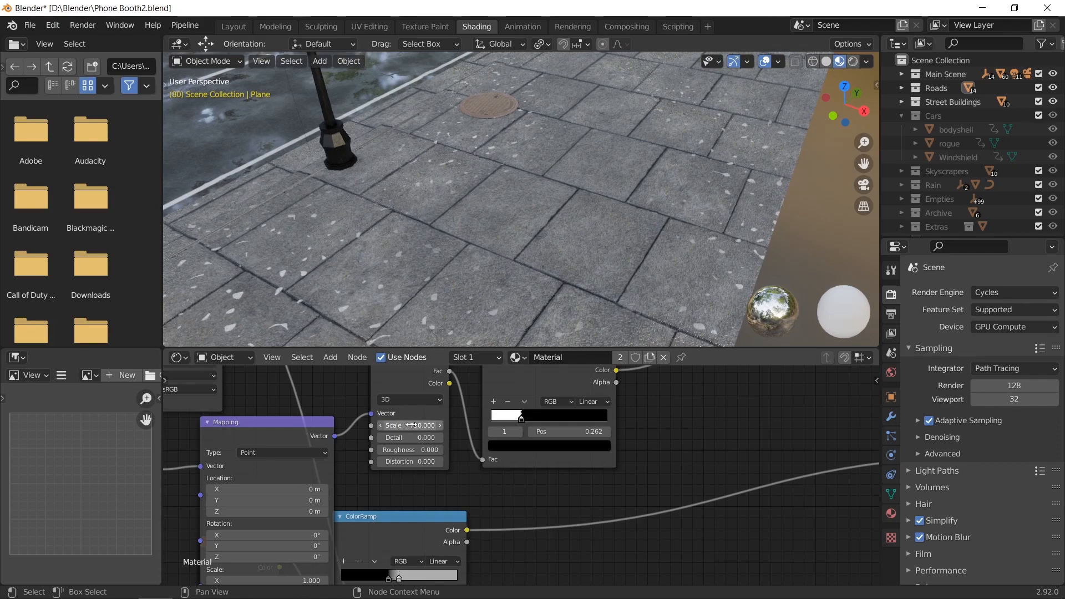
pyautogui.scroll(-8, 518, 221)
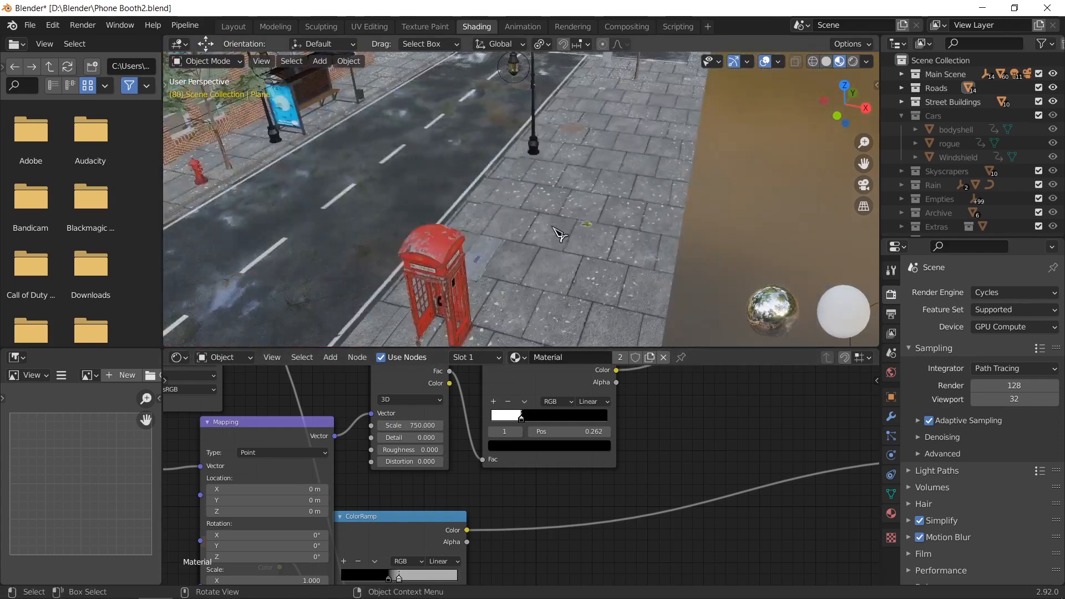
pyautogui.scroll(-2, 568, 252)
pyautogui.scroll(5, 569, 252)
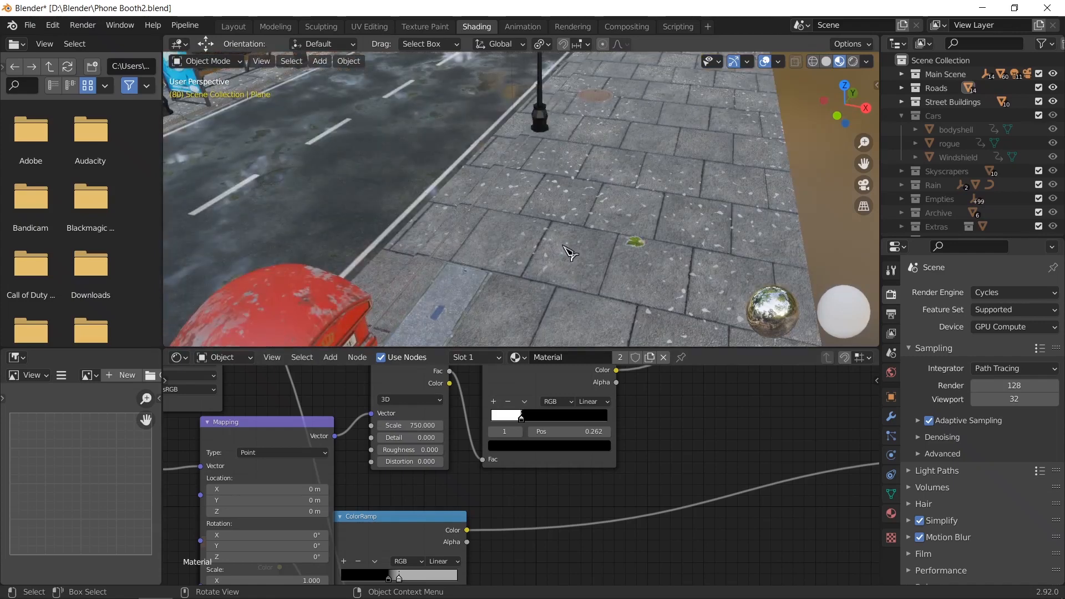
pyautogui.scroll(-3, 570, 253)
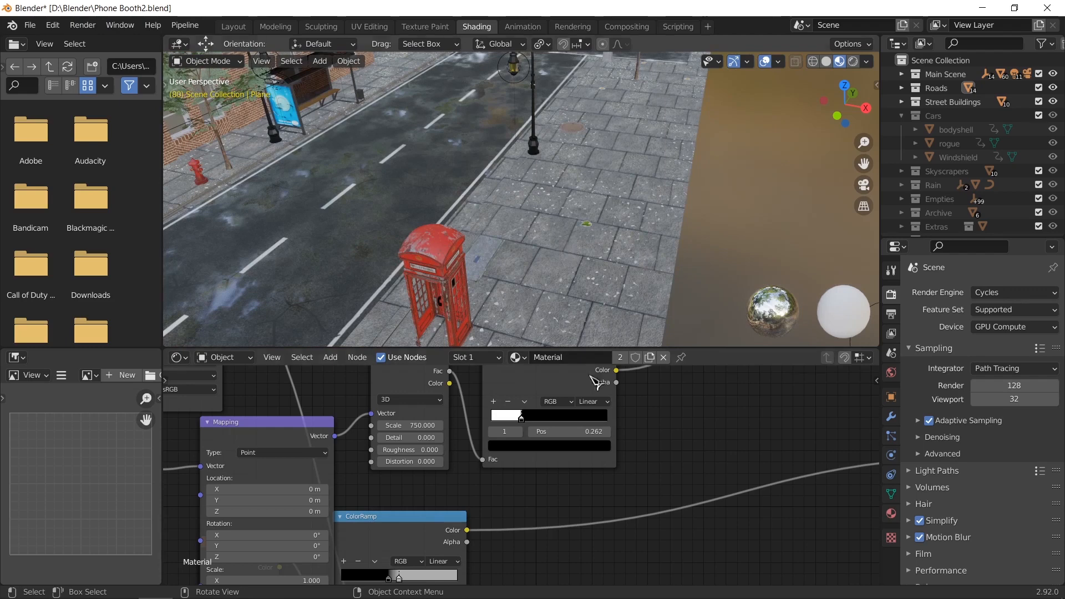
# Set the scale of the upper Noise Texture that masks the specks to 200 and inspect the sidewalk up close
pyautogui.moveTo(659, 471); pyautogui.dragTo(644, 534, button='middle')
pyautogui.moveTo(672, 445); pyautogui.dragTo(656, 535, button='middle')
pyautogui.moveTo(459, 493)
pyautogui.mouseDown(button='middle')
pyautogui.moveTo(489, 510)
pyautogui.moveTo(471, 524)
pyautogui.mouseUp(button='middle')
pyautogui.click(454, 422)
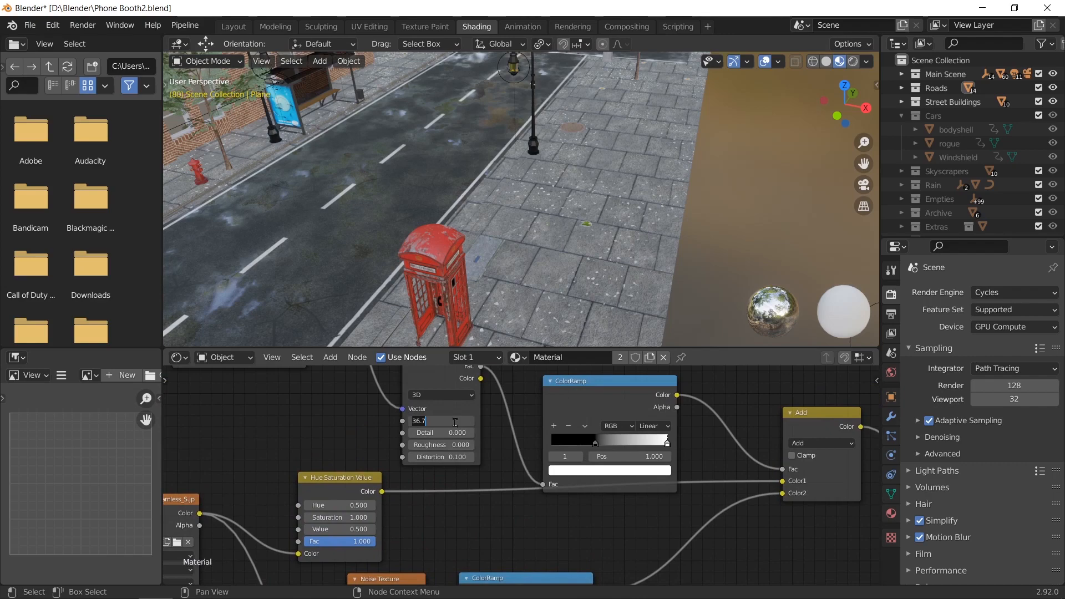
pyautogui.press('Return')
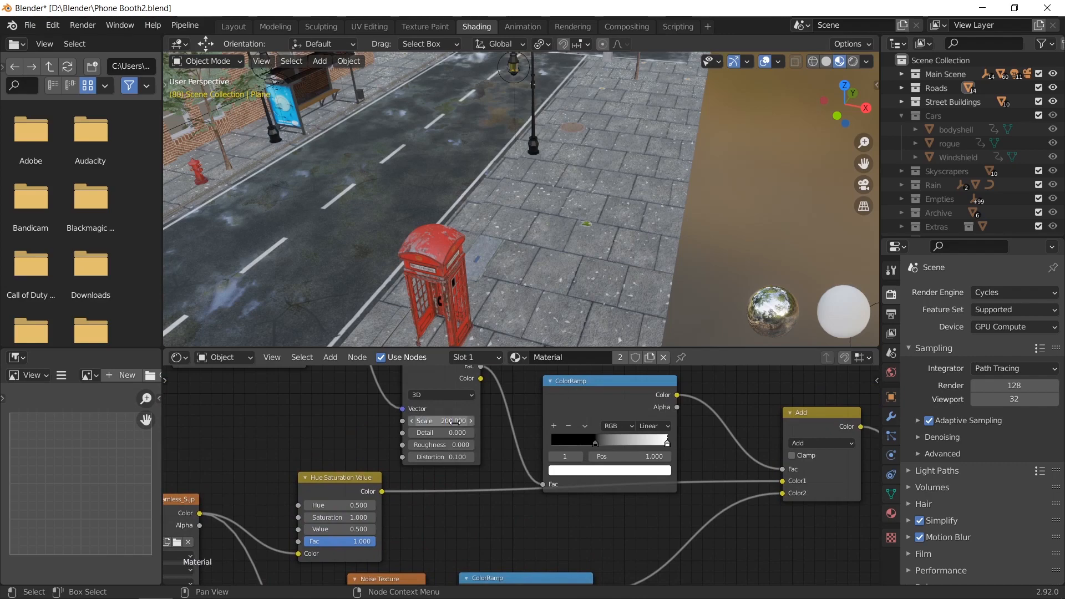
pyautogui.scroll(5, 594, 231)
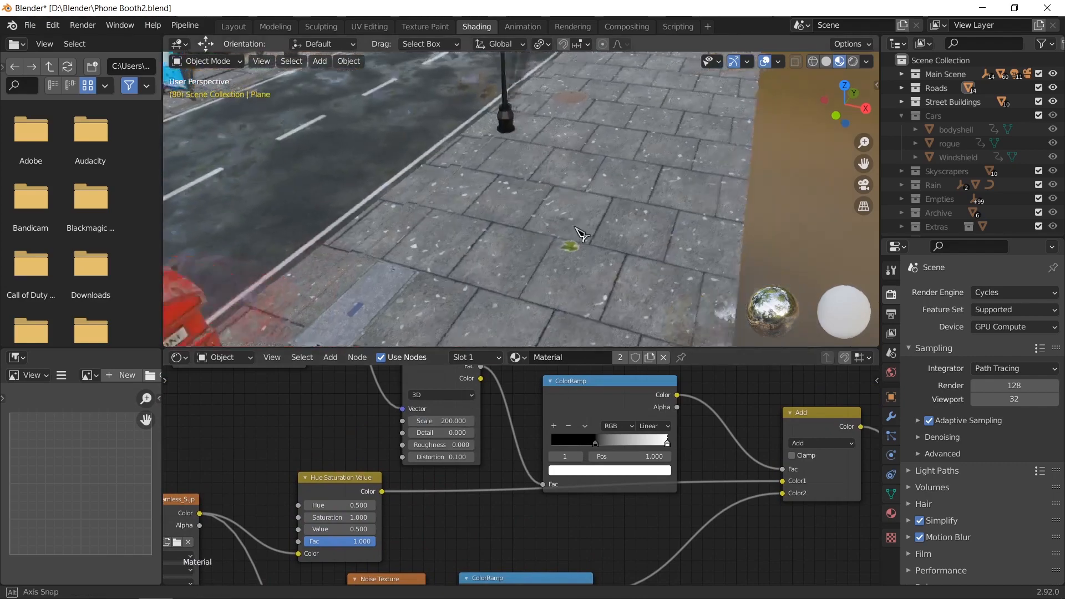
pyautogui.moveTo(580, 238); pyautogui.dragTo(507, 239, button='middle')
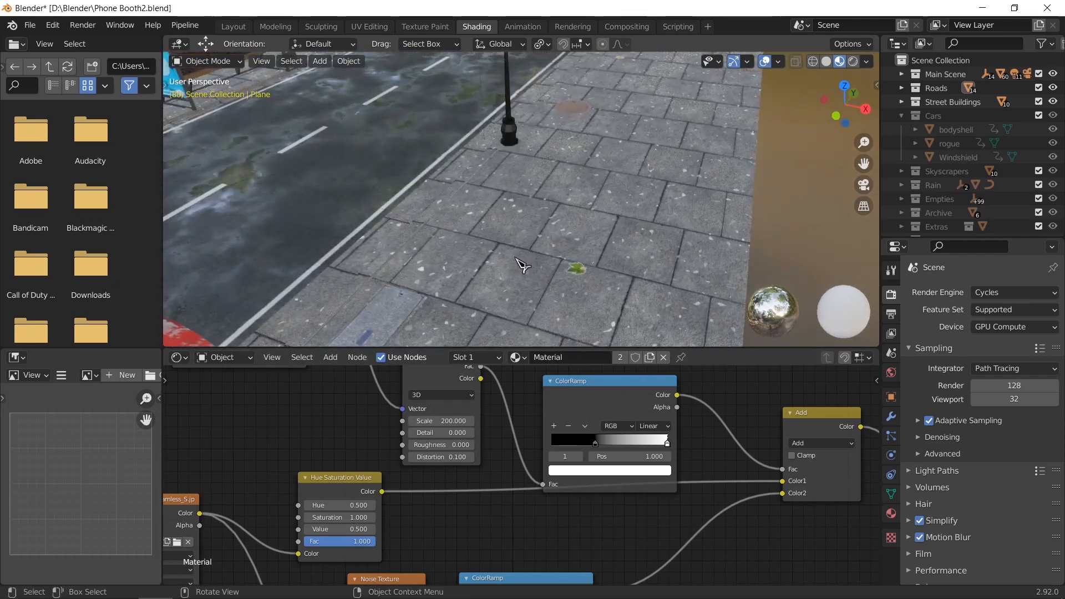
# Try a scale of 1000 on the Noise Texture that masks the specks
pyautogui.click(456, 421)
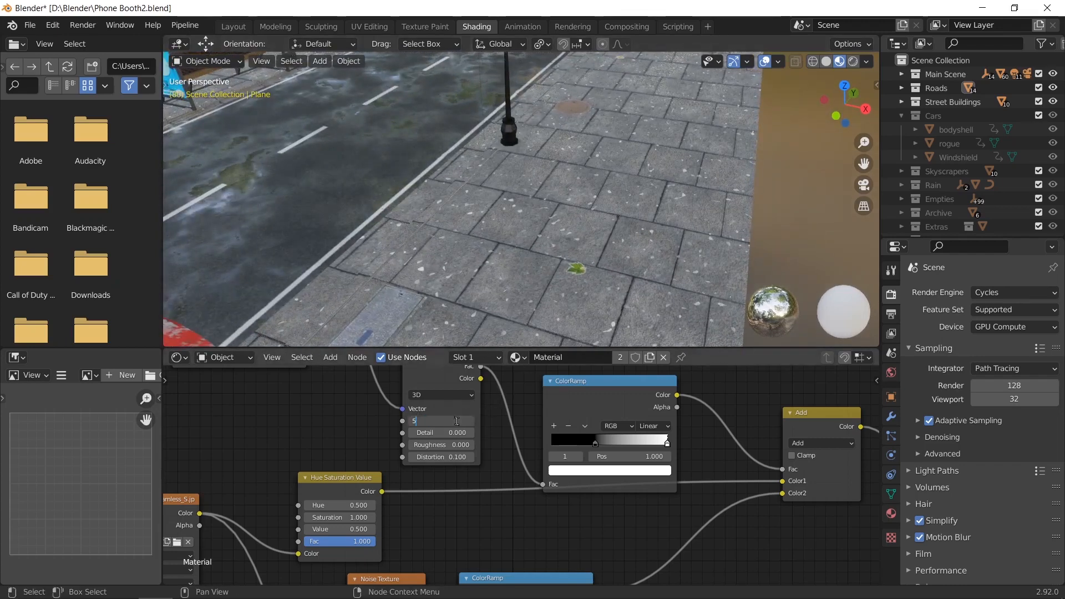
pyautogui.press('Return')
pyautogui.click(456, 421)
pyautogui.write('1000')
pyautogui.press('Return')
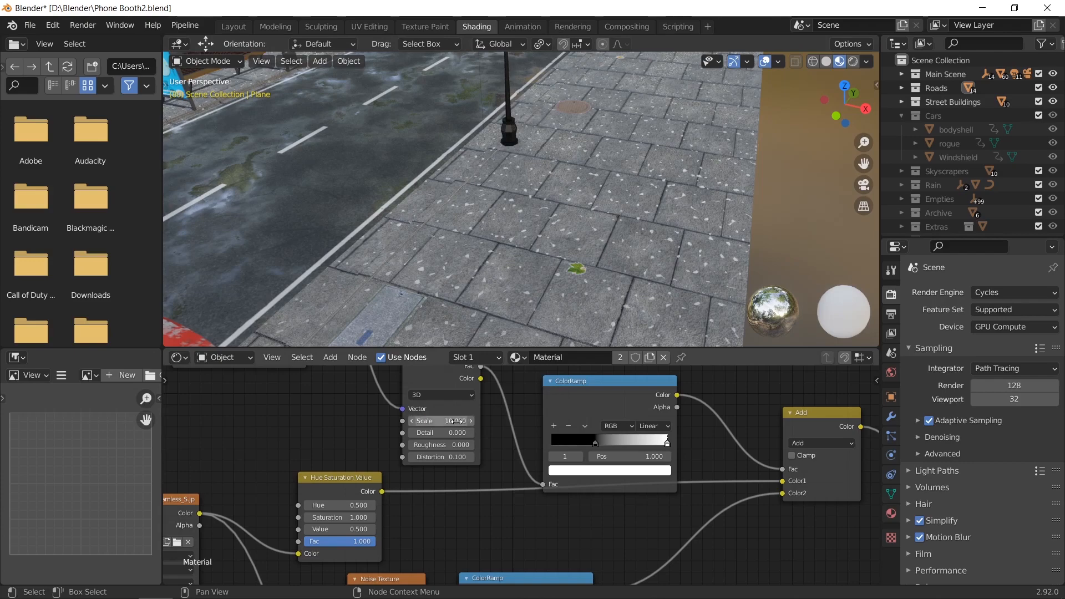
# Set the mask Noise Texture's scale to 100 after trying 50, and check the speck distribution beside the phone booth
pyautogui.click(456, 420)
pyautogui.write('100')
pyautogui.press('Return')
pyautogui.press('Return')
pyautogui.click(453, 421)
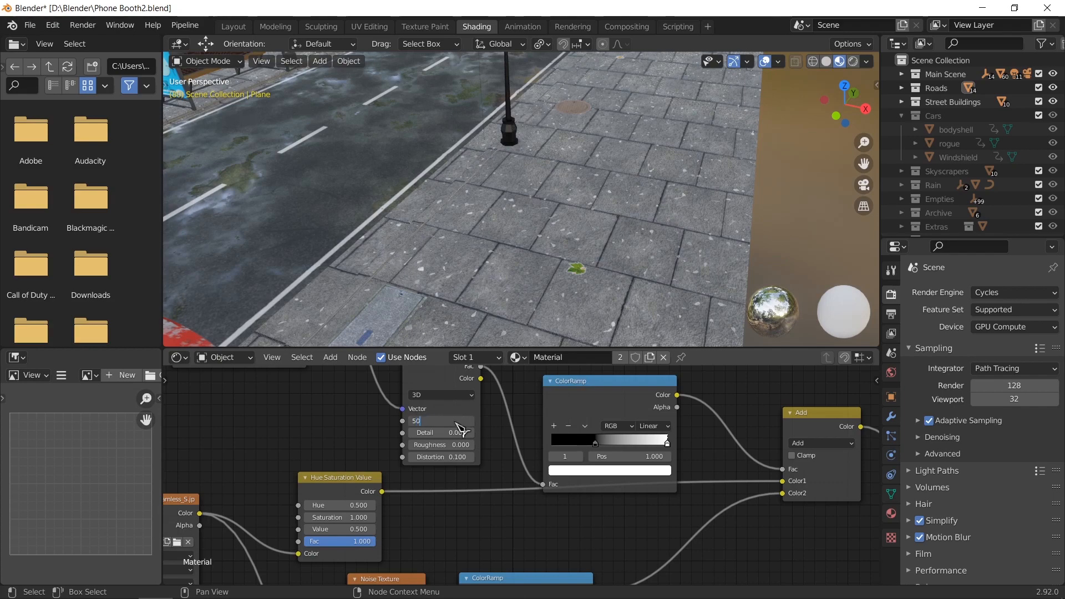
pyautogui.press('Return')
pyautogui.write('0')
pyautogui.press('Return')
pyautogui.moveTo(643, 239); pyautogui.dragTo(530, 261, button='middle')
pyautogui.scroll(-5, 524, 254)
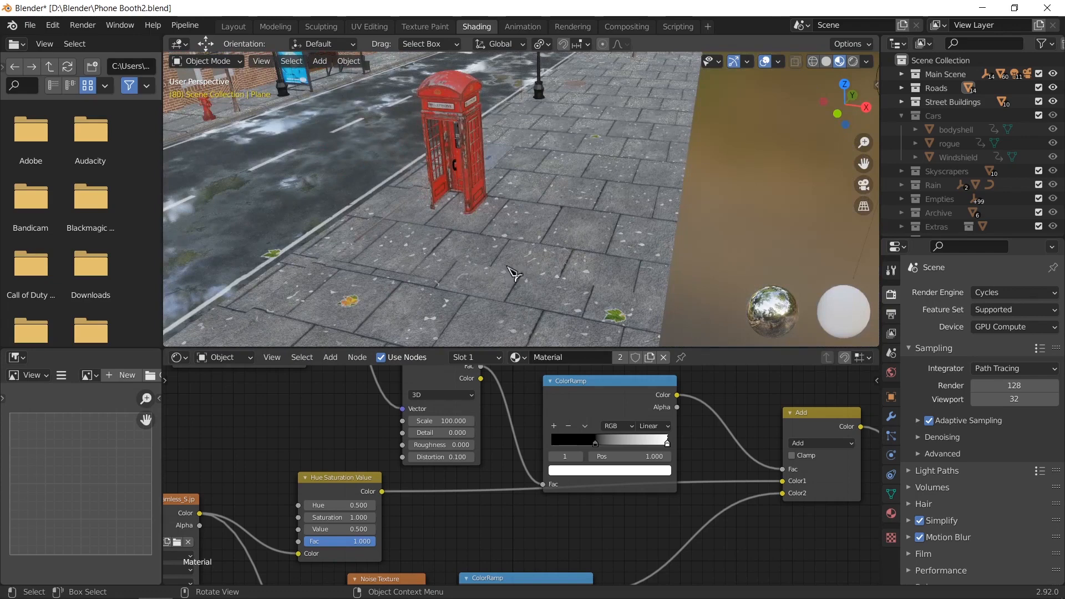
# Reshuffle the leaves scattered over the foreground ground plane by setting its particle system's emission seed to 15
pyautogui.click(565, 235)
pyautogui.click(414, 331)
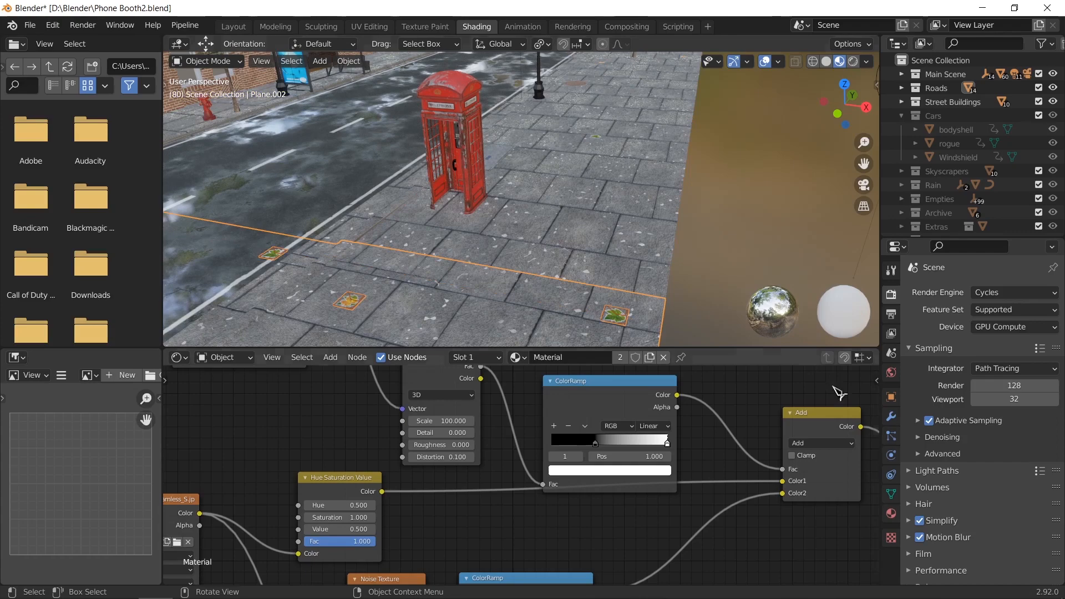
pyautogui.click(890, 436)
pyautogui.click(1043, 443)
pyautogui.click(1043, 443)
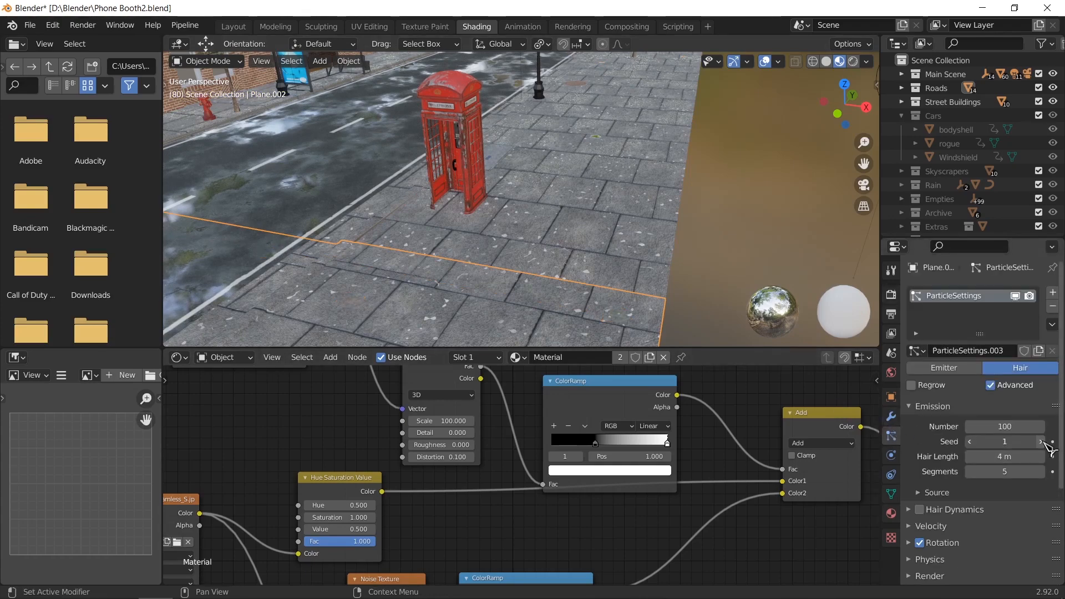
pyautogui.click(1043, 442)
pyautogui.click(1043, 442)
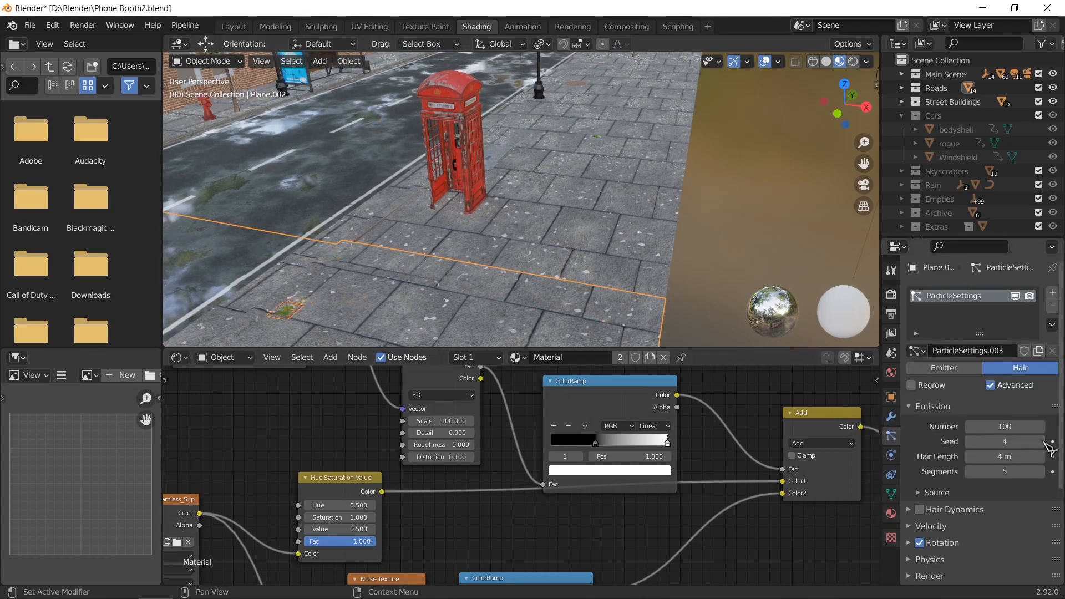
pyautogui.click(1043, 442)
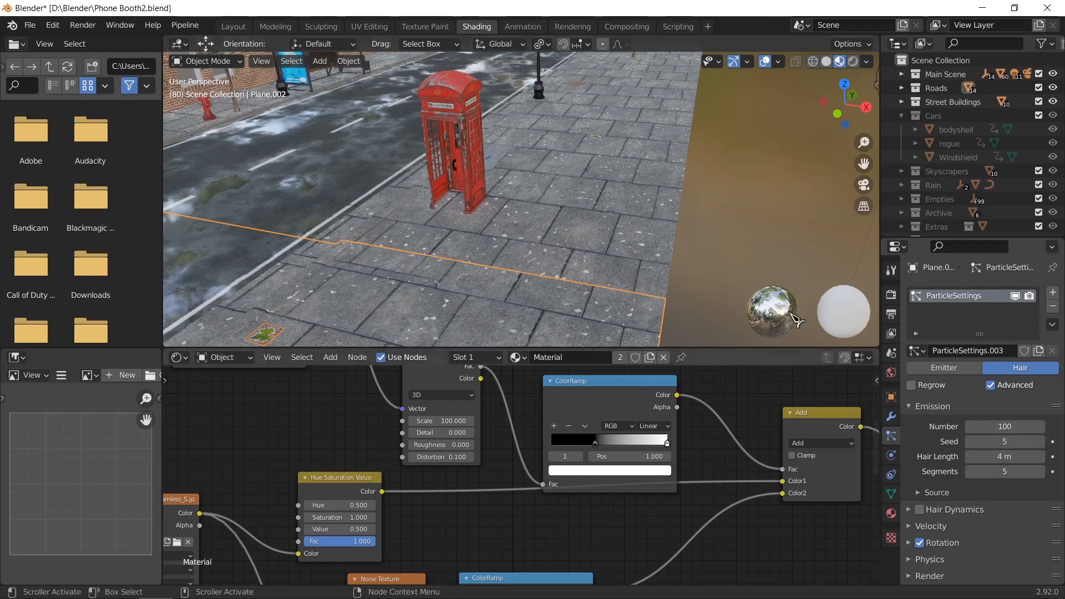
pyautogui.click(749, 254)
pyautogui.click(273, 338)
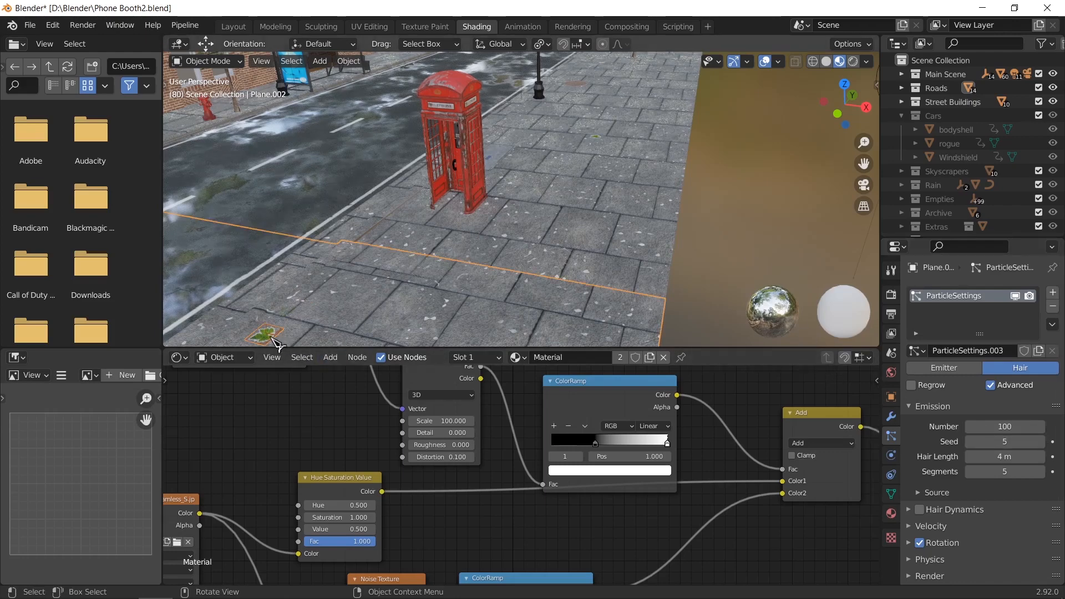
pyautogui.click(1041, 442)
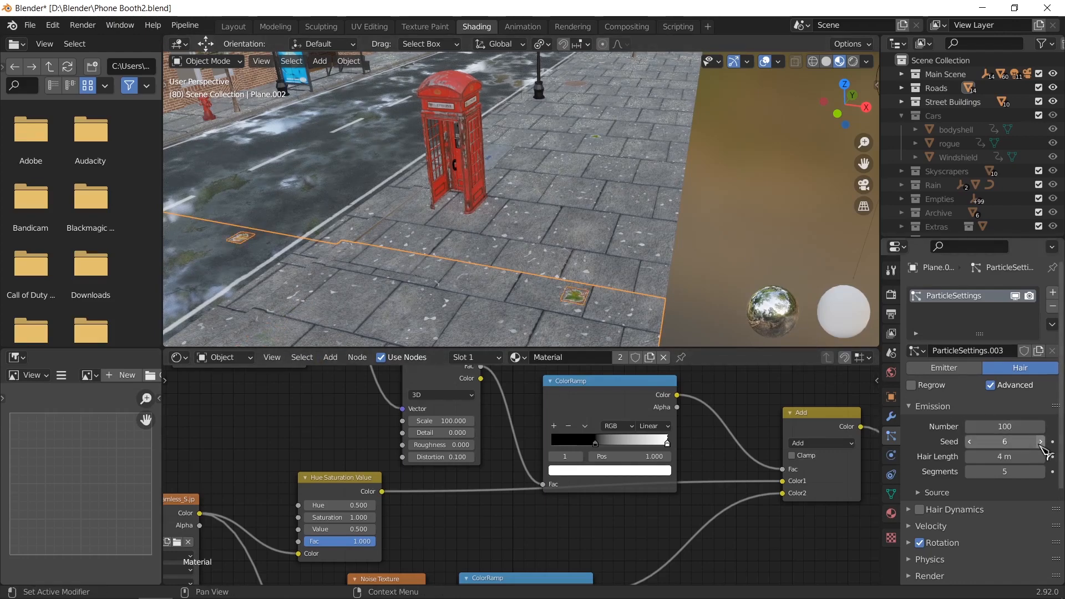
pyautogui.click(1041, 442)
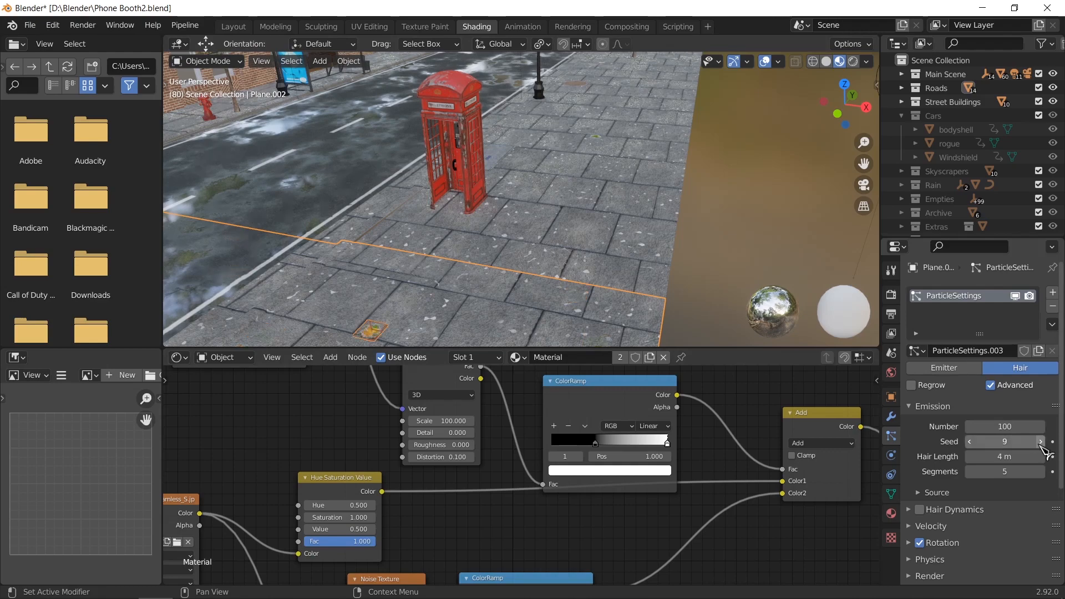
pyautogui.click(1041, 442)
pyautogui.click(1041, 442)
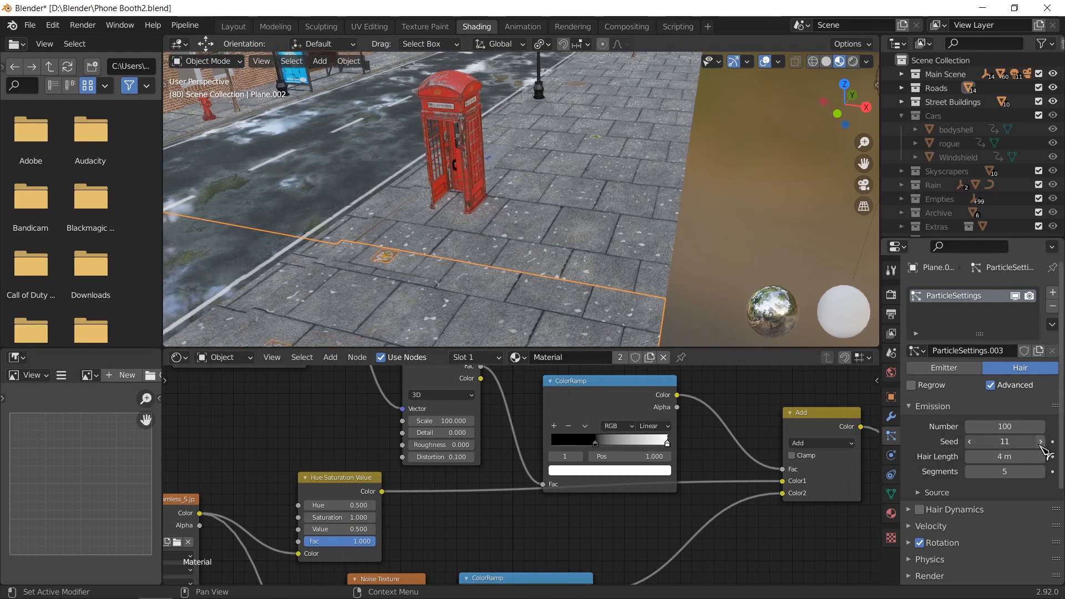
pyautogui.click(1041, 442)
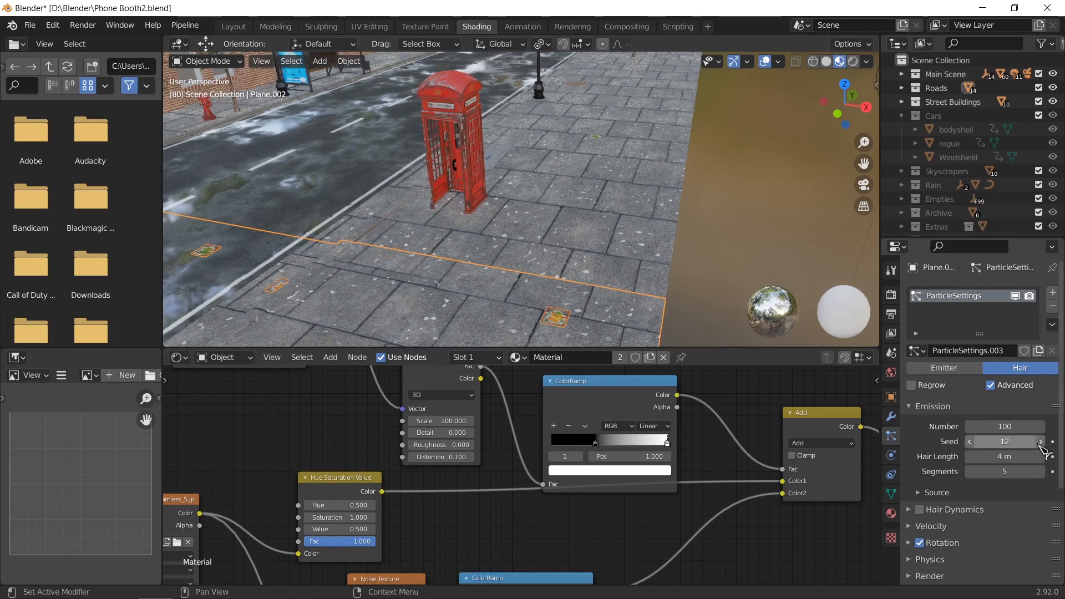
pyautogui.click(1041, 442)
pyautogui.click(1041, 442)
pyautogui.click(1041, 442)
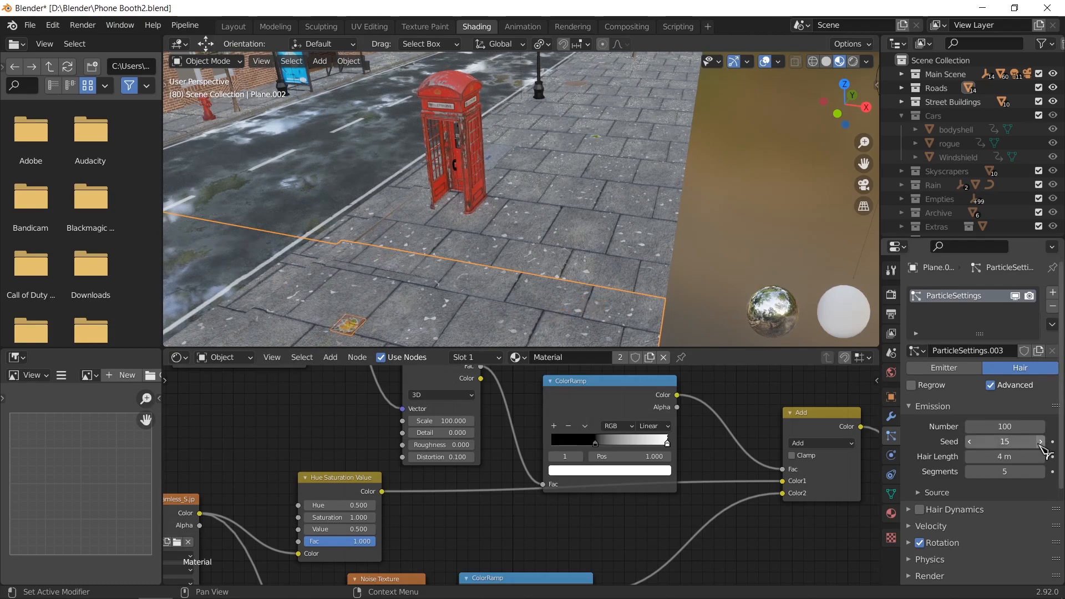
# Spread the two source leaf planes apart along the X axis, moving the autumn leaf in the positive direction and the green leaf in the negative
pyautogui.scroll(5, 617, 274)
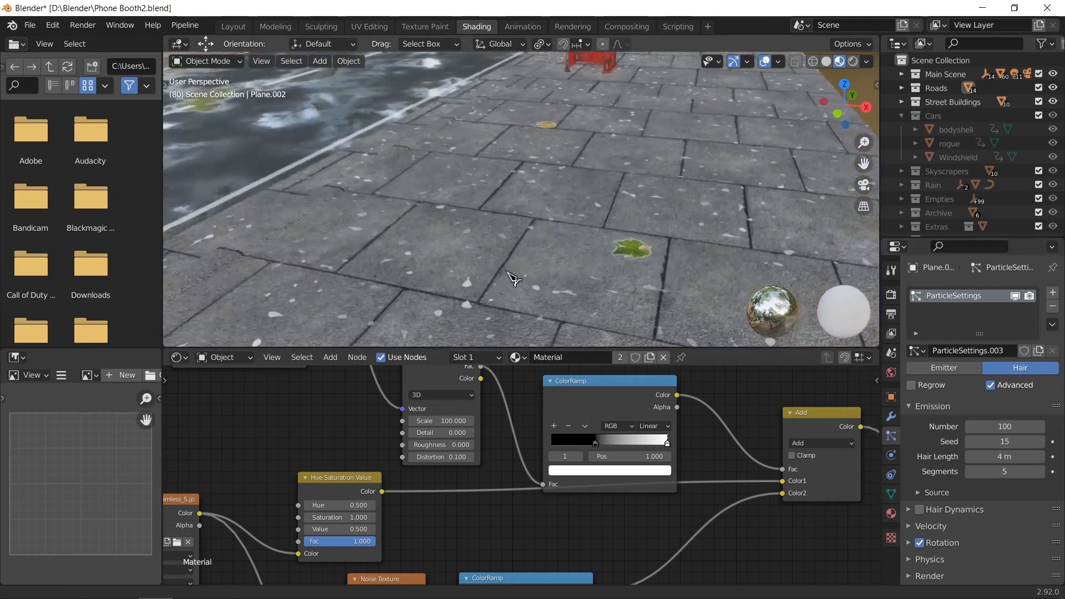
pyautogui.click(636, 268)
pyautogui.scroll(-5, 560, 271)
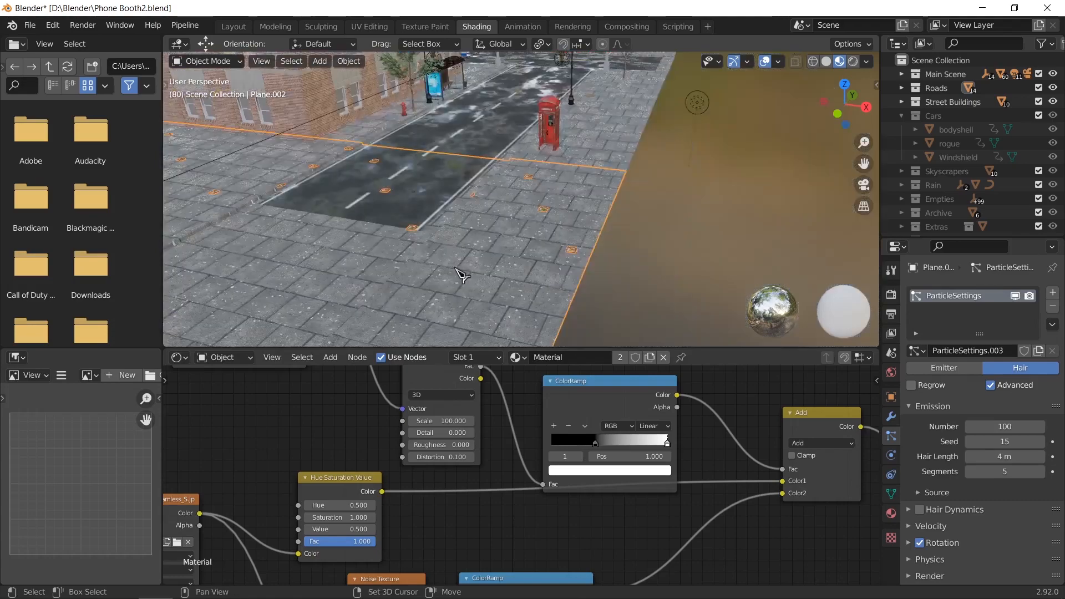
pyautogui.scroll(5, 458, 283)
pyautogui.keyDown('shift'); pyautogui.moveTo(454, 272); pyautogui.dragTo(598, 241, button='middle'); pyautogui.keyUp('shift')
pyautogui.scroll(1, 556, 316)
pyautogui.press('KP_Decimal')
pyautogui.scroll(3, 586, 264)
pyautogui.click(599, 238)
pyautogui.click(600, 209)
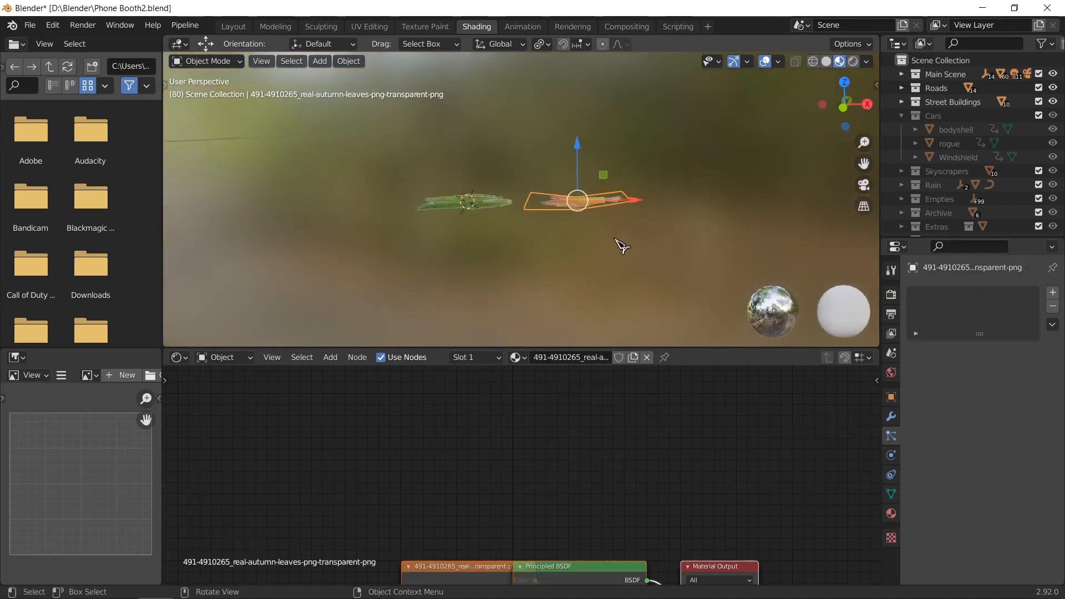
pyautogui.moveTo(631, 201); pyautogui.dragTo(833, 200)
pyautogui.click(486, 207)
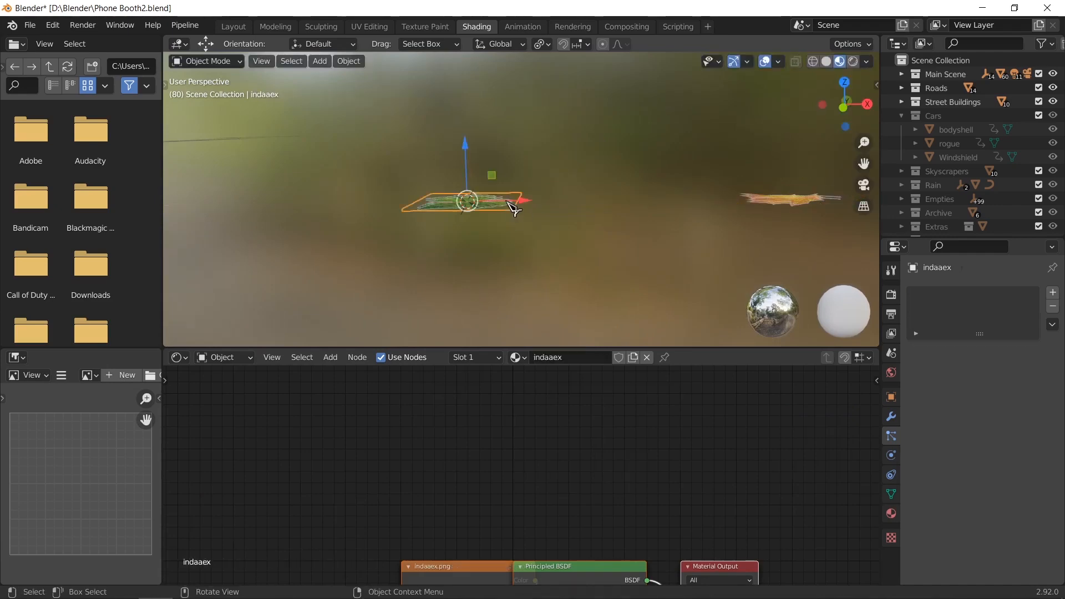
pyautogui.moveTo(514, 202); pyautogui.dragTo(259, 203)
# Return to the street and examine the sidewalk specks and scattered leaves around the phone booth, with the foreground ground plane selected
pyautogui.scroll(-11, 421, 221)
pyautogui.moveTo(478, 250); pyautogui.dragTo(428, 283, button='middle')
pyautogui.scroll(-4, 422, 277)
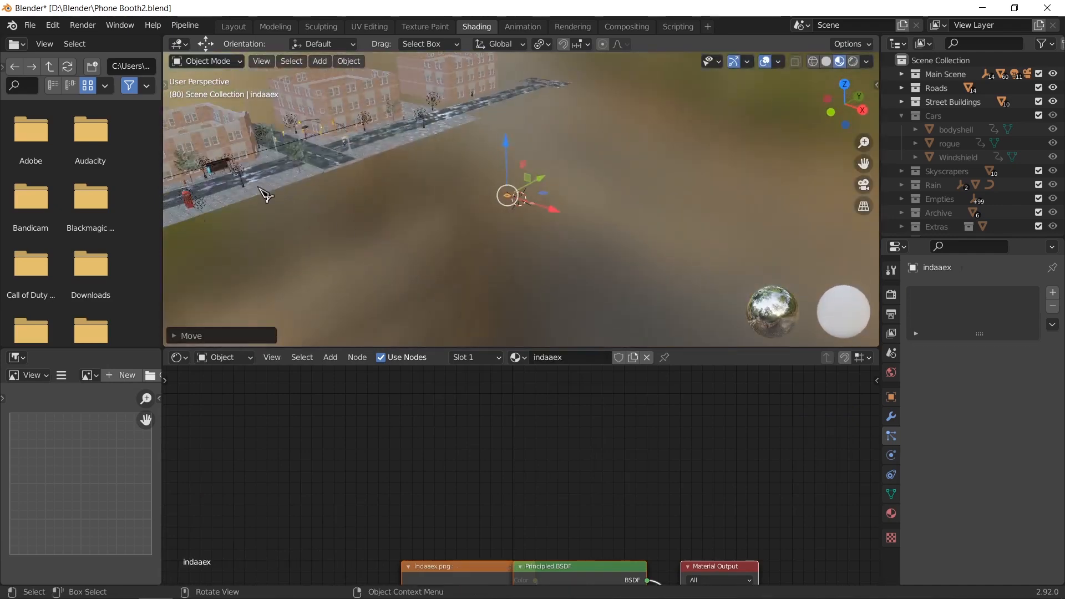
pyautogui.click(259, 191)
pyautogui.press('KP_Decimal')
pyautogui.moveTo(294, 233); pyautogui.dragTo(400, 250, button='middle')
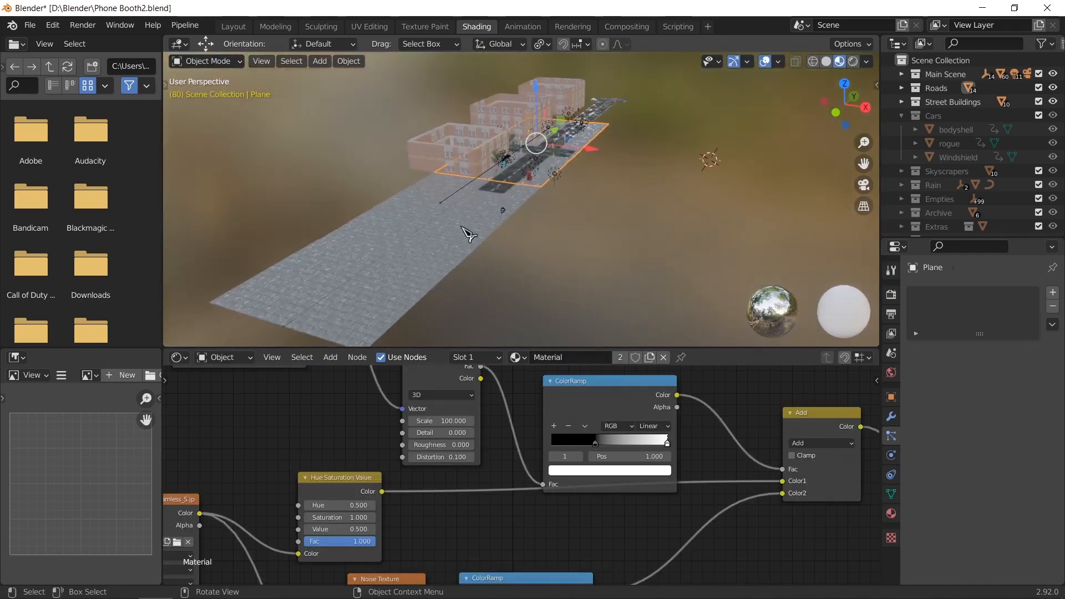
pyautogui.click(465, 228)
pyautogui.scroll(3, 483, 255)
pyautogui.scroll(8, 577, 283)
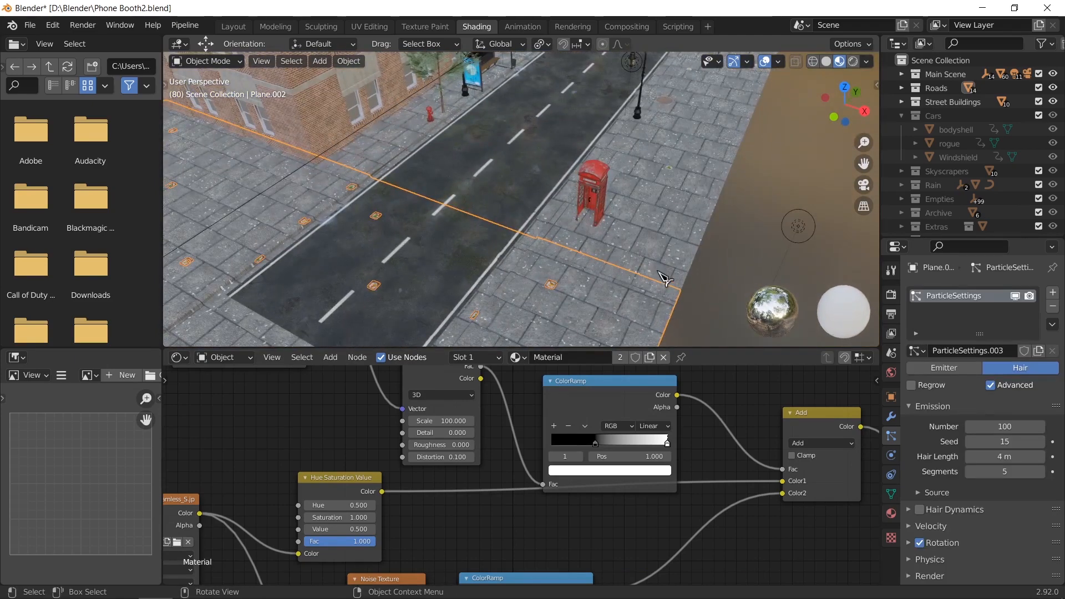
pyautogui.scroll(3, 665, 279)
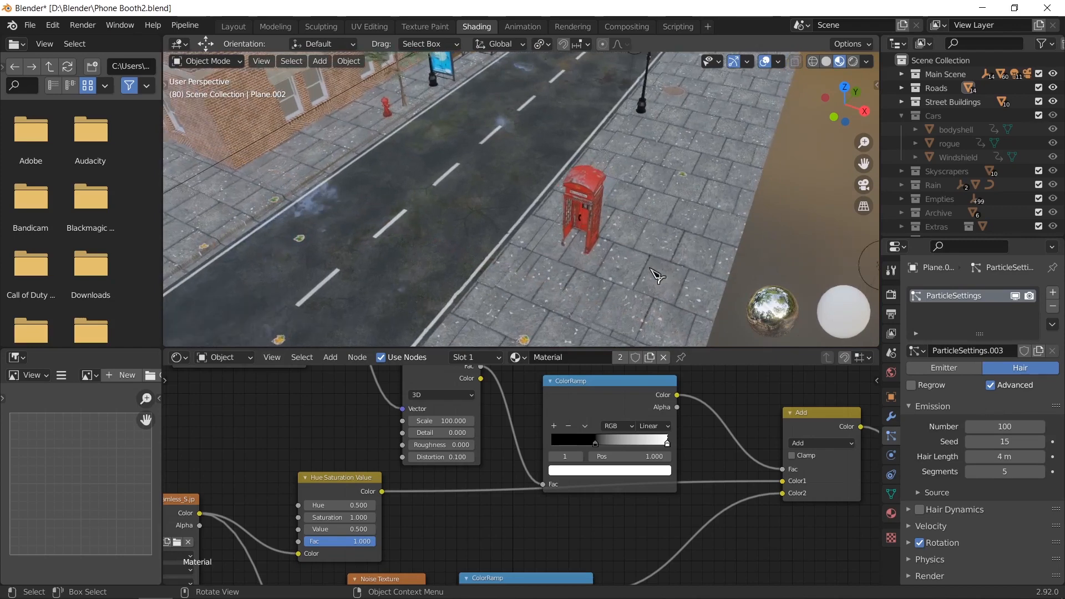
pyautogui.scroll(2, 656, 276)
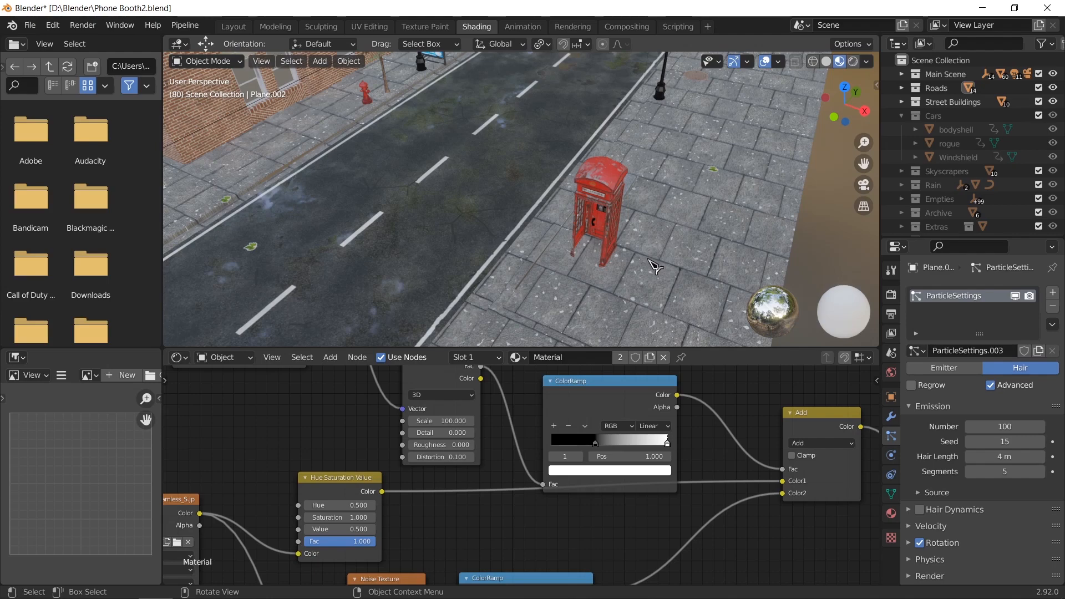
pyautogui.scroll(-3, 605, 185)
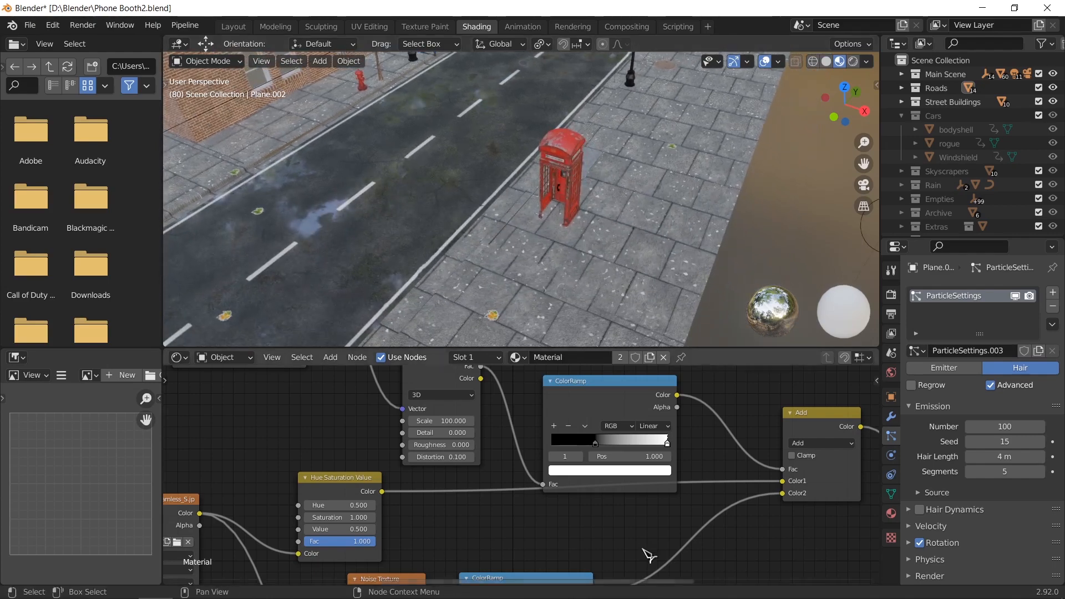
# Examine the sidewalk material's texture coordinate, mapping, noise and ColorRamp nodes that feed the specks and roughness
pyautogui.scroll(-4, 634, 518)
pyautogui.moveTo(642, 521); pyautogui.dragTo(605, 396, button='middle')
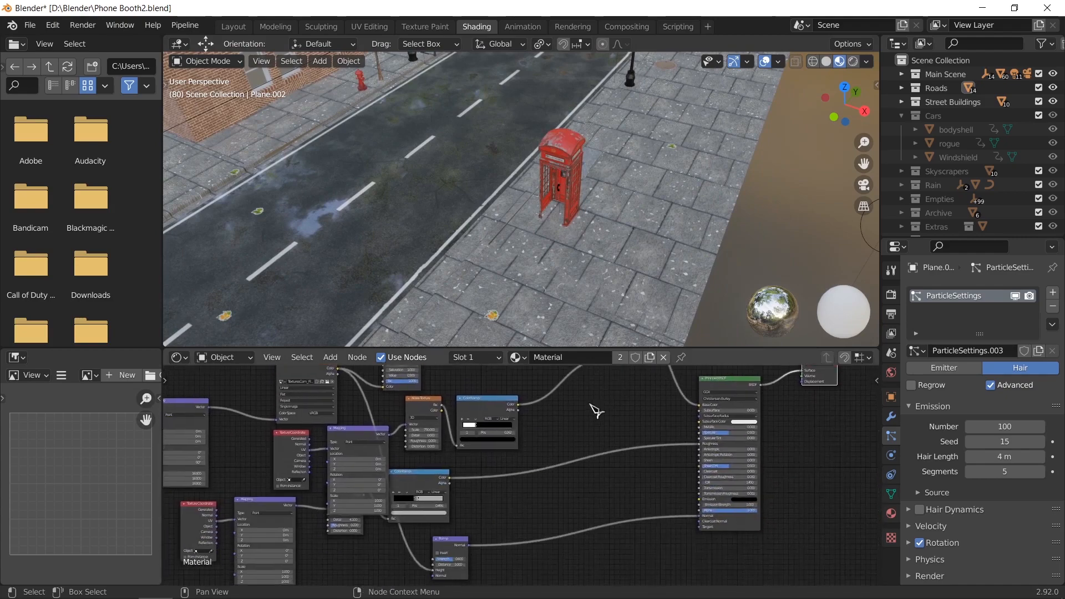
pyautogui.scroll(2, 481, 456)
pyautogui.keyDown('shift'); pyautogui.click(247, 446); pyautogui.keyUp('shift')
pyautogui.keyDown('shift'); pyautogui.click(322, 431); pyautogui.keyUp('shift')
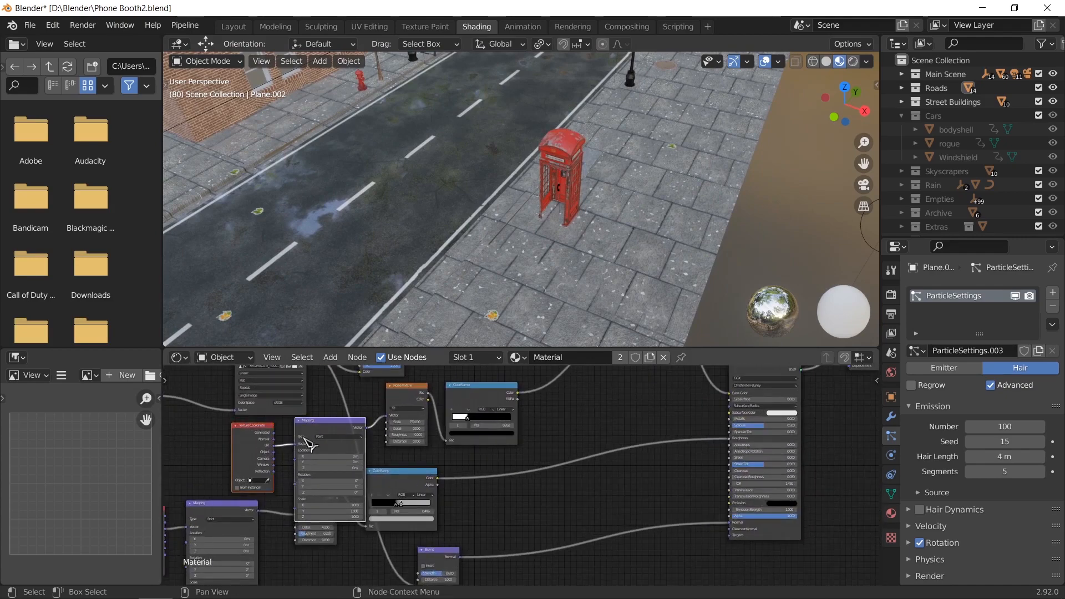
pyautogui.keyDown('ctrl'); pyautogui.click(257, 441); pyautogui.keyUp('ctrl')
pyautogui.click(420, 408)
pyautogui.click(490, 405)
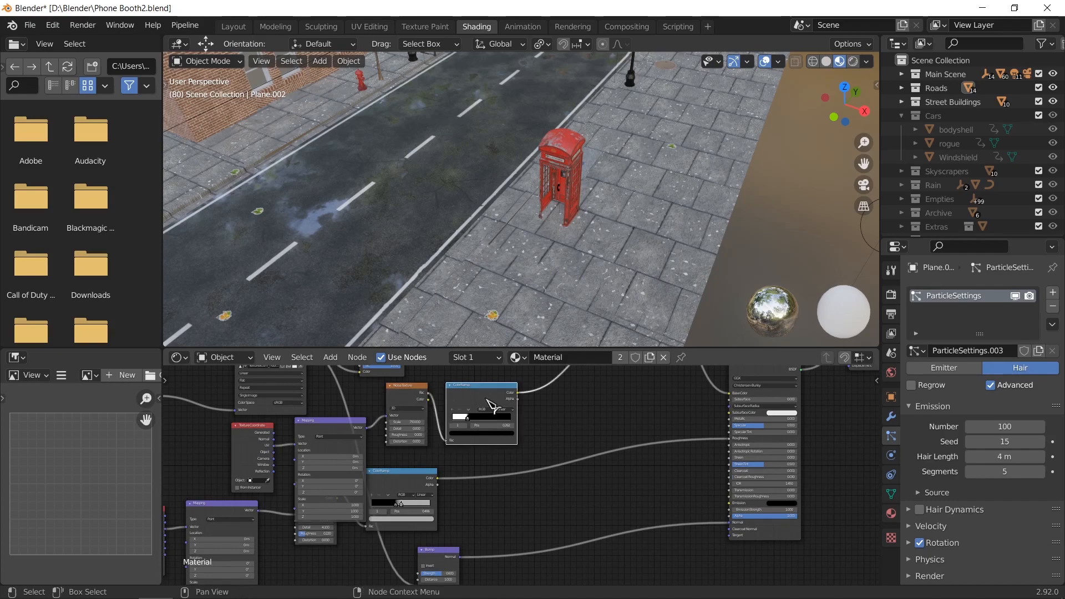
pyautogui.hotkey('shift', 'd')
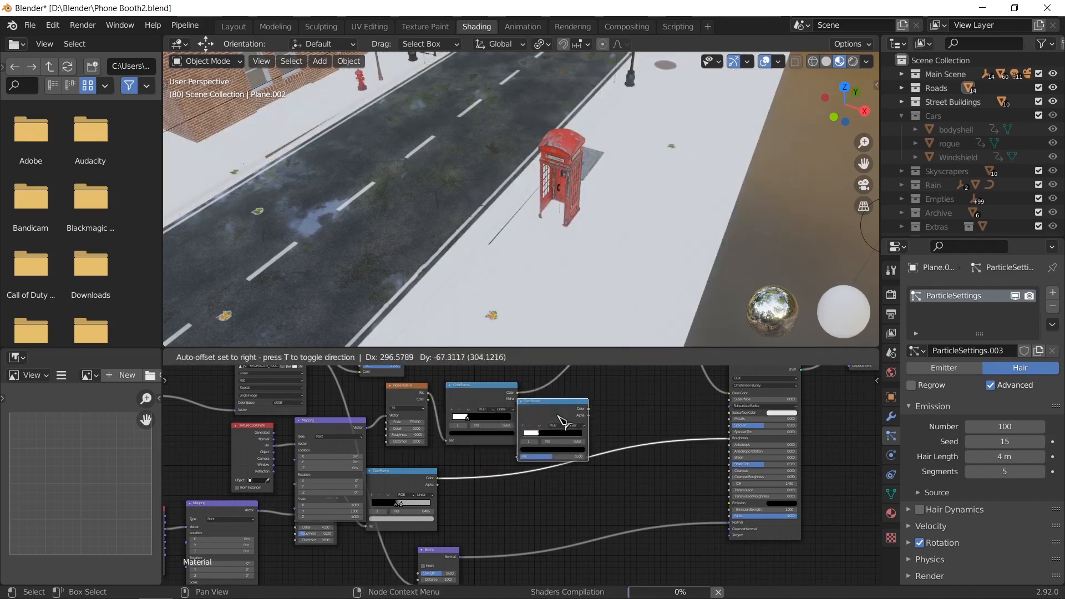
pyautogui.rightClick(564, 423)
pyautogui.press('g')
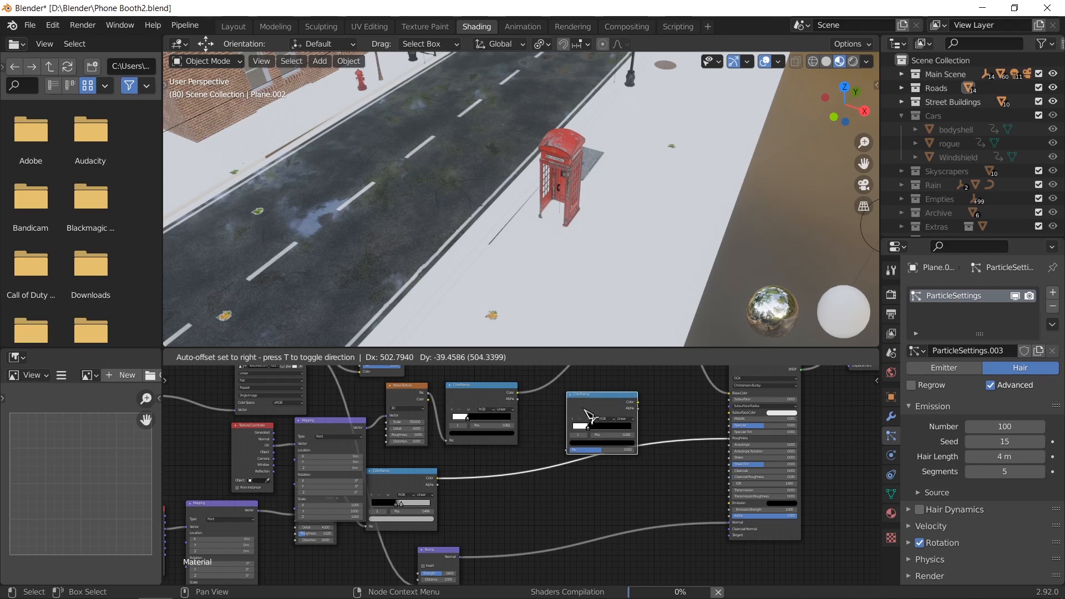
pyautogui.rightClick(584, 411)
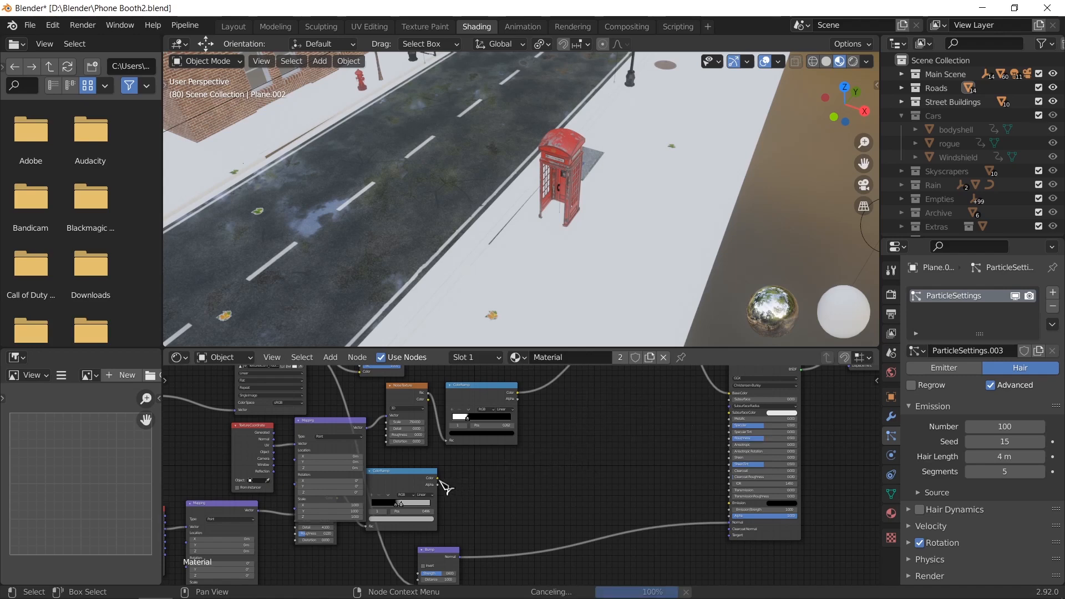
pyautogui.moveTo(438, 478); pyautogui.dragTo(733, 444)
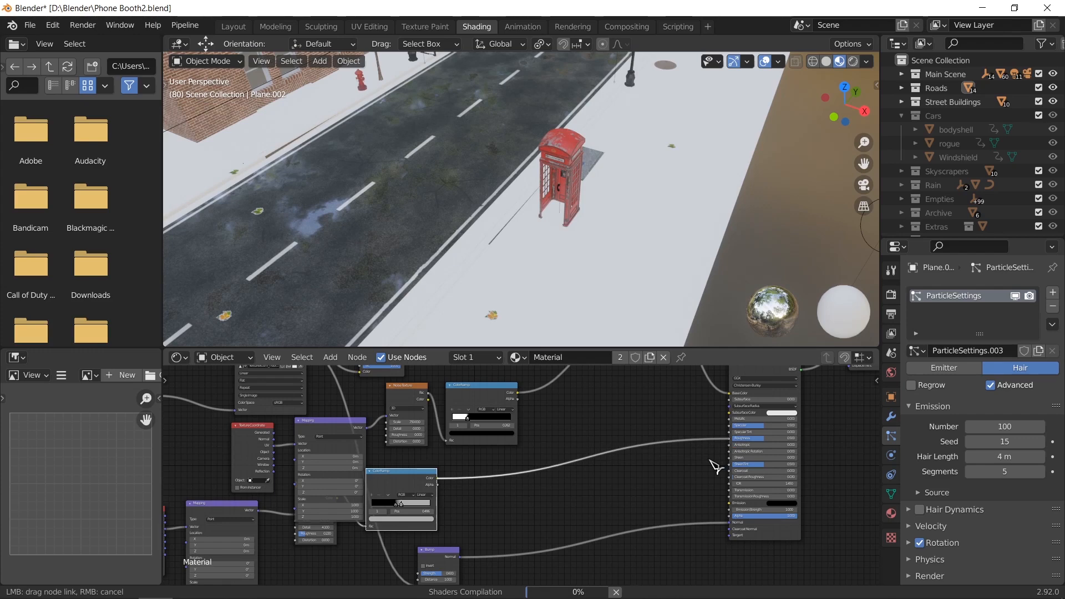
pyautogui.moveTo(715, 467); pyautogui.dragTo(715, 464)
pyautogui.scroll(2, 713, 463)
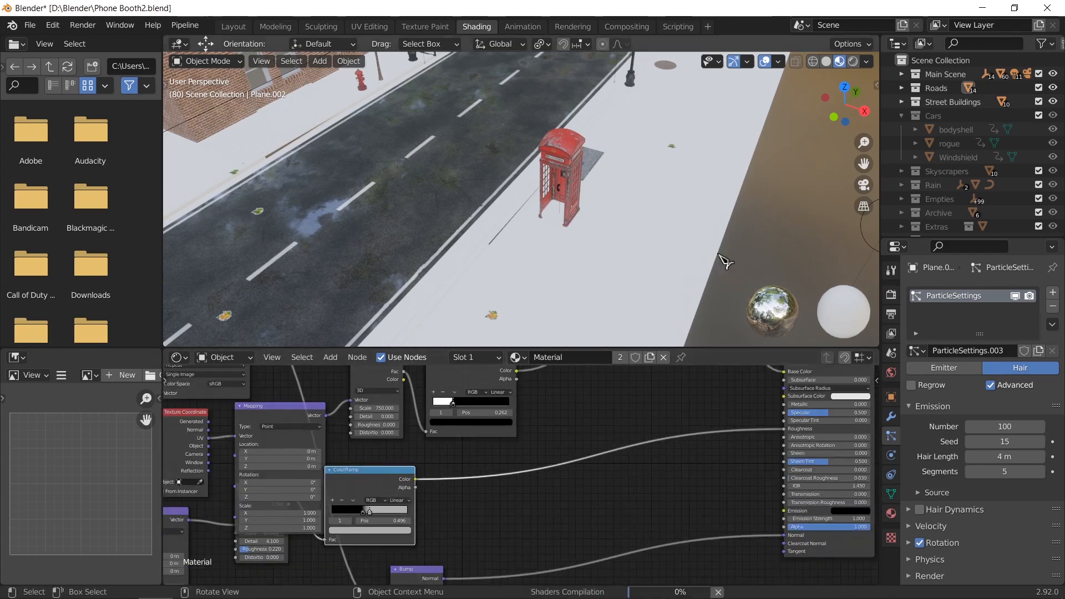
# Select the autumn leaf source plane and move its image texture node clear of the Principled BSDF
pyautogui.scroll(-10, 725, 260)
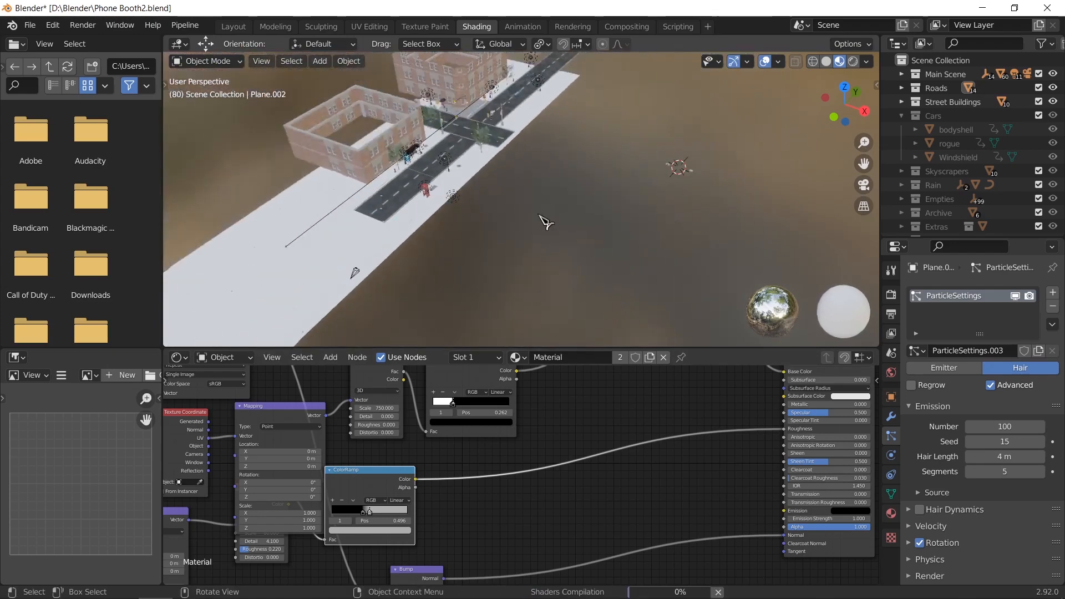
pyautogui.keyDown('shift'); pyautogui.moveTo(538, 216); pyautogui.dragTo(472, 204, button='middle'); pyautogui.keyUp('shift')
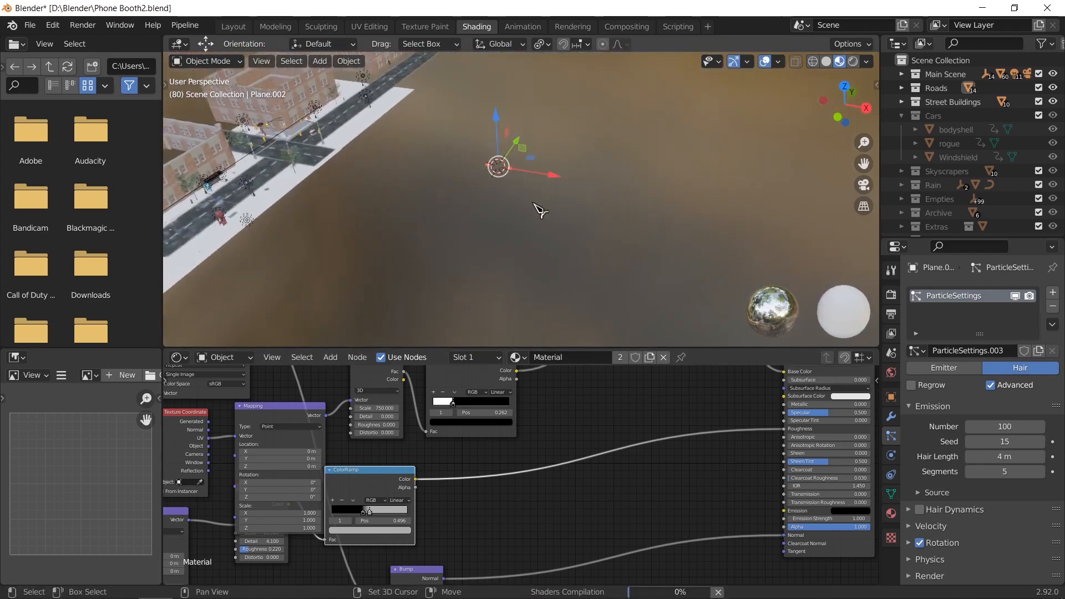
pyautogui.scroll(6, 539, 209)
pyautogui.click(610, 216)
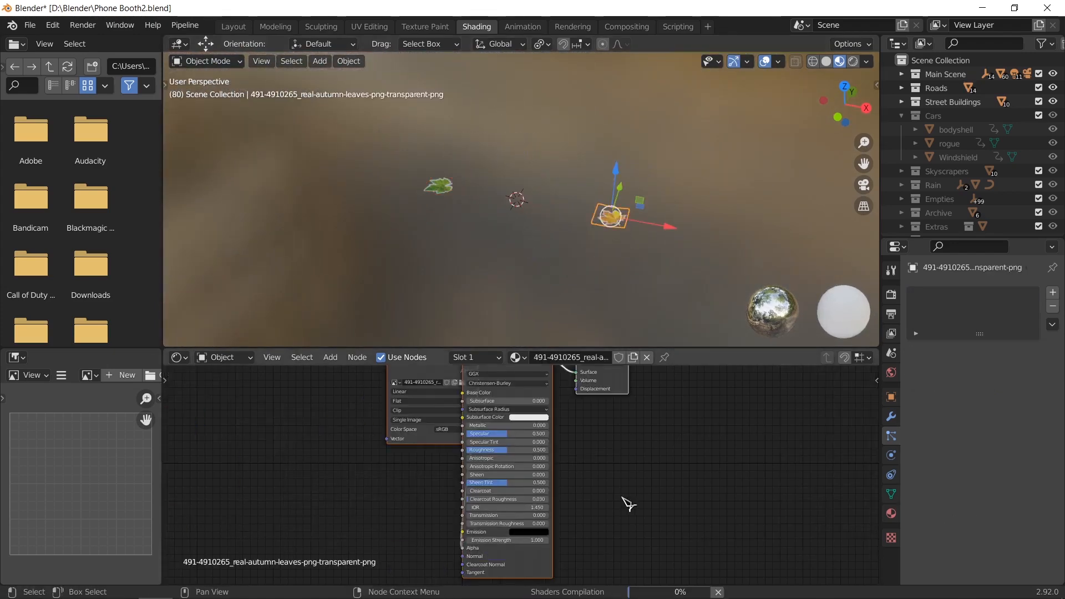
pyautogui.scroll(3, 622, 498)
pyautogui.keyDown('shift'); pyautogui.moveTo(601, 467); pyautogui.dragTo(772, 524, button='middle'); pyautogui.keyUp('shift')
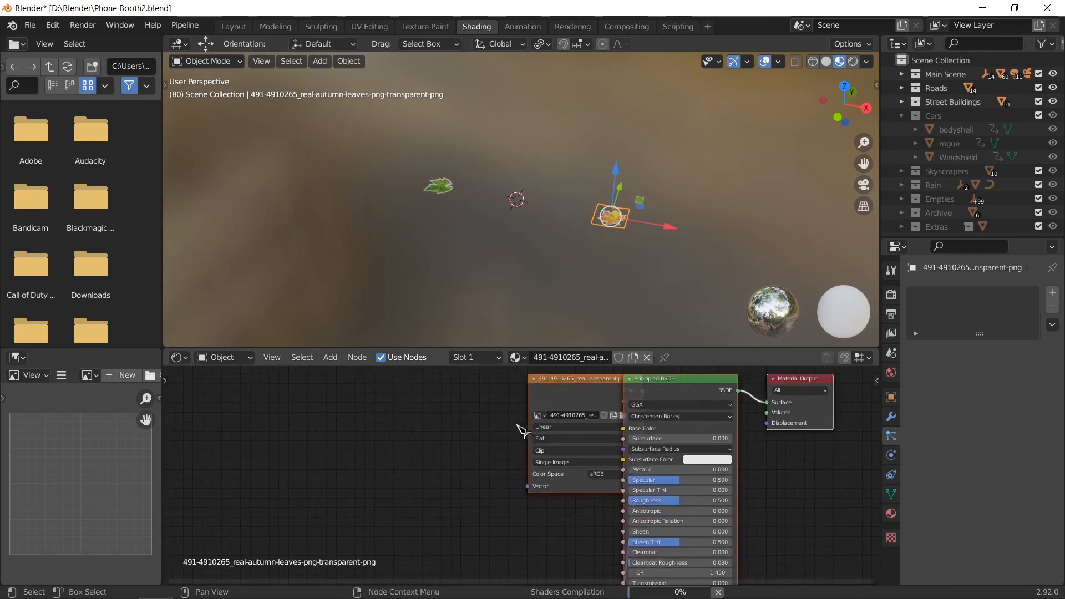
pyautogui.scroll(-1, 524, 431)
pyautogui.moveTo(539, 411); pyautogui.dragTo(406, 405)
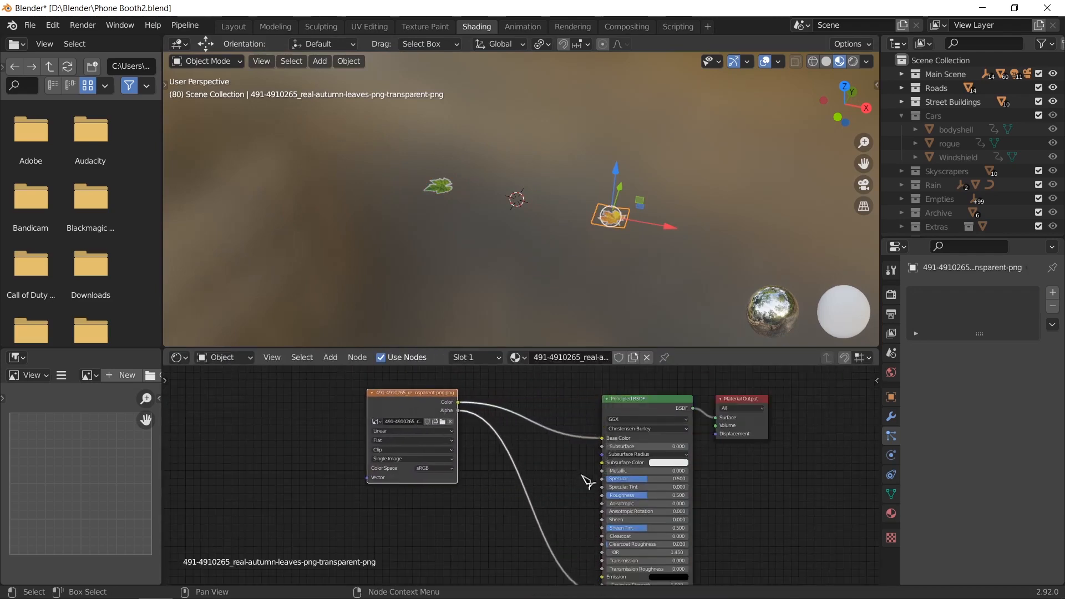
# Try a uniform roughness of 0.129 on the autumn leaf material and inspect the leaf up close
pyautogui.scroll(2, 590, 480)
pyautogui.moveTo(661, 493); pyautogui.dragTo(622, 492)
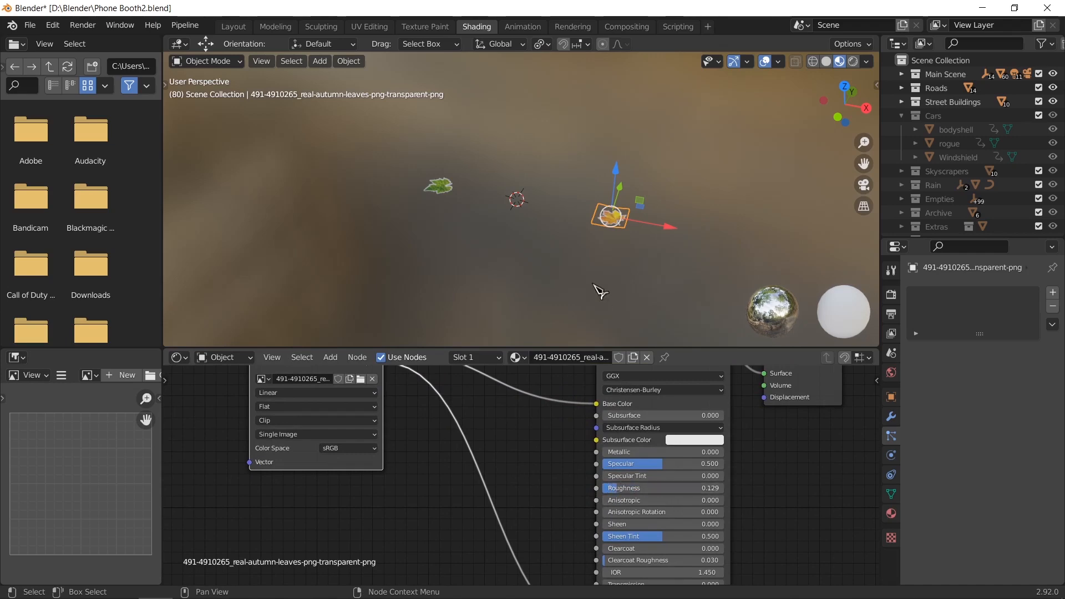
pyautogui.press('KP_Decimal')
pyautogui.scroll(4, 600, 281)
pyautogui.moveTo(599, 280); pyautogui.dragTo(612, 298, button='middle')
pyautogui.scroll(-4, 612, 298)
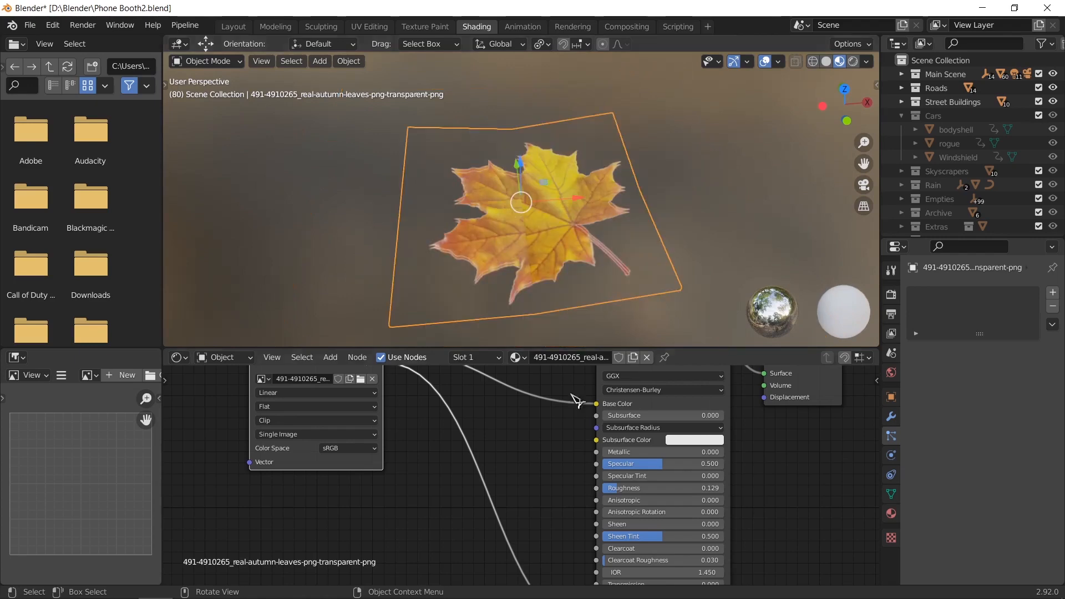
# Add a Noise Texture node below the image texture in the autumn leaf material
pyautogui.moveTo(535, 475); pyautogui.dragTo(606, 453, button='middle')
pyautogui.hotkey('shift', 'a')
pyautogui.write('s')
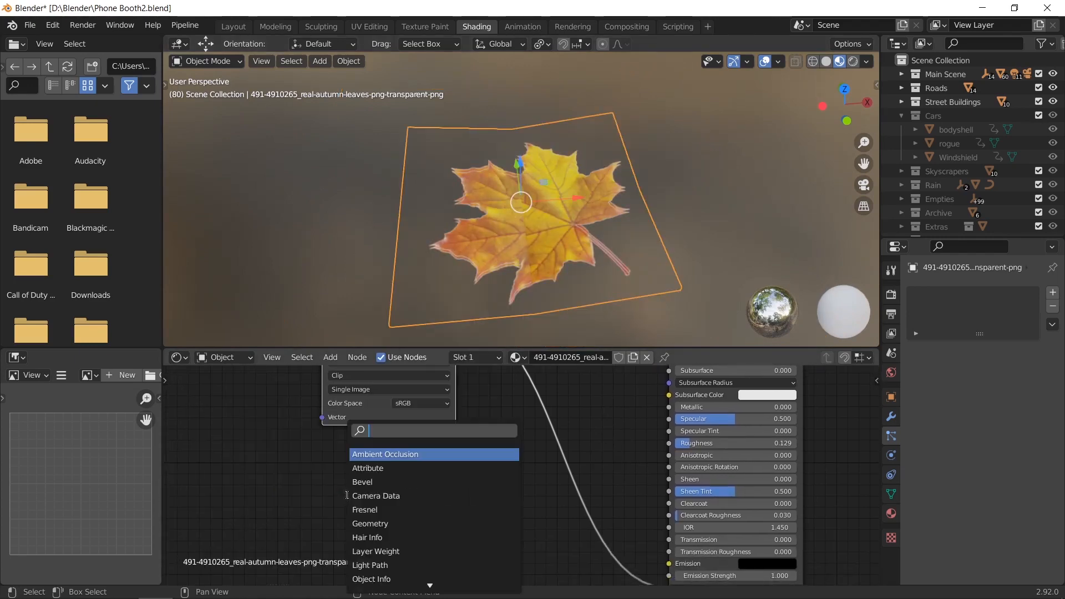
pyautogui.write('noise')
pyautogui.press('Return')
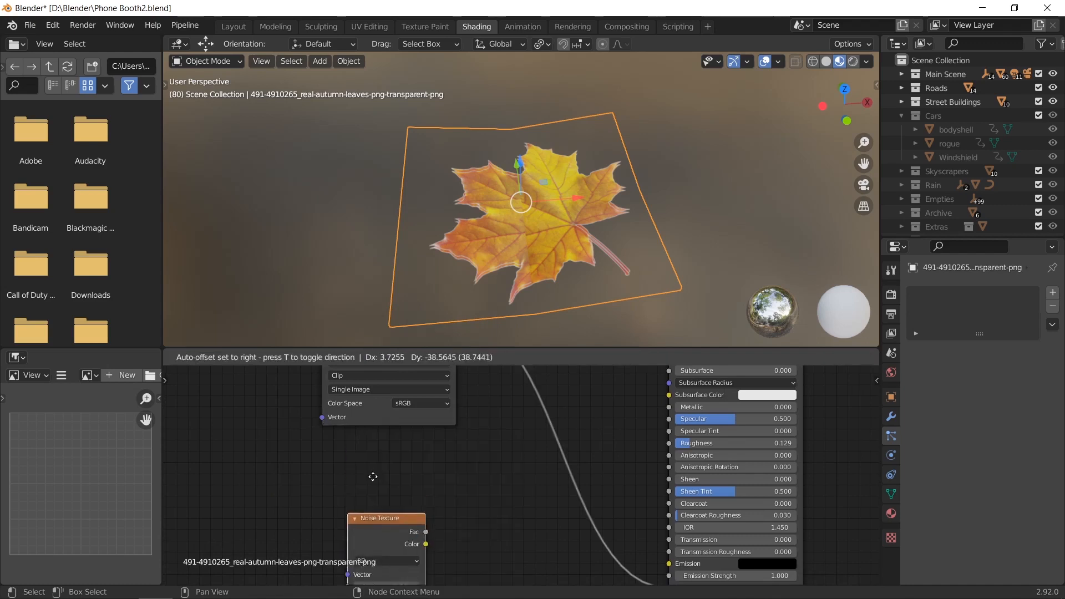
pyautogui.click(381, 459)
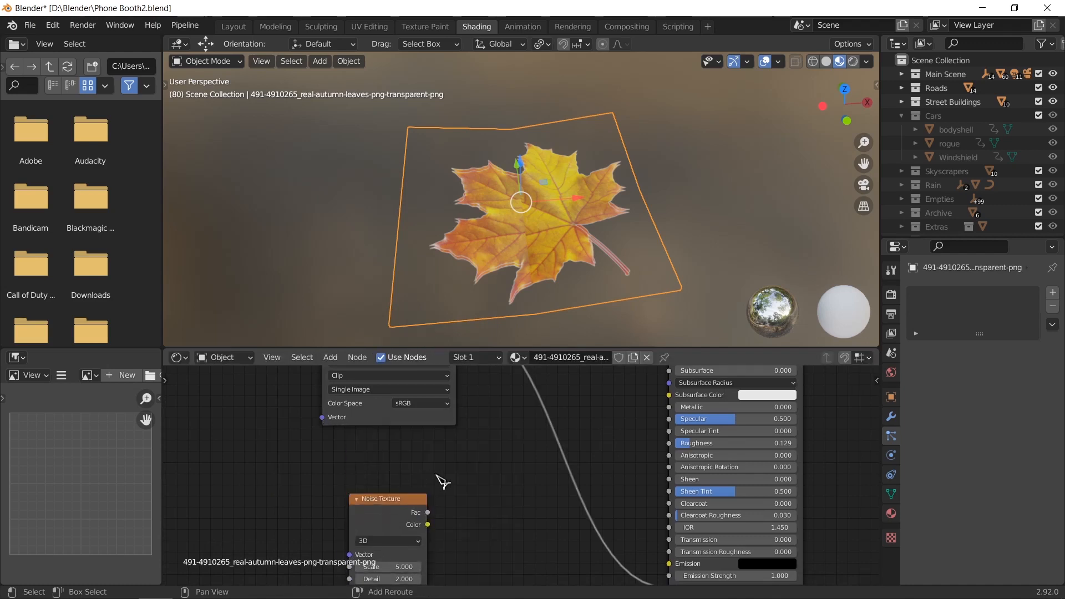
# Add a ColorRamp node and arrange it beside the Noise Texture, leaving space between the two
pyautogui.hotkey('shift', 'a')
pyautogui.write('s')
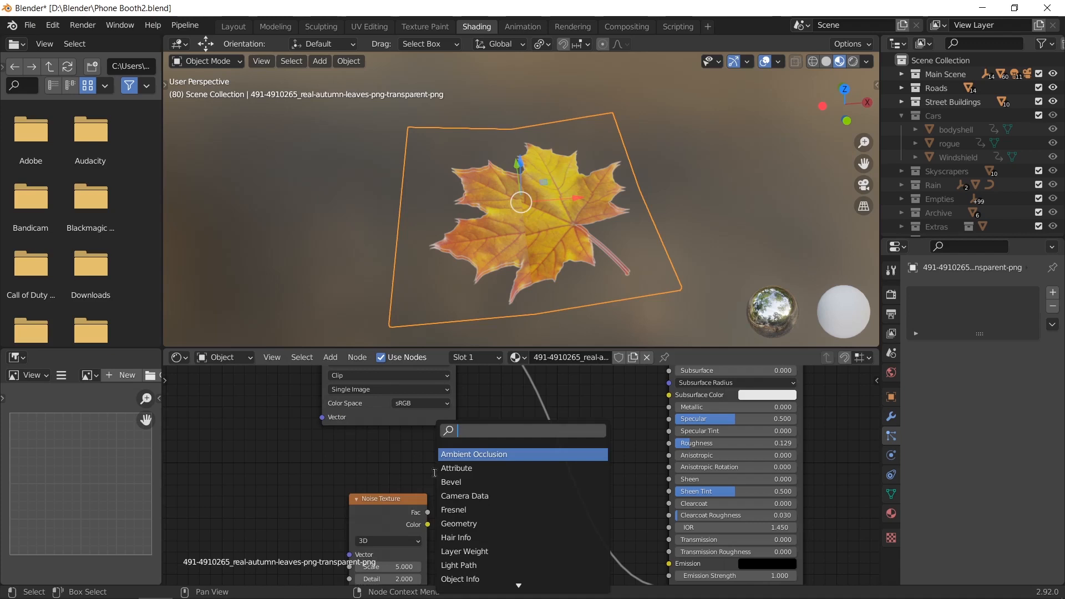
pyautogui.write('color')
pyautogui.press('Return')
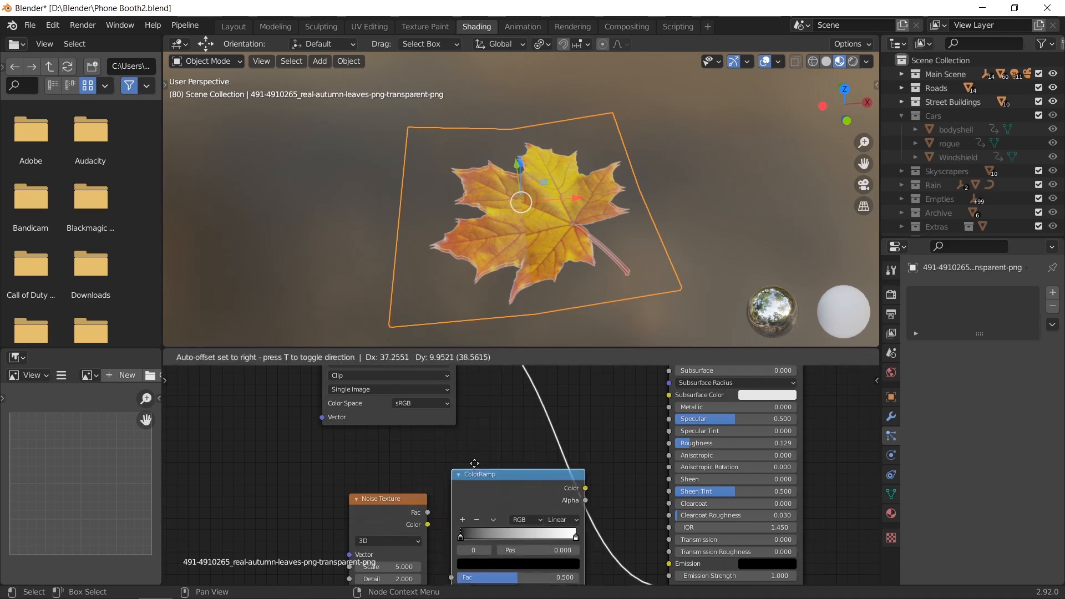
pyautogui.click(450, 446)
pyautogui.moveTo(367, 514); pyautogui.dragTo(296, 493)
pyautogui.moveTo(450, 487); pyautogui.dragTo(433, 488)
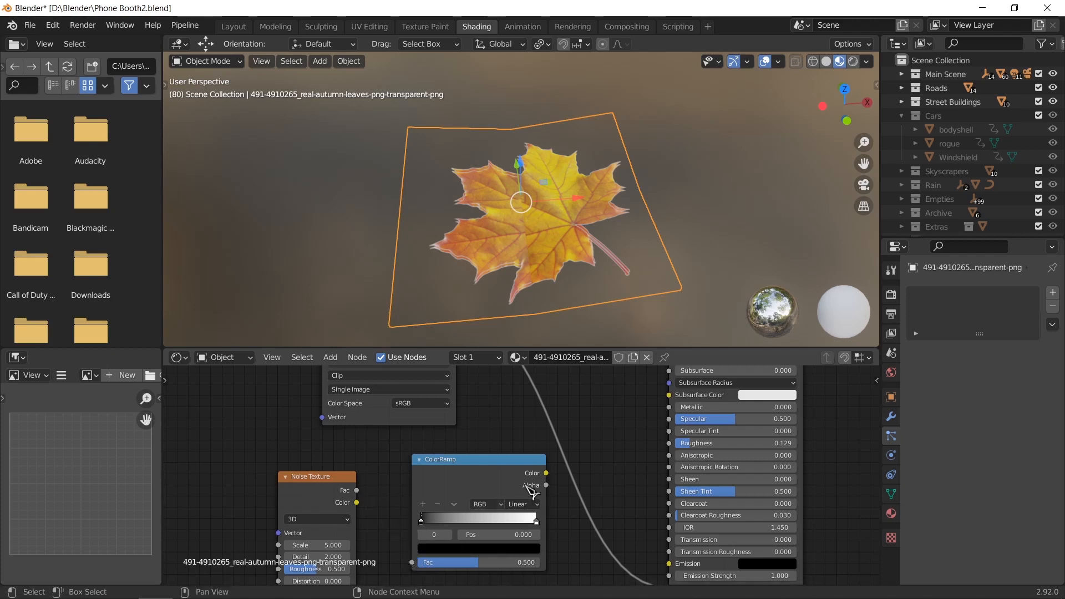
# Link the ColorRamp's color to the Principled BSDF's roughness and the Noise Texture's color to the ramp's factor
pyautogui.moveTo(546, 473); pyautogui.dragTo(675, 453)
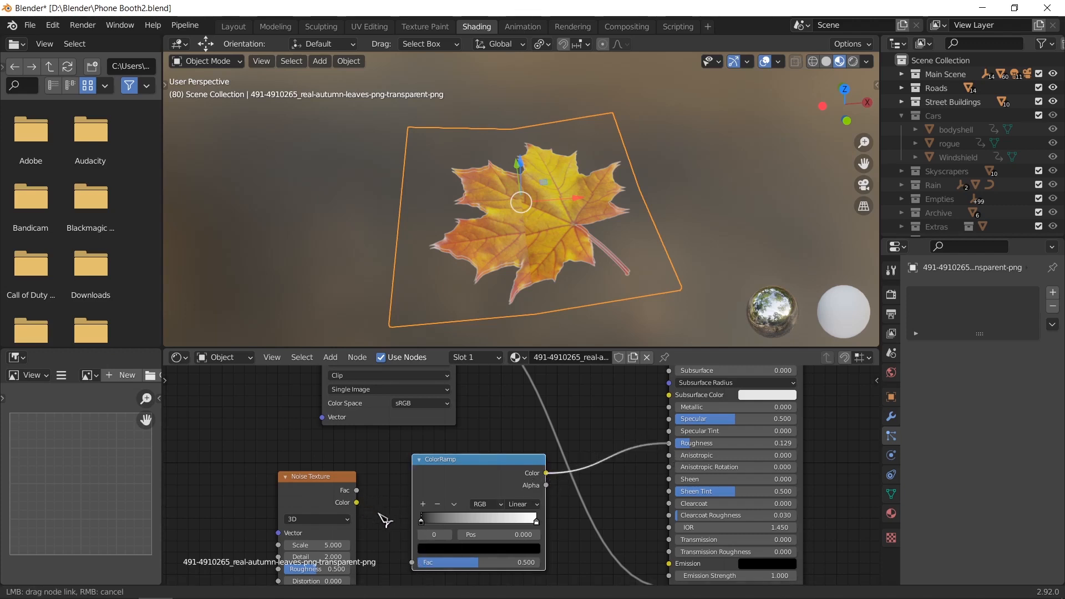
pyautogui.moveTo(379, 514); pyautogui.dragTo(357, 502)
pyautogui.moveTo(385, 500); pyautogui.dragTo(373, 483, button='middle')
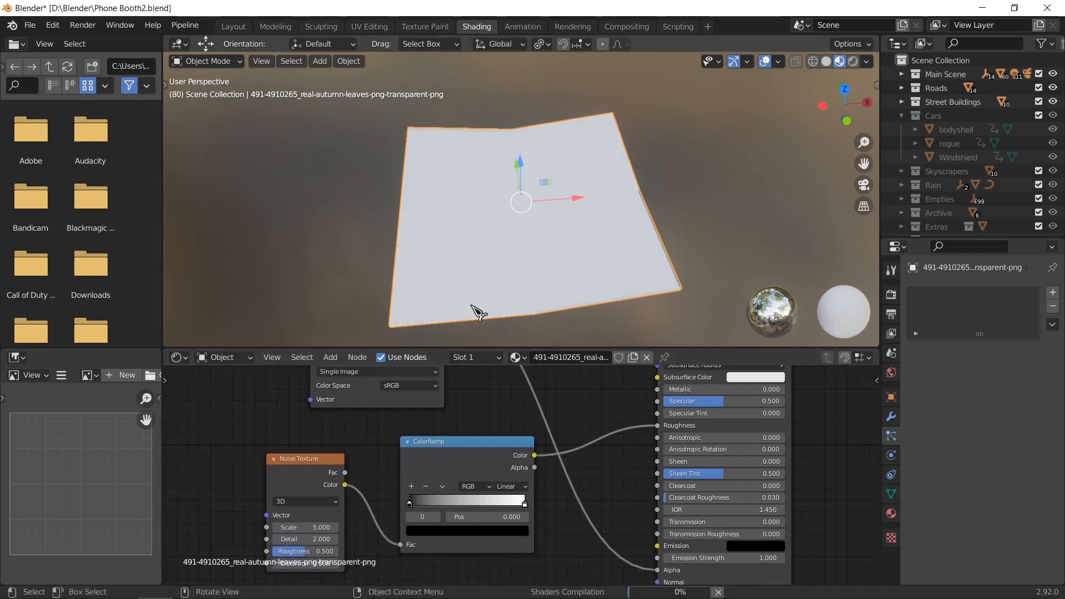
# Preview the ColorRamp output on the leaf plane and set the Noise Texture to scale 12.7 with zero detail and roughness
pyautogui.keyDown('ctrl'); pyautogui.keyDown('shift'); pyautogui.click(478, 467); pyautogui.keyUp('shift'); pyautogui.keyUp('ctrl')
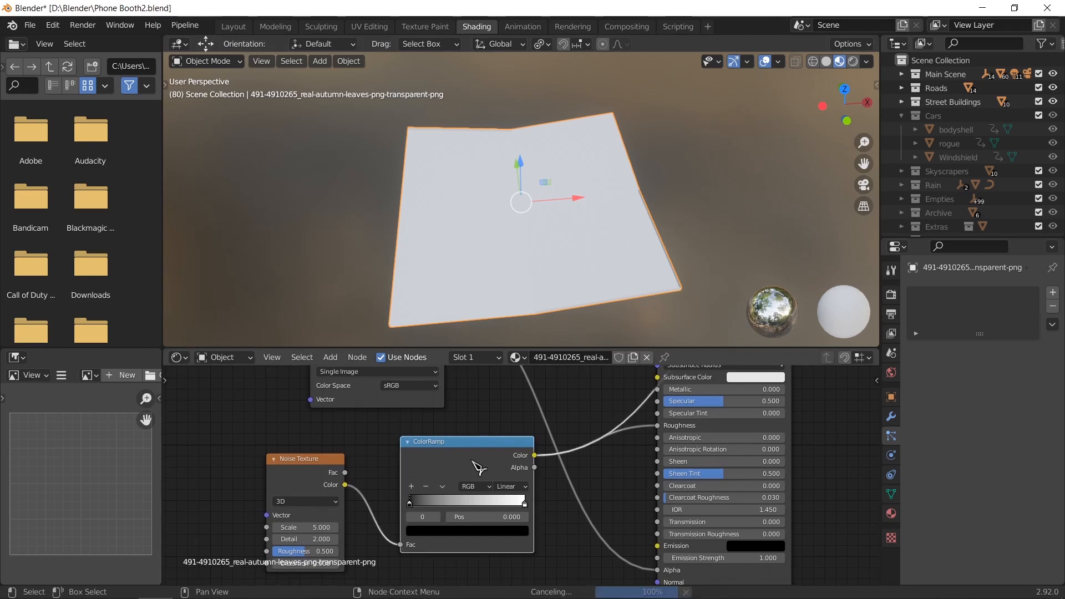
pyautogui.moveTo(306, 528); pyautogui.dragTo(400, 527)
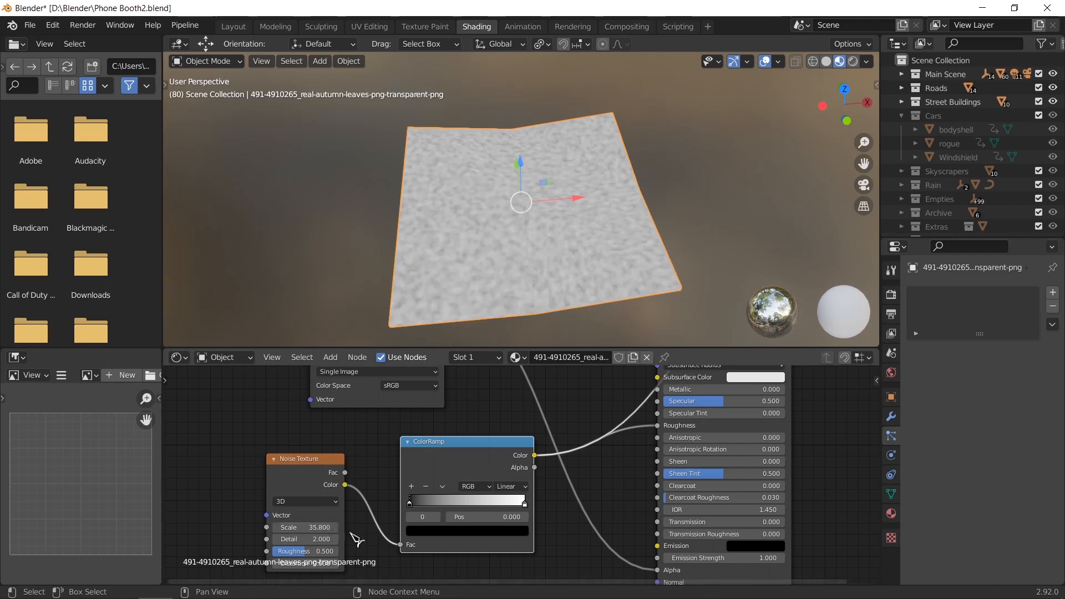
pyautogui.moveTo(331, 529)
pyautogui.mouseDown()
pyautogui.moveTo(283, 539)
pyautogui.moveTo(275, 556)
pyautogui.moveTo(297, 527)
pyautogui.moveTo(244, 527)
pyautogui.moveTo(348, 527)
pyautogui.moveTo(310, 528)
pyautogui.mouseUp()
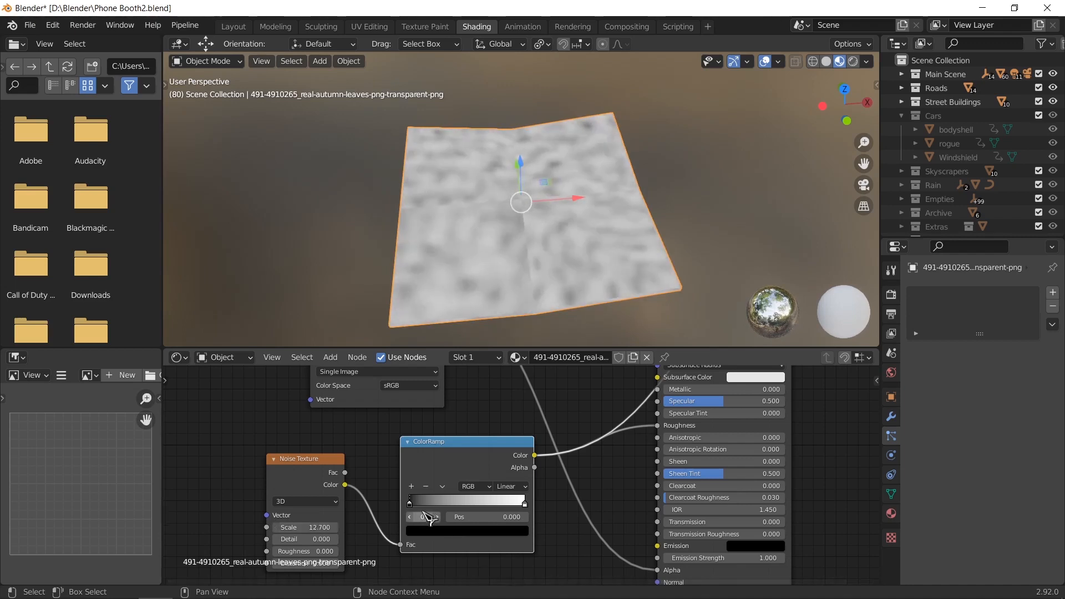
# Move the ColorRamp's black stop to position 0.428, and restore the Principled BSDF output to check the leaf's reflections
pyautogui.moveTo(423, 508); pyautogui.dragTo(532, 507)
pyautogui.moveTo(450, 500); pyautogui.dragTo(455, 503)
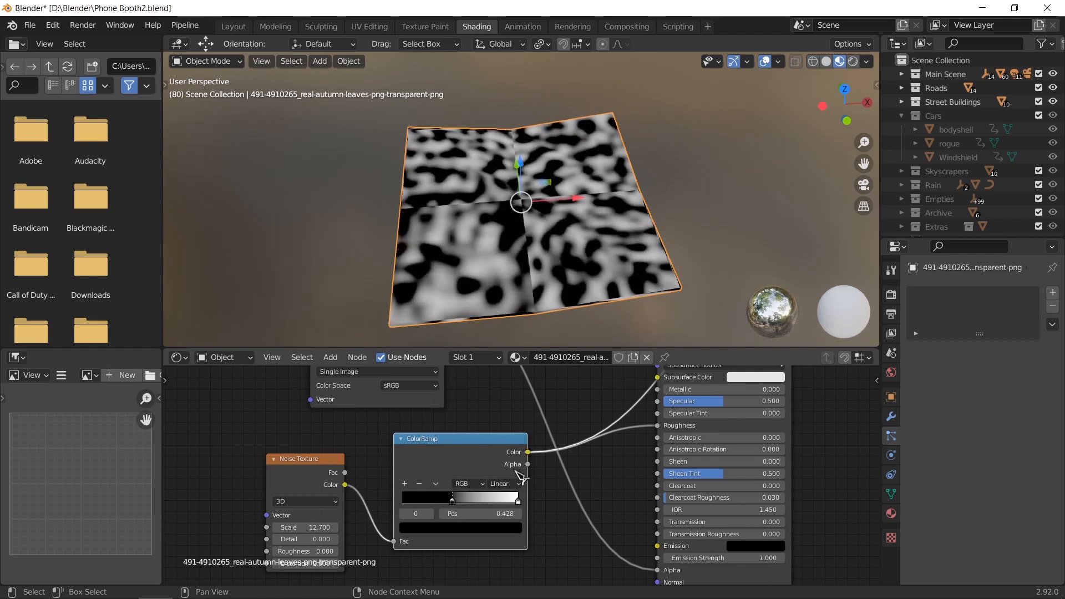
pyautogui.moveTo(515, 472); pyautogui.dragTo(449, 543, button='middle')
pyautogui.keyDown('ctrl'); pyautogui.keyDown('shift'); pyautogui.click(690, 415); pyautogui.keyUp('shift'); pyautogui.keyUp('ctrl')
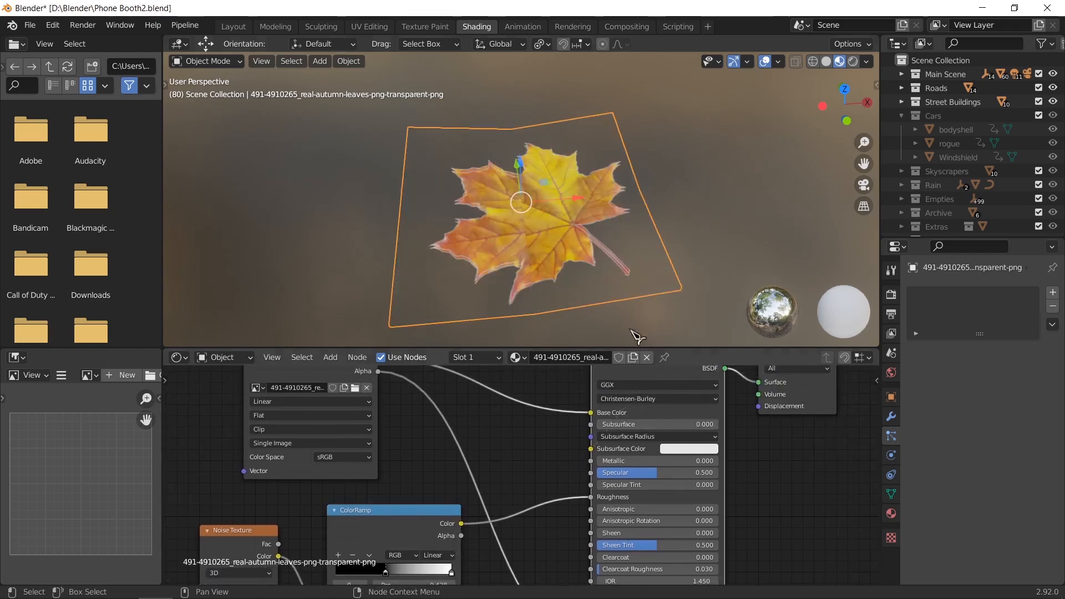
pyautogui.moveTo(636, 335); pyautogui.dragTo(594, 247, button='middle')
pyautogui.moveTo(594, 215); pyautogui.dragTo(620, 261, button='middle')
pyautogui.moveTo(502, 451); pyautogui.dragTo(551, 399, button='middle')
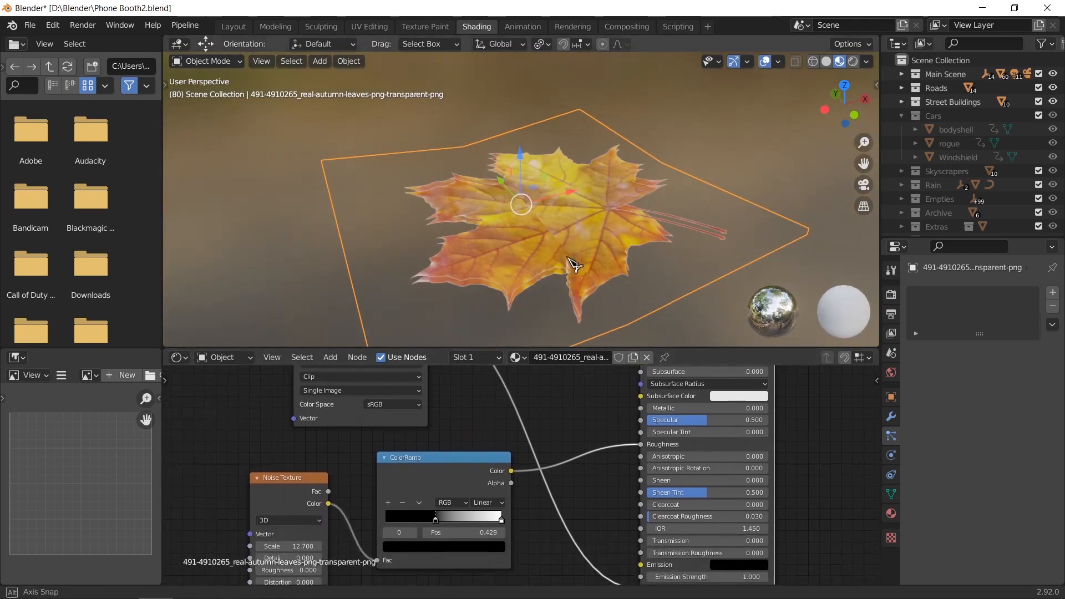
pyautogui.moveTo(570, 261); pyautogui.dragTo(555, 259, button='middle')
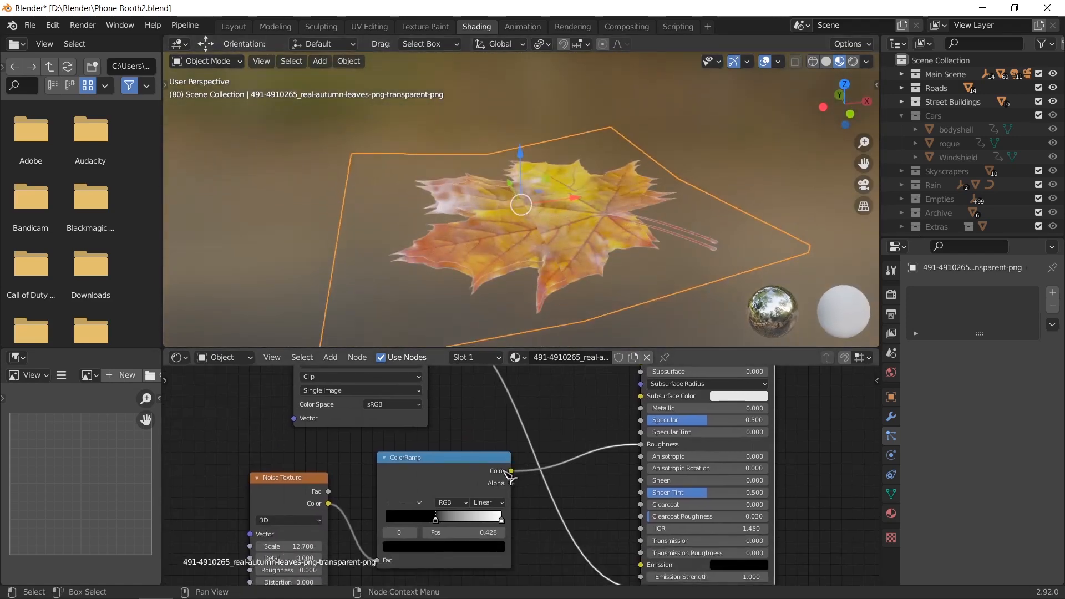
# Try a nearly black color for the ColorRamp's white stop, check the leaf's gloss, and return the stop to white
pyautogui.click(501, 519)
pyautogui.click(499, 548)
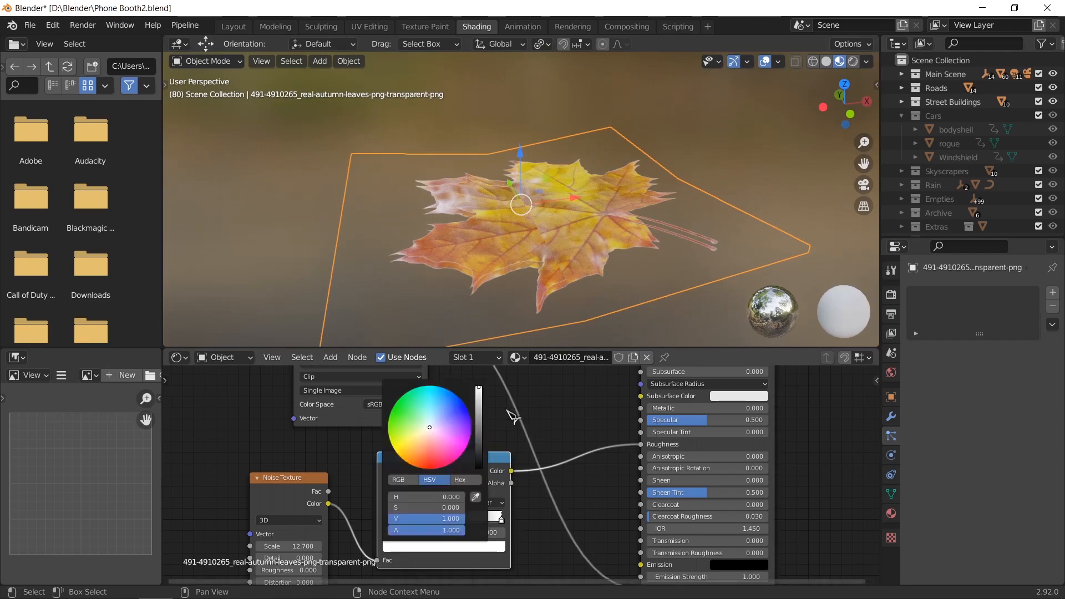
pyautogui.click(494, 547)
pyautogui.moveTo(479, 441); pyautogui.dragTo(481, 460)
pyautogui.moveTo(593, 262); pyautogui.dragTo(597, 285, button='middle')
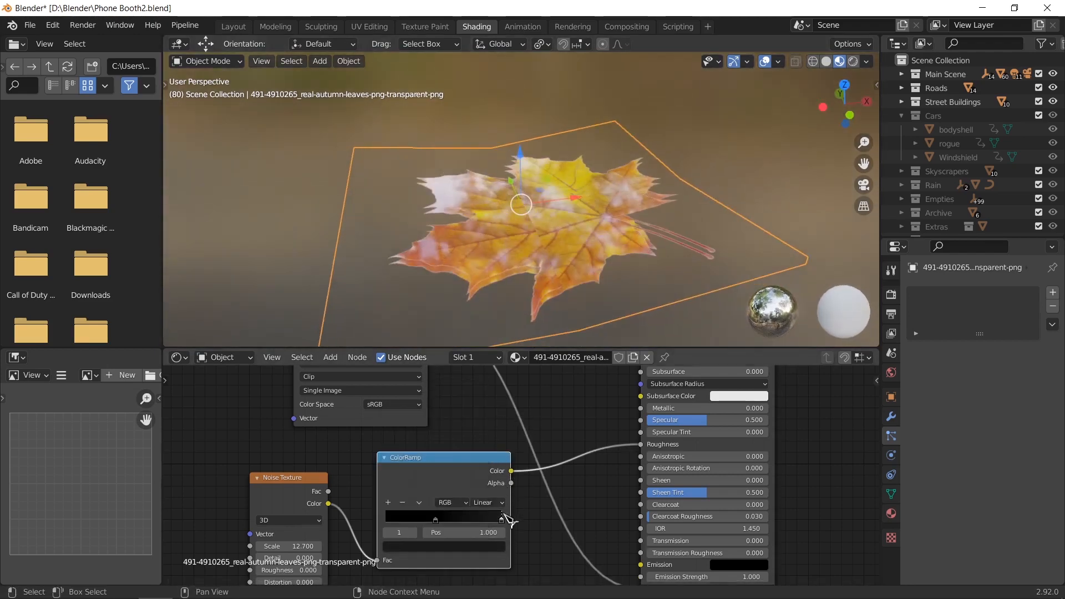
pyautogui.click(499, 547)
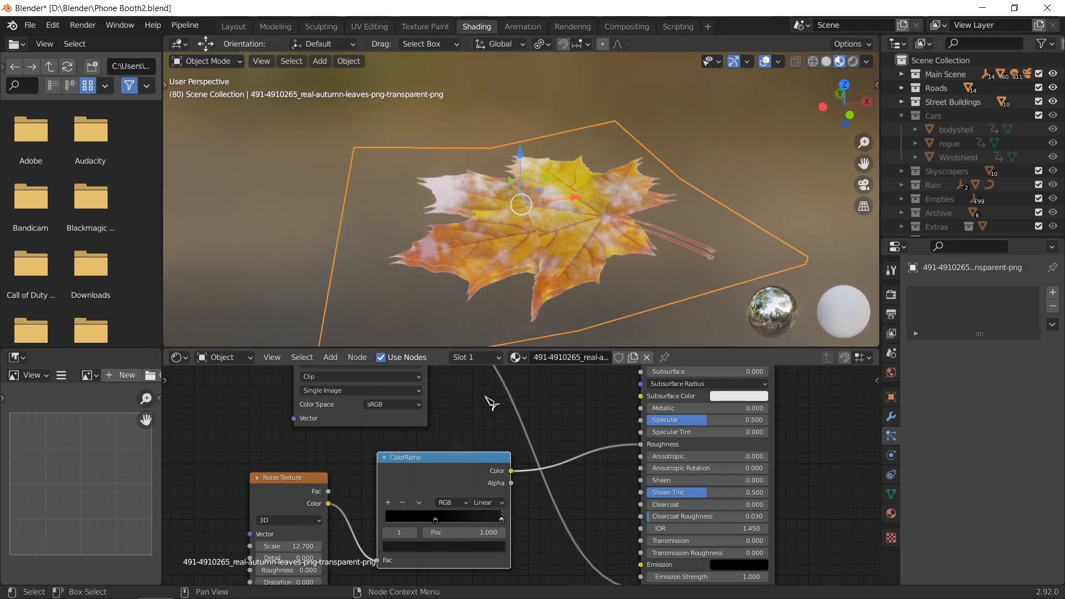
pyautogui.click(488, 548)
pyautogui.moveTo(480, 460); pyautogui.dragTo(479, 428)
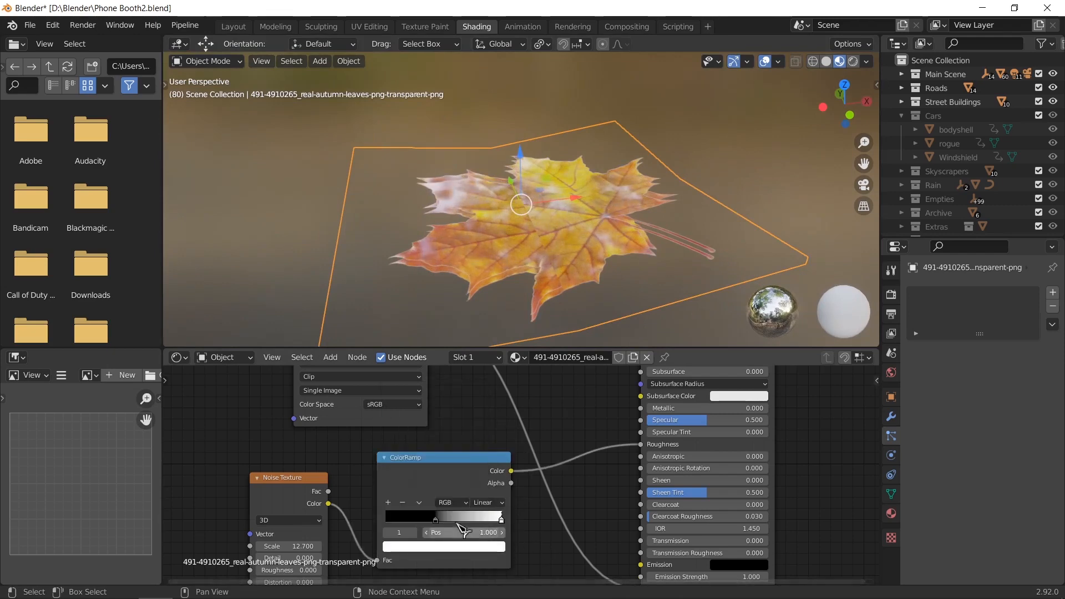
# Lighten the ColorRamp's black stop to dark grey and set the Noise Texture's scale to 39.2
pyautogui.click(435, 520)
pyautogui.click(452, 547)
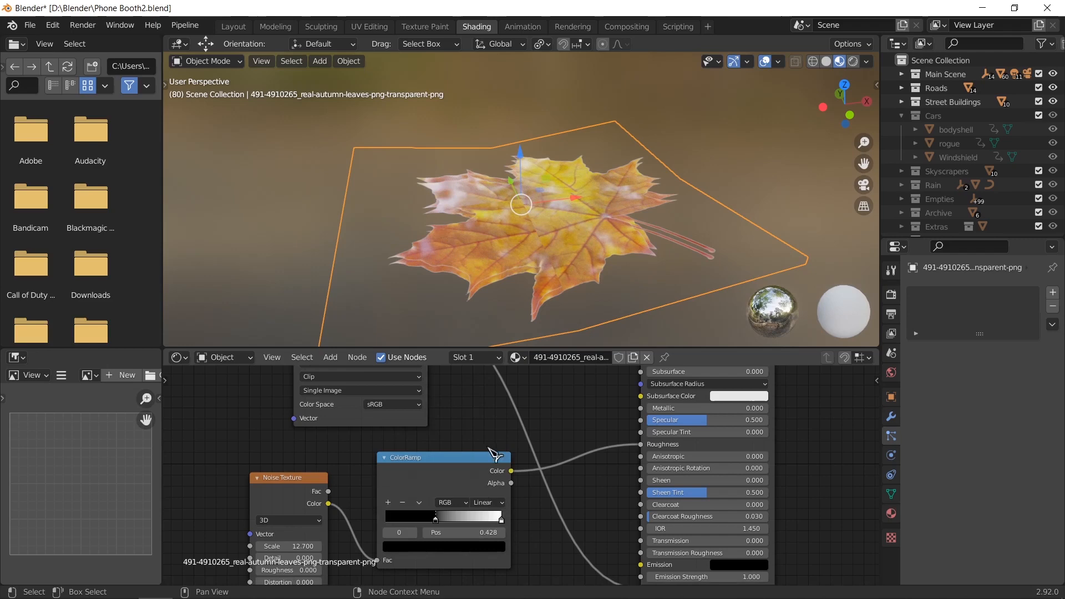
pyautogui.click(464, 547)
pyautogui.moveTo(479, 467); pyautogui.dragTo(479, 437)
pyautogui.moveTo(591, 284); pyautogui.dragTo(578, 262, button='middle')
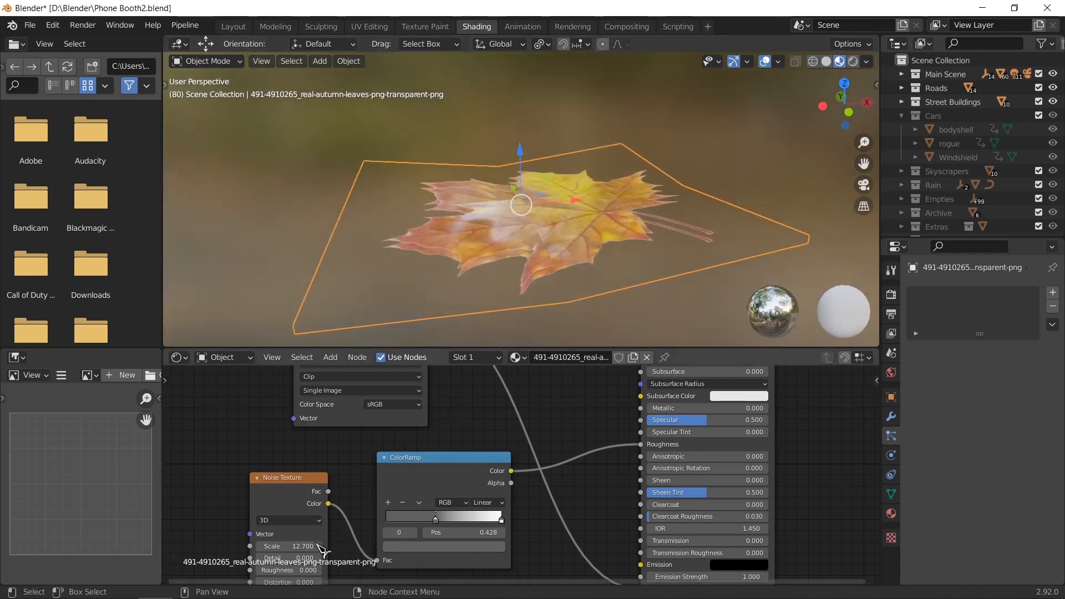
pyautogui.moveTo(288, 547); pyautogui.dragTo(332, 546)
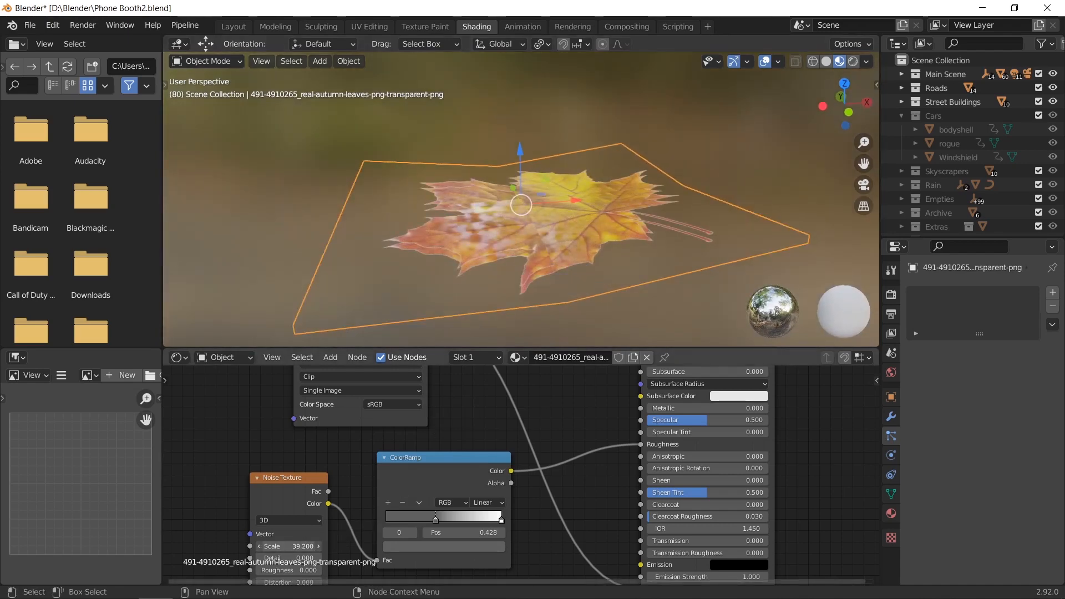
# Copy the Noise Texture and ColorRamp nodes into the green indaaex leaf's material and link the ramp's color to the Principled BSDF's roughness
pyautogui.moveTo(506, 292); pyautogui.dragTo(518, 323, button='middle')
pyautogui.scroll(-3, 527, 292)
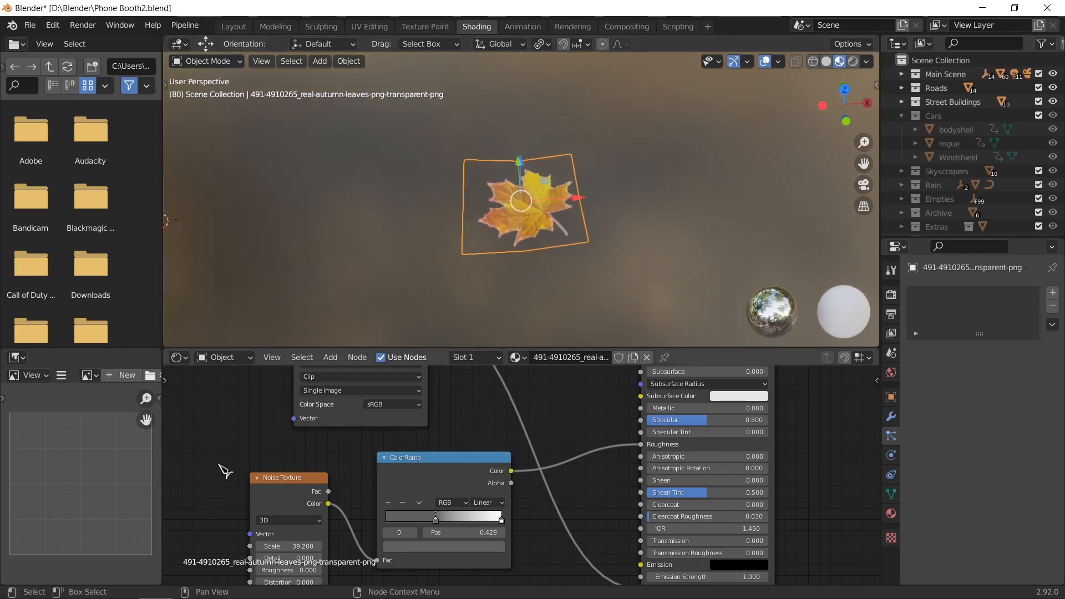
pyautogui.click(280, 478)
pyautogui.scroll(-2, 407, 269)
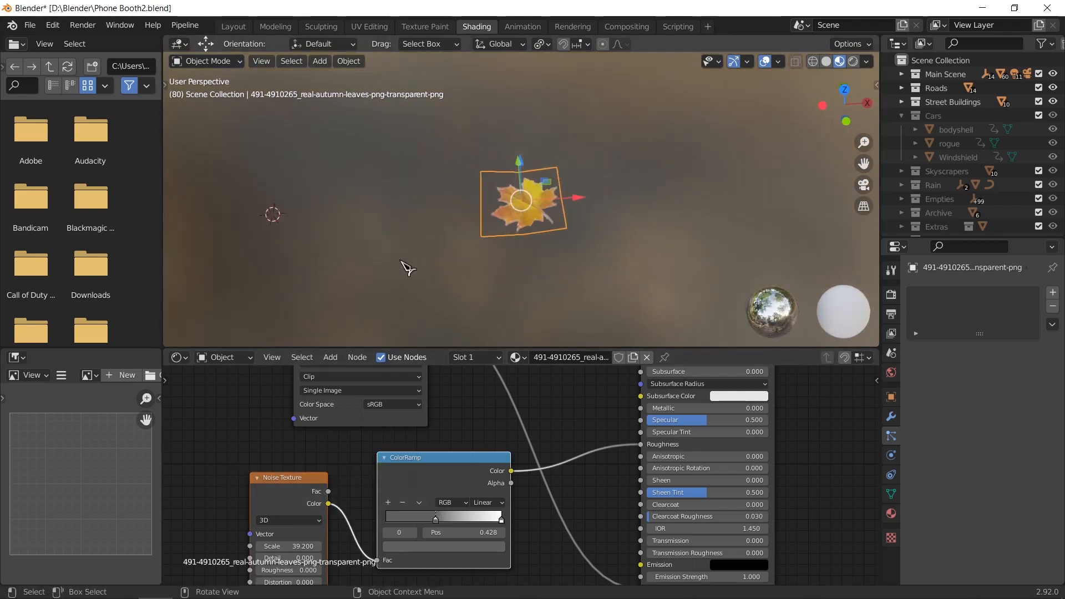
pyautogui.keyDown('shift'); pyautogui.moveTo(407, 268); pyautogui.dragTo(616, 233, button='middle'); pyautogui.keyUp('shift')
pyautogui.click(332, 225)
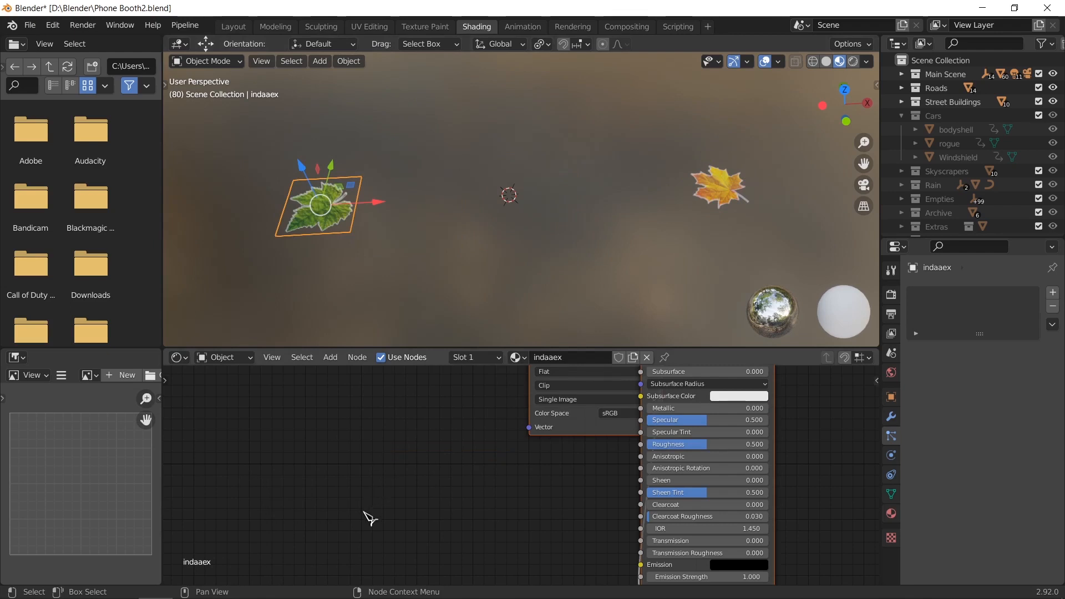
pyautogui.hotkey('ctrl', 'v')
pyautogui.moveTo(435, 484); pyautogui.dragTo(421, 480)
pyautogui.moveTo(494, 469); pyautogui.dragTo(641, 445)
pyautogui.moveTo(490, 280); pyautogui.dragTo(327, 147, button='middle')
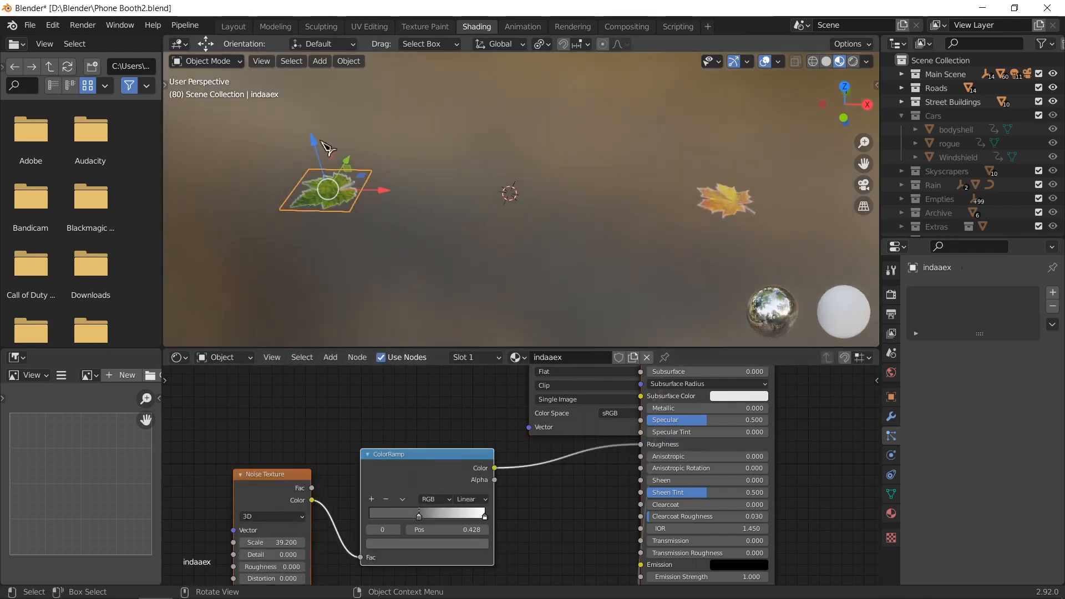
# Switch to the Layout workspace, clear the selection and save the file
pyautogui.click(242, 28)
pyautogui.scroll(-5, 588, 283)
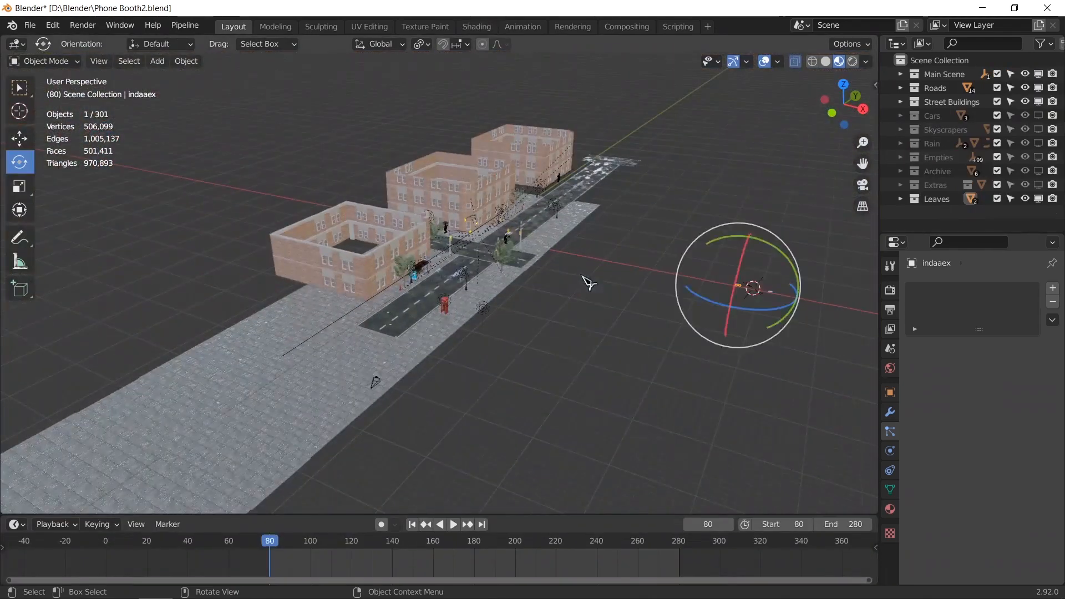
pyautogui.click(574, 365)
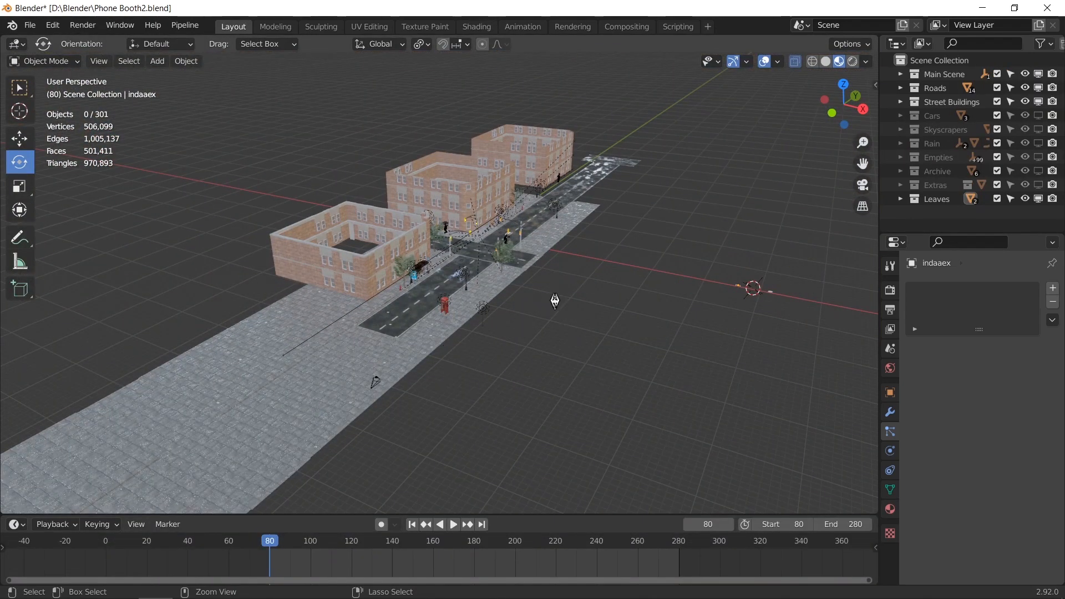
pyautogui.hotkey('ctrl', 's')
# Inspect the street with its scattered leaves, look through the scene camera and save the file again
pyautogui.scroll(6, 565, 326)
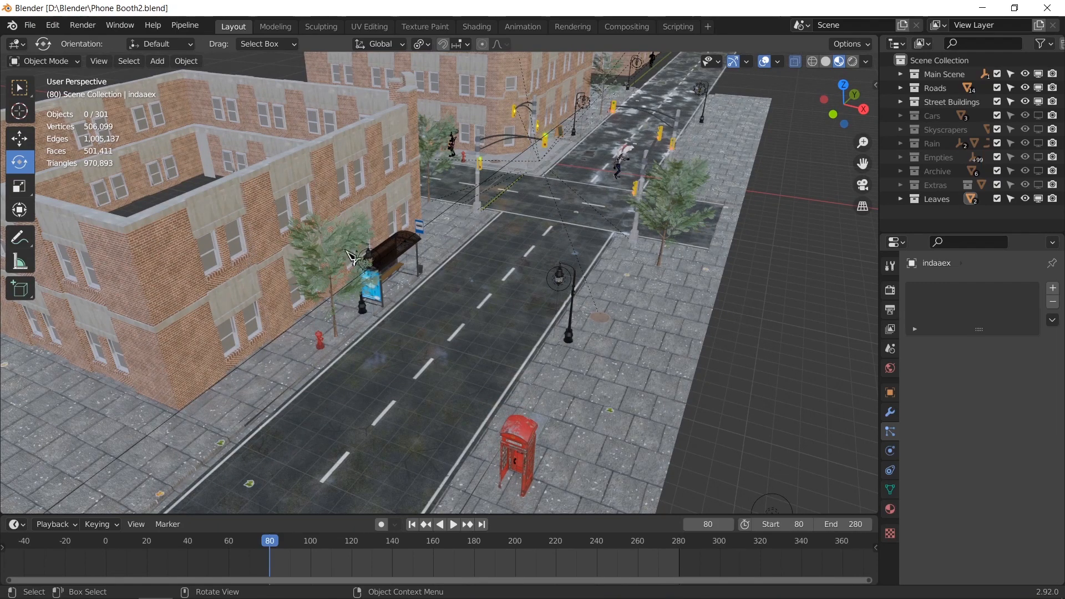
pyautogui.click(174, 271)
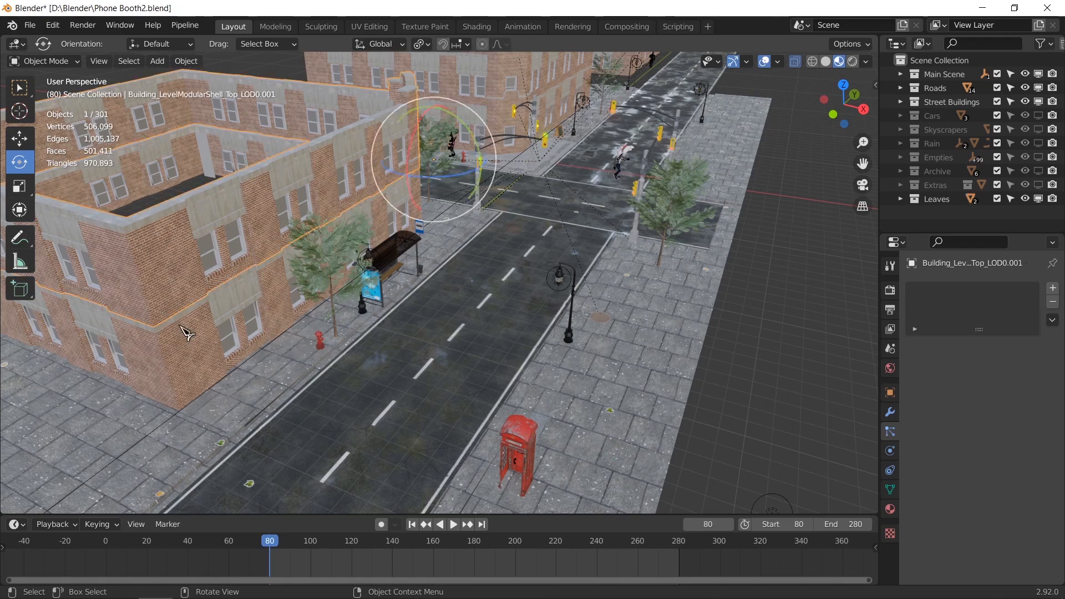
pyautogui.click(766, 427)
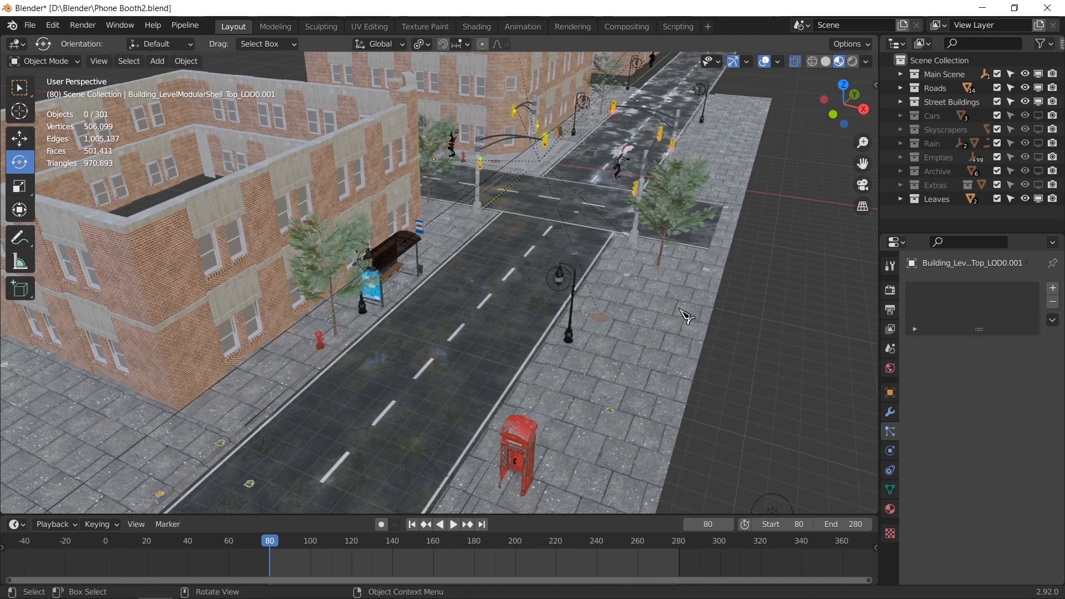
pyautogui.press('KP_0')
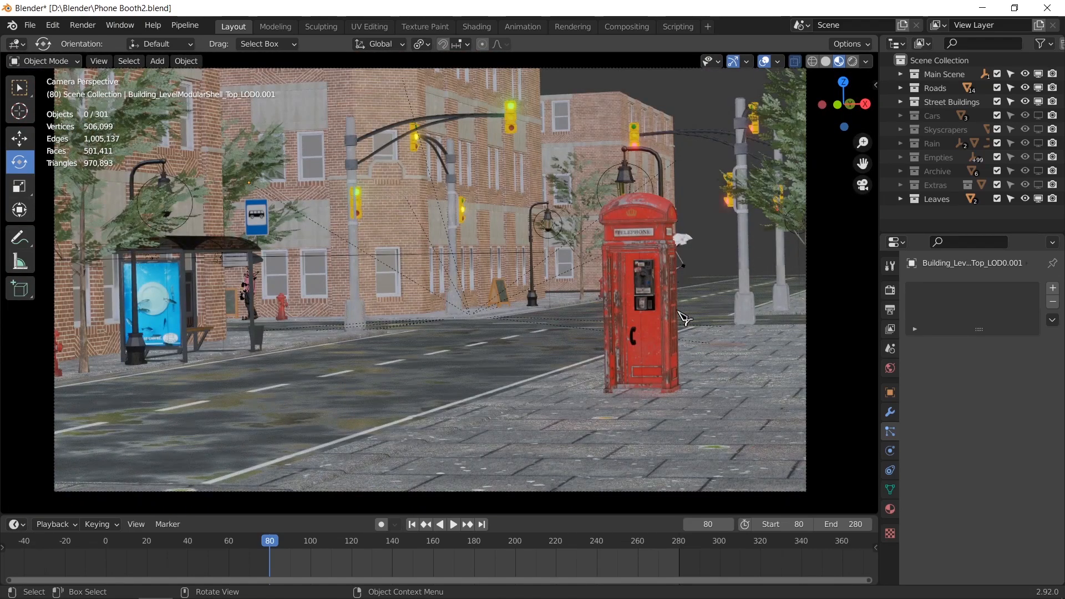
pyautogui.press('ctrl')
pyautogui.hotkey('ctrl', 's')
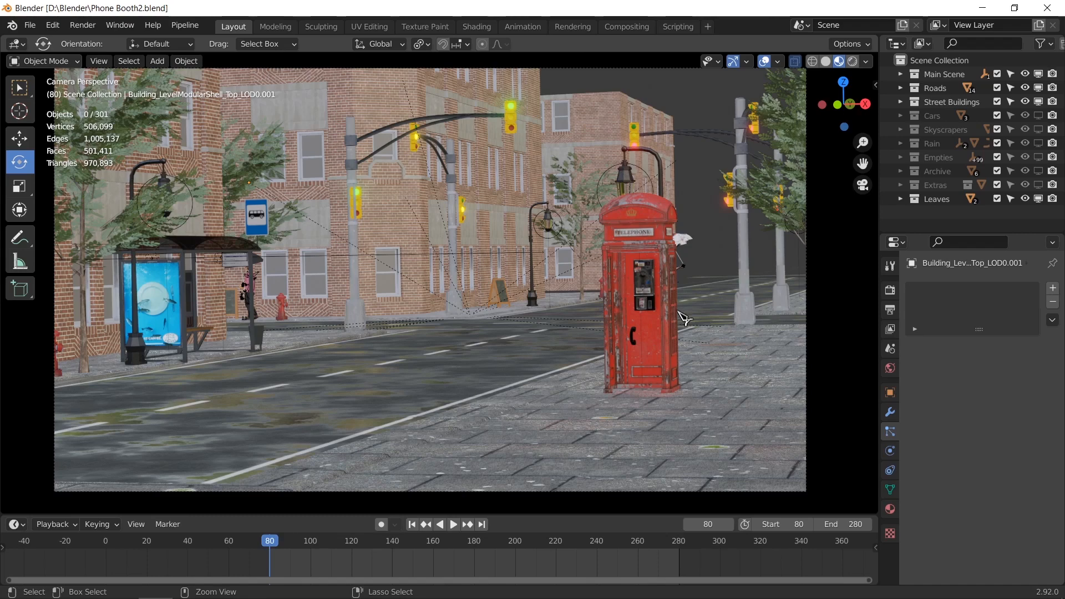
# Compare the stored renders in slots 4 and 5, and render frame 80 into slot 6
pyautogui.press('F11')
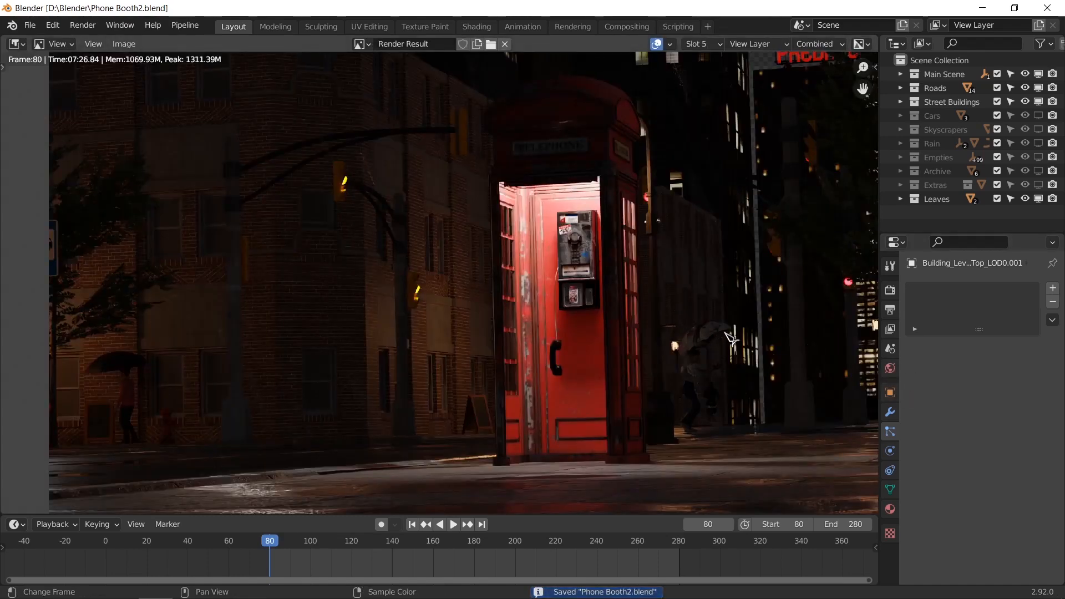
pyautogui.hotkey('alt', 'j')
pyautogui.press('j')
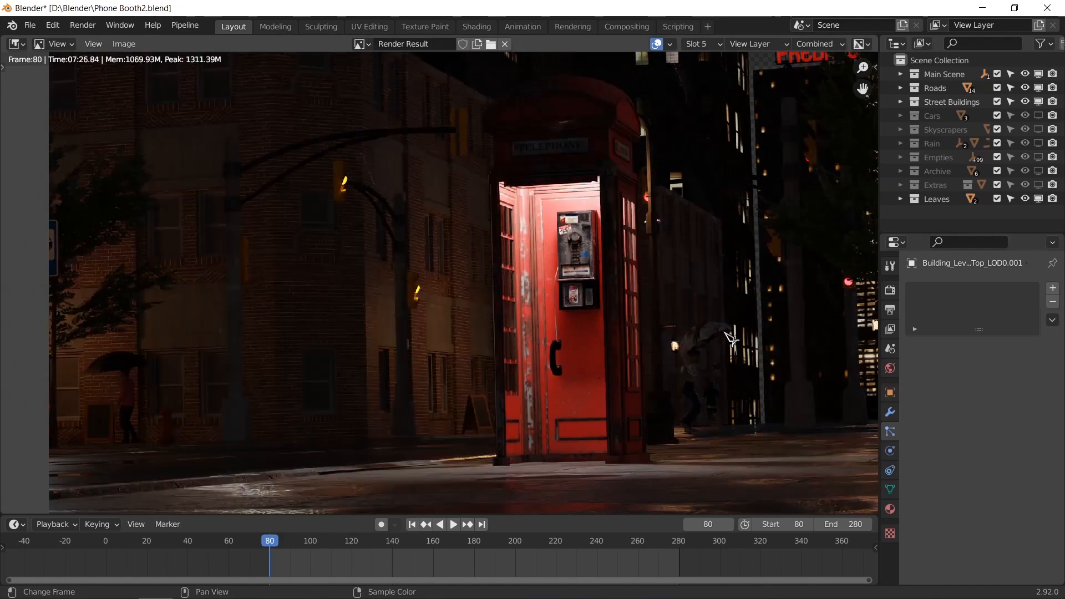
pyautogui.hotkey('alt', 'j')
pyautogui.press('j')
pyautogui.hotkey('alt', 'j')
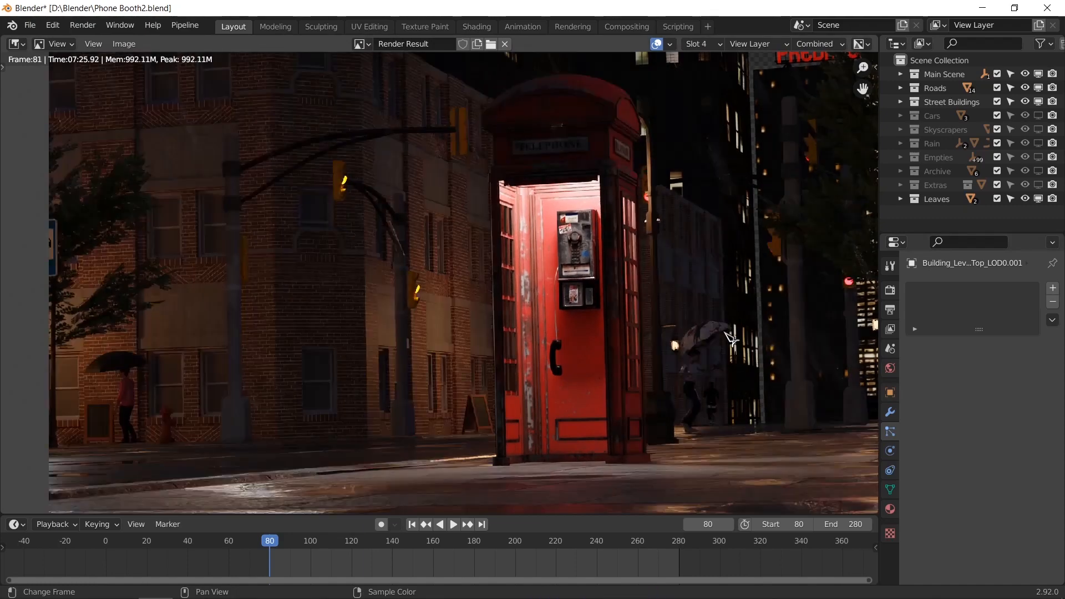
pyautogui.press('j')
pyautogui.hotkey('alt', 'j')
pyautogui.press('j')
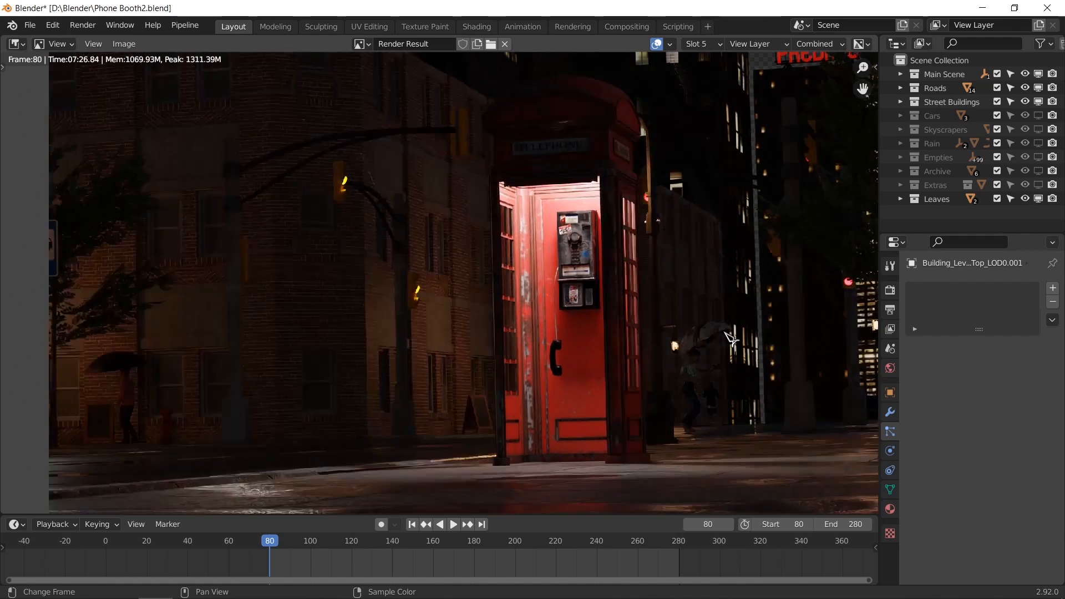
pyautogui.press('j')
pyautogui.press('F12')
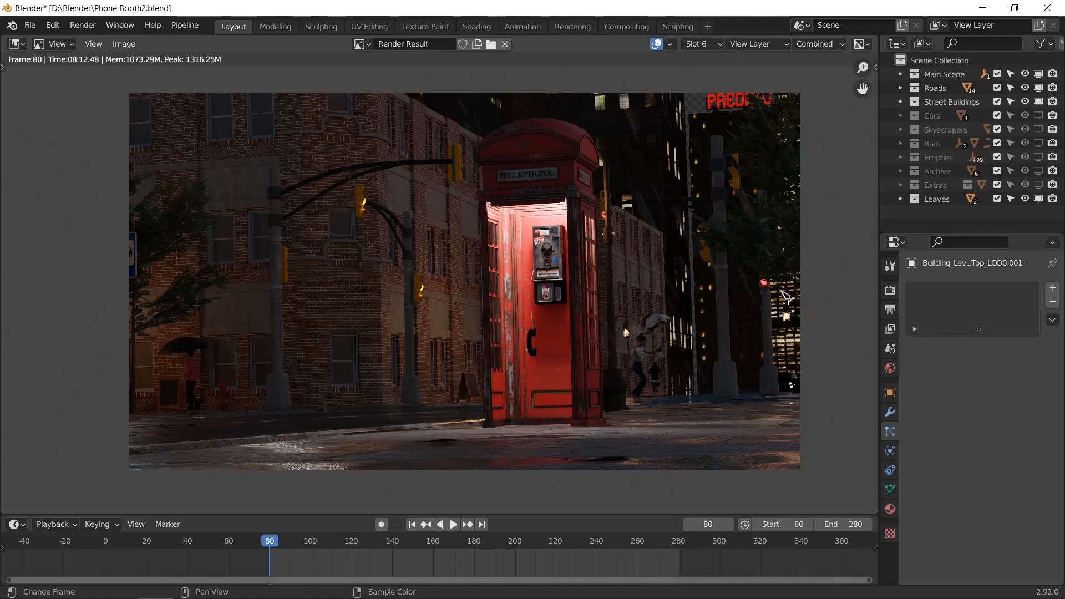
# Open the World settings and compare the lighting of the renders in slots 4 and 5
pyautogui.click(889, 368)
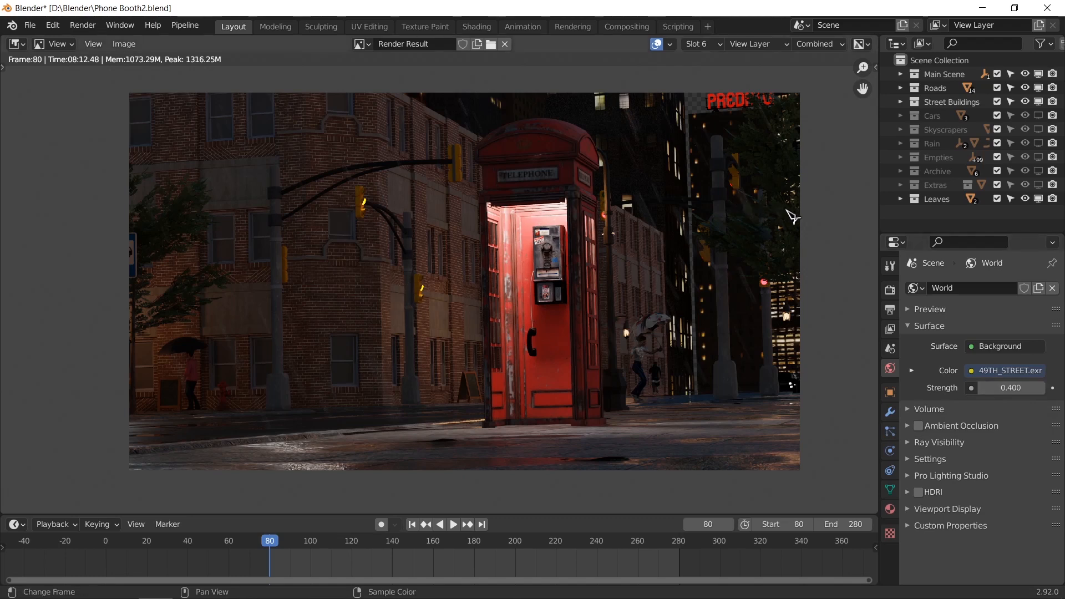
pyautogui.press('j')
pyautogui.press('j')
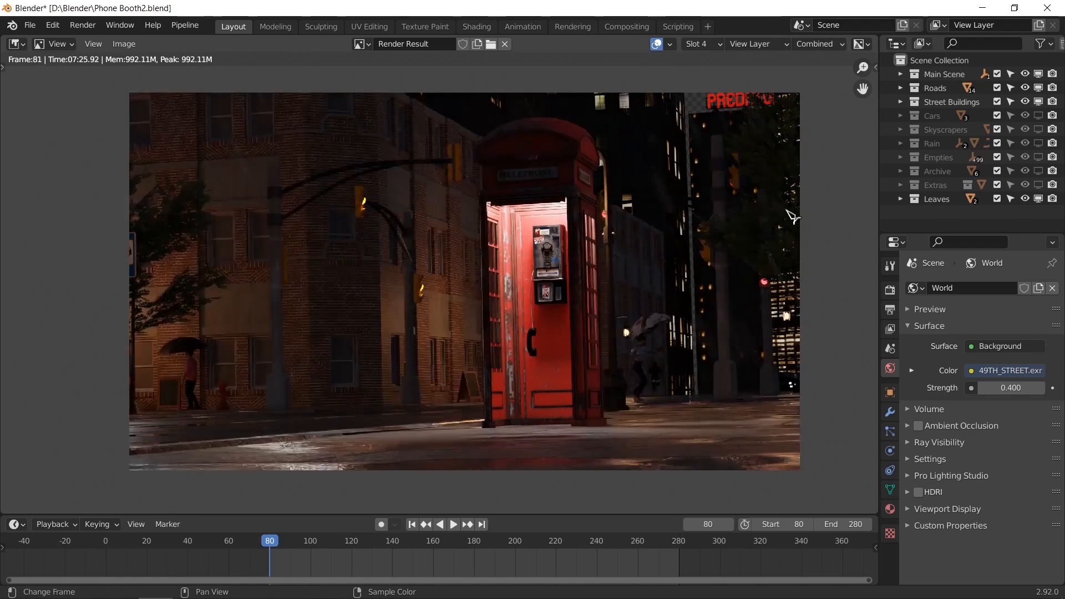
pyautogui.press('3')
pyautogui.press('4')
pyautogui.press('5')
pyautogui.press('4')
pyautogui.press('5')
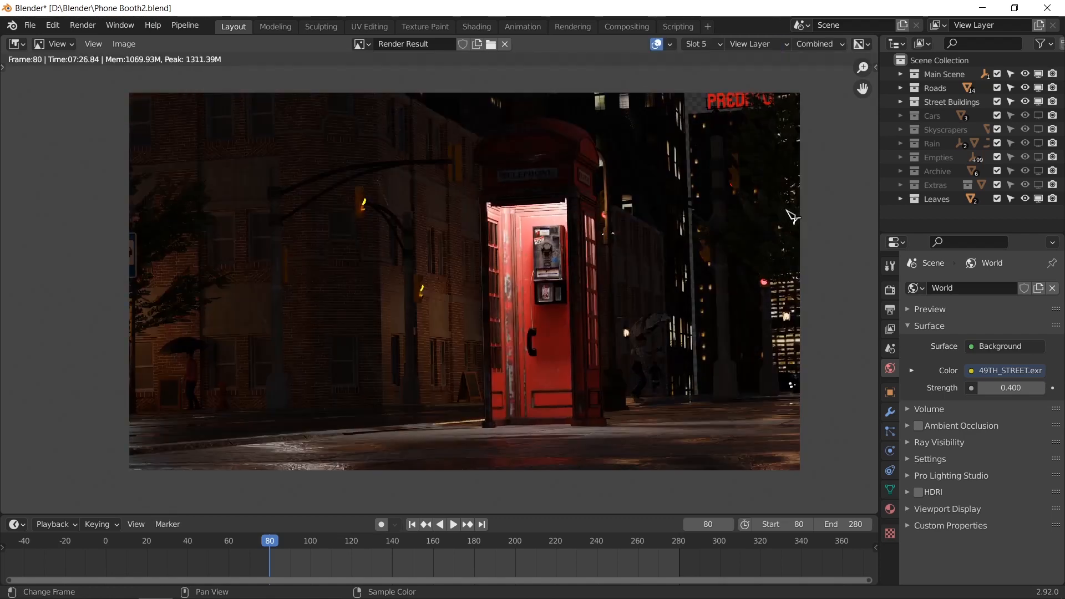
pyautogui.press('4')
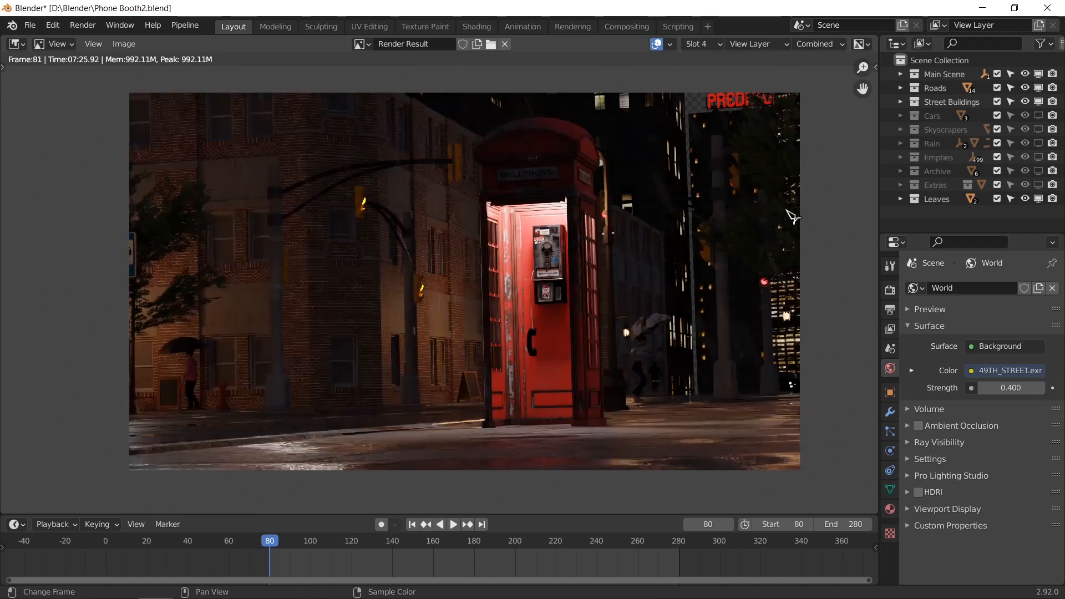
pyautogui.press('5')
pyautogui.press('4')
pyautogui.press('5')
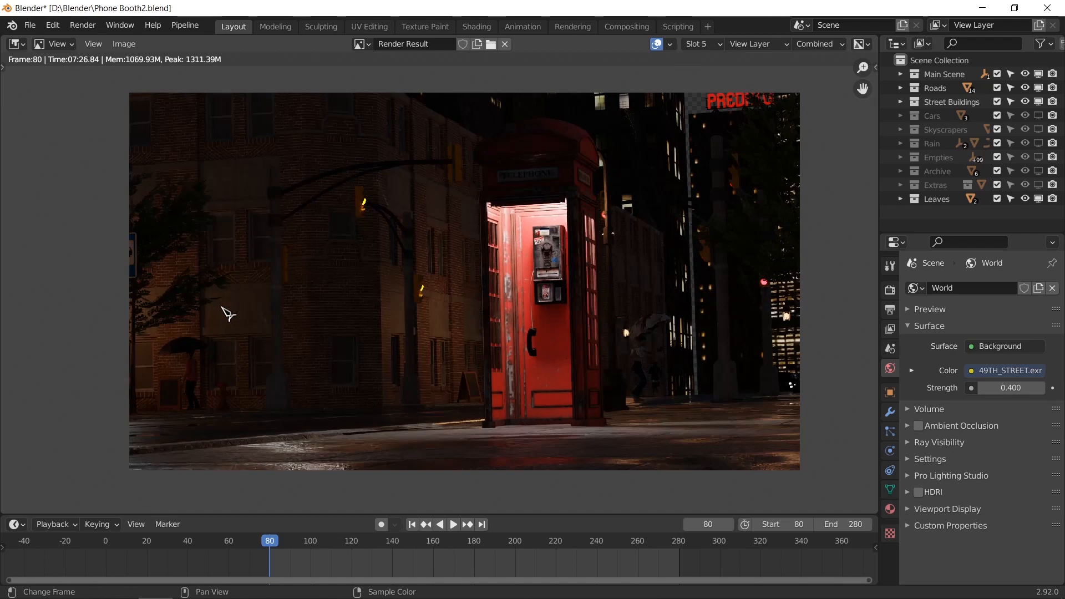
# Compare the new render in slot 6 with the earlier renders in slots 4 and 5 for background brightness
pyautogui.press('6')
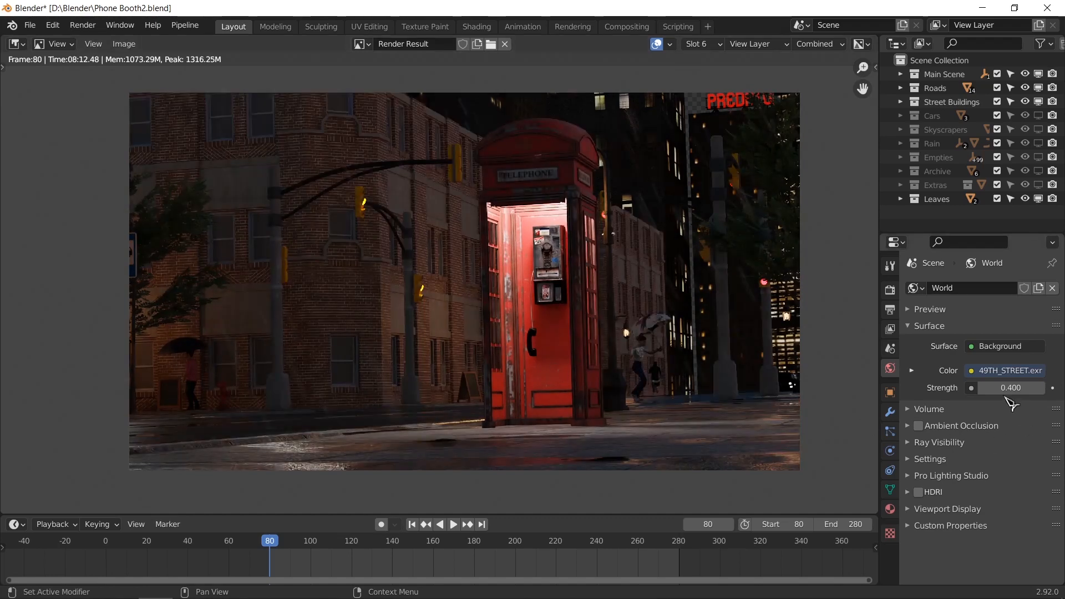
pyautogui.press('4')
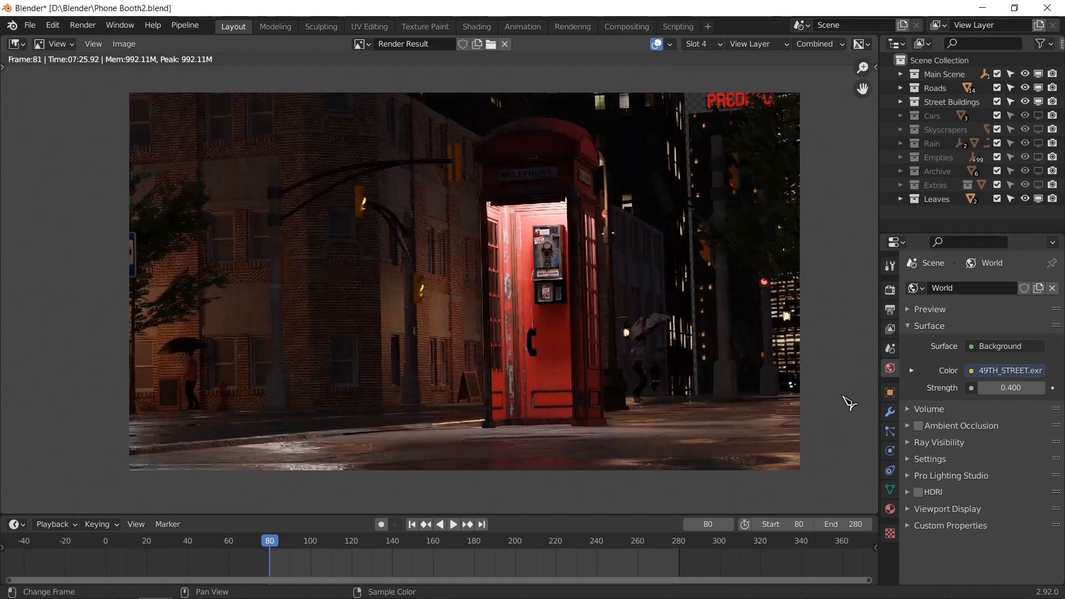
pyautogui.press('5')
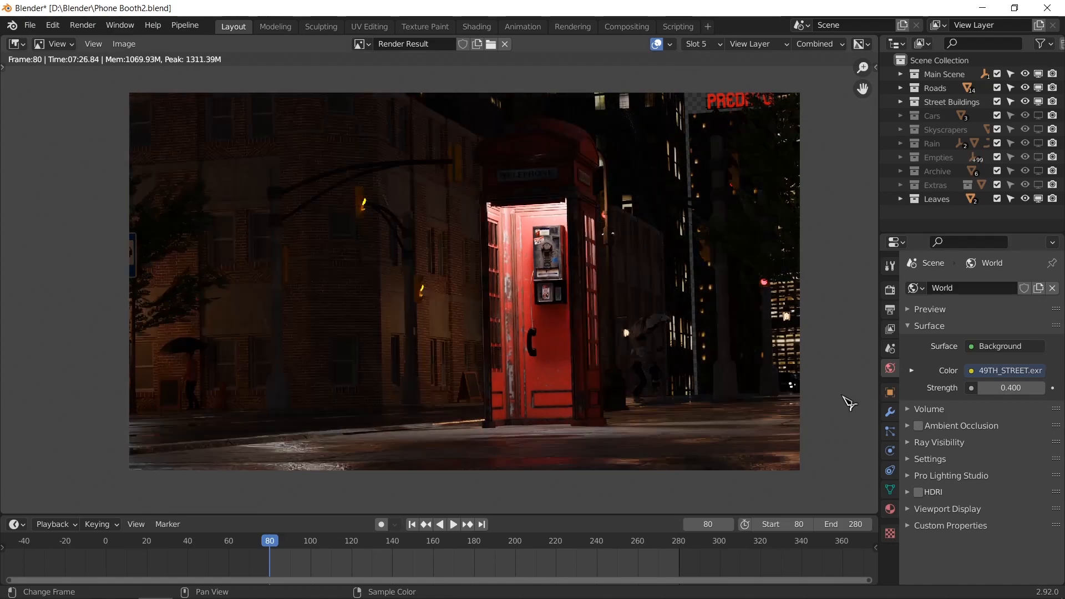
pyautogui.press('6')
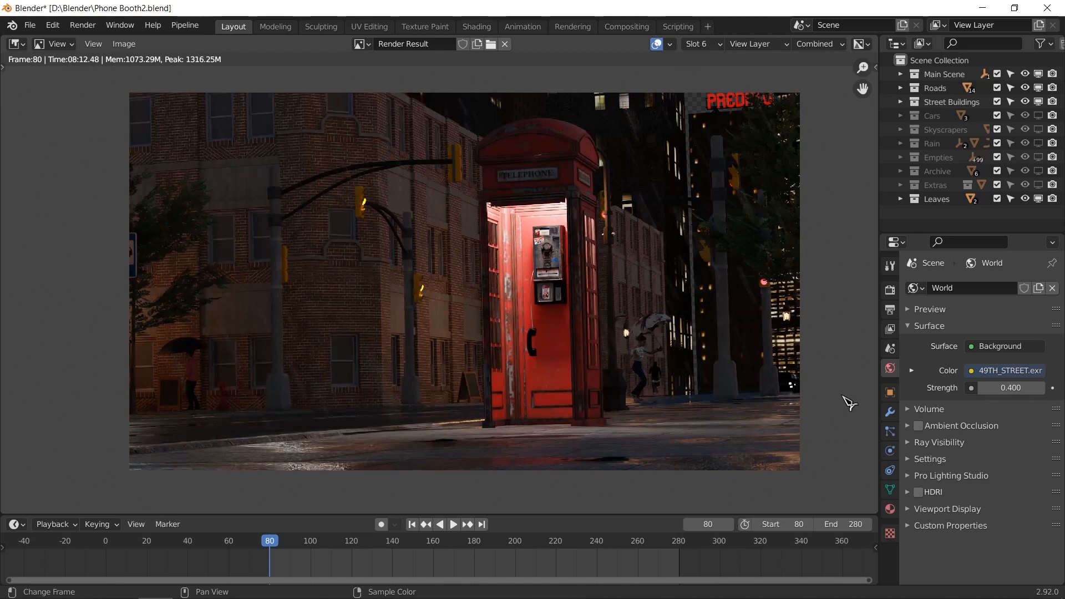
pyautogui.press('5')
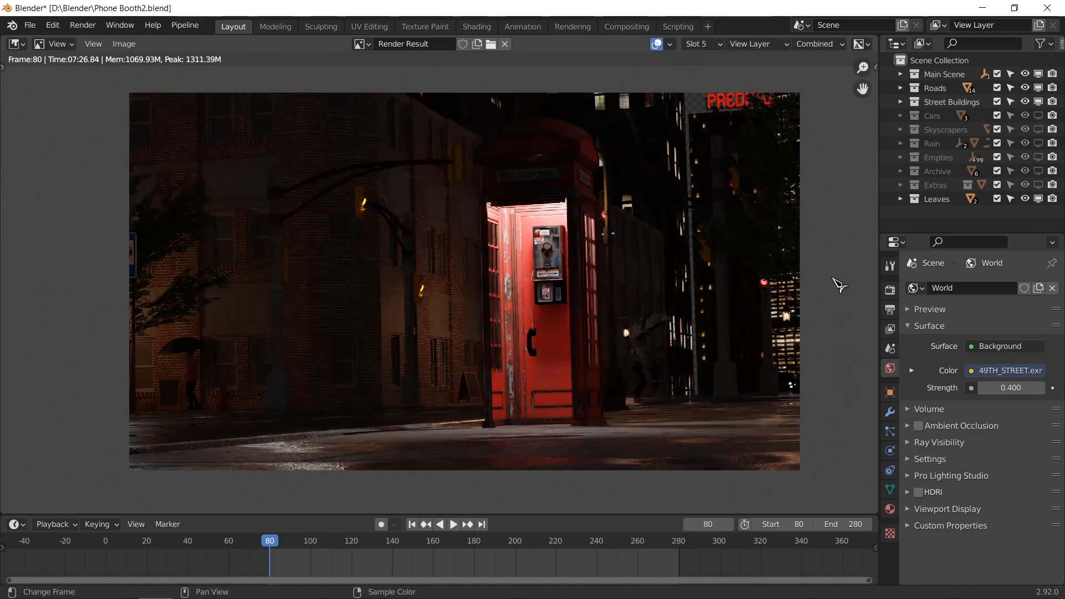
pyautogui.press('6')
pyautogui.press('5')
pyautogui.press('6')
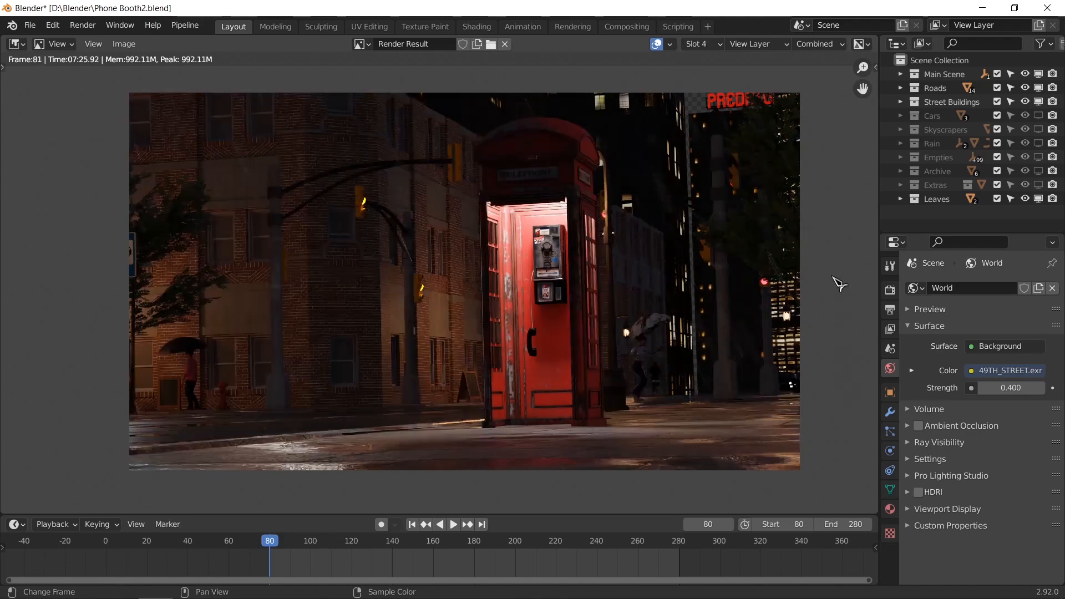
pyautogui.press('5')
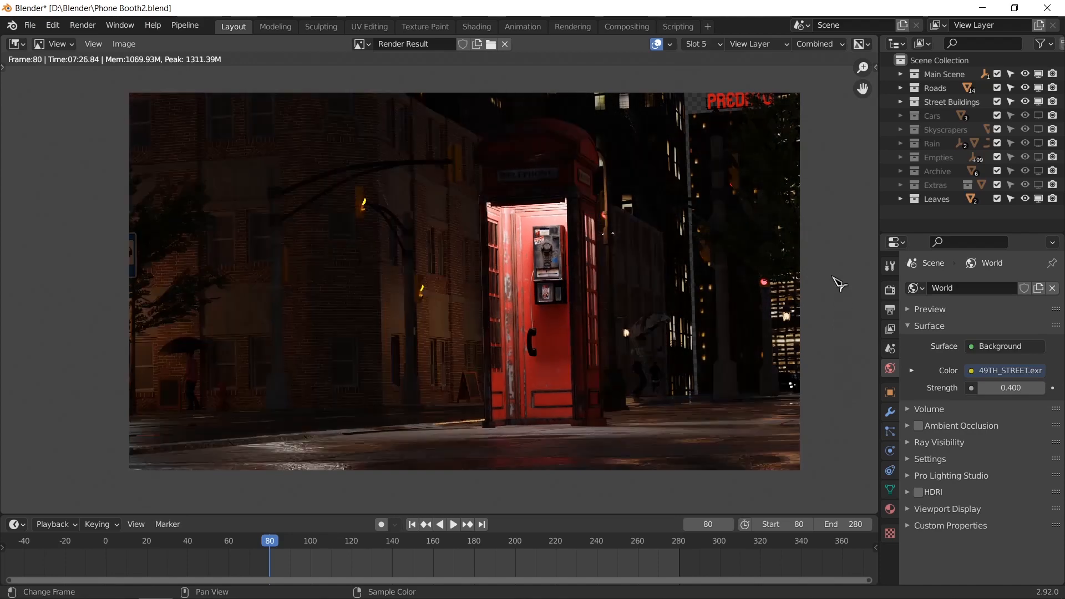
# Set the World background strength to 0.1 and recheck the scene brightness in the renders of slots 4 and 5
pyautogui.click(1014, 388)
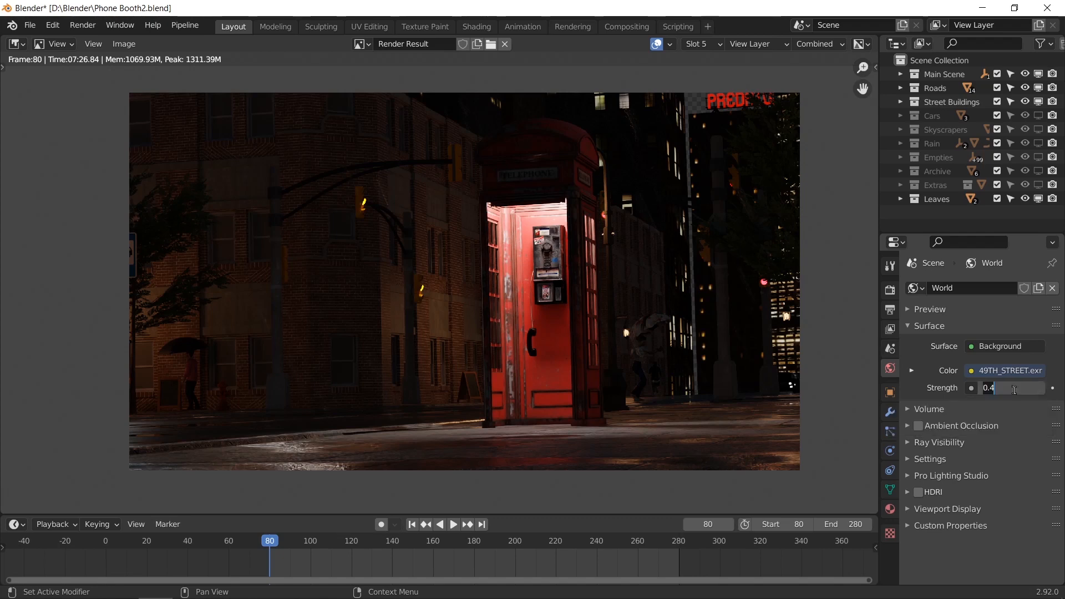
pyautogui.write('0.1')
pyautogui.press('Return')
pyautogui.press('4')
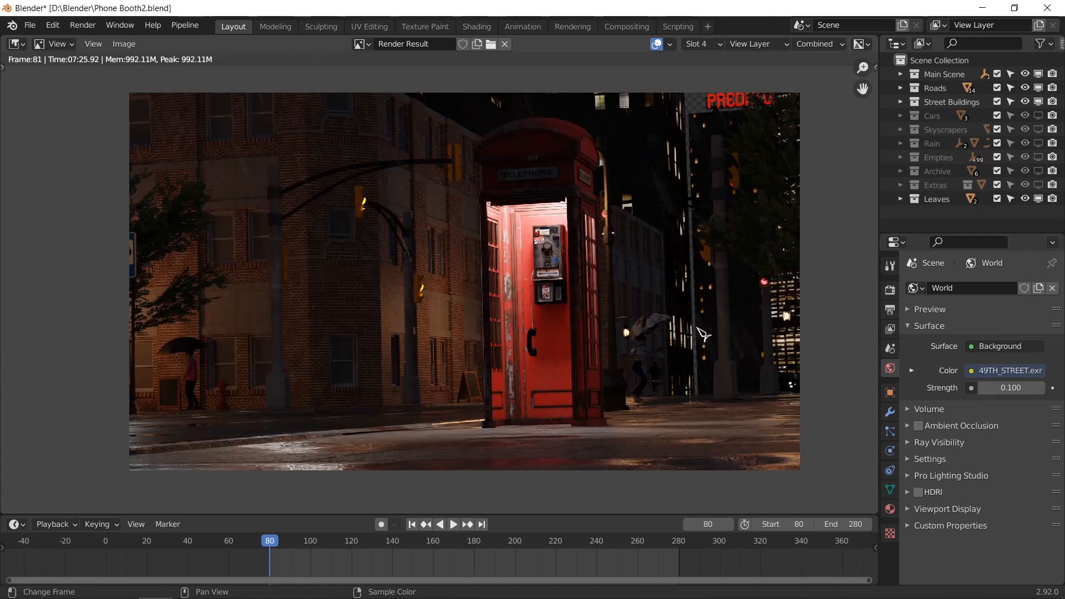
pyautogui.press('5')
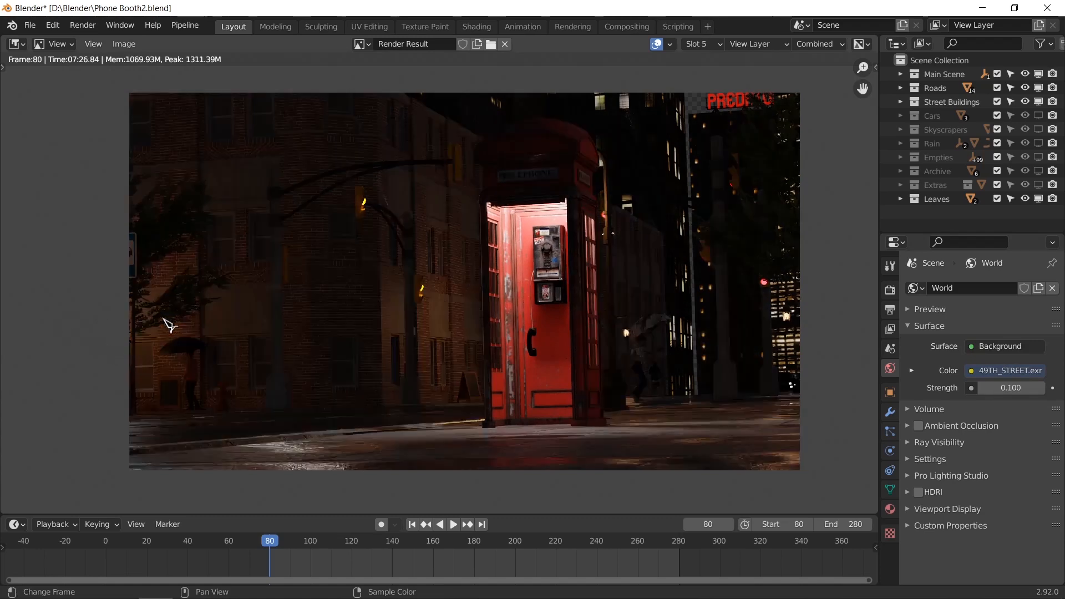
pyautogui.press('4')
pyautogui.press('5')
pyautogui.press('4')
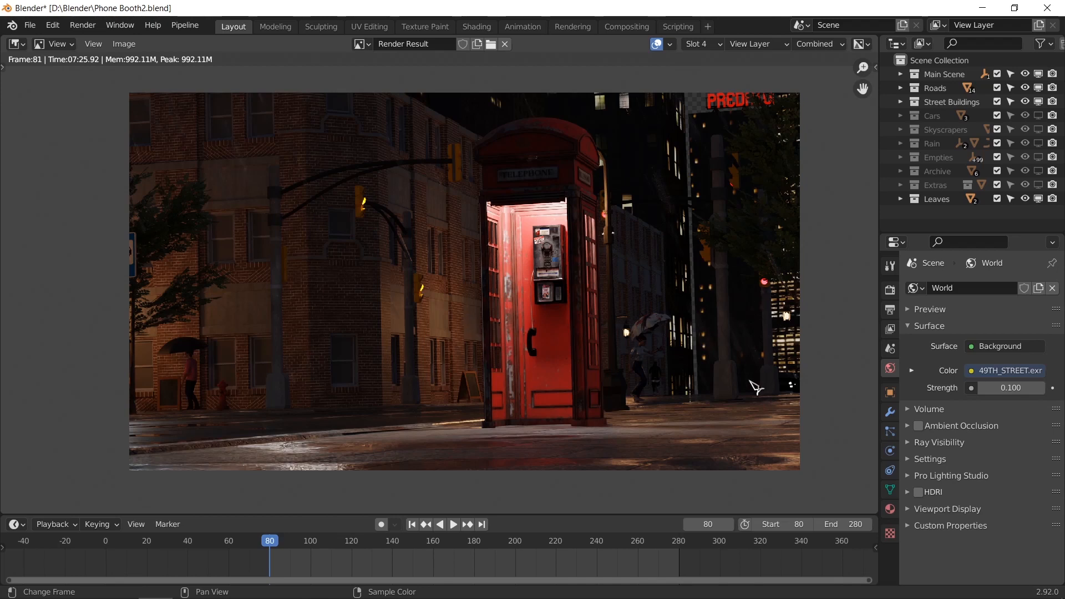
# Compare the renders in slots 5 and 4 once more and switch back to the 3D scene
pyautogui.press('5')
pyautogui.press('4')
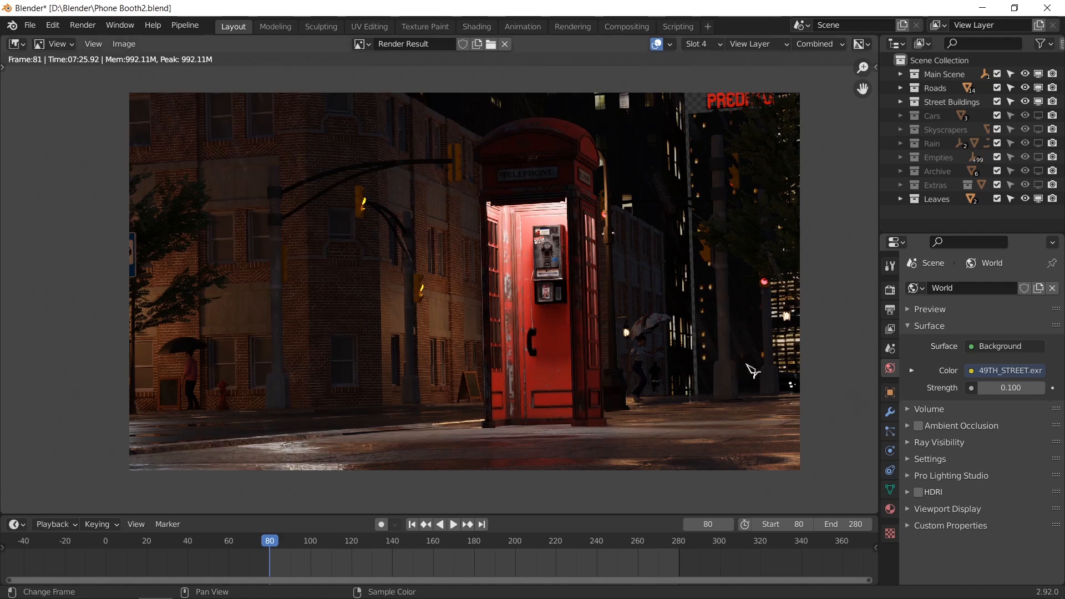
pyautogui.click(17, 43)
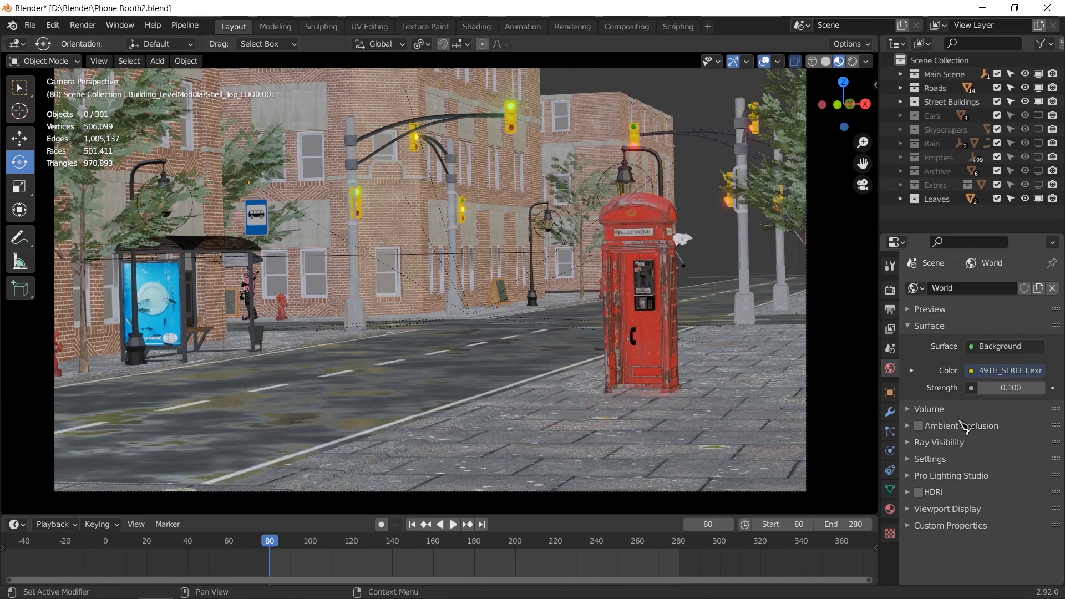
# Select the camera, show its lens settings, and jump to the start frame of the animation
pyautogui.click(464, 333)
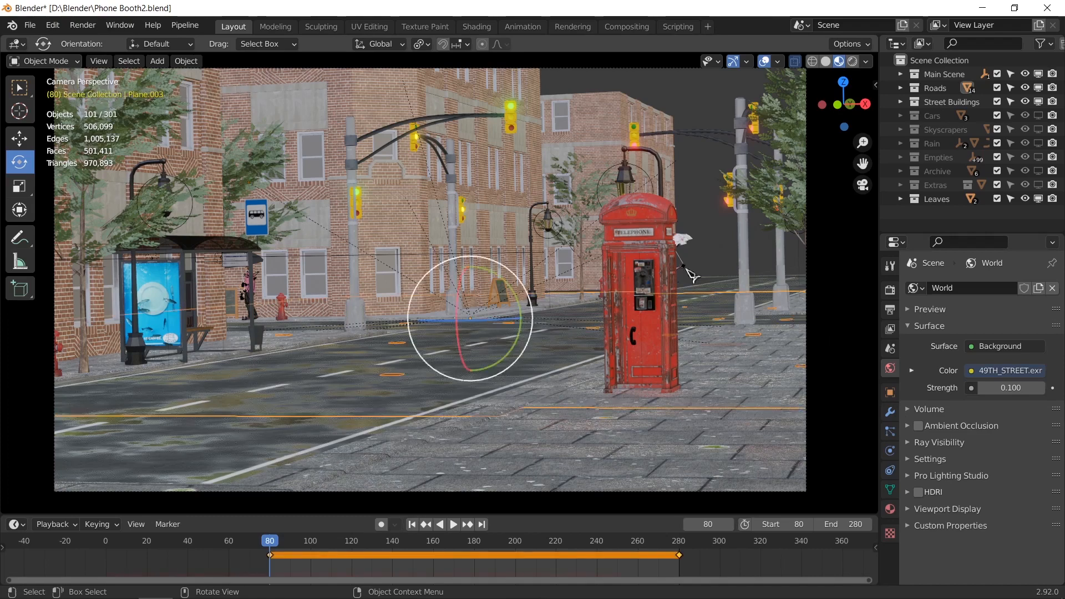
pyautogui.click(807, 468)
pyautogui.click(889, 450)
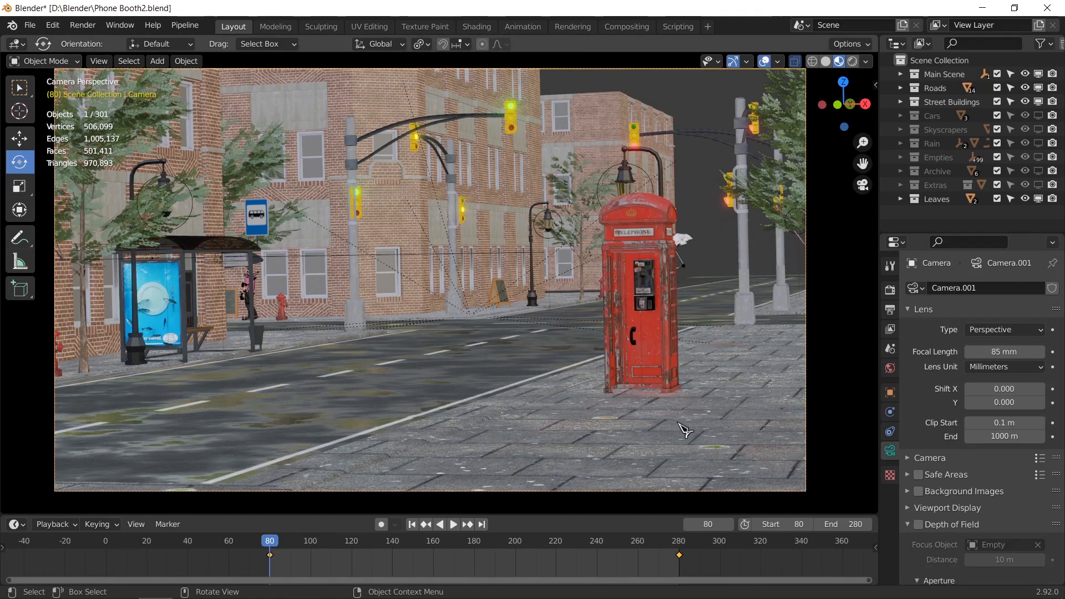
pyautogui.click(411, 529)
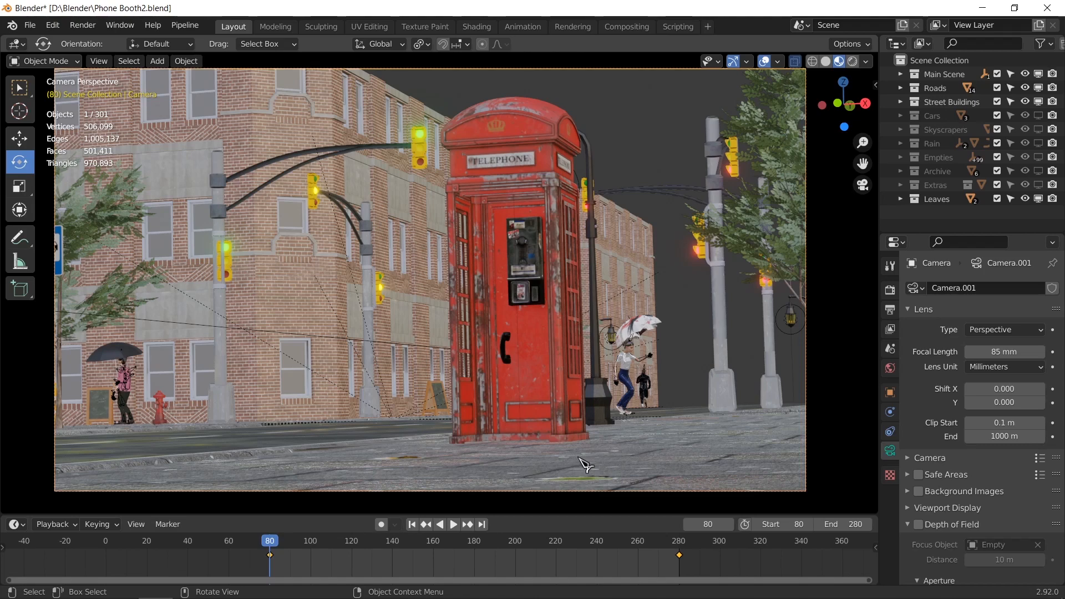
# Inspect the phone booth and the wet pavement up close in the slot 4 render and return to the 3D scene
pyautogui.press('F11')
pyautogui.scroll(3, 627, 463)
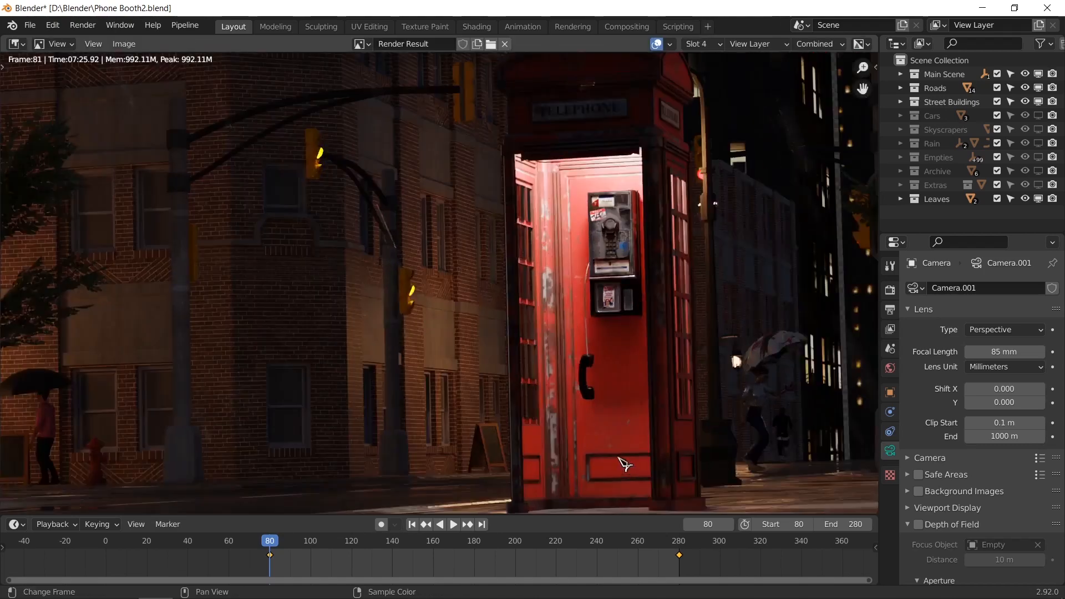
pyautogui.moveTo(569, 326); pyautogui.dragTo(553, 270, button='middle')
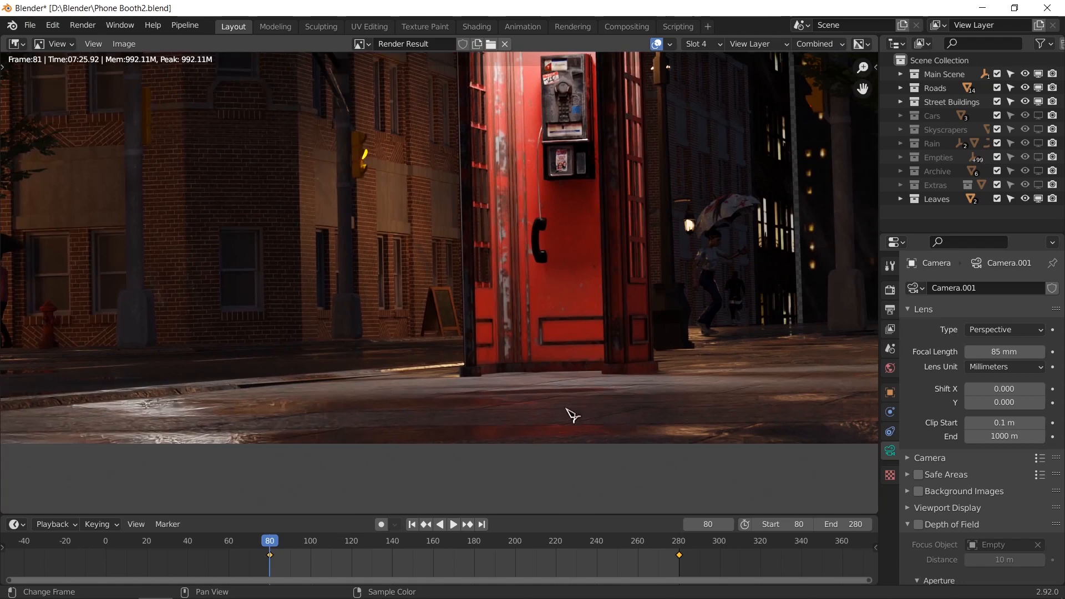
pyautogui.scroll(-2, 573, 416)
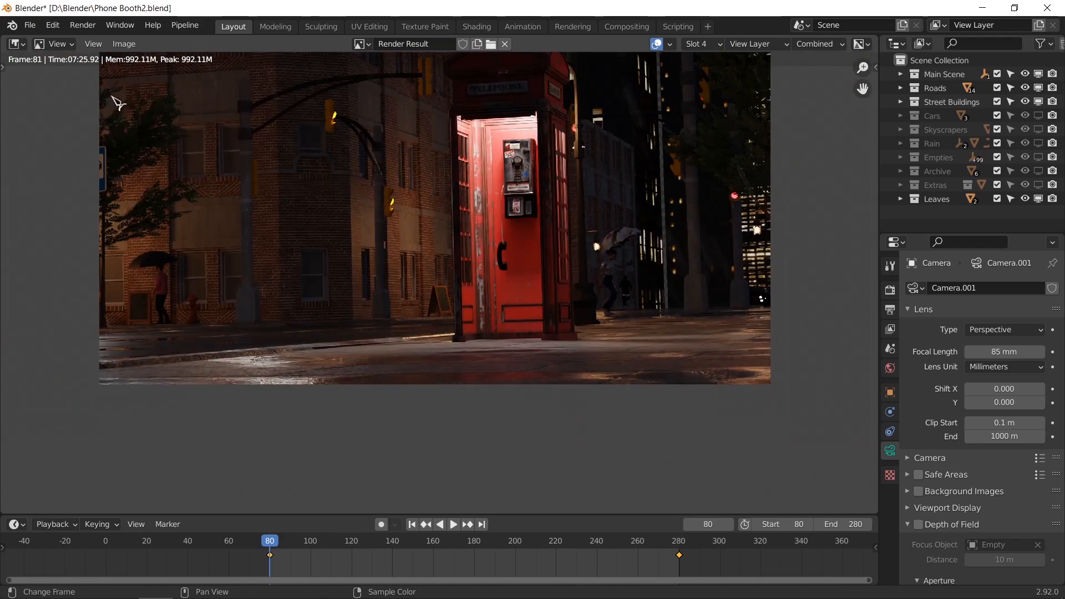
pyautogui.click(16, 44)
pyautogui.click(47, 82)
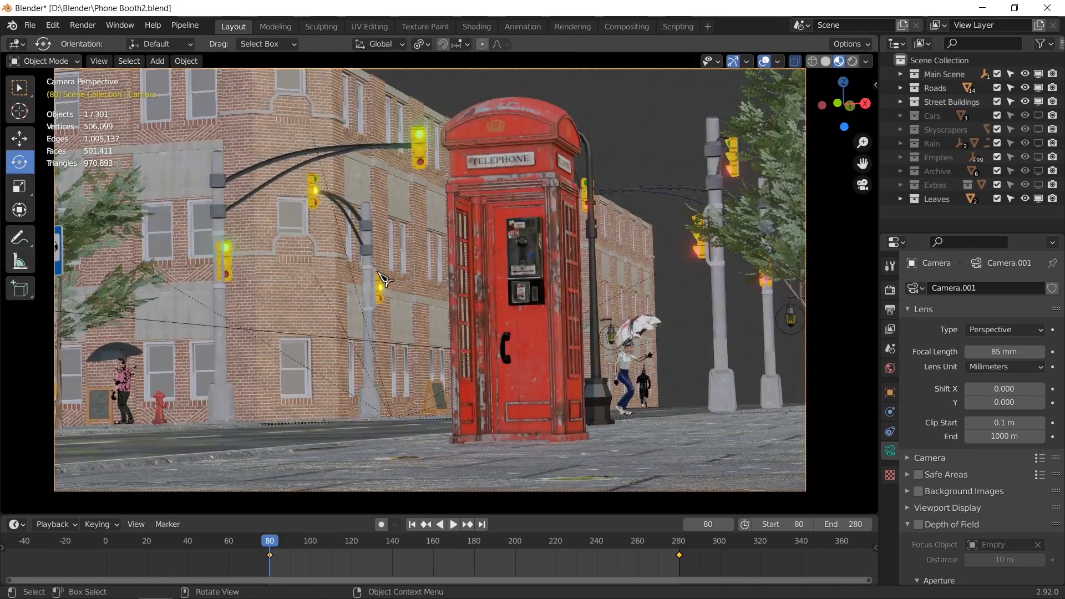
# Try a power of 200 W for the point light in the street lamp near the phone booth, and settle on 150 W
pyautogui.moveTo(508, 316); pyautogui.dragTo(406, 362, button='middle')
pyautogui.click(409, 373)
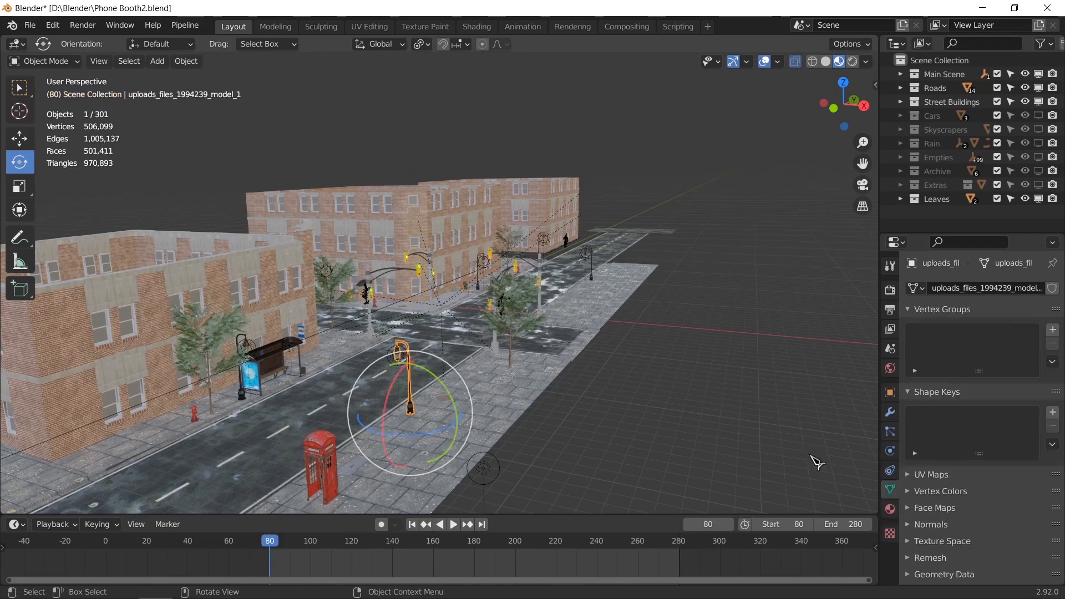
pyautogui.click(397, 355)
pyautogui.click(997, 378)
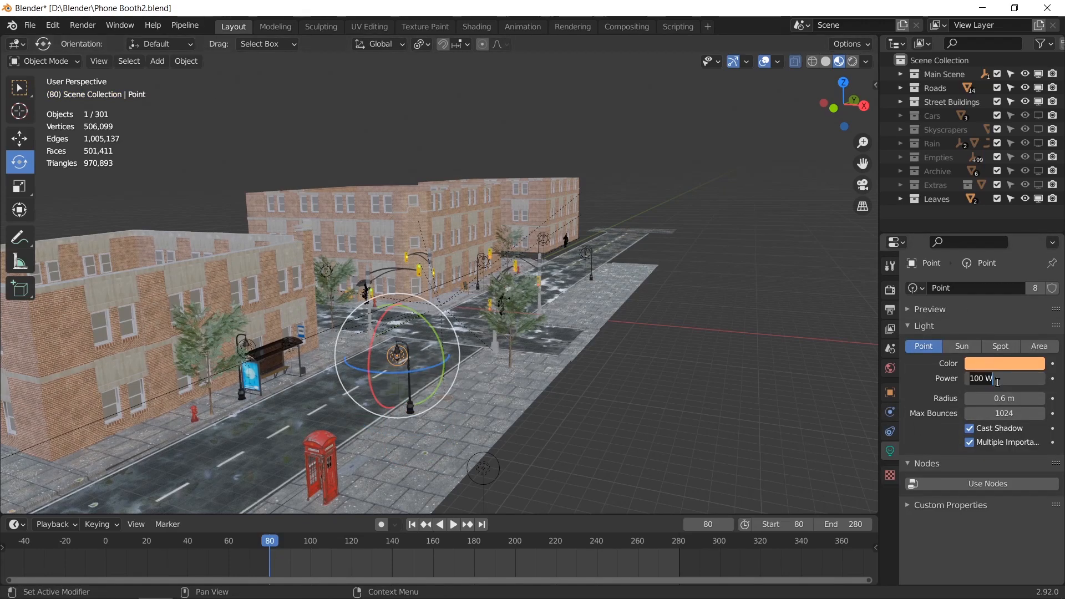
pyautogui.write('200')
pyautogui.press('Return')
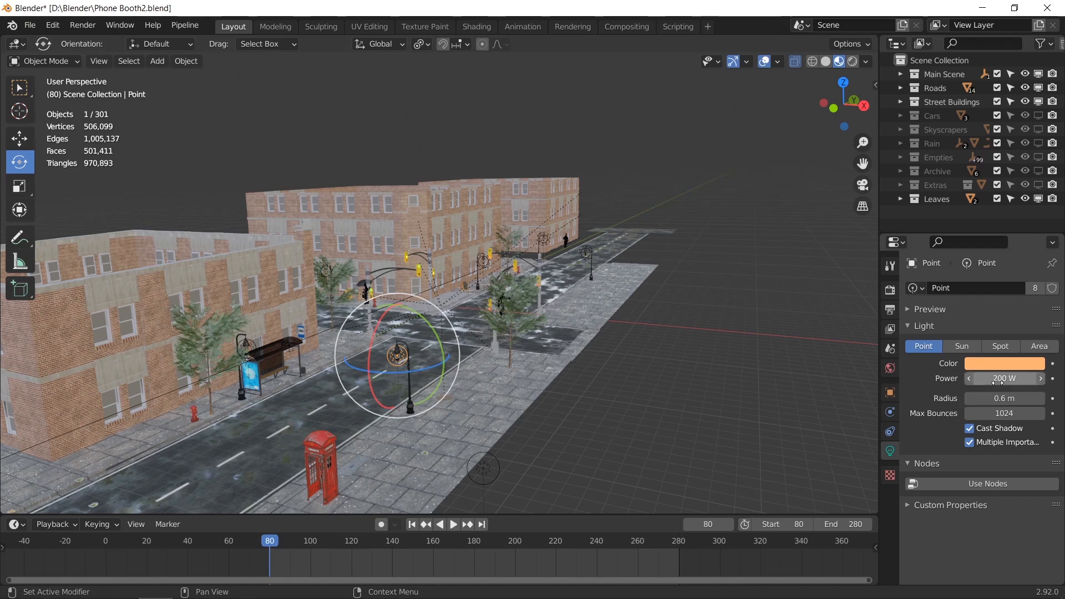
pyautogui.click(1003, 383)
pyautogui.write('15')
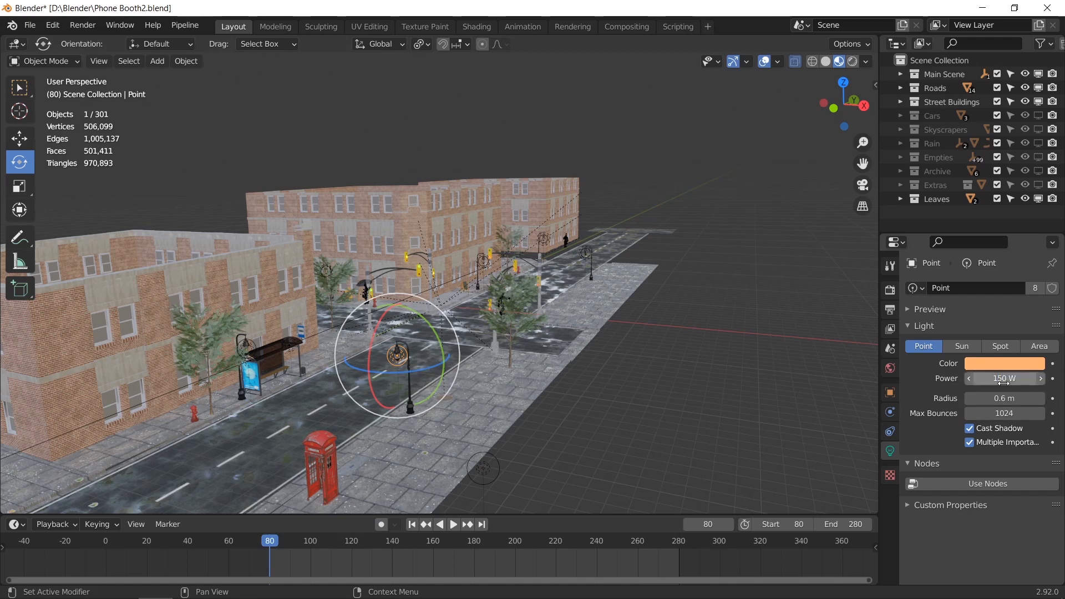
pyautogui.press('Return')
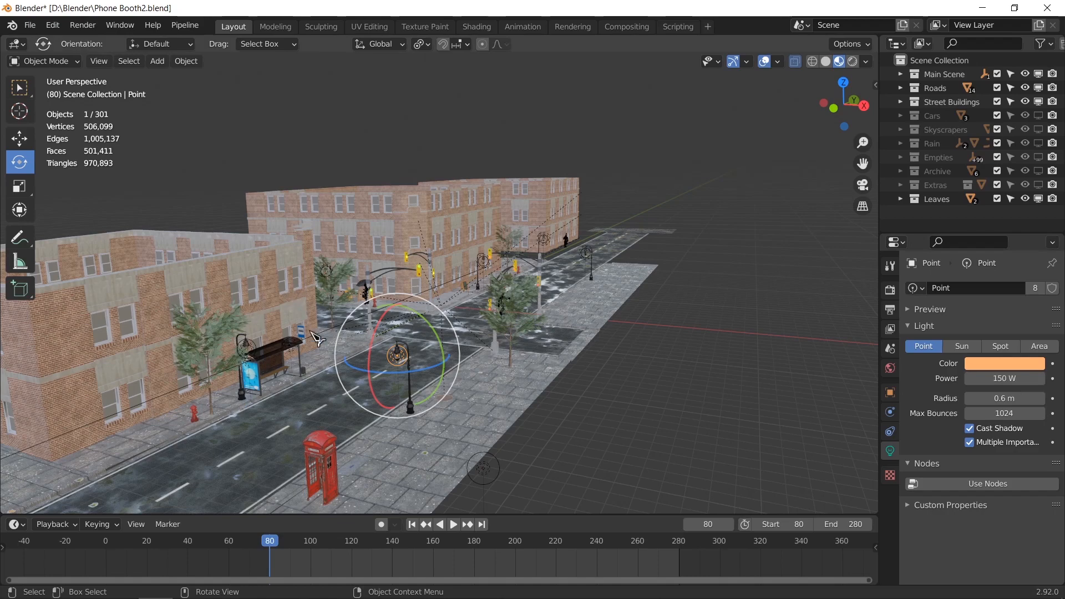
# Reopen the World settings and examine the light placement around the intersection, buildings and phone booth
pyautogui.moveTo(398, 400); pyautogui.dragTo(441, 375, button='middle')
pyautogui.scroll(3, 414, 363)
pyautogui.keyDown('shift'); pyautogui.moveTo(488, 278); pyautogui.dragTo(454, 355, button='middle'); pyautogui.keyUp('shift')
pyautogui.click(889, 368)
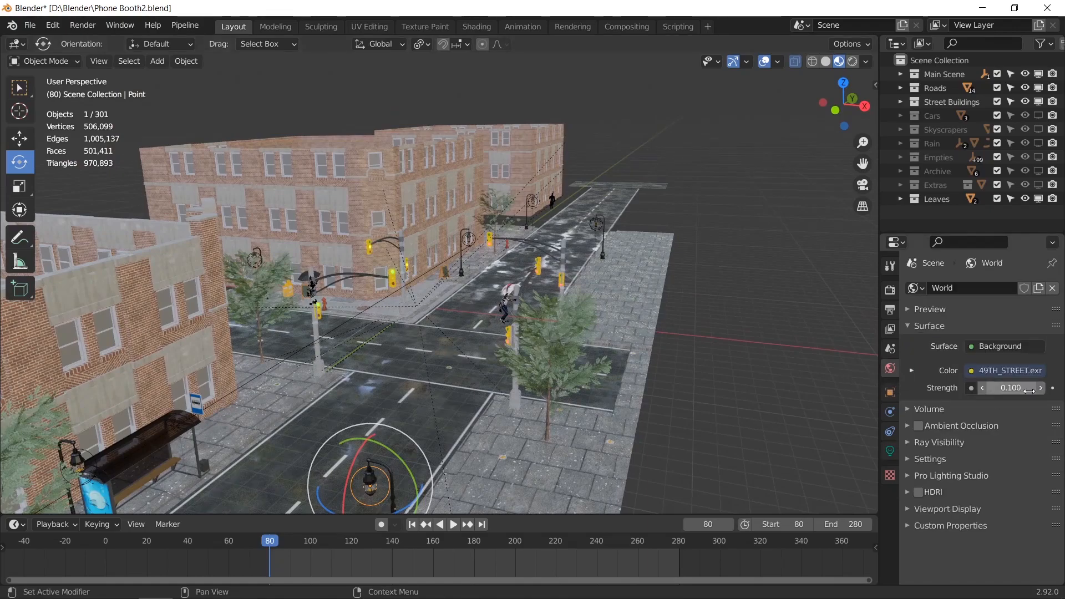
pyautogui.scroll(3, 456, 353)
pyautogui.keyDown('shift'); pyautogui.moveTo(721, 326); pyautogui.dragTo(486, 387, button='middle'); pyautogui.keyUp('shift')
pyautogui.keyDown('shift'); pyautogui.moveTo(592, 214); pyautogui.dragTo(471, 396, button='middle'); pyautogui.keyUp('shift')
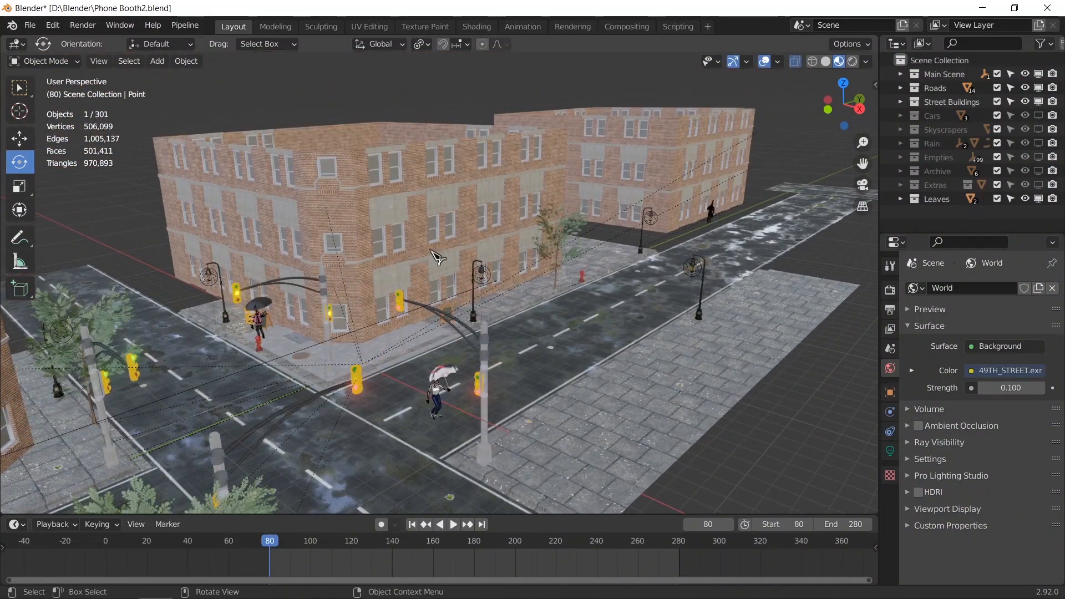
pyautogui.scroll(-2, 633, 272)
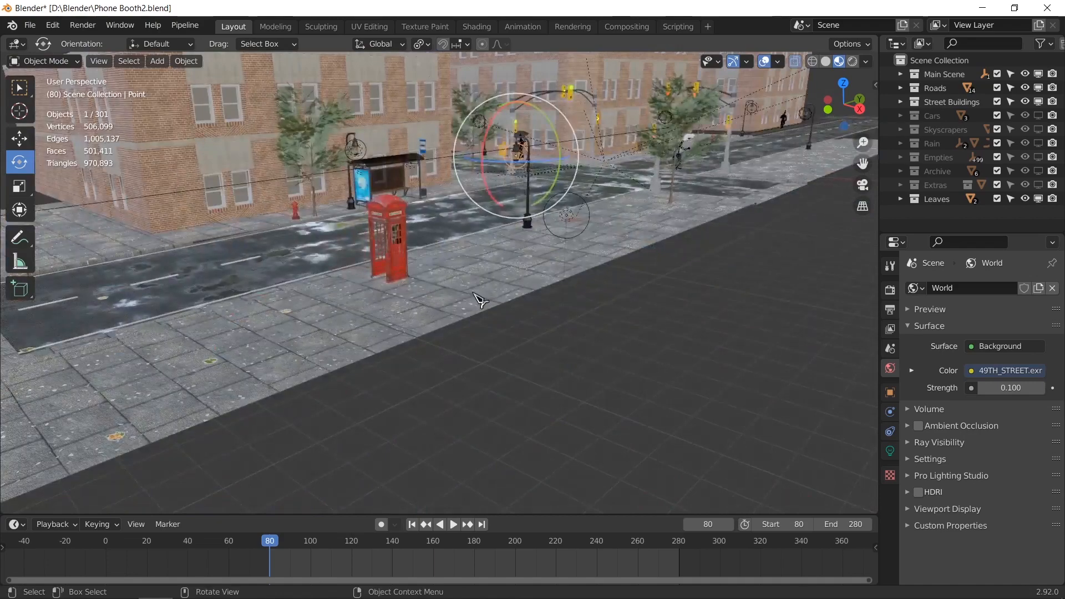
pyautogui.moveTo(488, 305); pyautogui.dragTo(469, 305, button='middle')
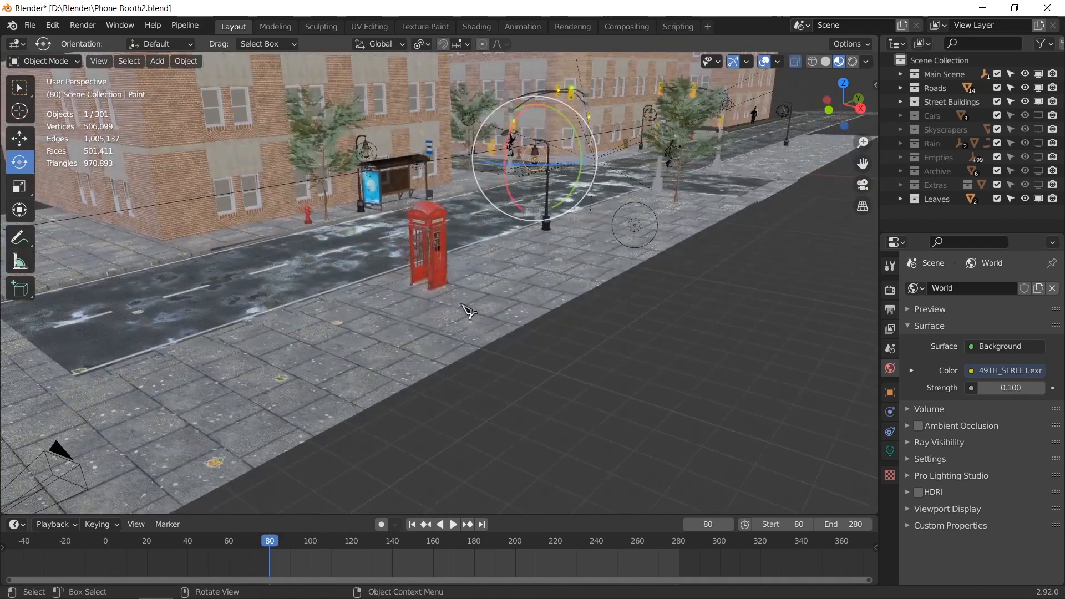
# Select the separate point light over the sidewalk behind the phone booth and return to the camera view
pyautogui.click(635, 226)
pyautogui.scroll(-4, 439, 333)
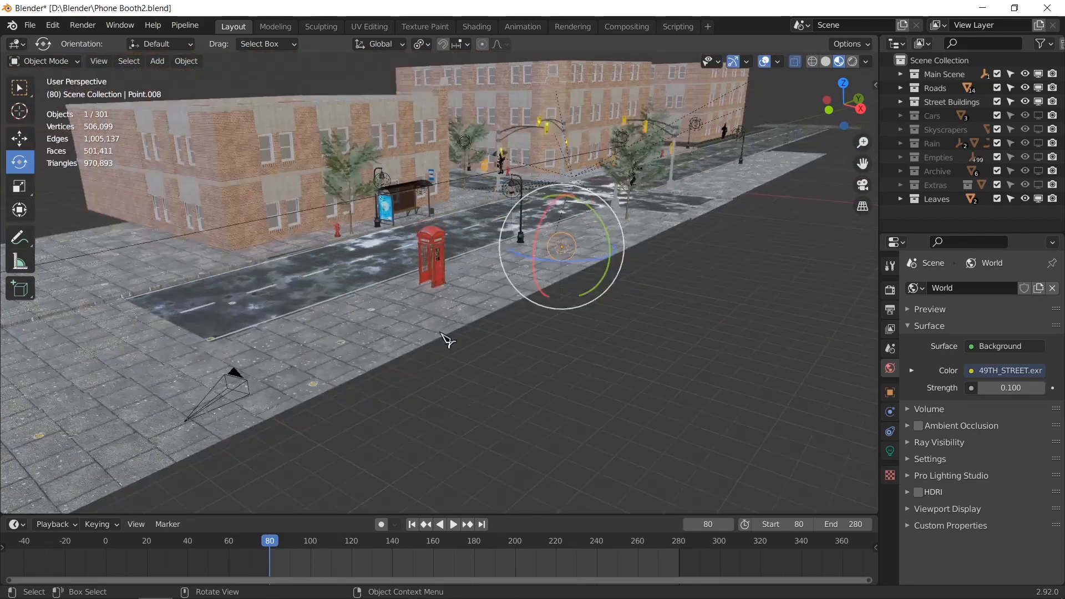
pyautogui.moveTo(421, 314); pyautogui.dragTo(443, 324, button='middle')
pyautogui.press('KP_0')
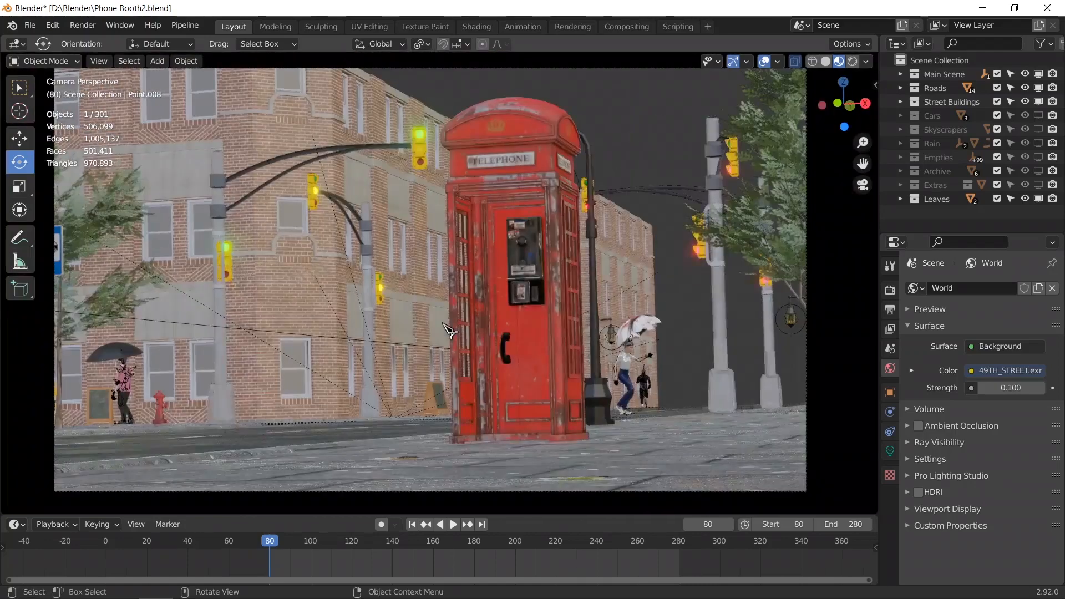